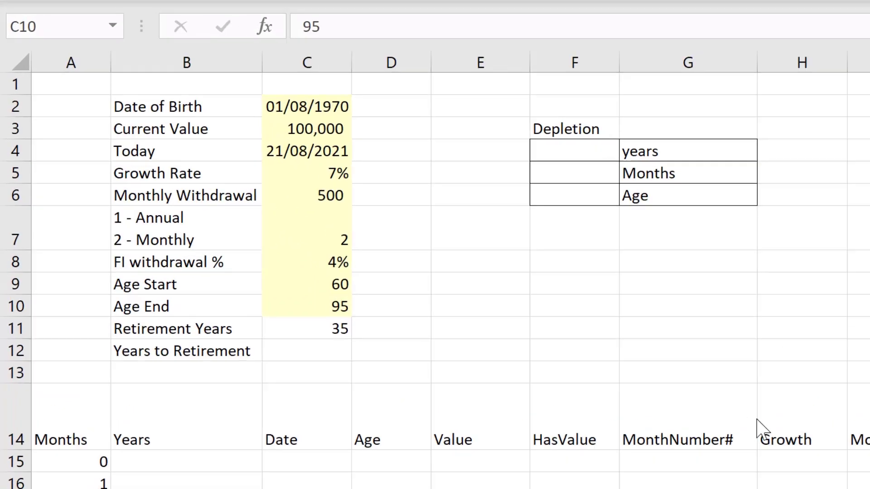
left_click(475, 104)
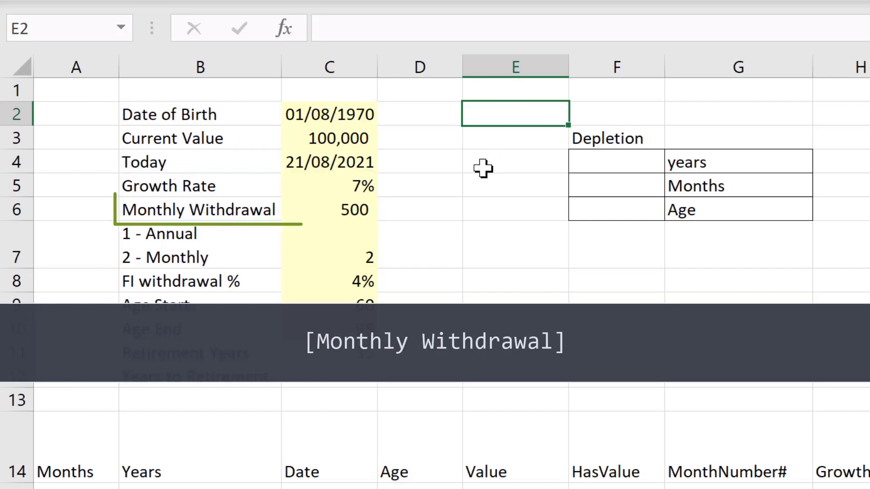
left_click(467, 224)
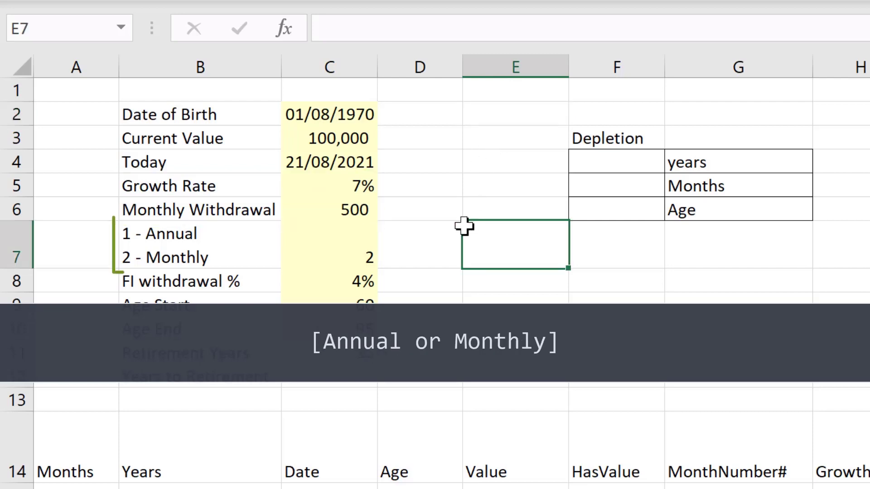
left_click(166, 249)
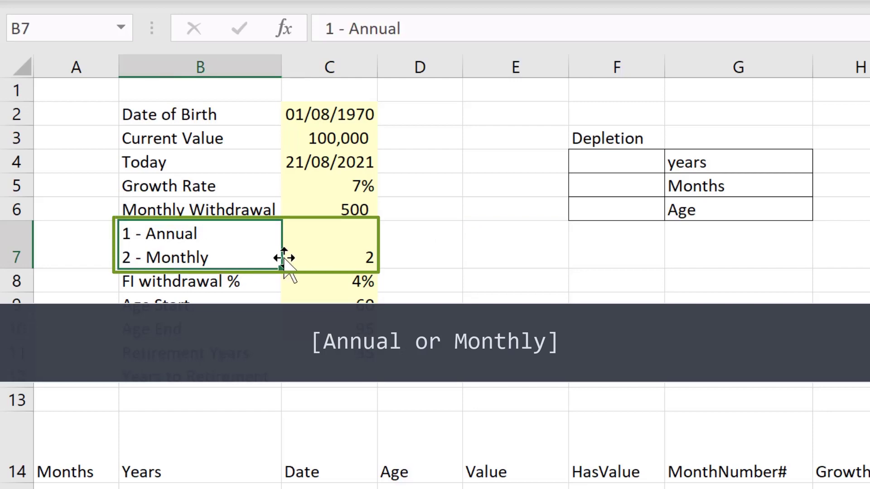
- Try setting the Annual/Monthly withdrawal option to 1, then set it back to 2
left_click(333, 262)
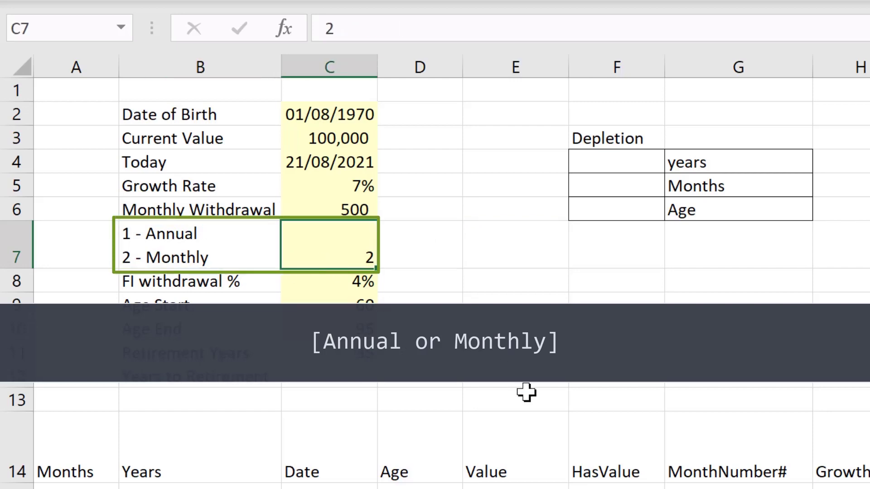
type("1")
key("Return")
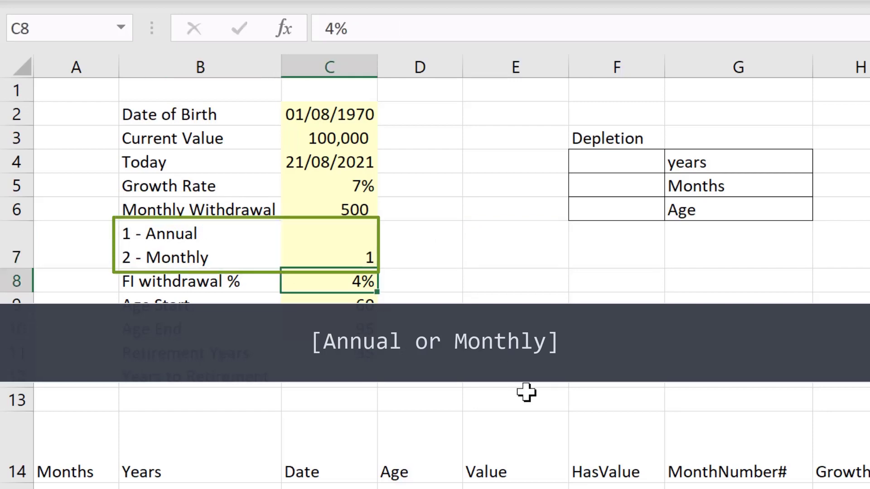
key("Up")
type("2")
key("Return")
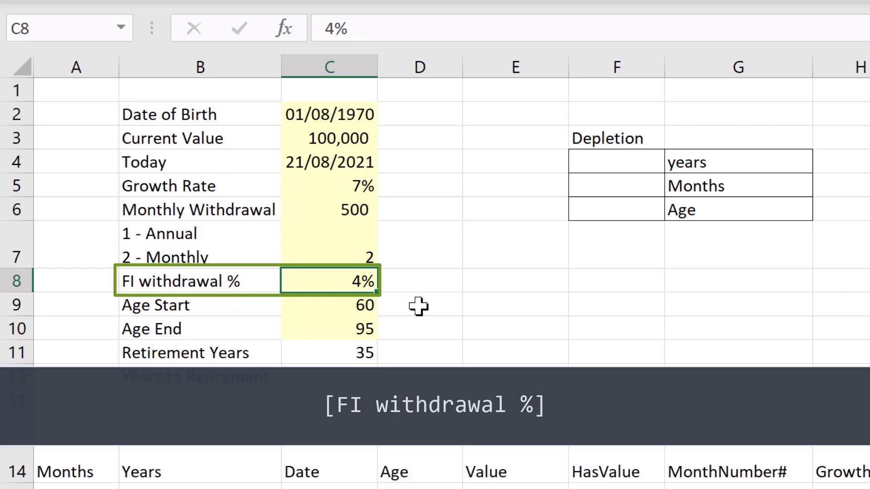
- Review the Age Start, Age End and Retirement Years input cells
left_click(349, 306)
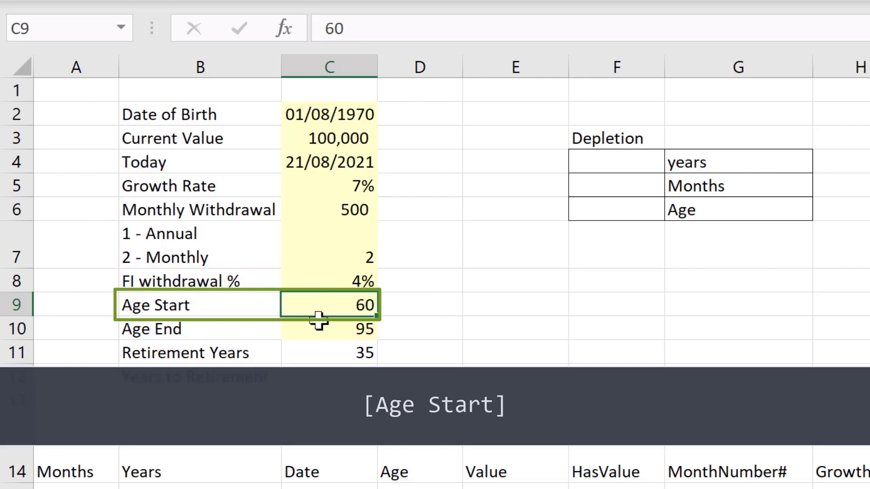
left_click(327, 334)
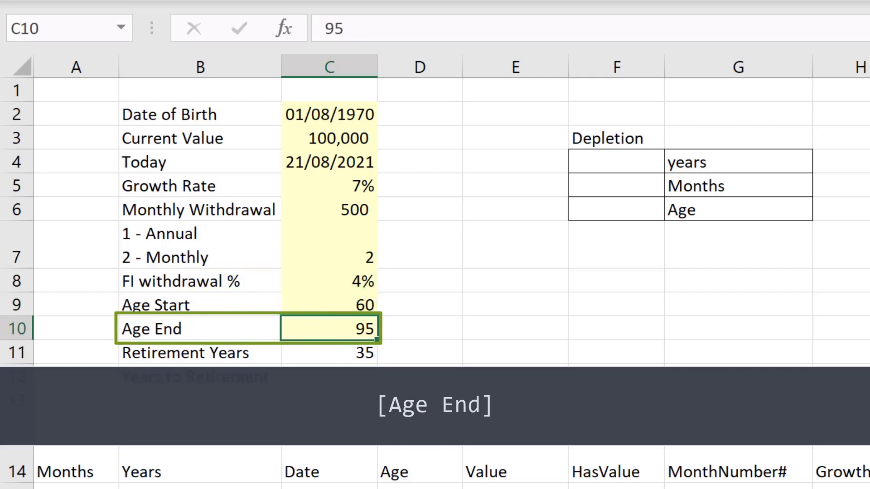
left_click(487, 356)
left_click(357, 353)
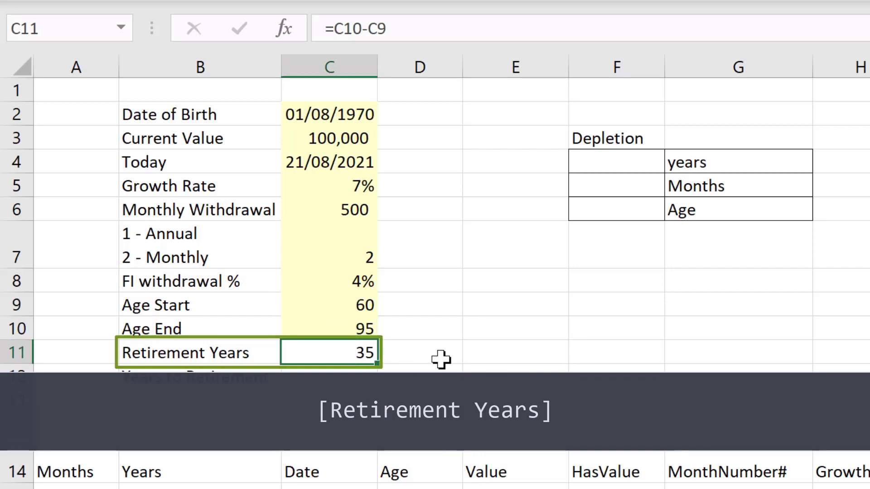
left_click(458, 347)
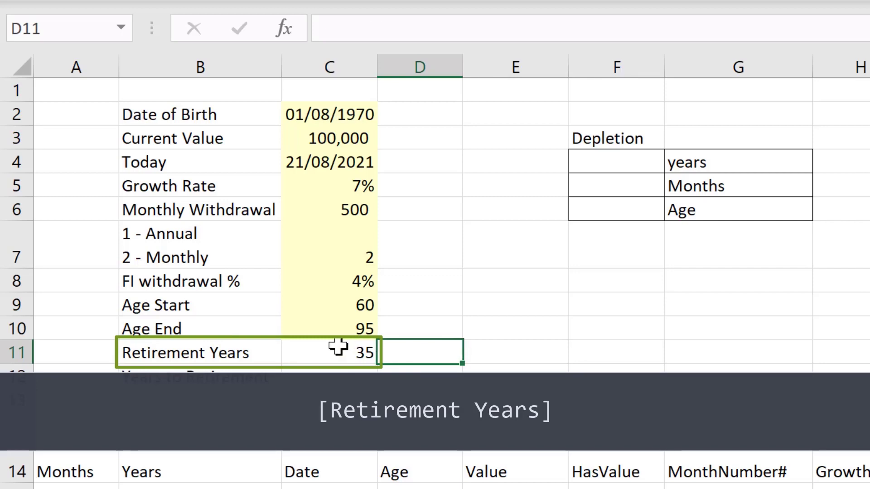
- Try changing Age Start to 55, then undo the change
left_click(350, 307)
double_click(351, 308)
key("BackSpace")
key("Delete")
type("55")
key("Return")
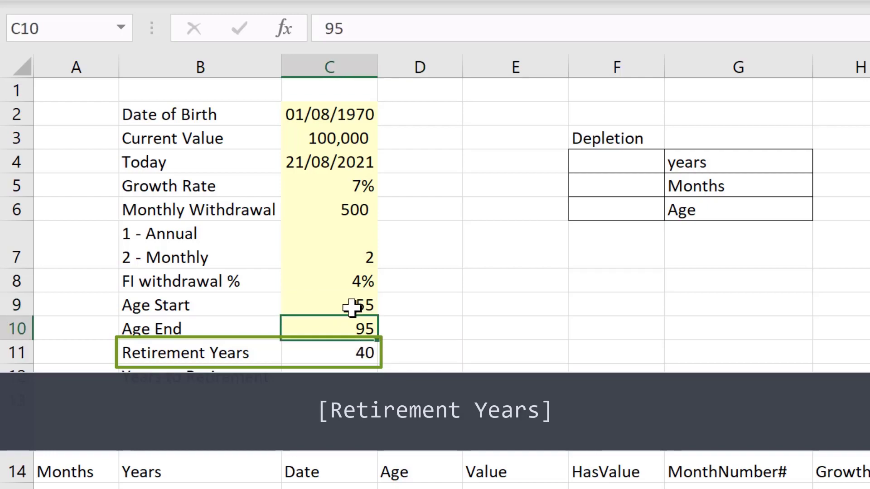
key("ctrl+z")
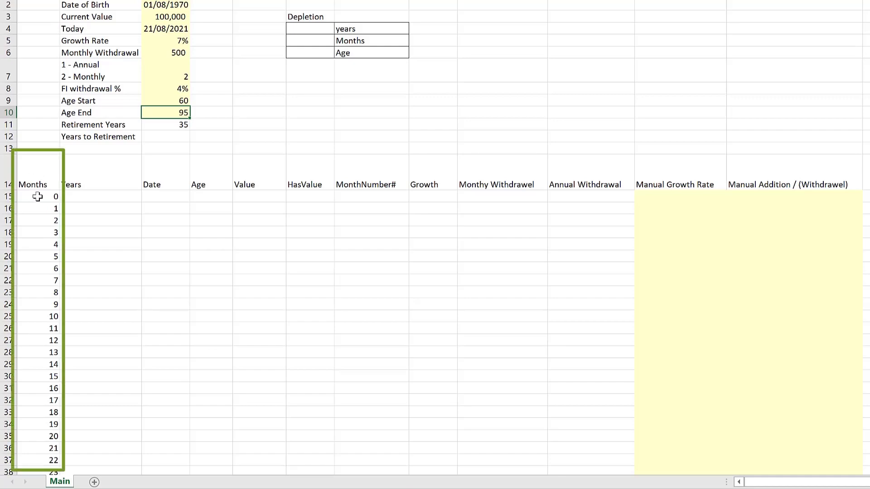
- Inspect the Months column from its first row down to its last row
left_click(37, 196)
scroll(38, 196, "down", 6)
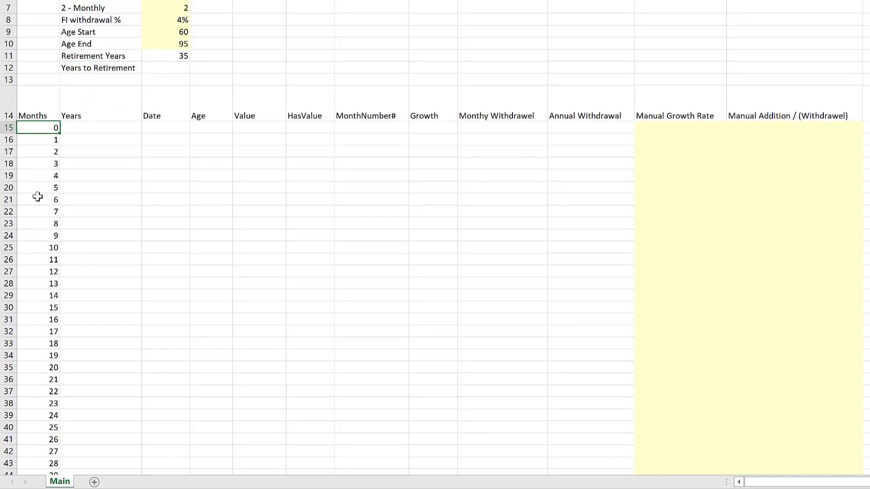
scroll(38, 196, "up", 5)
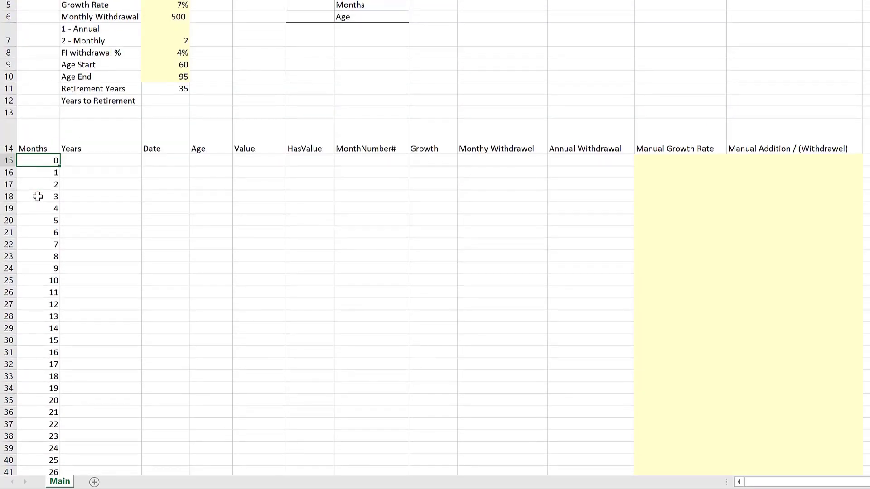
key("ctrl+Down")
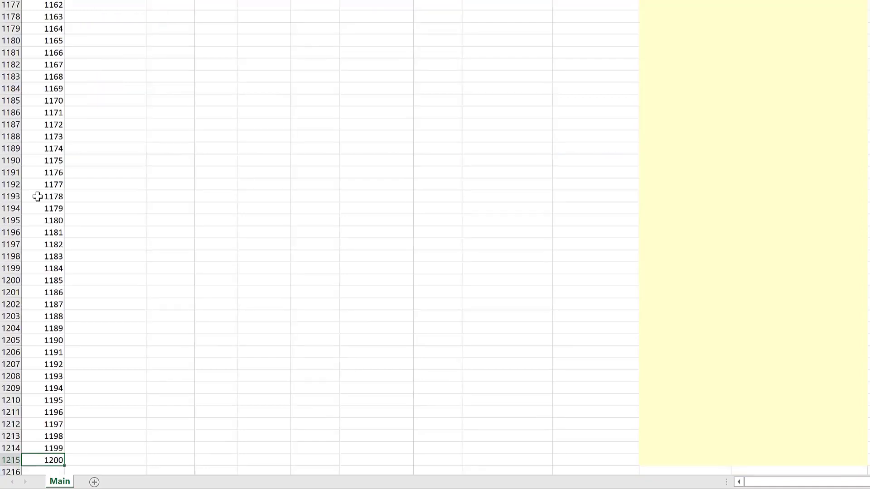
key("ctrl+Up")
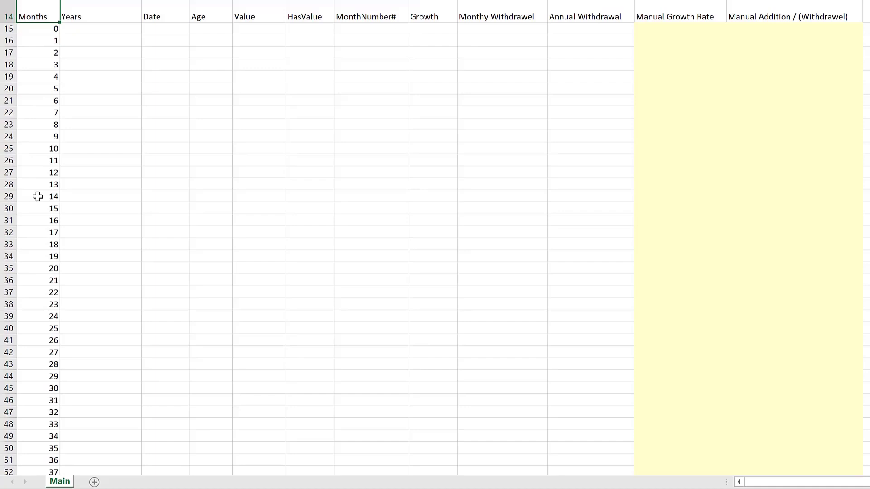
scroll(132, 130, "up", 3)
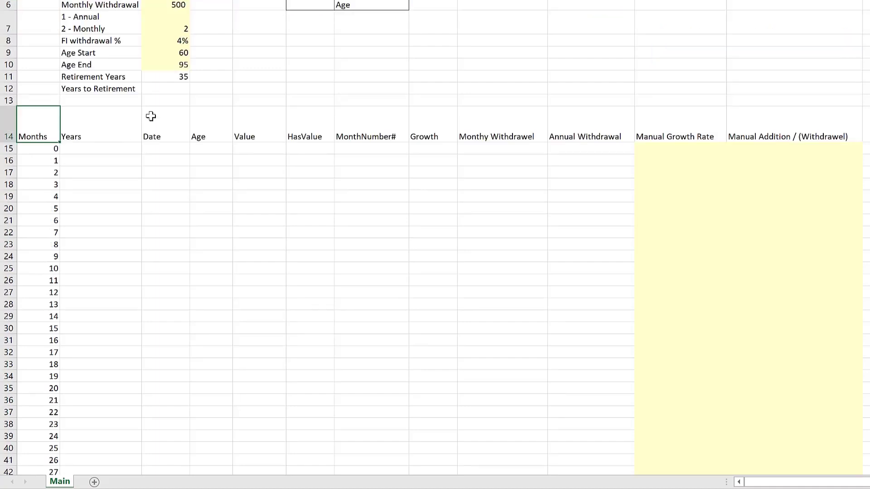
- Enter =A15/12 in the first Years cell and fill the formula down the whole column
left_click(92, 145)
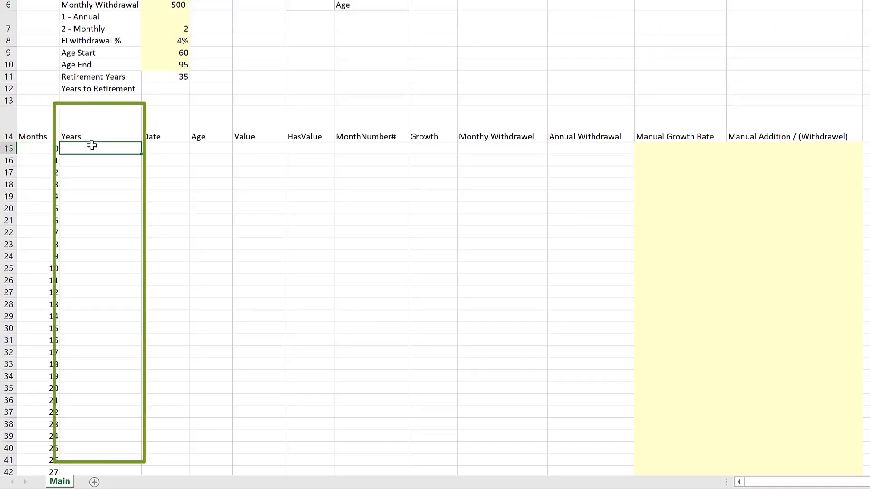
type("=")
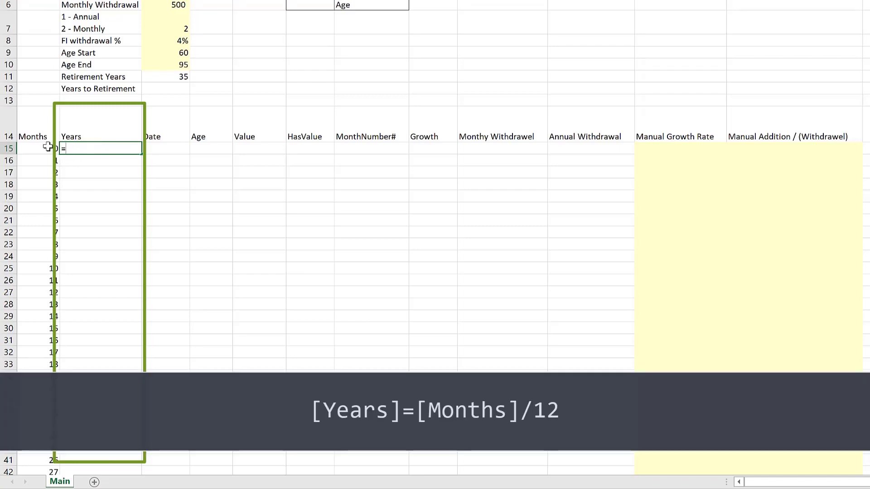
left_click(48, 148)
type("/12")
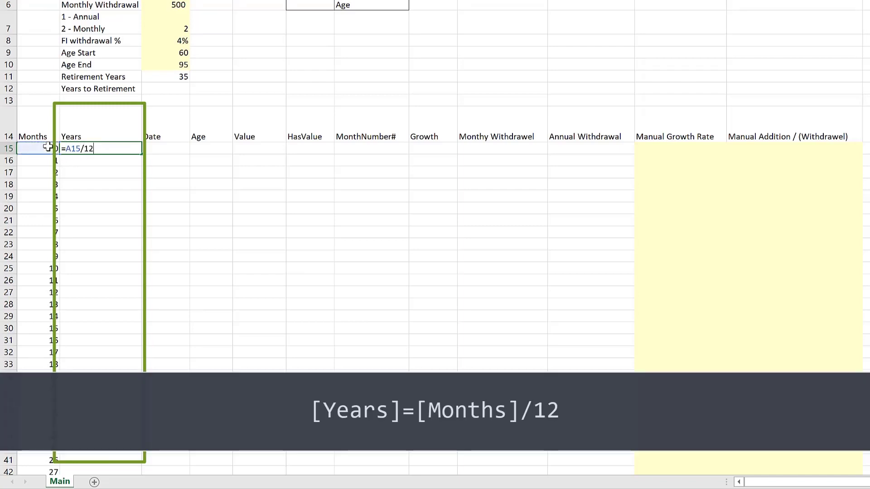
key("Return")
left_click(132, 150)
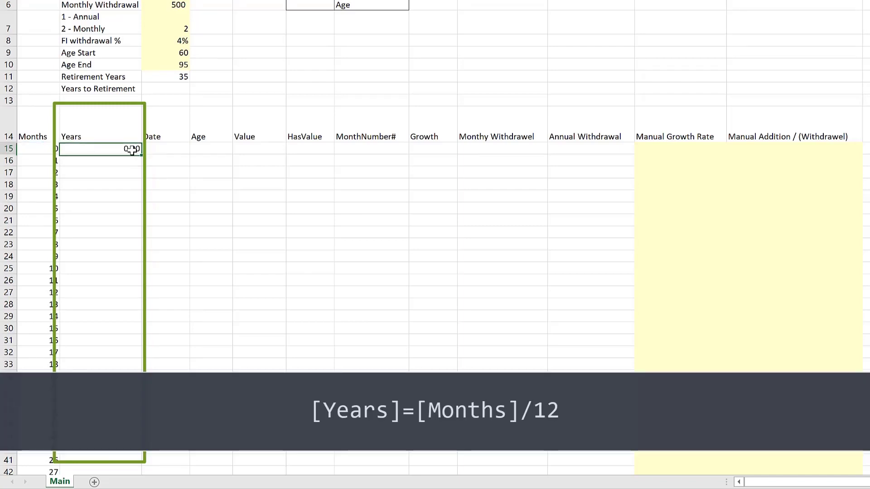
double_click(142, 153)
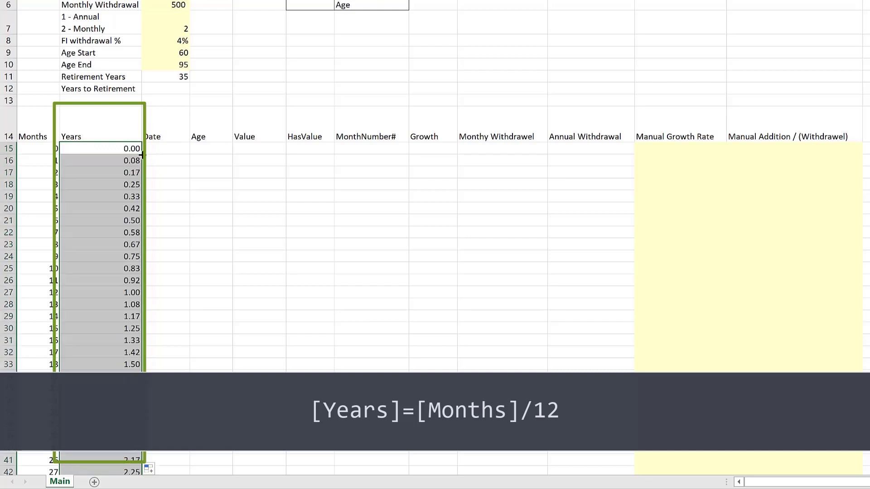
- Compare the Months values 0 to 12 with their computed Years values
left_click(134, 119)
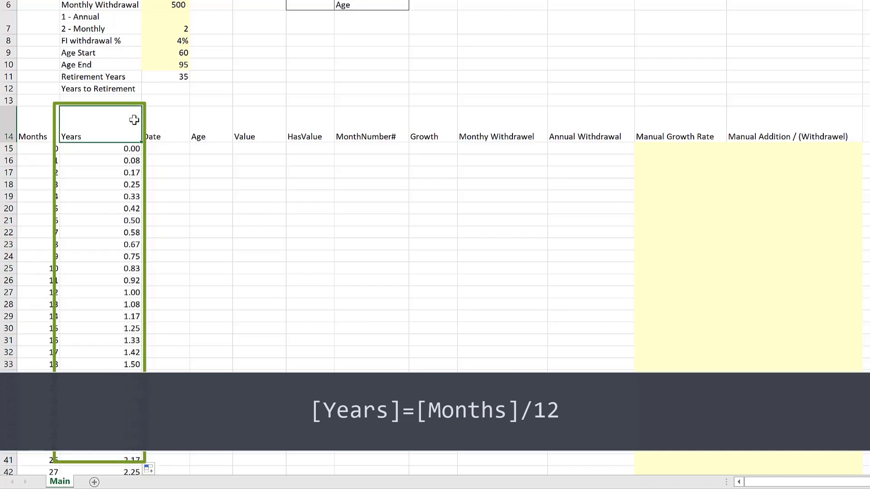
left_click_drag(36, 294, 120, 145)
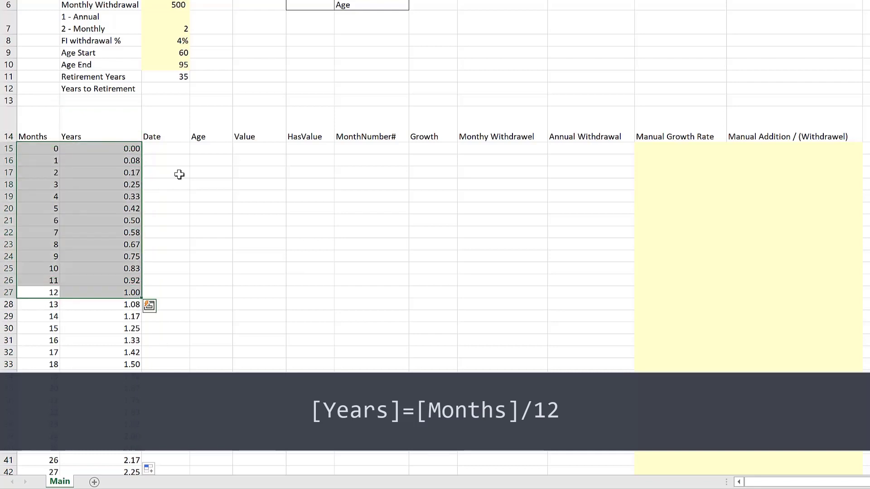
left_click(178, 175)
scroll(196, 177, "up", 2)
- Enter =EOMONTH($C$4,0) in the first Date cell, anchoring the Today date absolutely
left_click(177, 195)
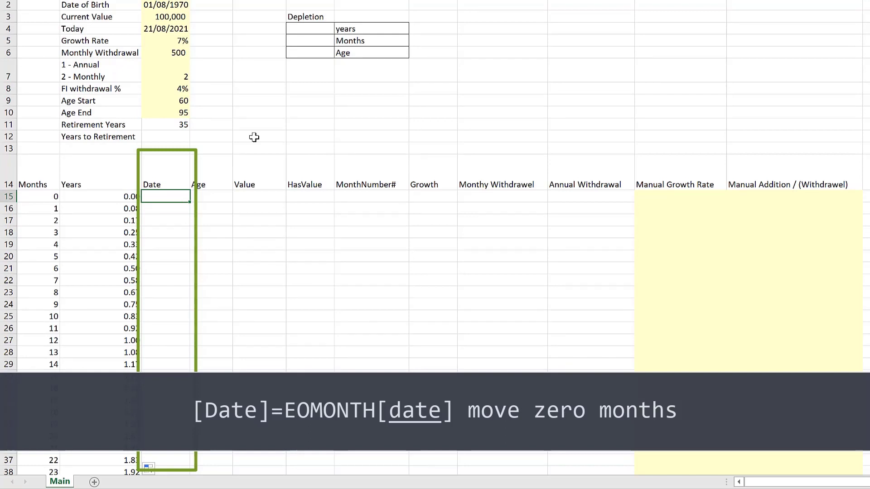
type("=")
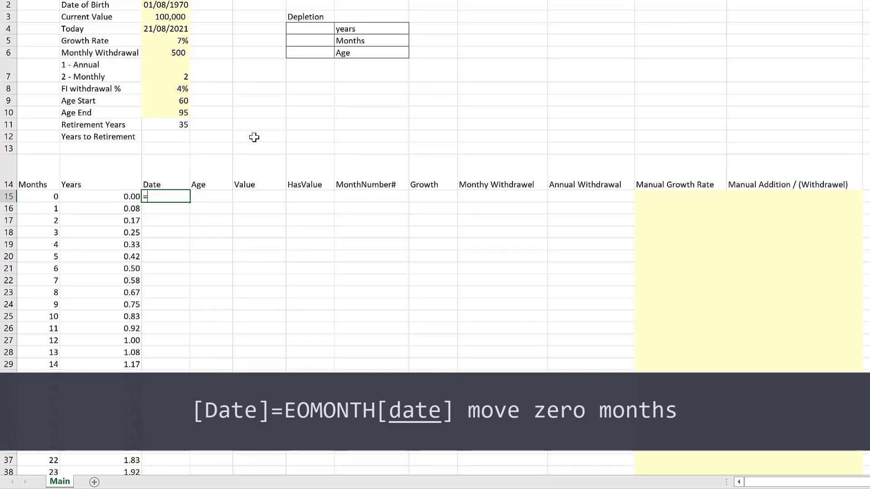
type("eo")
key("Tab")
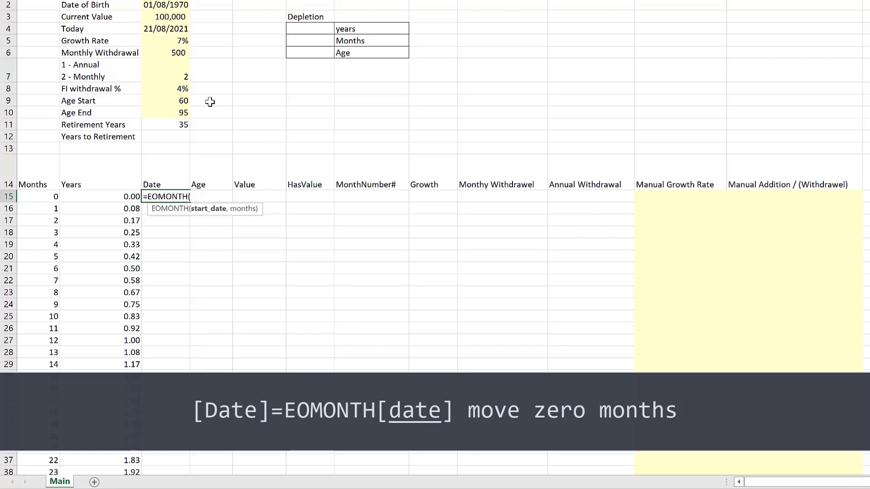
left_click(157, 30)
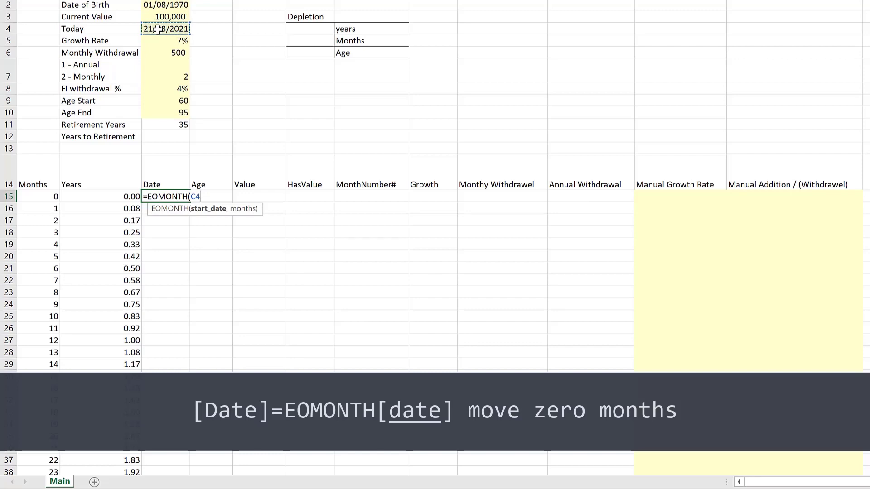
key("F4")
type(",")
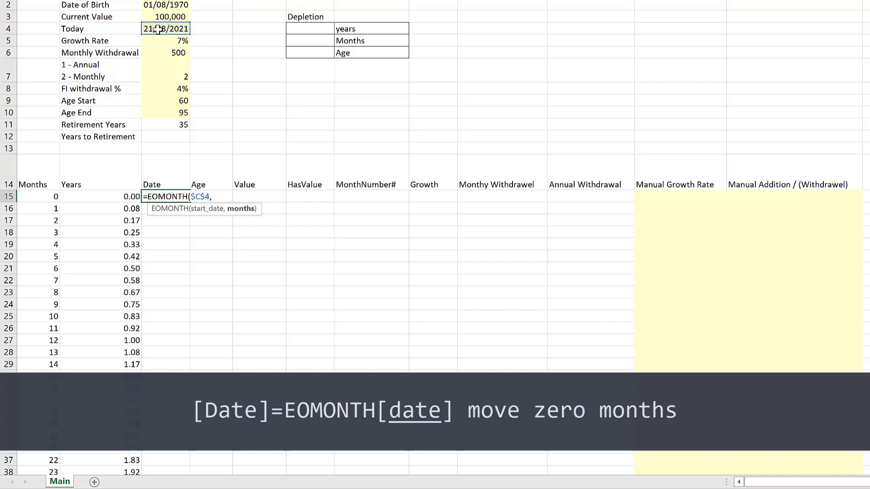
type("0)")
key("Return")
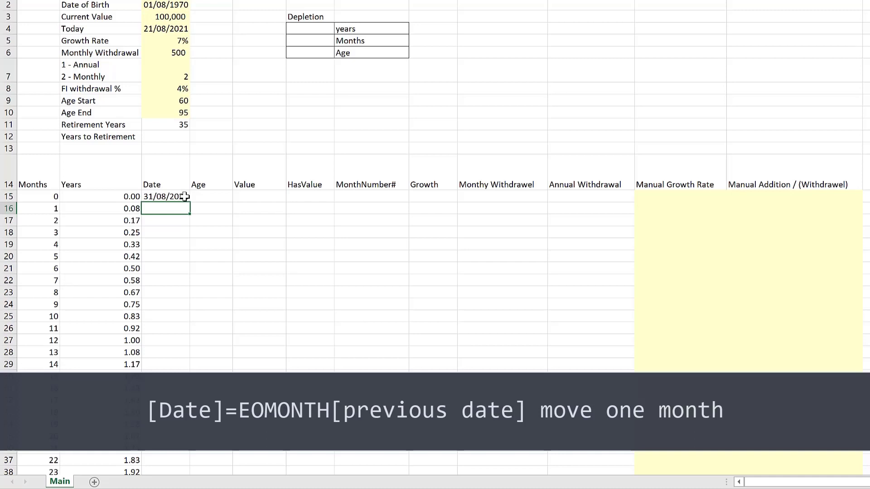
- Enter =EOMONTH(C15,1) in the second Date cell to advance one month from the previous date
type("=eo")
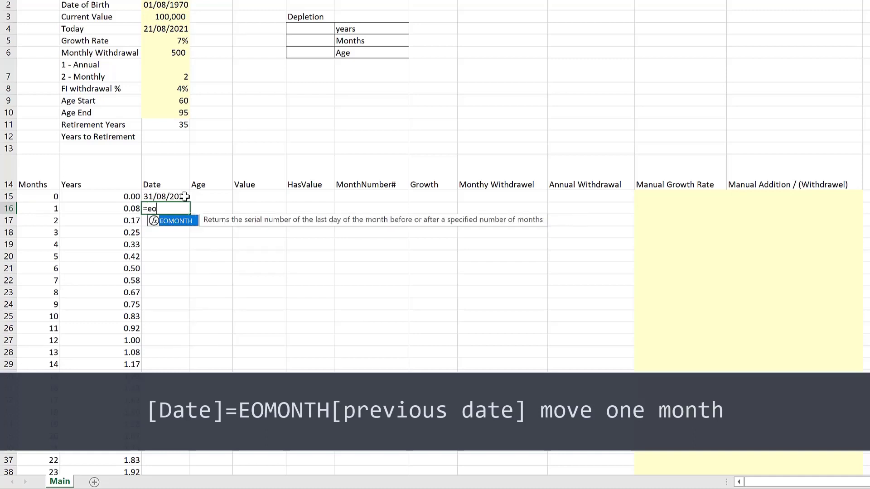
key("Tab")
left_click(164, 195)
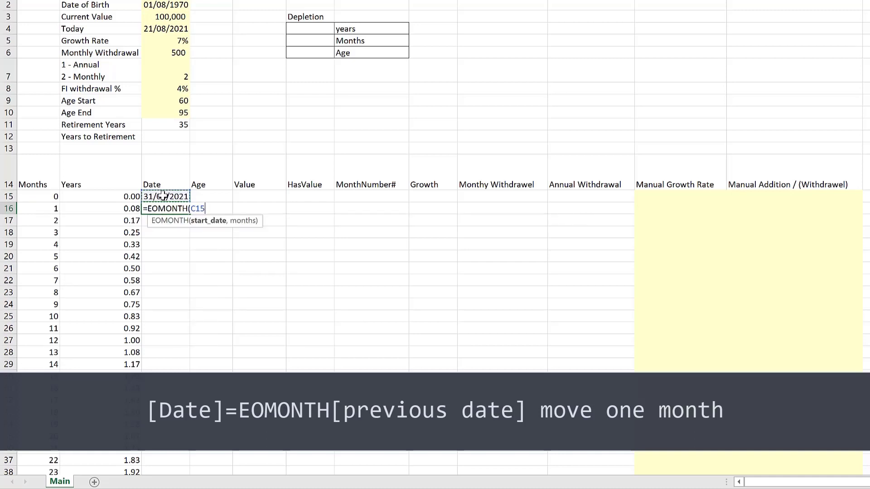
type(",")
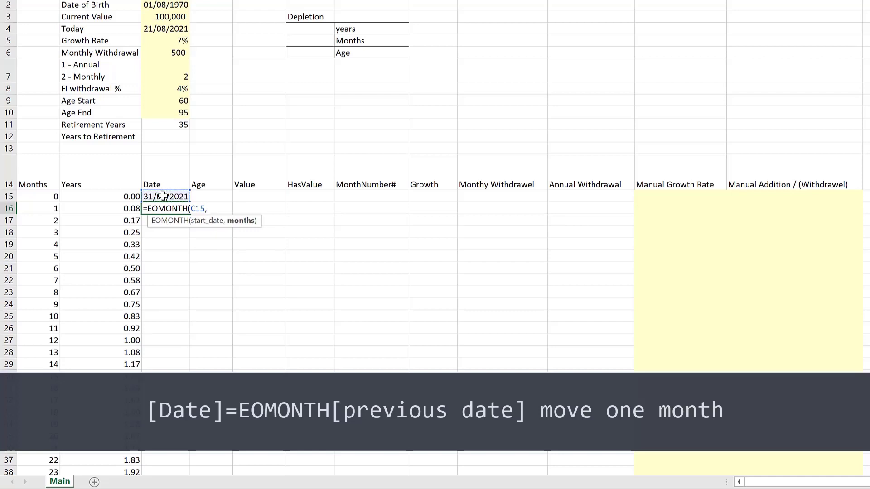
type("1")
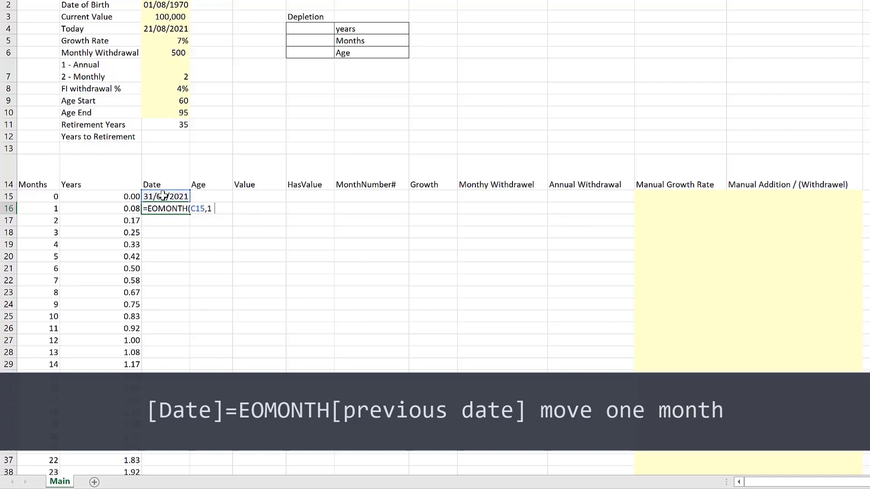
key("Return")
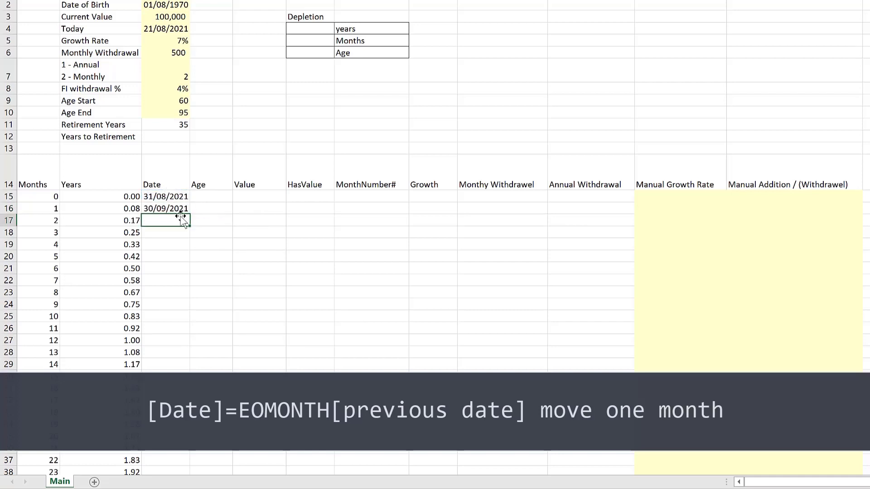
- Fill the EOMONTH date formula from the second Date cell down the whole Date column
left_click(183, 210)
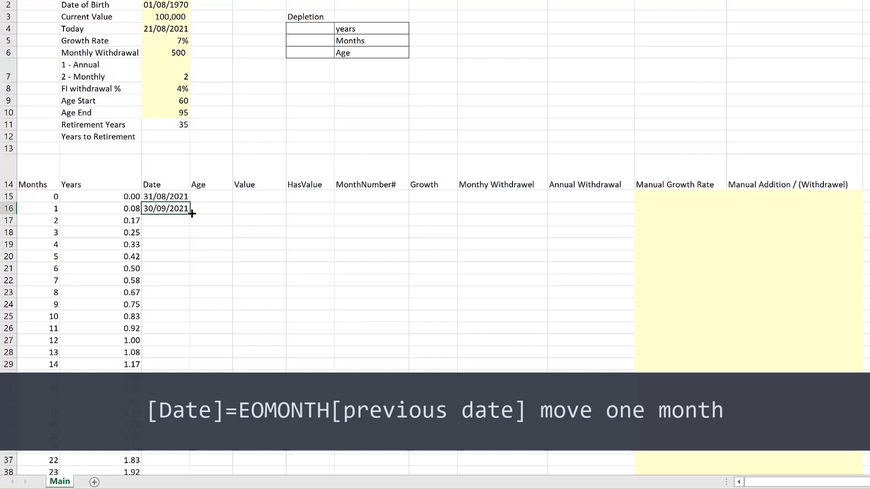
double_click(191, 213)
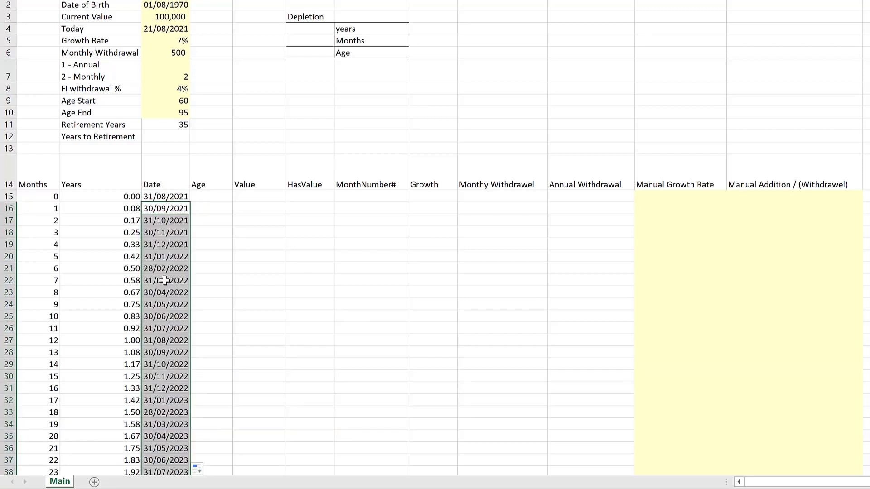
left_click(161, 211)
- Enter =C15-$C$2 in the first Age cell, anchoring the Date of Birth absolutely
left_click(207, 198)
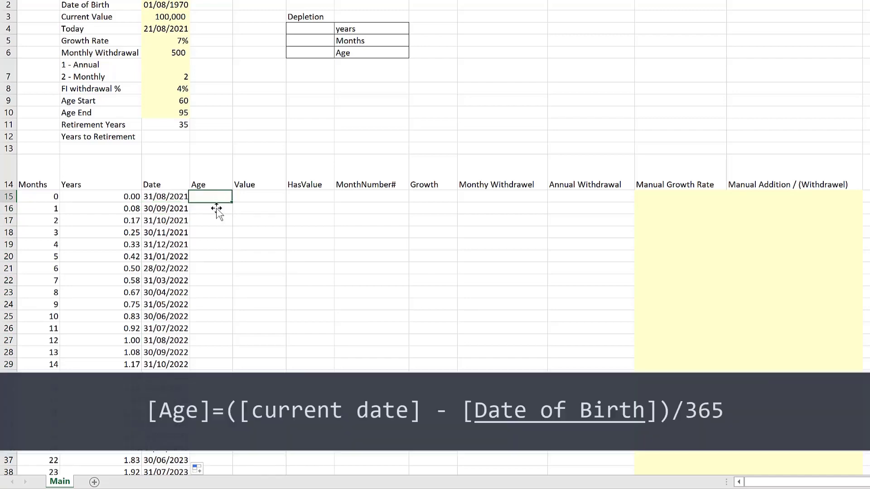
left_click_drag(241, 281, 241, 292)
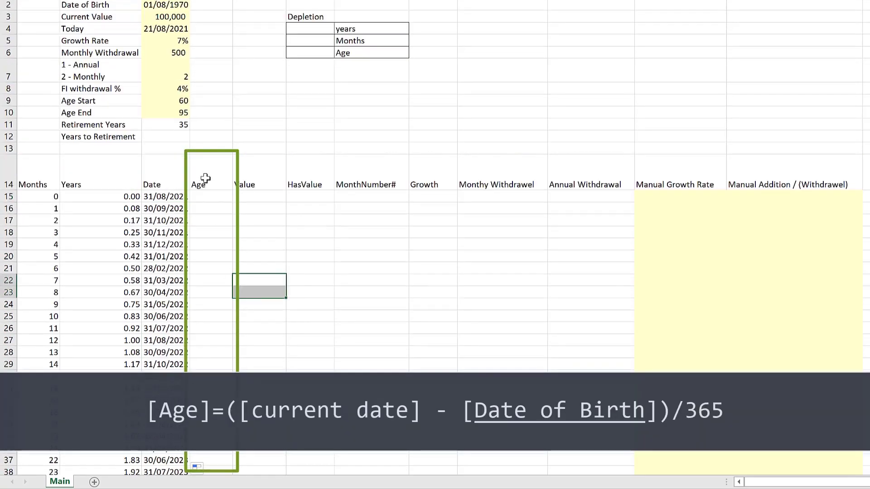
left_click(213, 196)
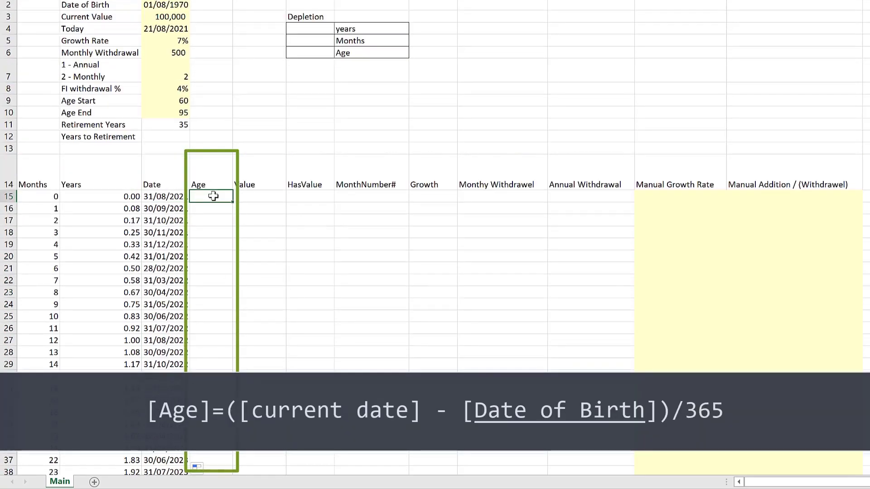
type("=")
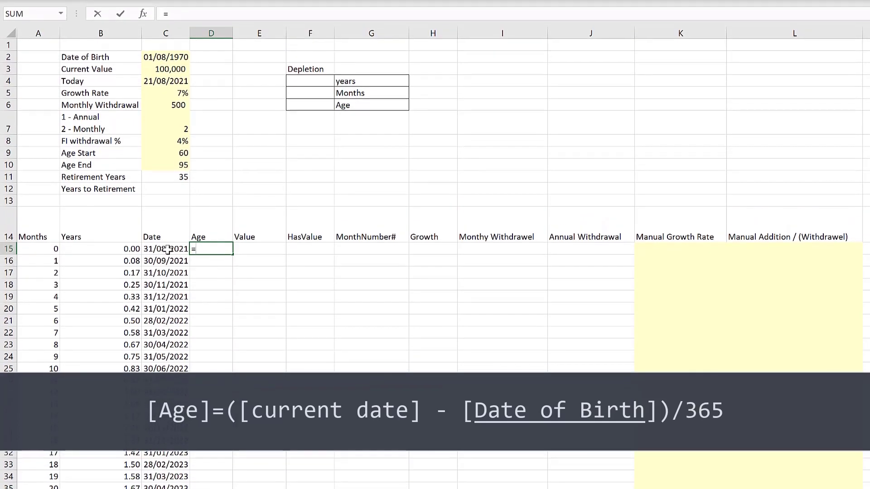
left_click(168, 249)
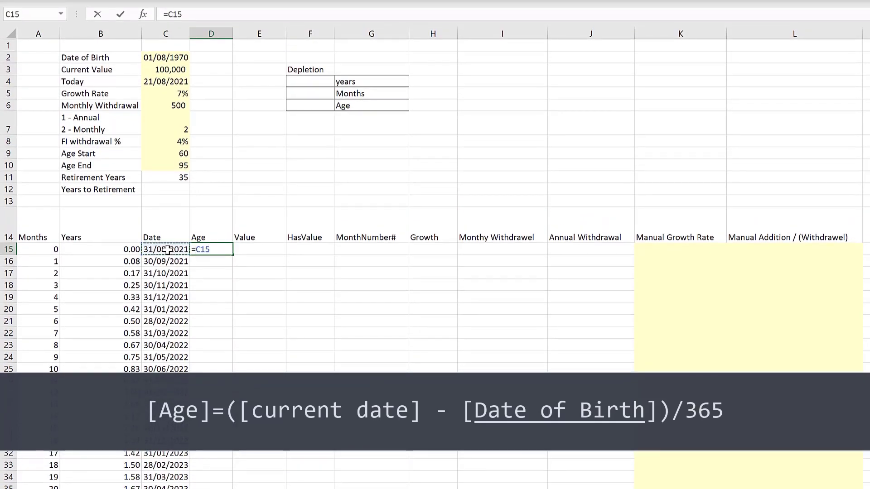
type("-")
left_click(160, 57)
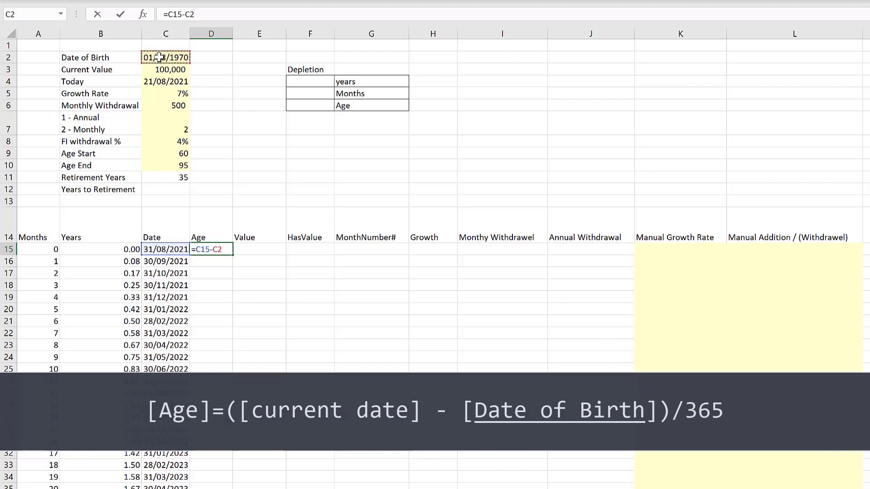
key("F4")
key("Return")
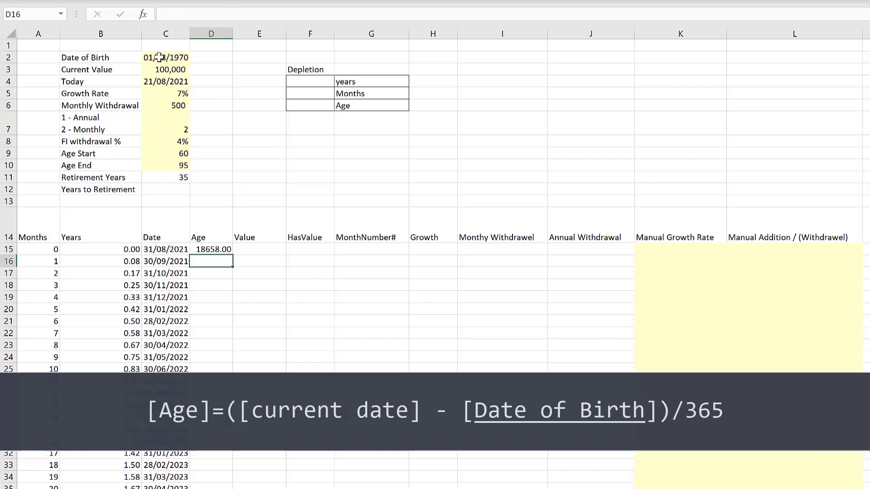
- Edit the first Age formula to =(C15-$C$2)/365 so it returns age in years
key("Up")
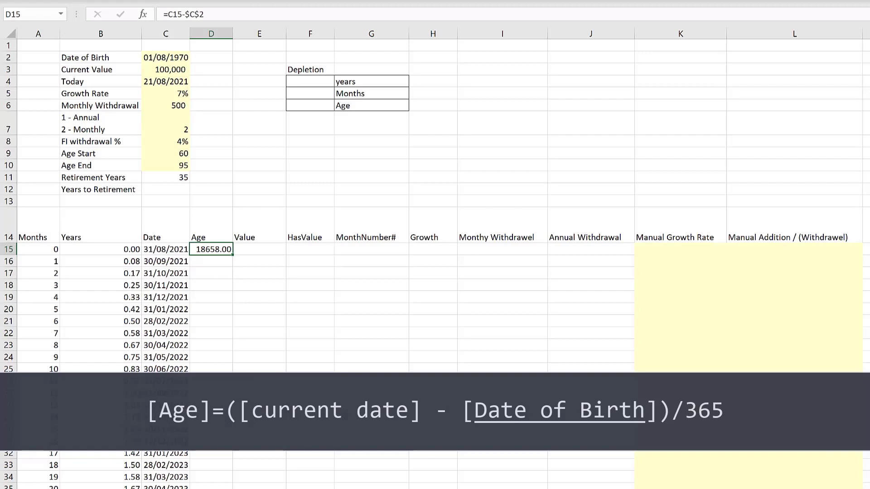
left_click(171, 14)
type("(")
left_click(229, 15)
type(")")
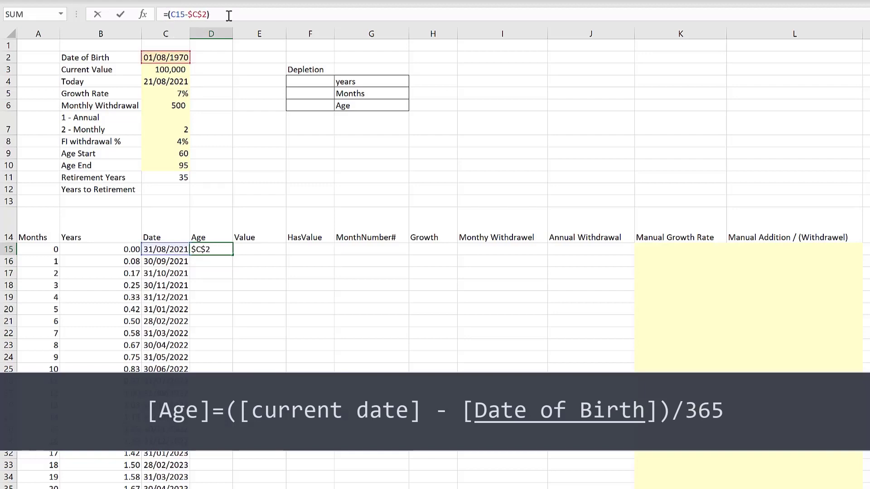
type("/365")
key("Return")
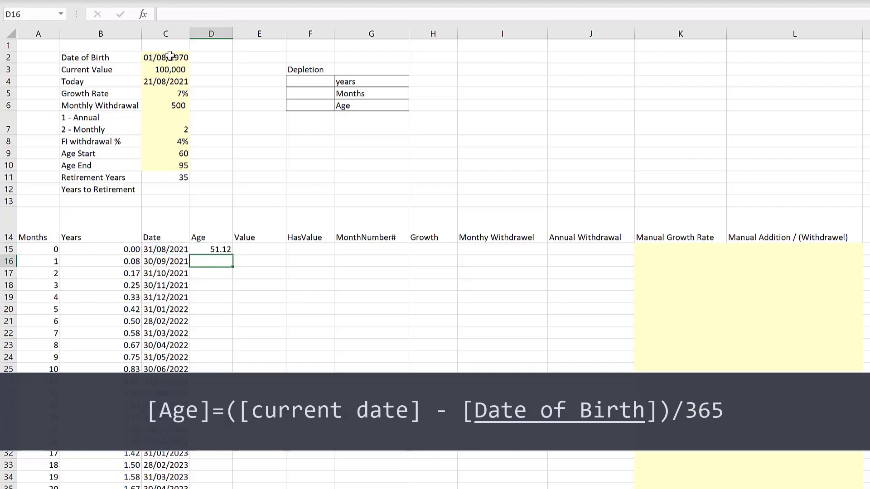
- Fill the Age formula down the whole Age column
left_click(158, 81)
left_click(223, 253)
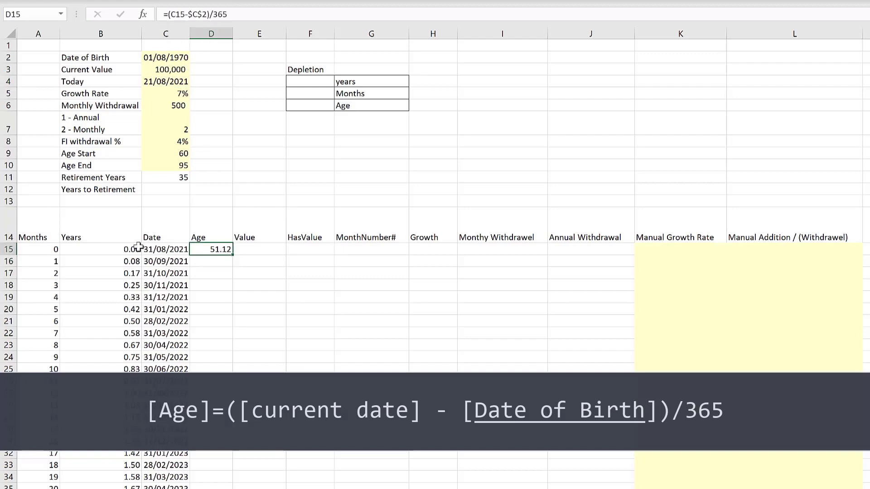
double_click(234, 257)
left_click(221, 331)
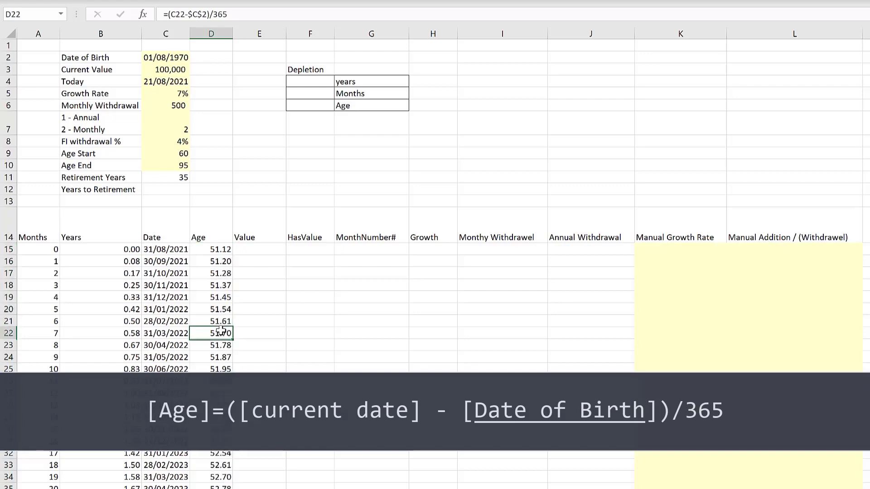
- Temporarily change the Date of Birth year to 2000 to test the ages, then restore it to 1970
left_click(182, 55)
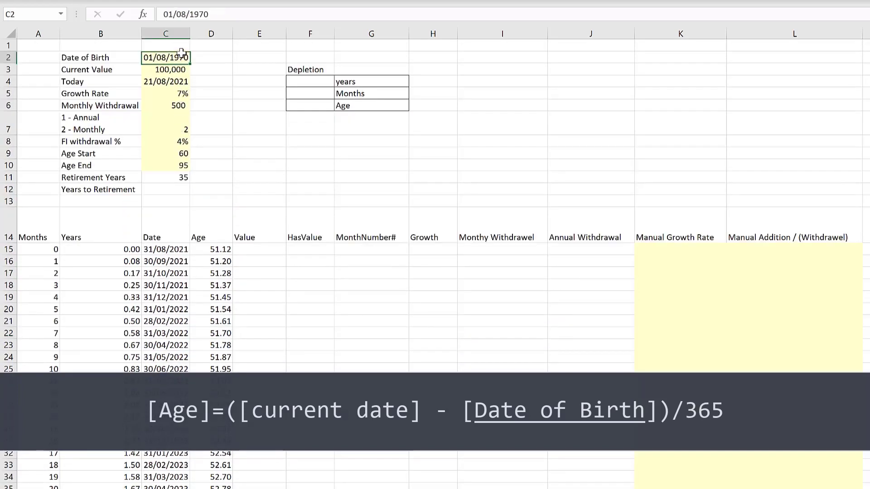
left_click_drag(210, 14, 193, 14)
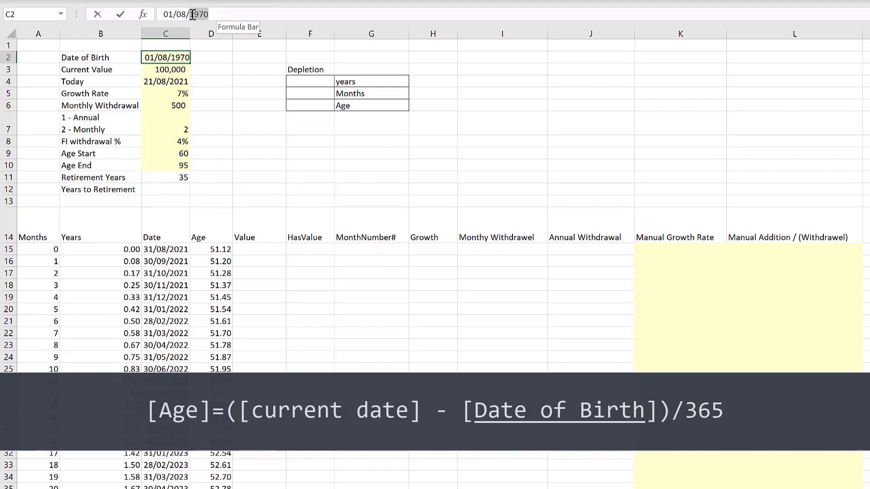
type("2000")
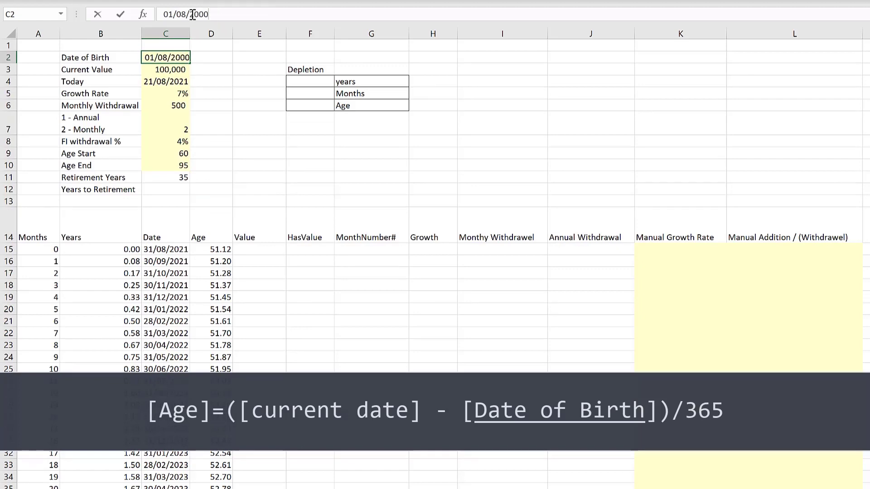
key("Return")
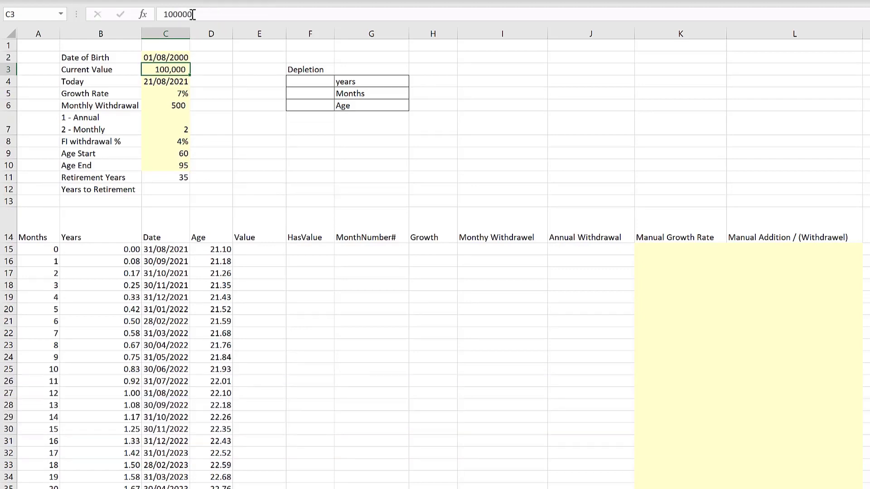
key("Up")
left_click_drag(227, 14, 192, 14)
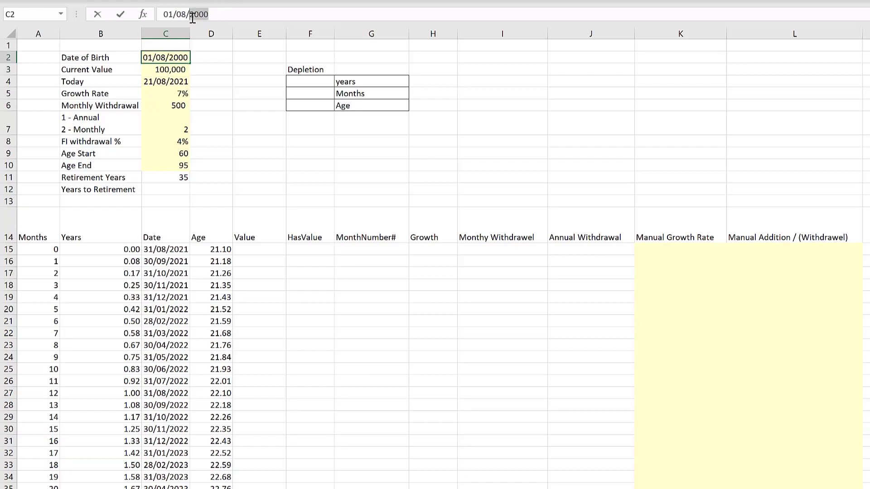
type("91")
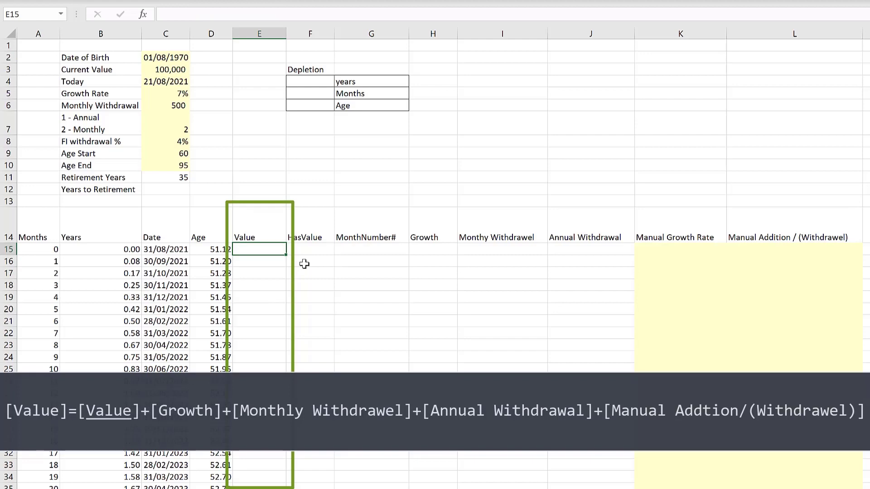
- Enter =$C$3+H15+I15+J15+L15 in the first Value cell, starting from the absolute Current Value
type("=")
left_click(164, 72)
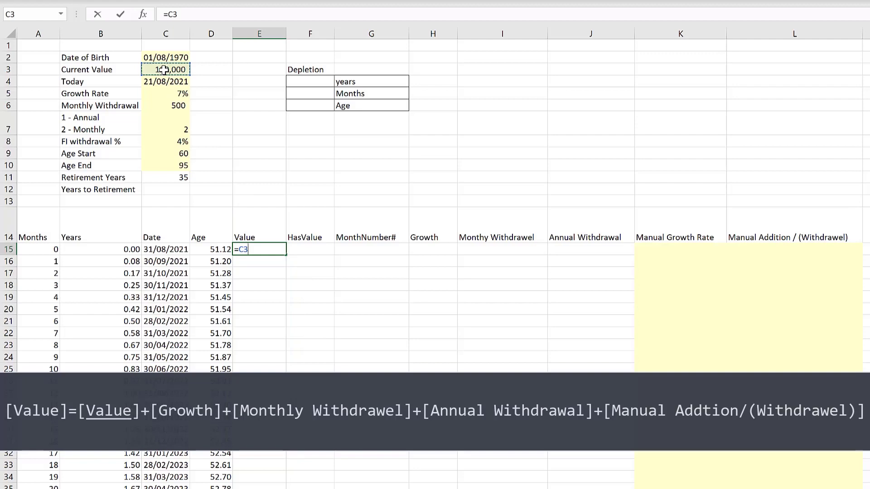
key("F4")
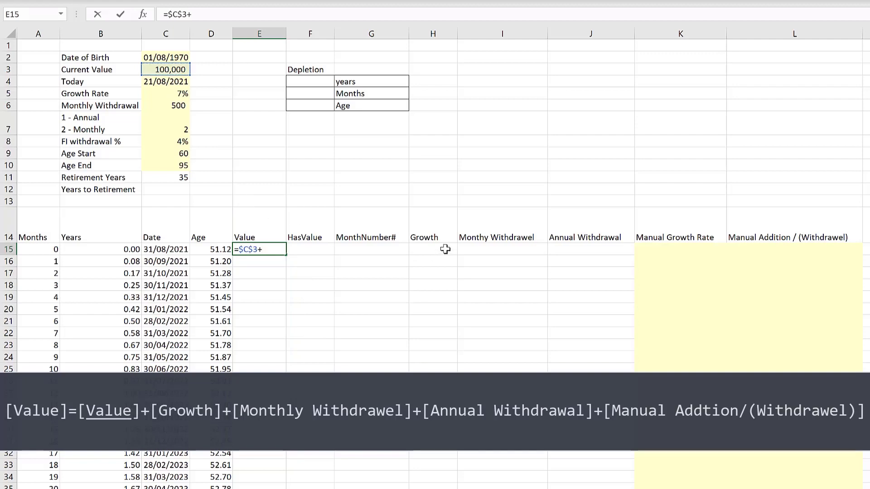
left_click(445, 249)
type("+")
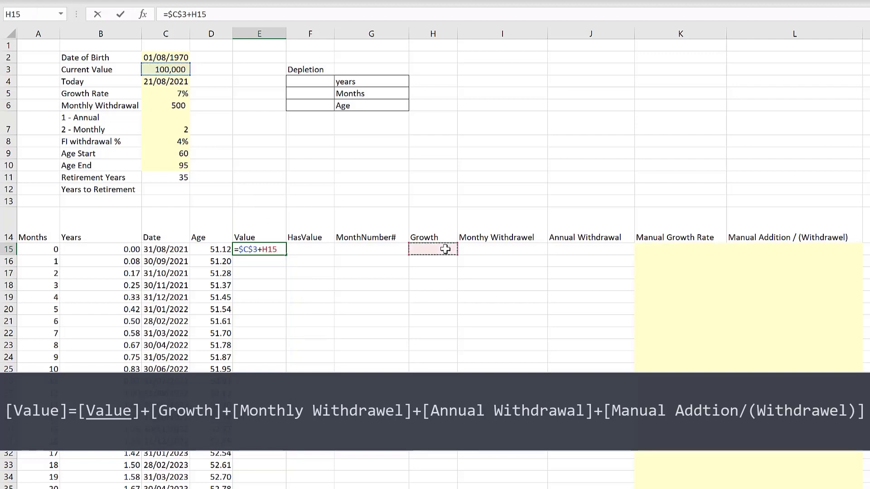
left_click(499, 249)
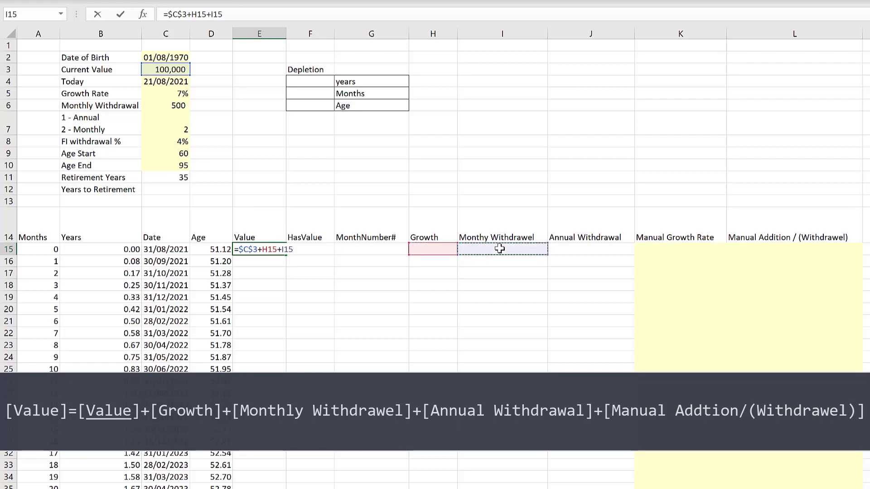
type("+")
left_click(582, 247)
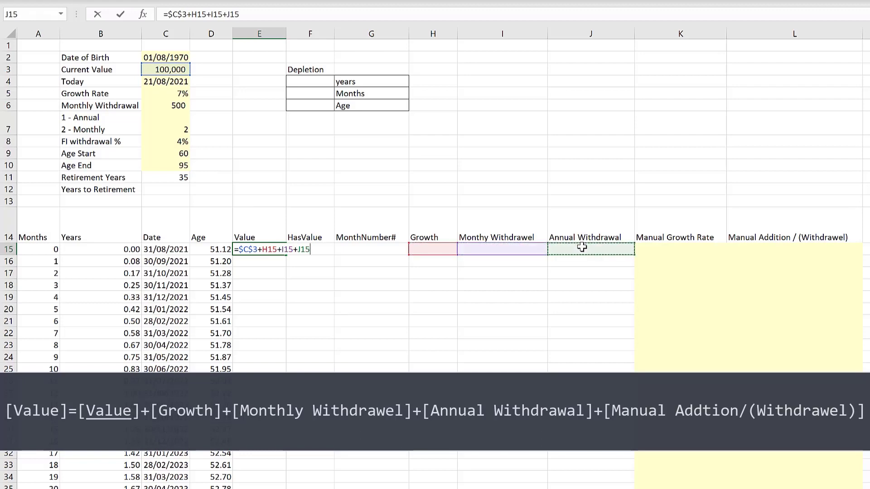
type("+")
left_click(760, 249)
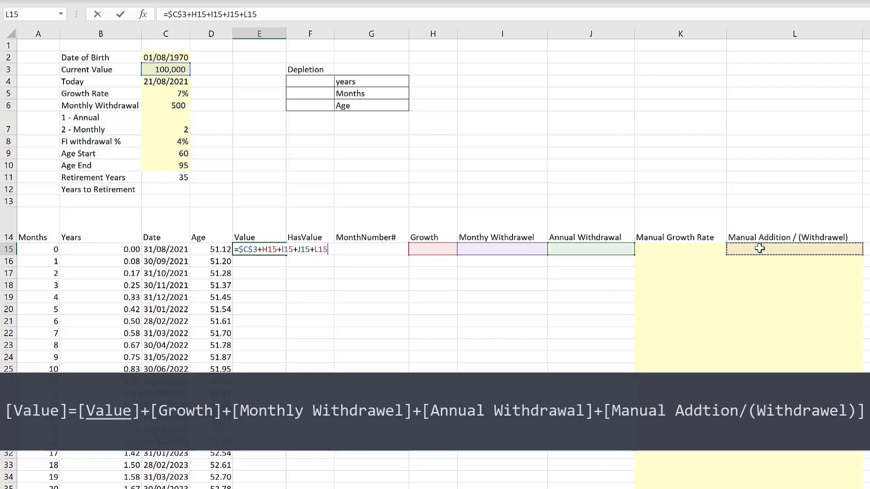
key("Return")
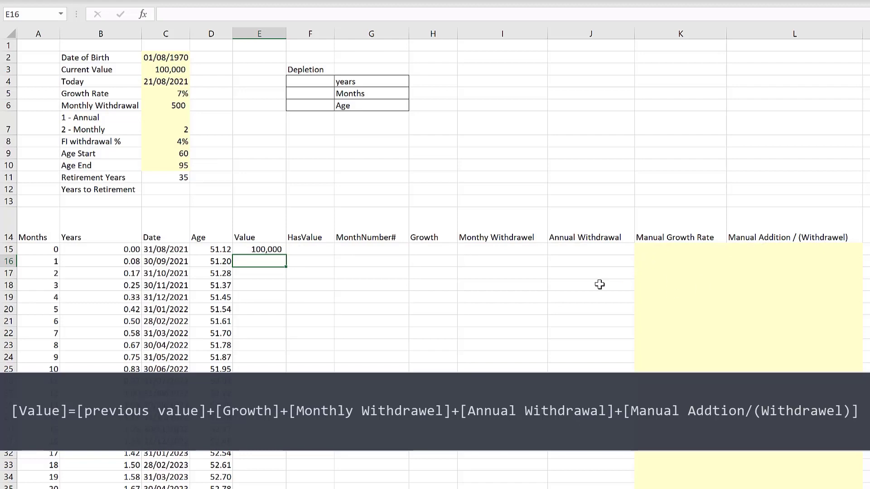
- Enter =E15+H16+I16+J16+L16 in the second Value cell to build on the previous month's value
type("=")
left_click(265, 249)
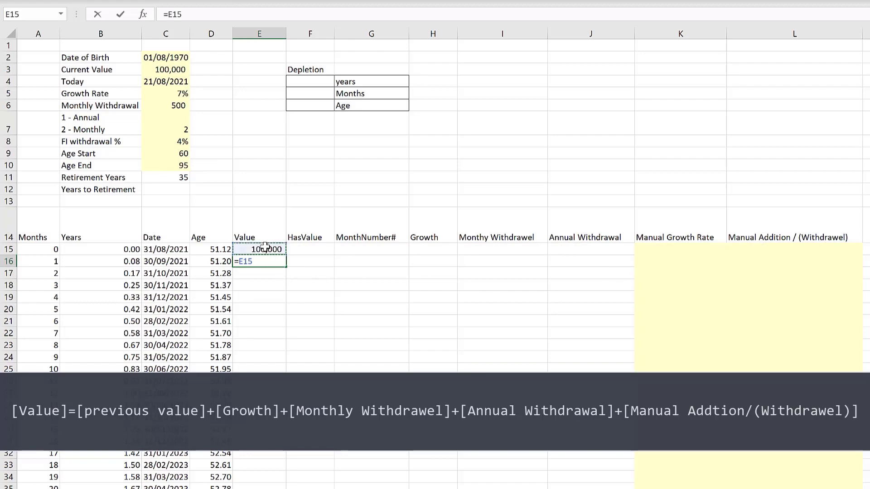
type("+")
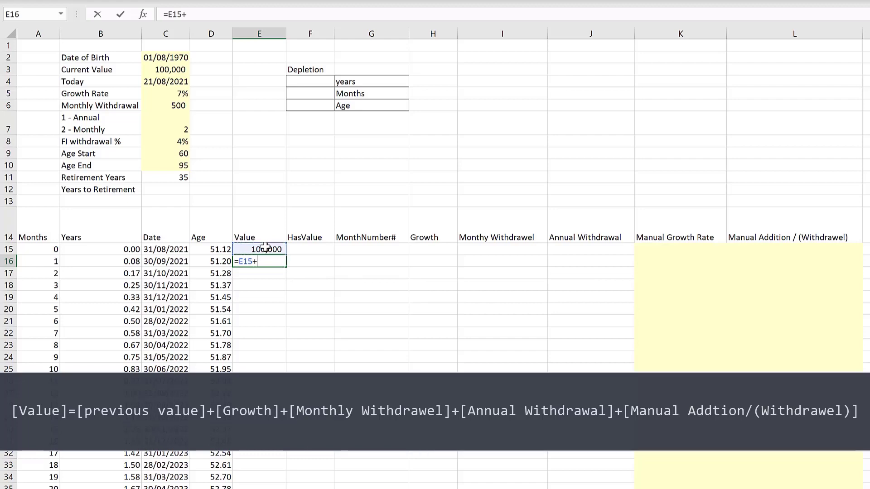
left_click(426, 261)
type("+")
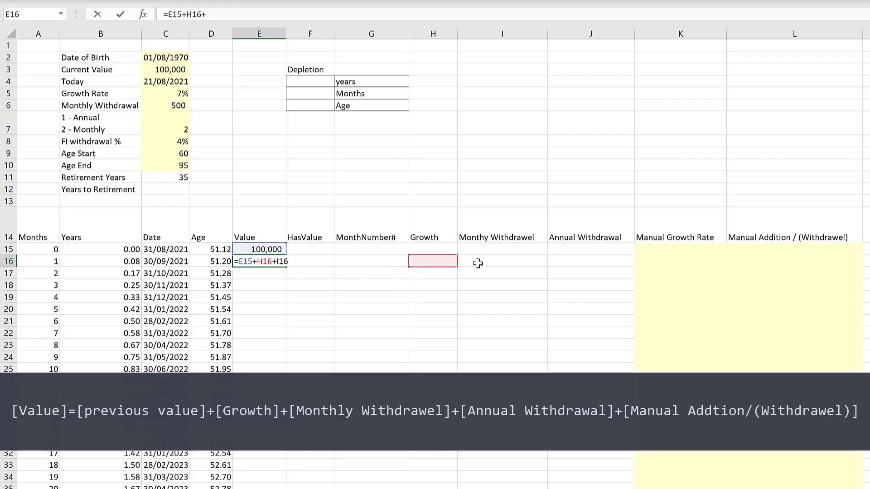
left_click(477, 262)
type("+")
left_click(565, 262)
type("+")
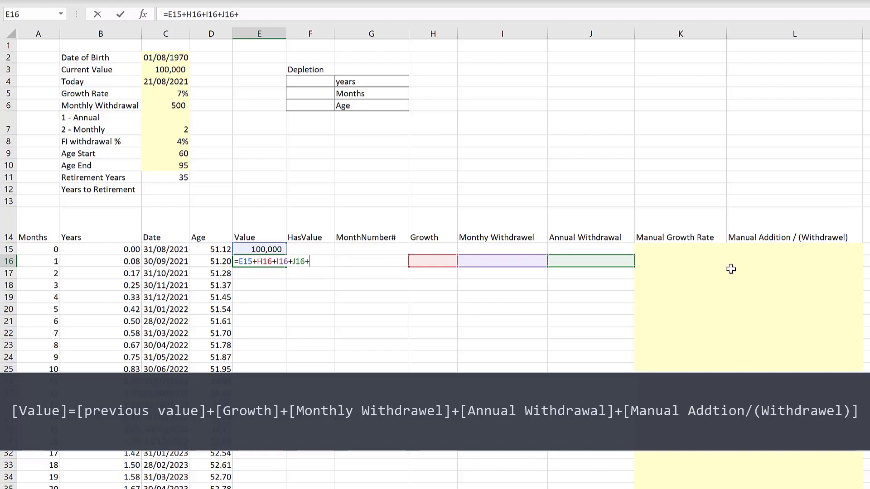
left_click(766, 263)
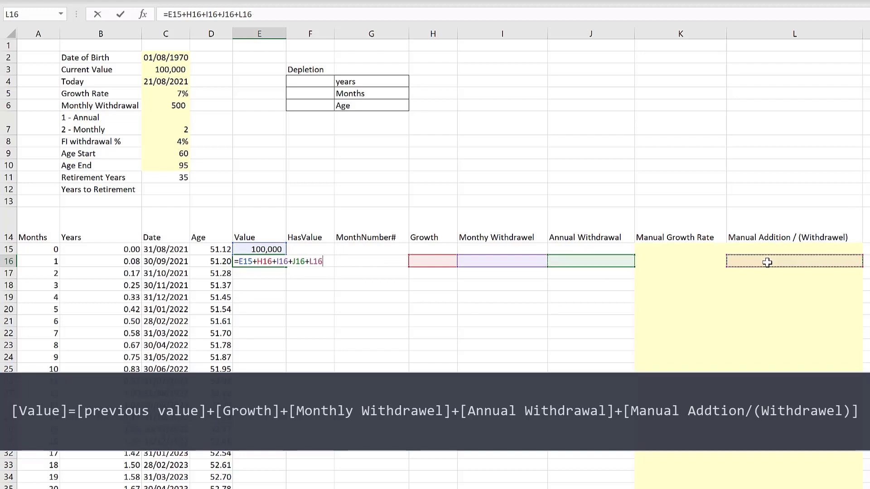
key("Return")
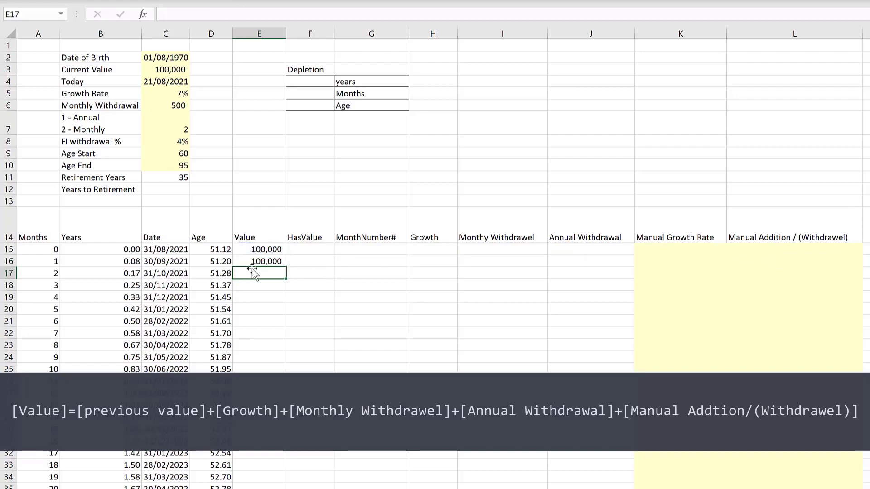
left_click(278, 263)
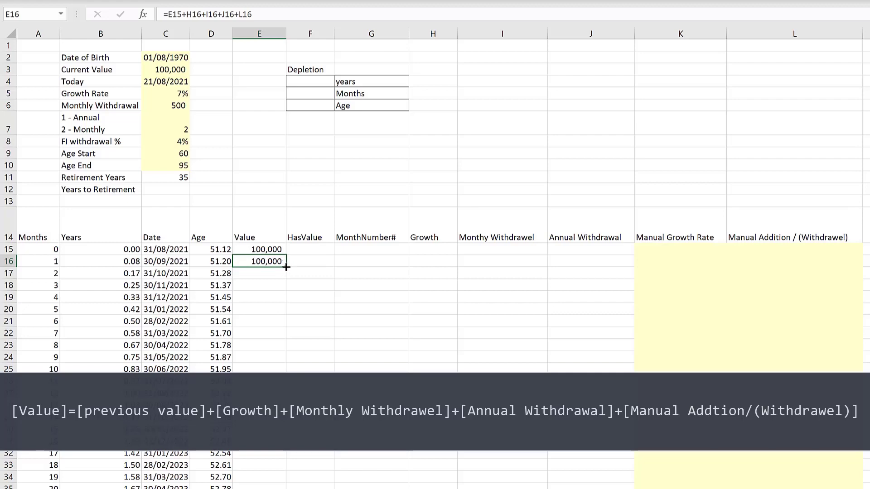
- Fill the Value formula down the whole Value column
double_click(286, 268)
left_click(311, 250)
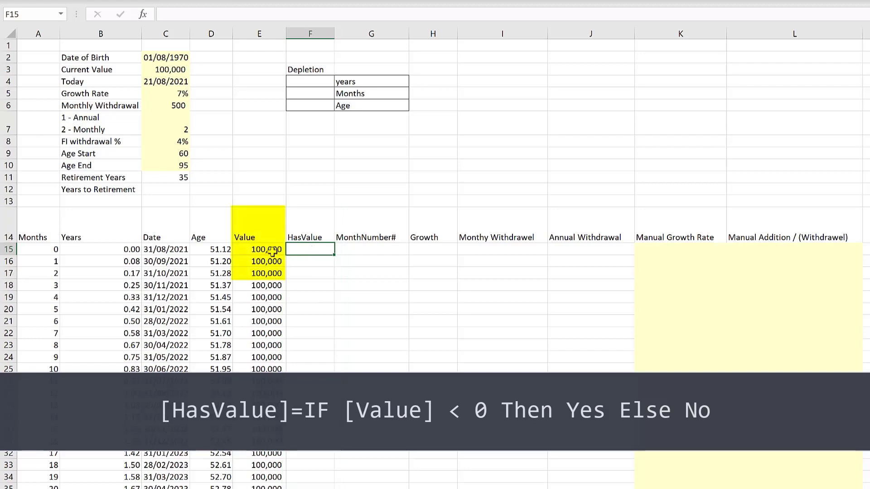
left_click(257, 248)
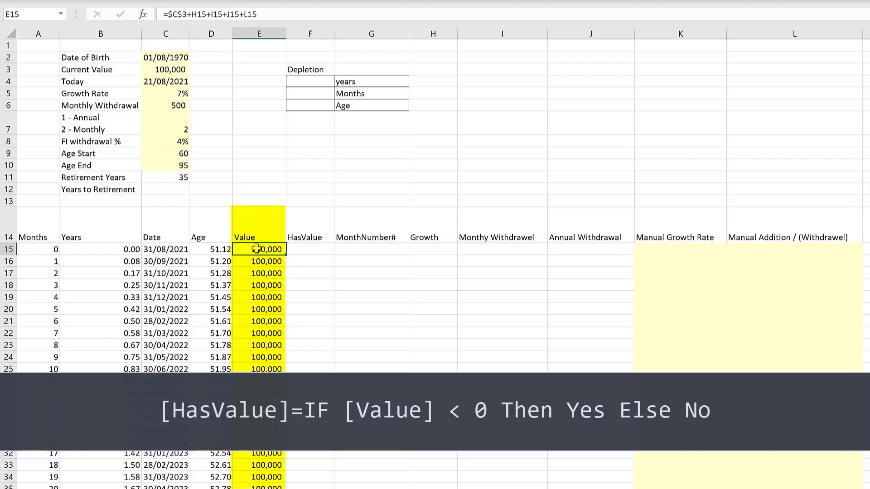
left_click(312, 248)
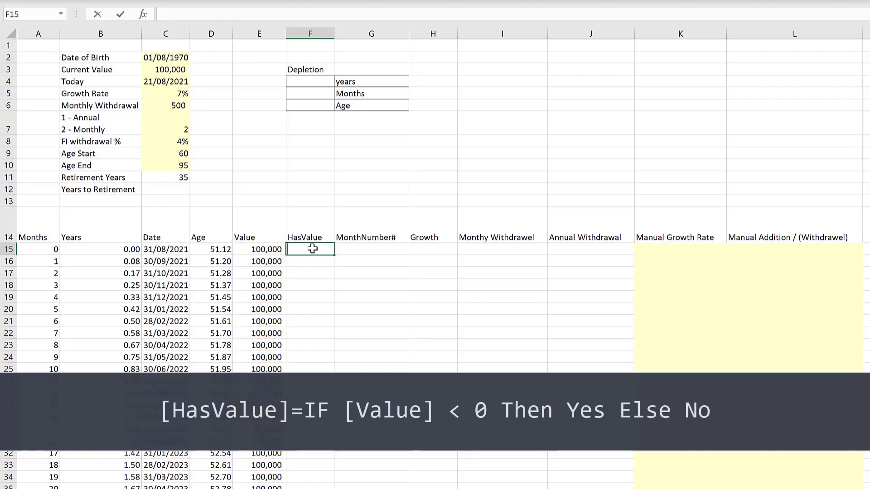
- Enter =IF(E15<0,"Yes","No") in the first HasValue cell and fill it down the HasValue column
type("=if(")
left_click(243, 249)
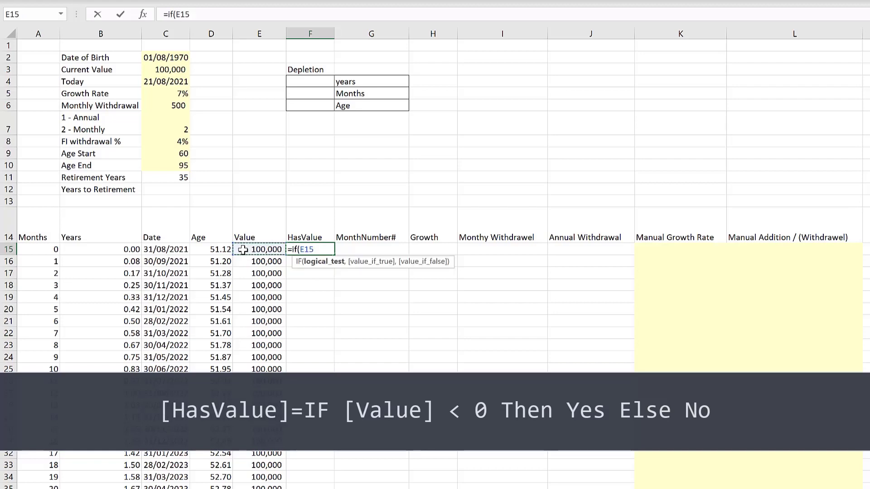
type("<0,")
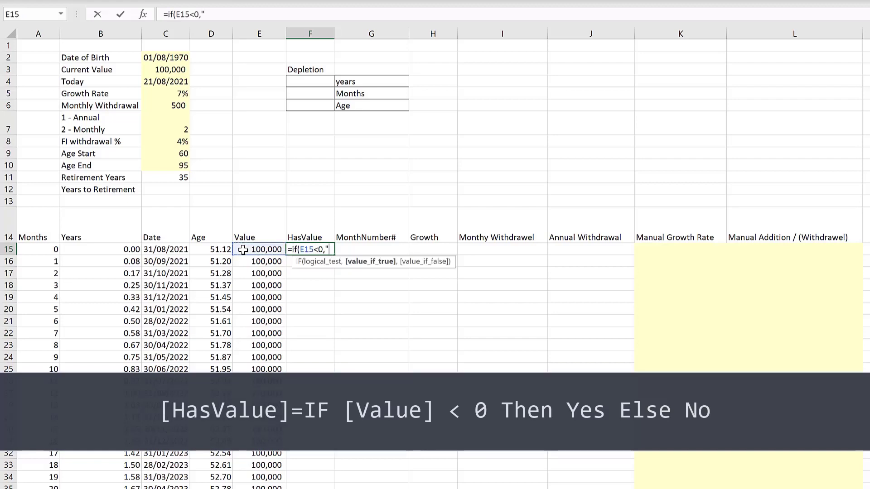
type("Y")
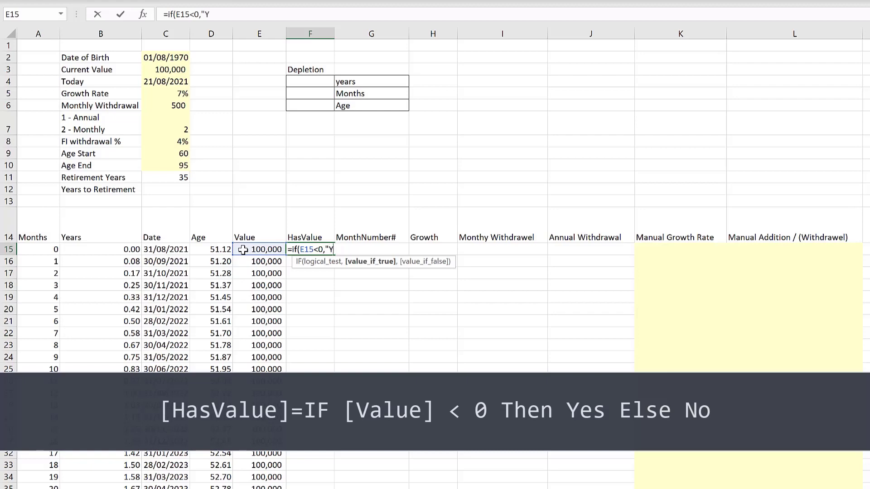
type("es\",\"")
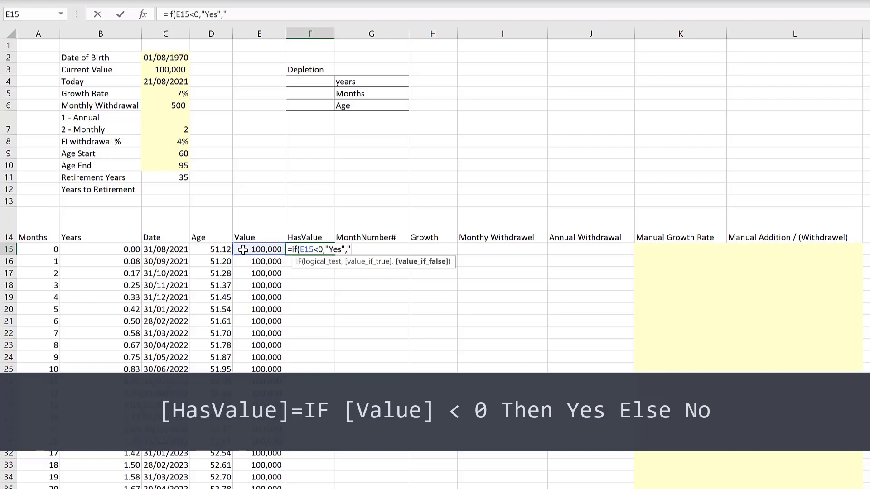
type("No")
type(")")
key("Return")
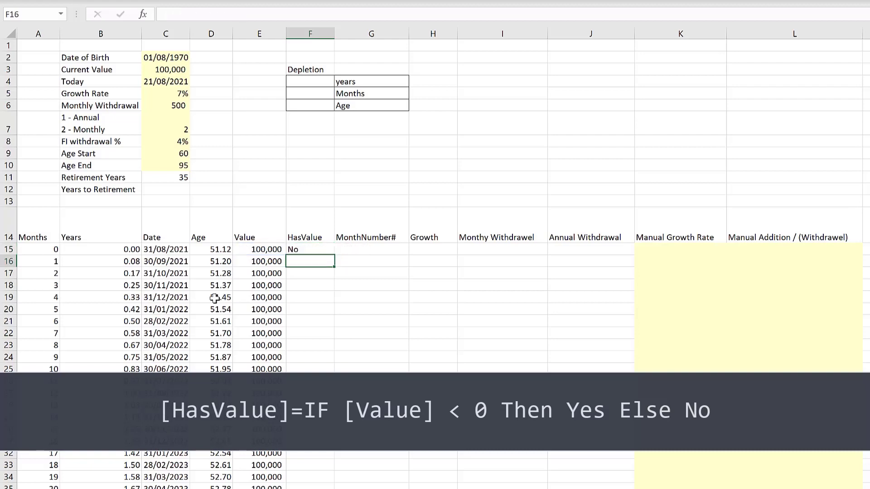
left_click(333, 249)
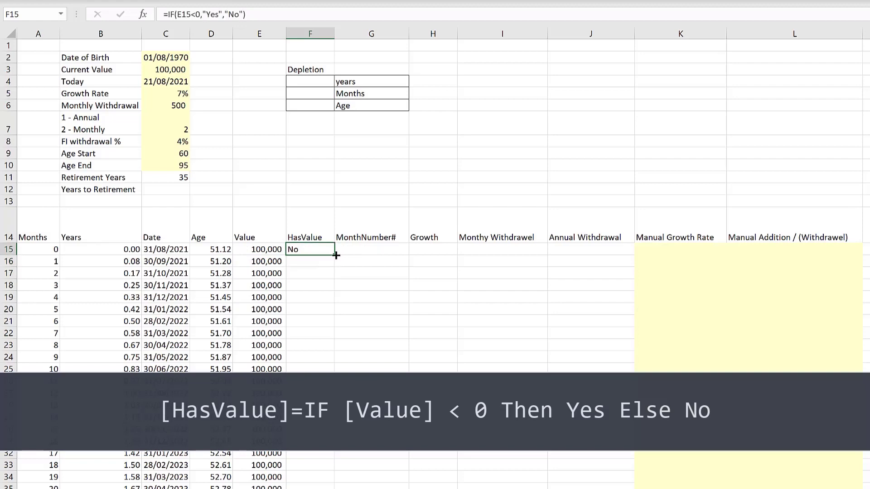
double_click(335, 256)
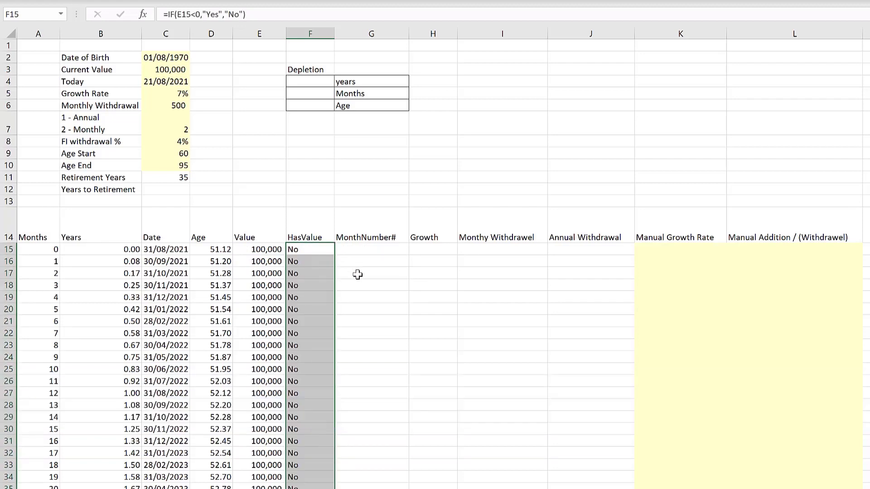
- Enter 1 as the first MonthNumber# value
left_click(360, 274)
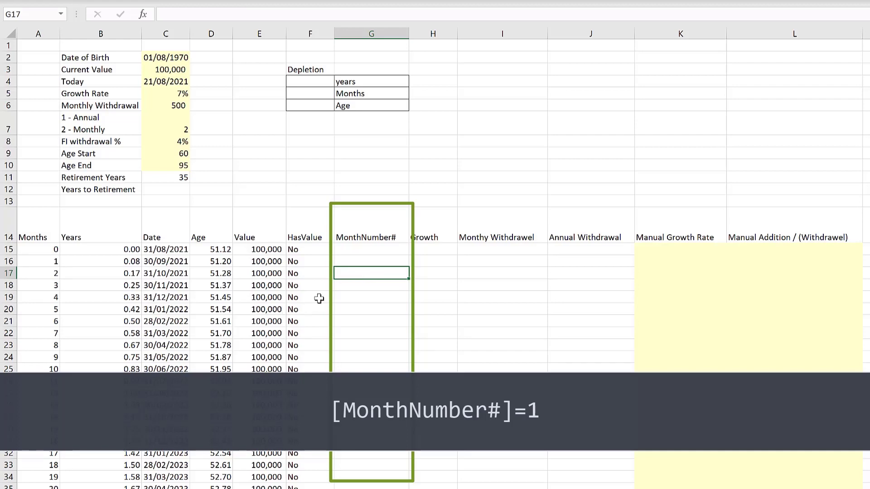
left_click(357, 248)
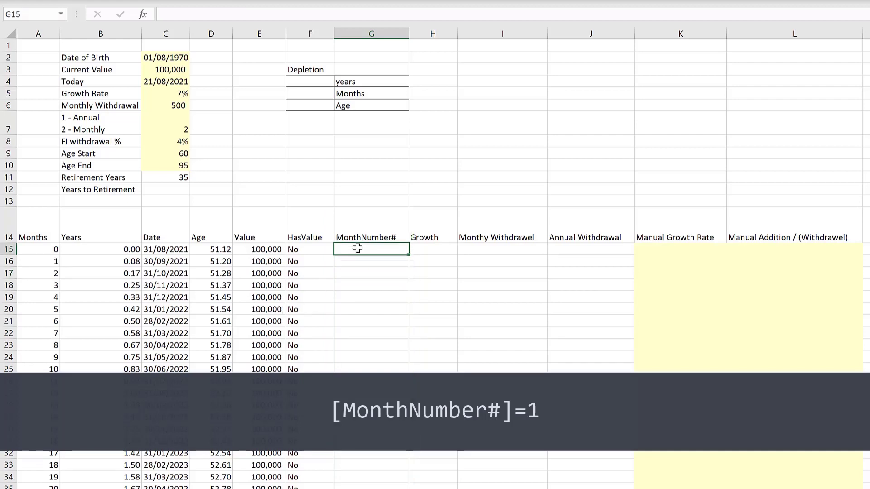
type("1")
key("Return")
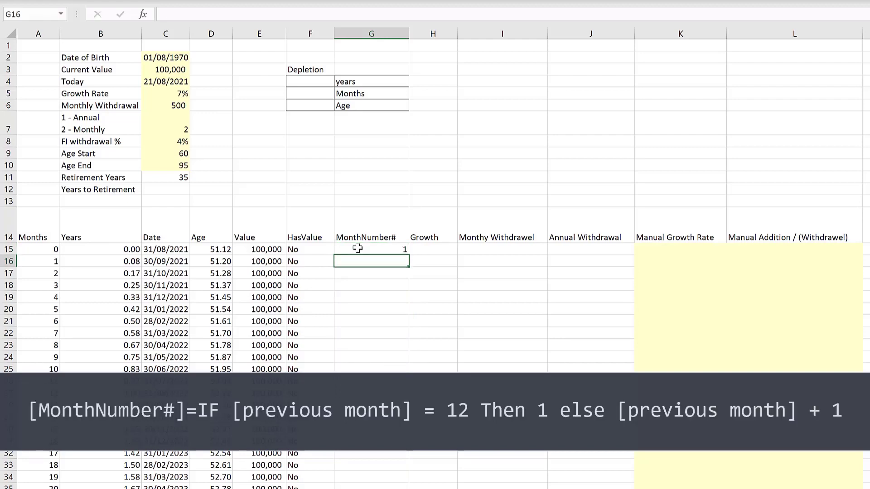
- Enter =IF(G15=12,1,G15+1) in the second MonthNumber# cell so months restart after 12
type("=if(")
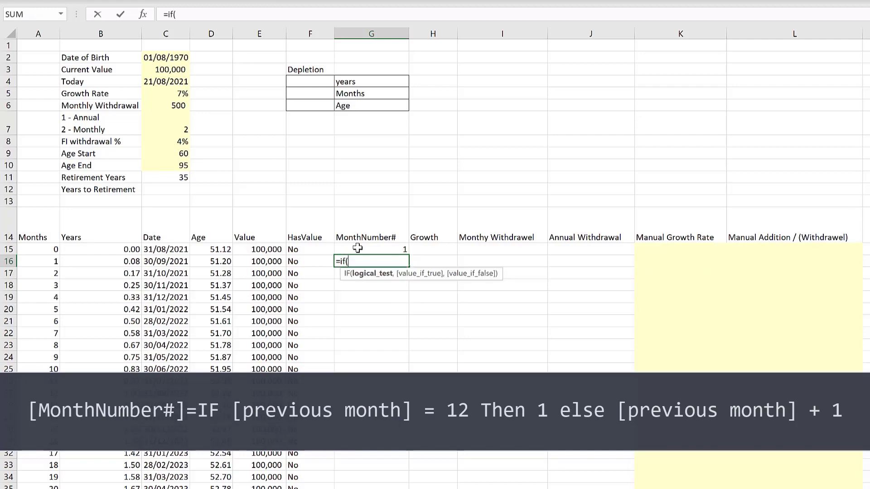
left_click(358, 247)
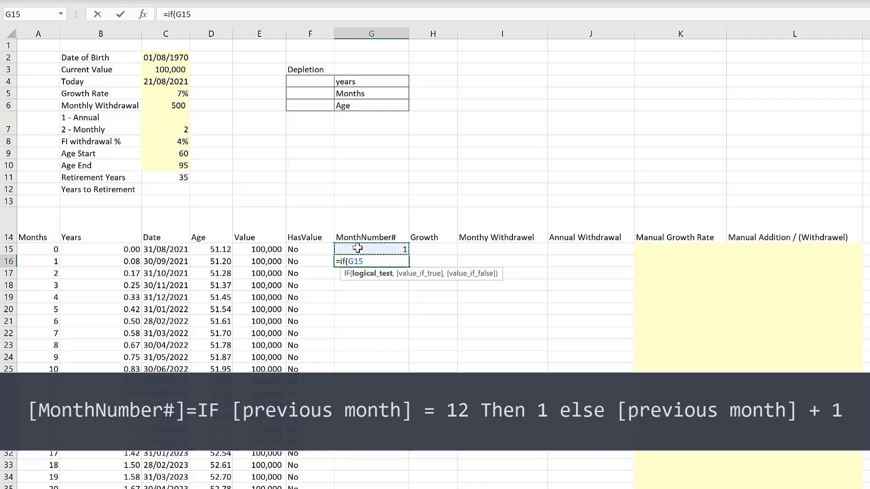
type("=12,")
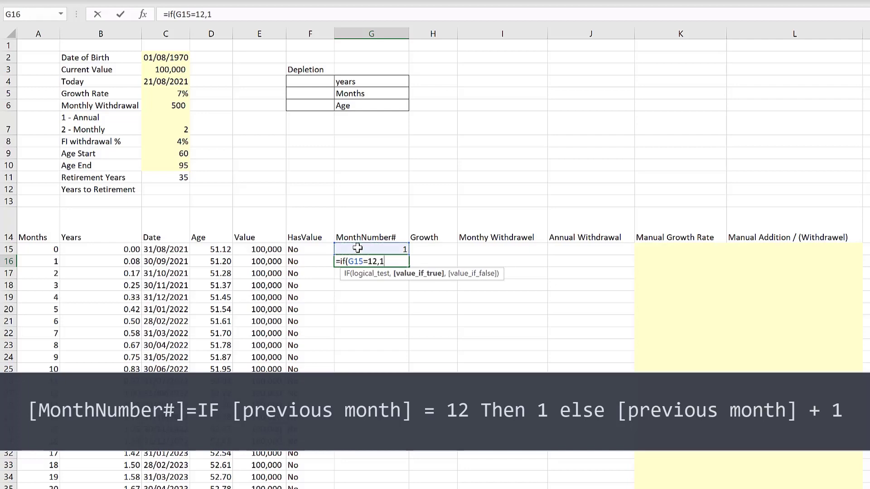
type("1,")
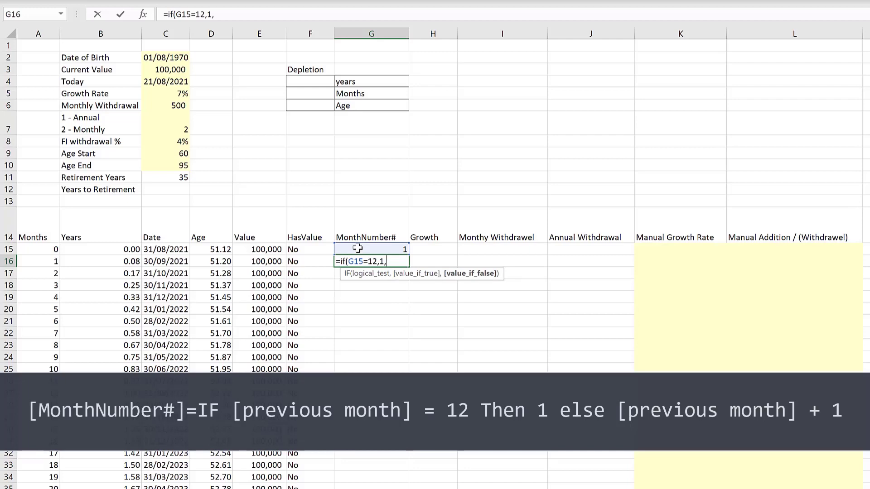
left_click(358, 248)
type("+")
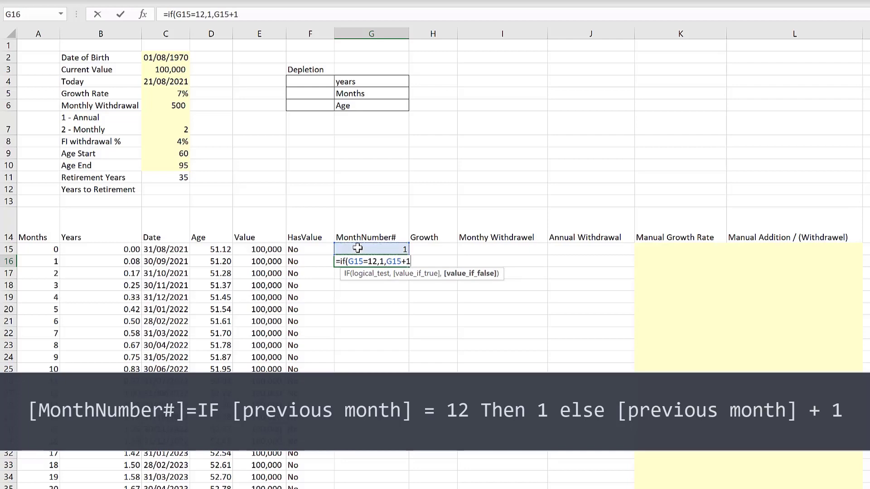
type("1)")
key("Return")
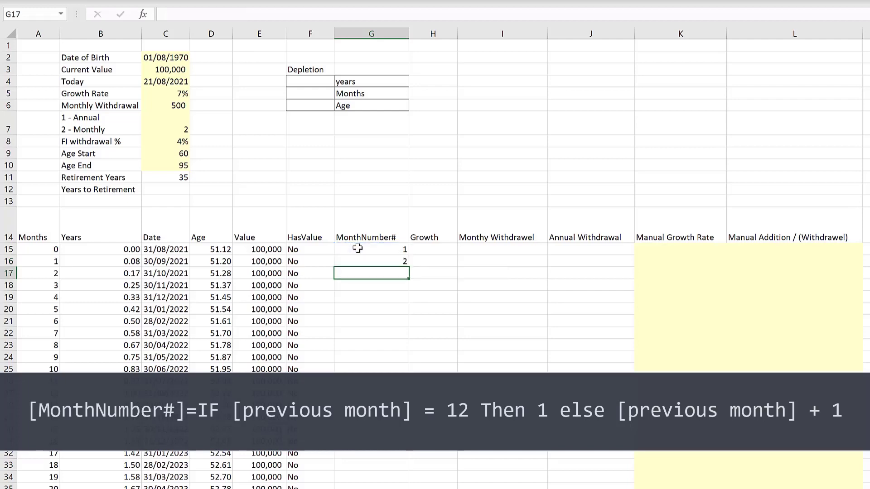
- Fill the MonthNumber# formula down the whole column
left_click(399, 261)
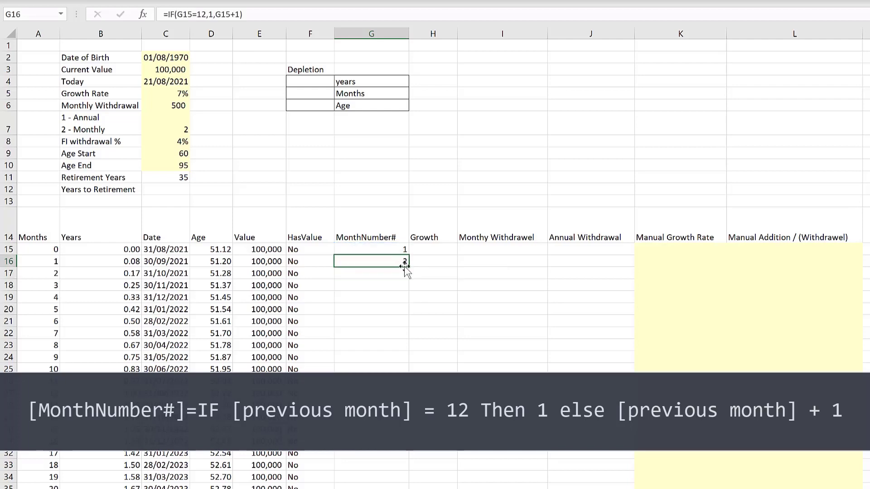
double_click(409, 268)
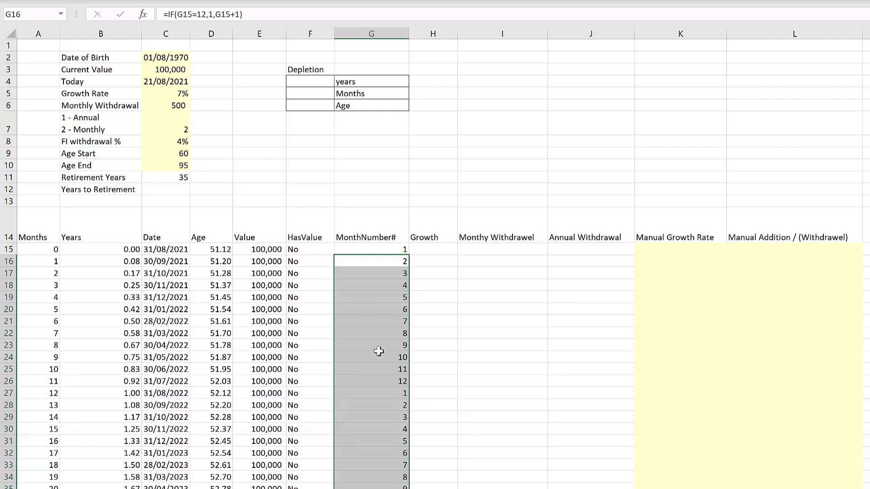
left_click(370, 390)
left_click_drag(380, 250, 376, 382)
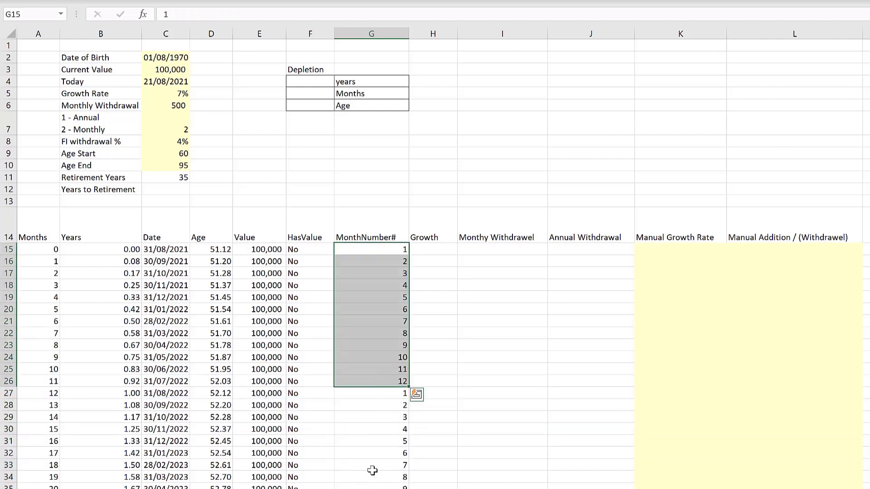
scroll(372, 454, "down", 6)
scroll(371, 452, "up", 6)
left_click(392, 306)
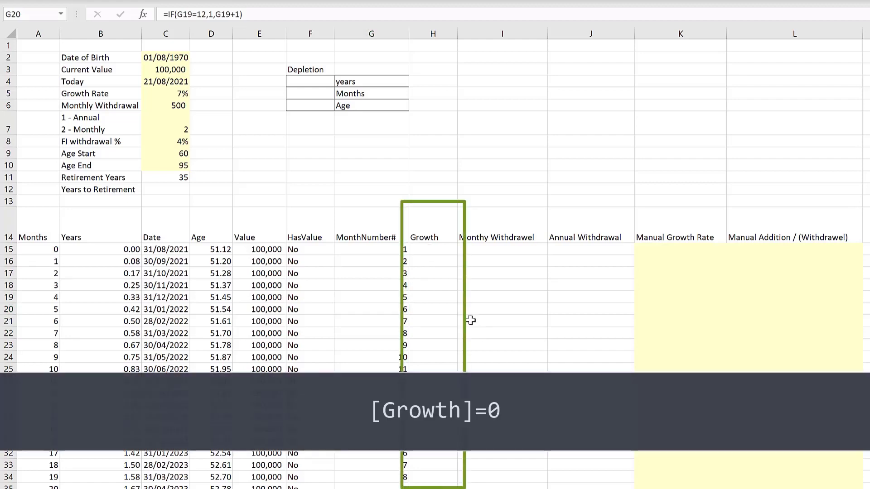
- Enter 0 as the first Growth value
left_click(428, 249)
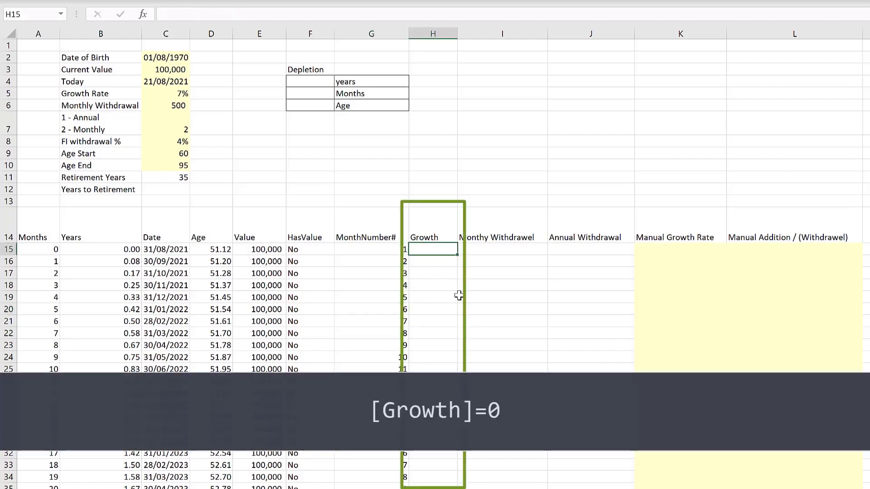
type("0")
key("Return")
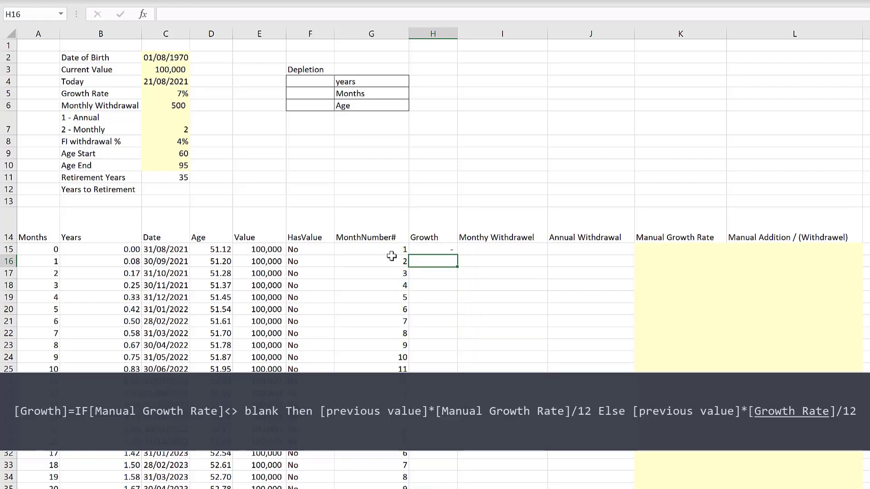
- Enter =E15*$C$5 in the second Growth cell, multiplying the previous value by the absolute Growth Rate
left_click(167, 93)
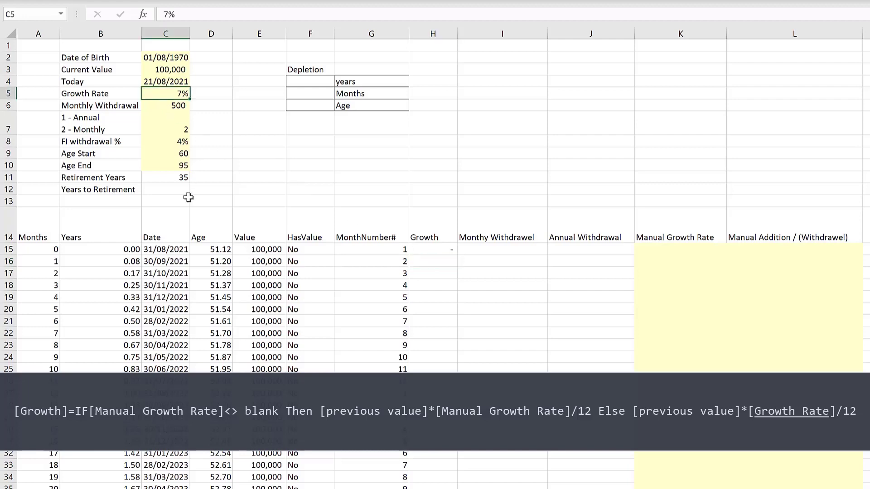
left_click(686, 254)
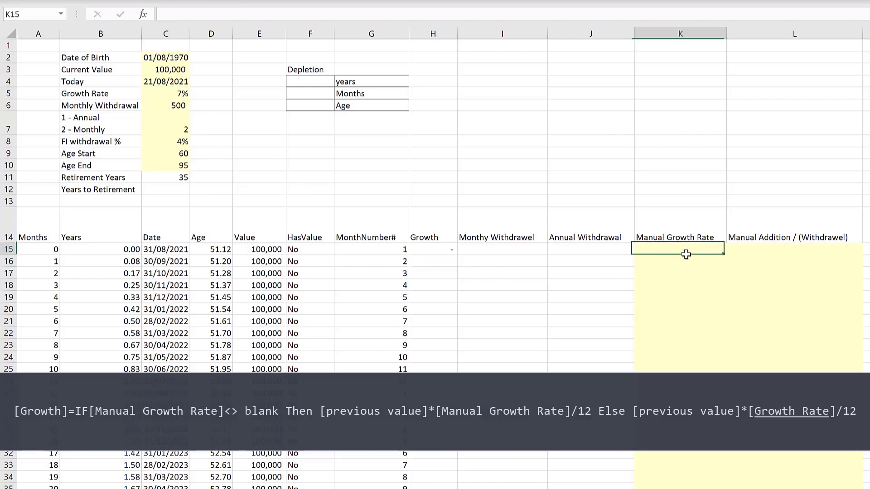
left_click(447, 249)
left_click(431, 259)
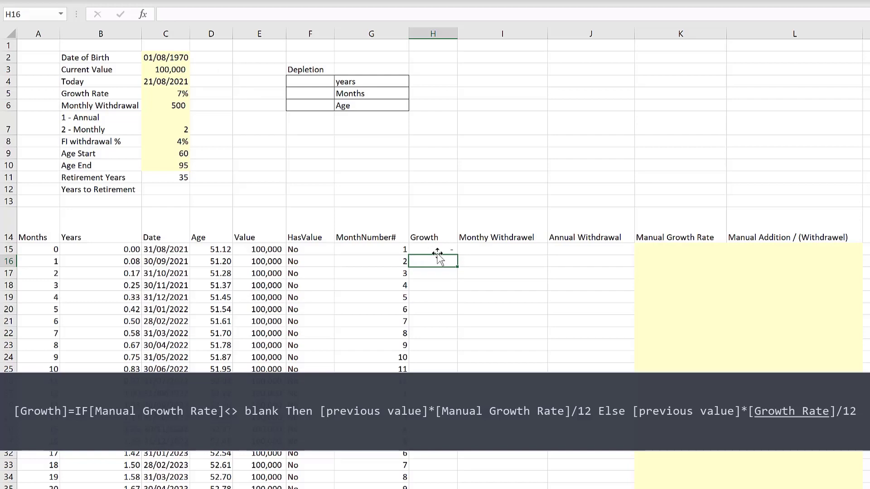
type("=")
left_click(256, 251)
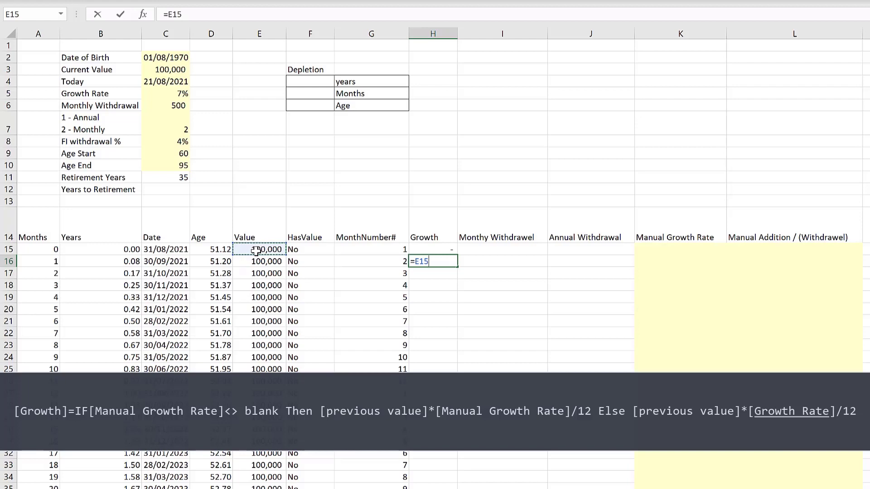
type("*")
left_click(169, 94)
key("F4")
key("Return")
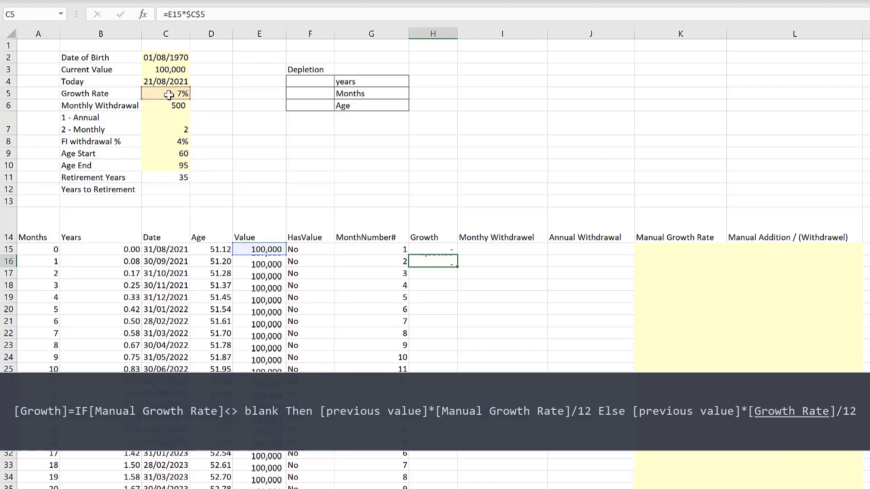
- Edit the second Growth formula to divide the result by 12
key("Up")
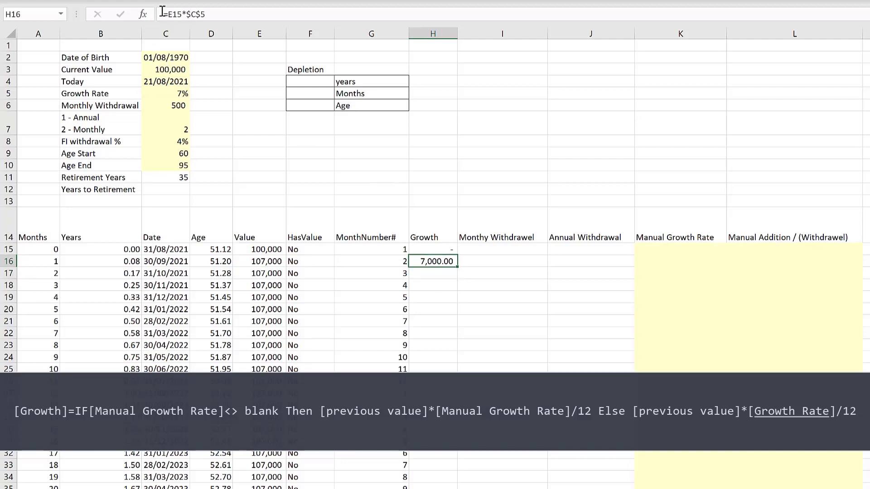
left_click(209, 15)
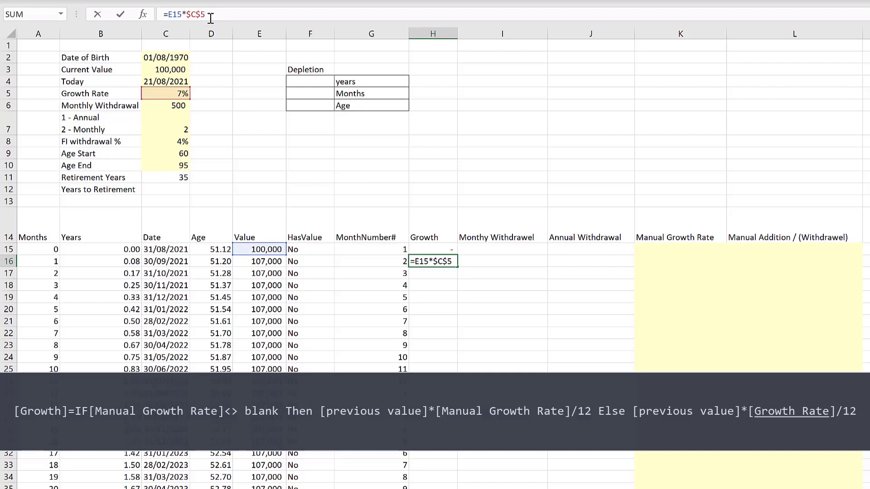
type("/12")
key("Return")
- Rewrite the second Growth formula as =IF(K16<>"",E15*K16/12,E15*$C$5/12) to use the manual growth rate when present
left_click(445, 262)
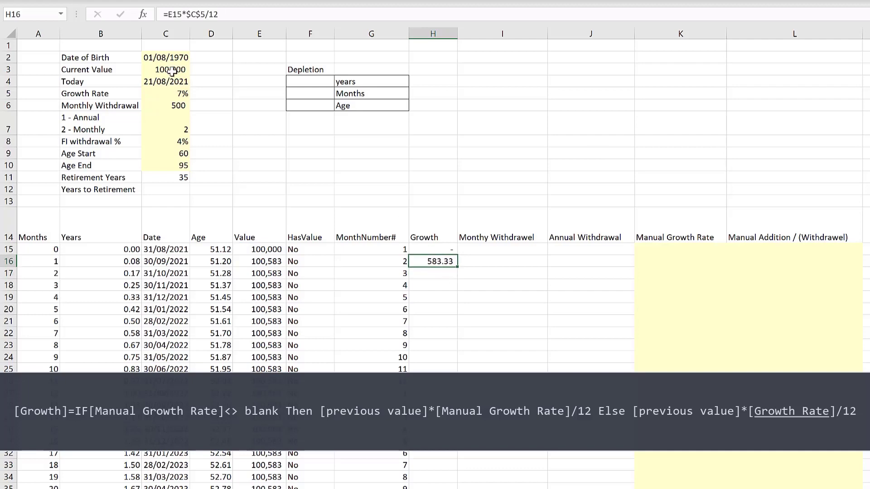
left_click(167, 14)
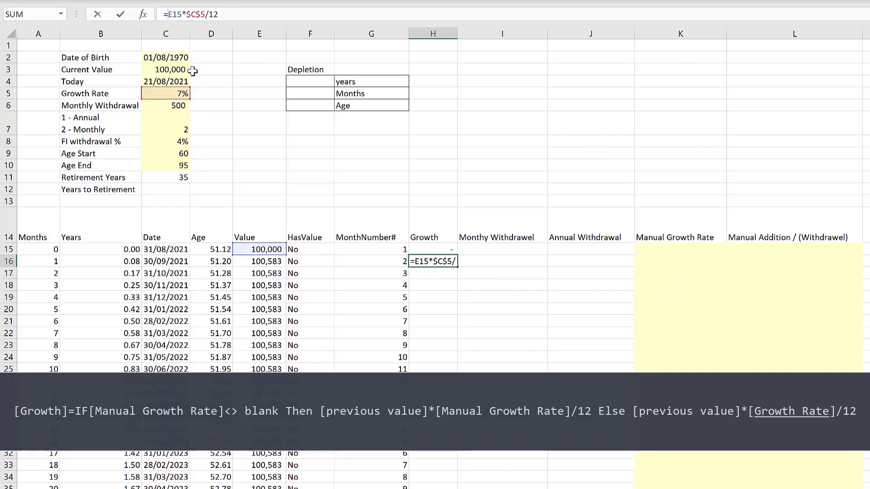
type("if(")
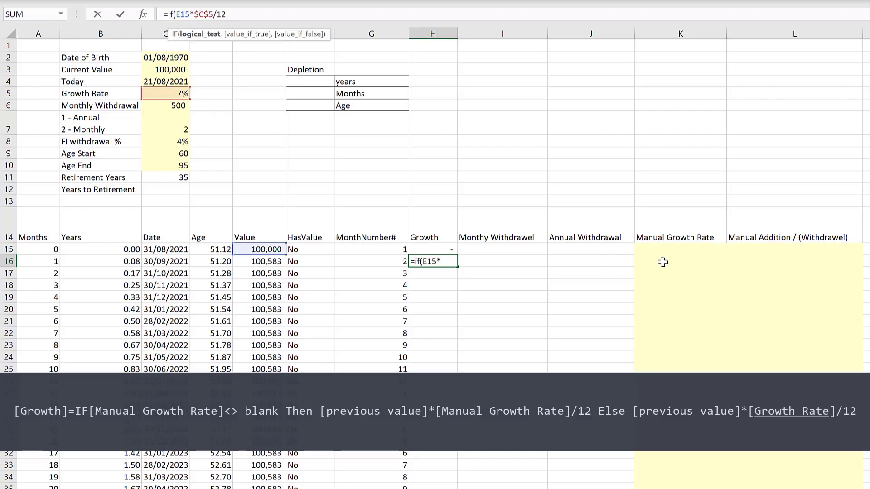
left_click(663, 262)
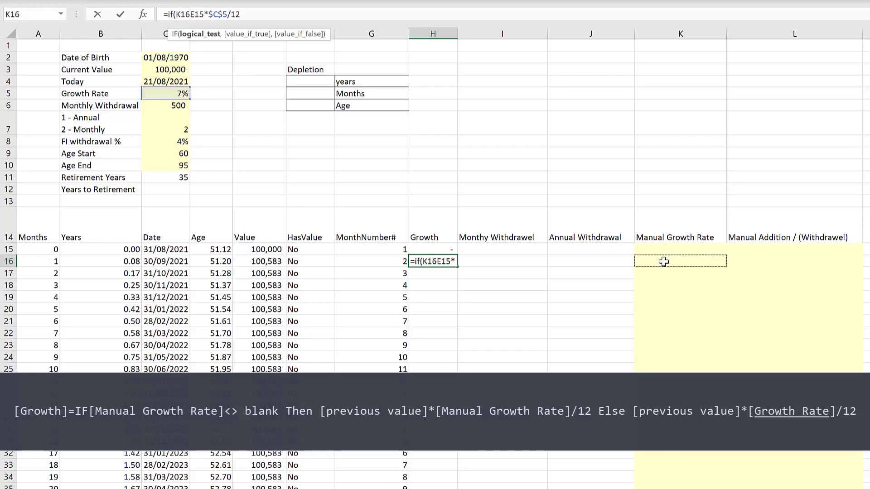
type("<>")
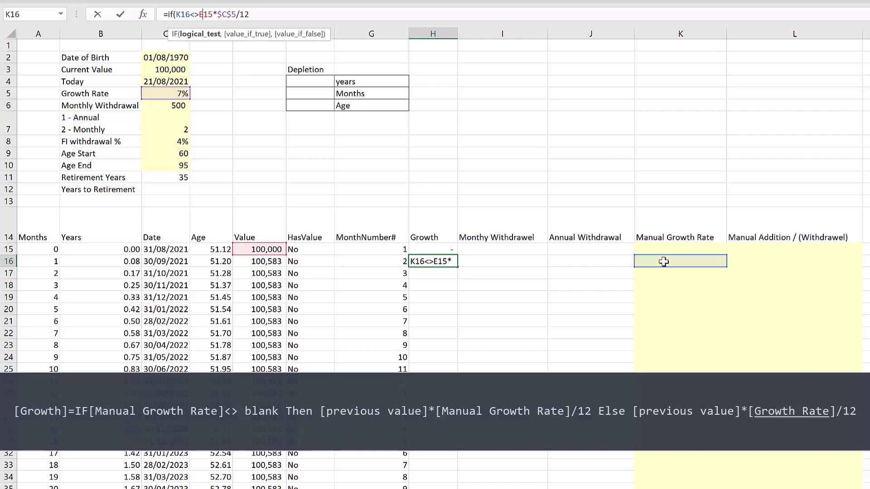
type("\"\"")
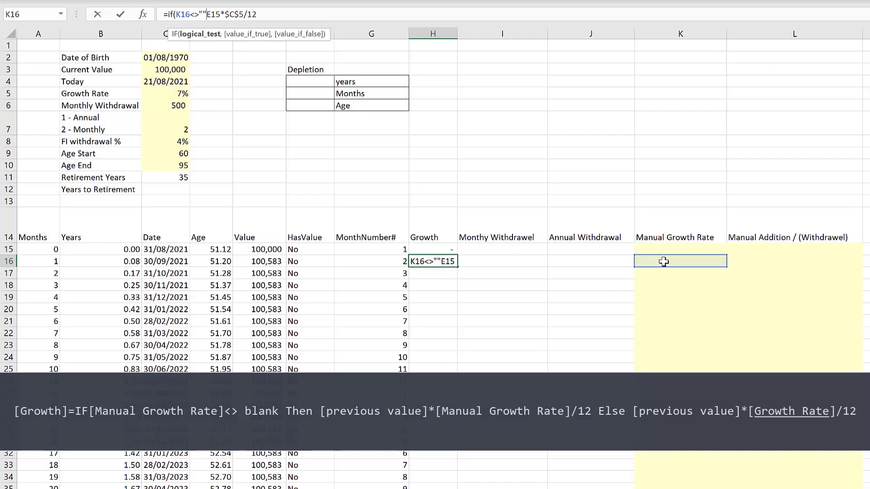
type(",")
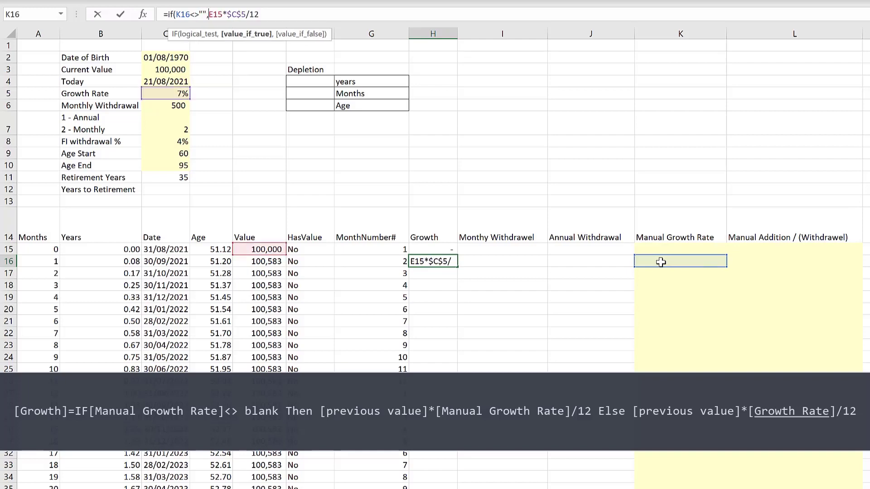
left_click(262, 250)
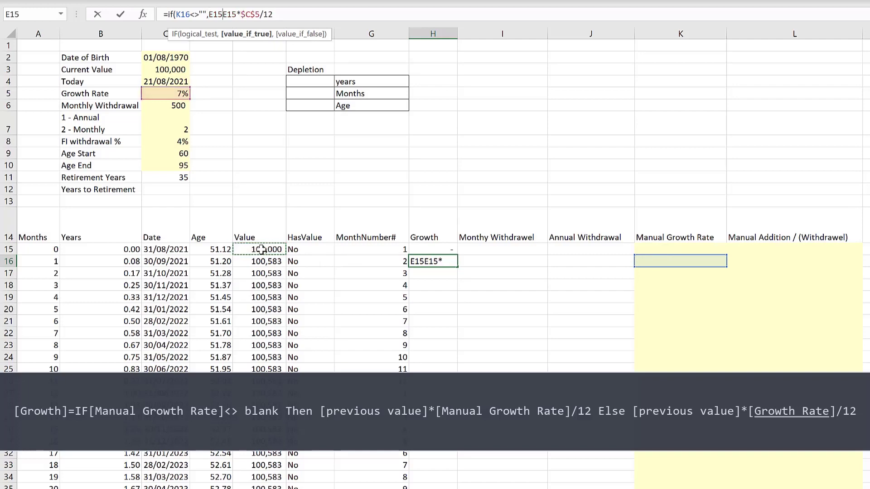
type("*")
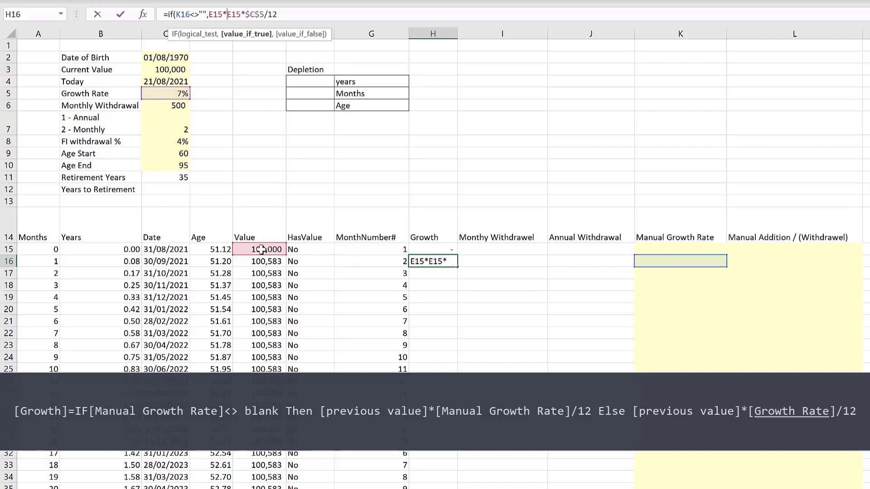
left_click(685, 260)
type("/")
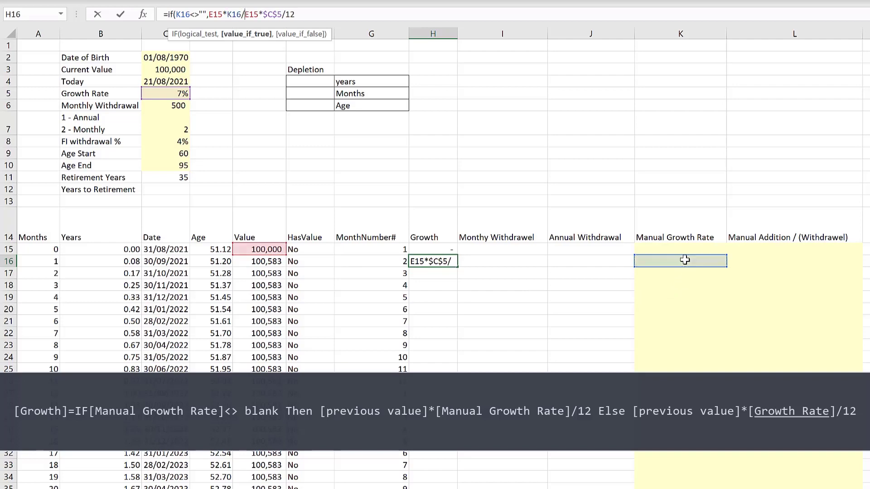
type("12")
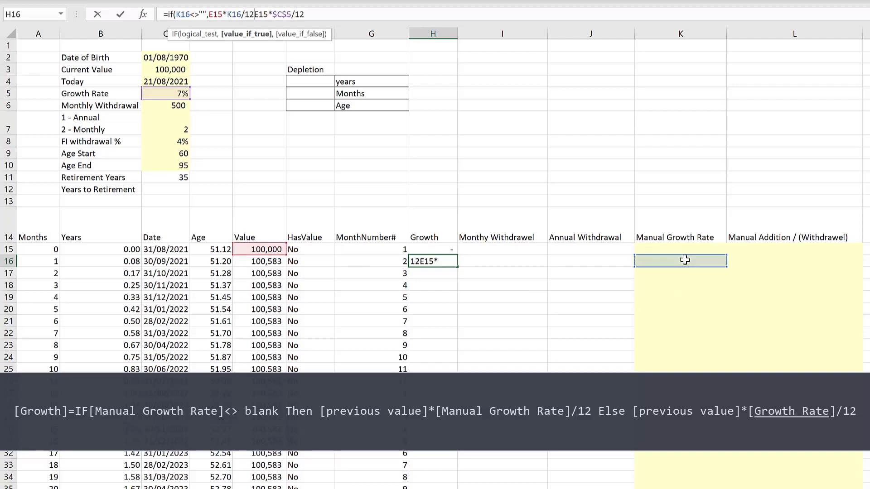
type(",")
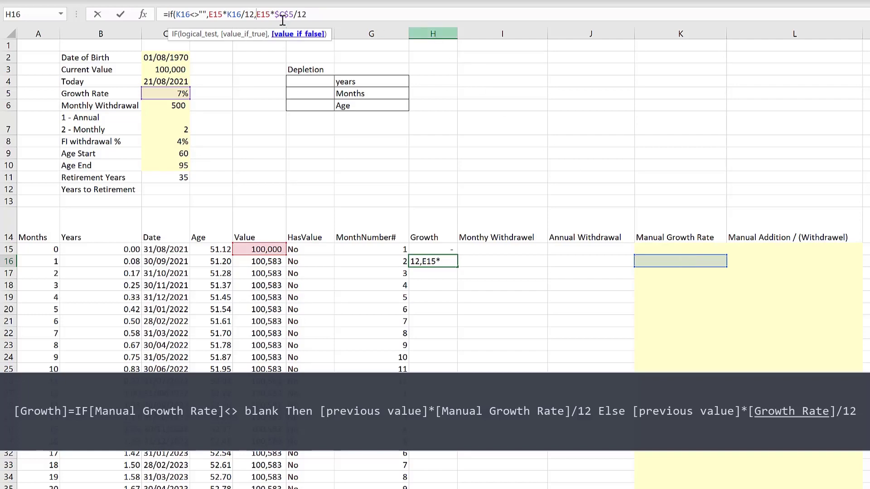
type(")")
key("Return")
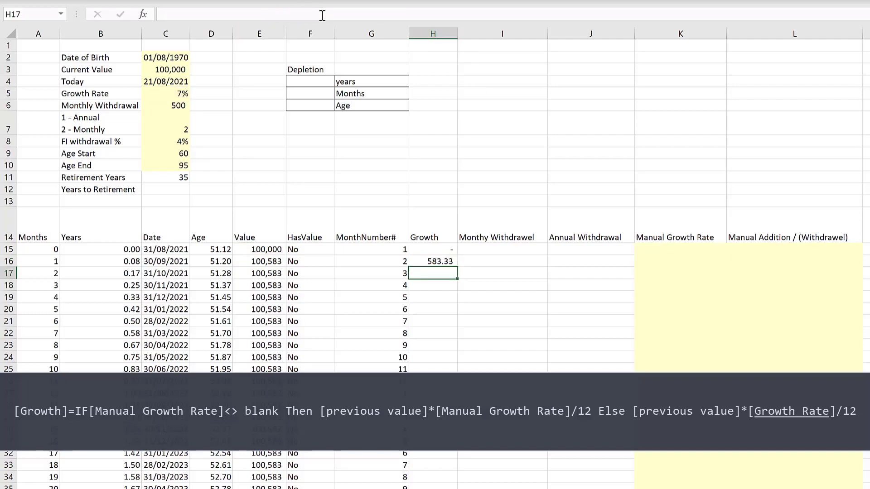
- Enter 14% as a test manual growth rate in the second month's row
key("Up")
key("Right")
key("Right")
key("Right")
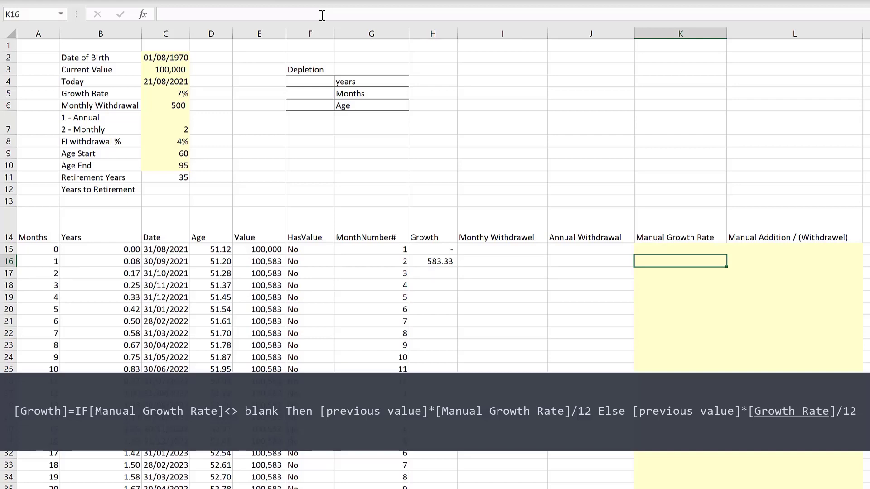
type("14")
key("Return")
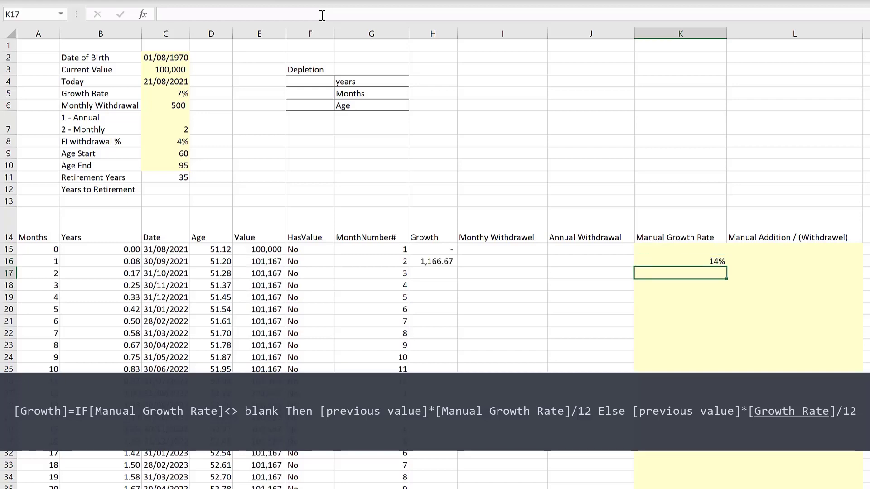
- Fill the Growth formula down the whole column and clear the test manual growth rate
left_click(449, 265)
double_click(459, 268)
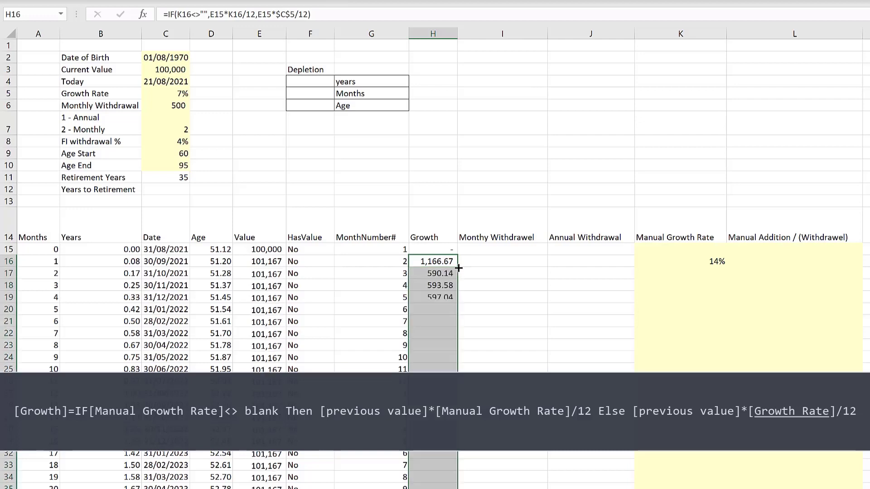
left_click(712, 261)
key("Delete")
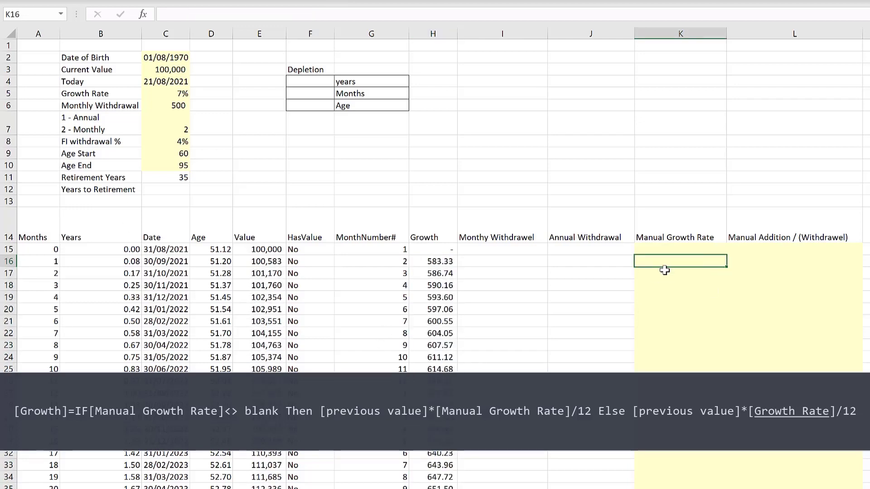
- Try manual growth rates of 14% and 0% in row 21, then clear that cell
left_click(660, 318)
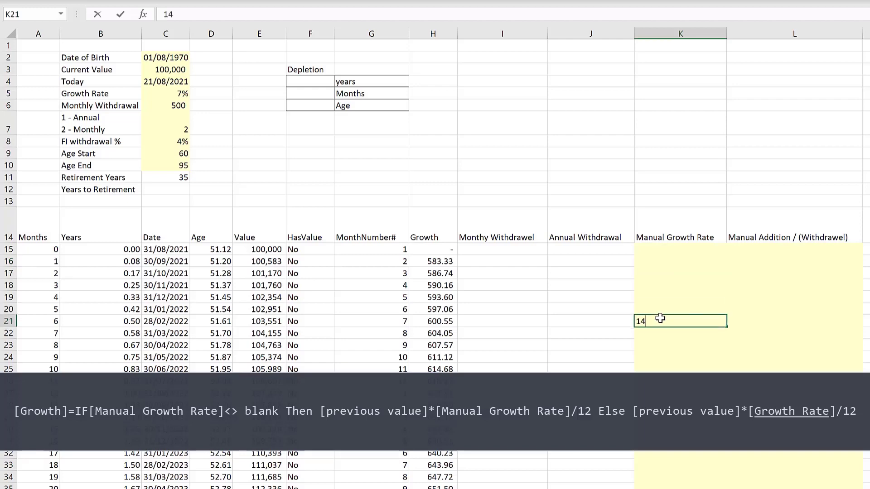
type("14%")
key("Return")
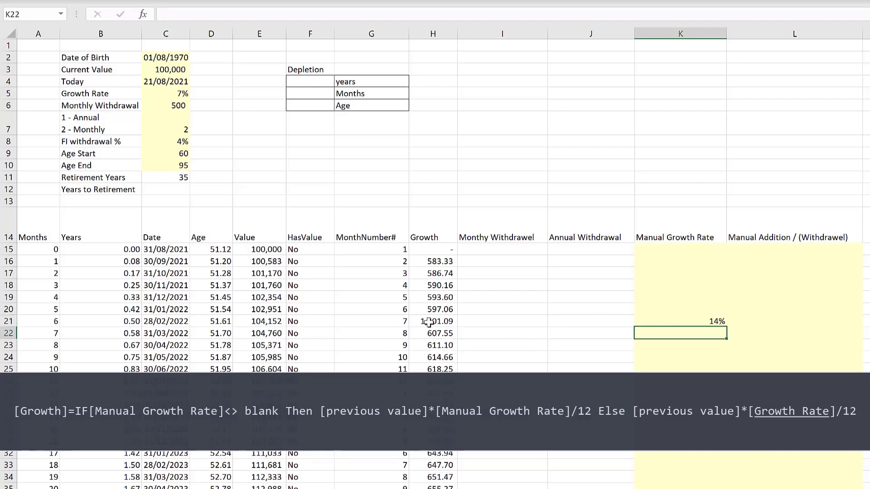
left_click(708, 321)
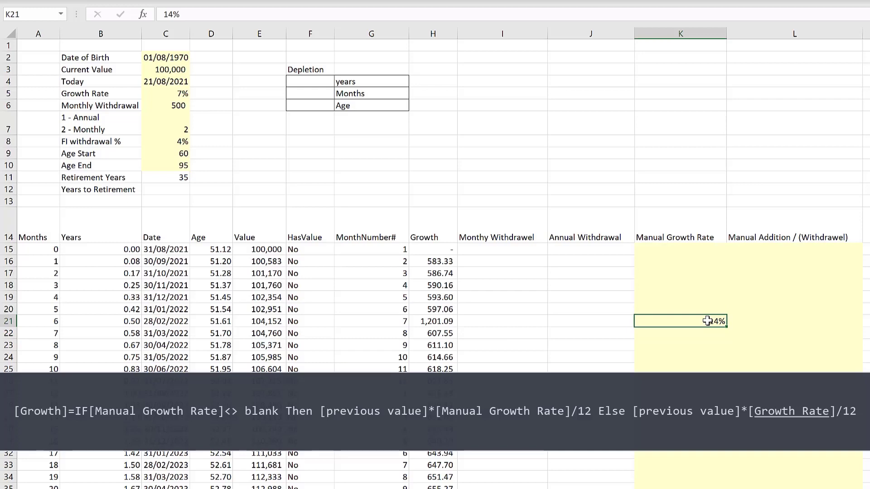
type("0")
key("Return")
left_click(707, 321)
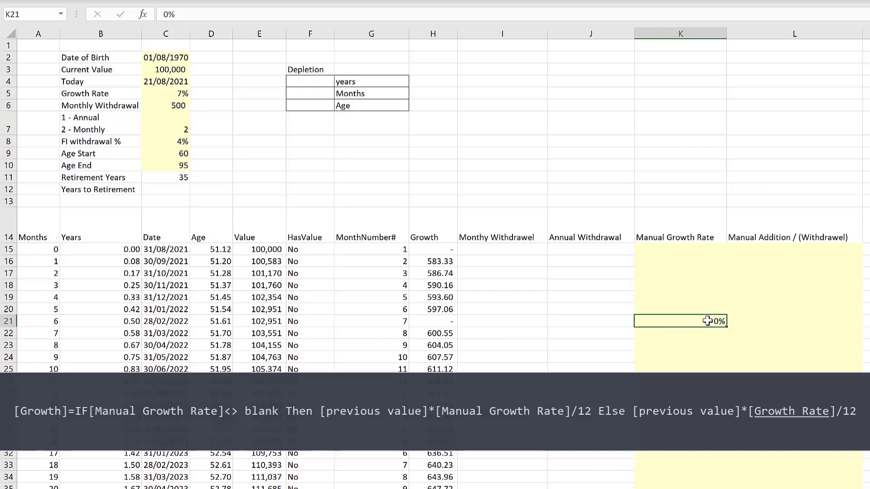
key("Delete")
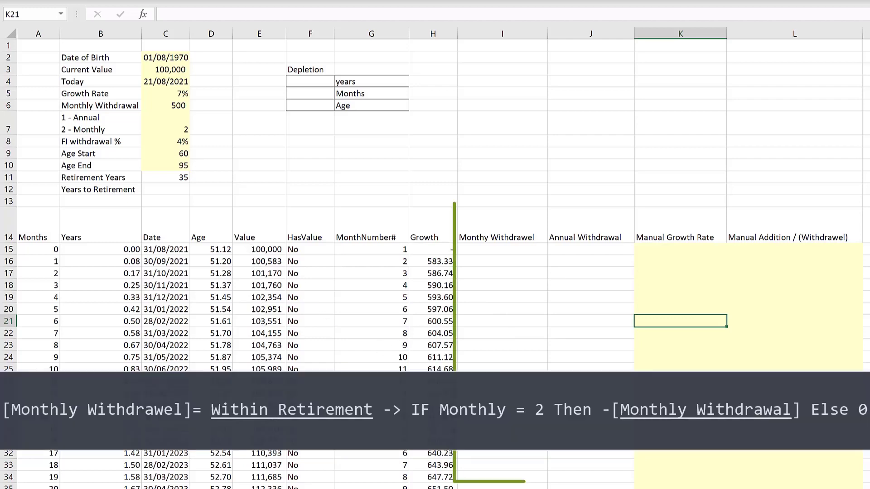
- Enter =-C6 in the first Monthly Withdrawel cell, referencing the Monthly Withdrawal input as a negative
left_click(498, 249)
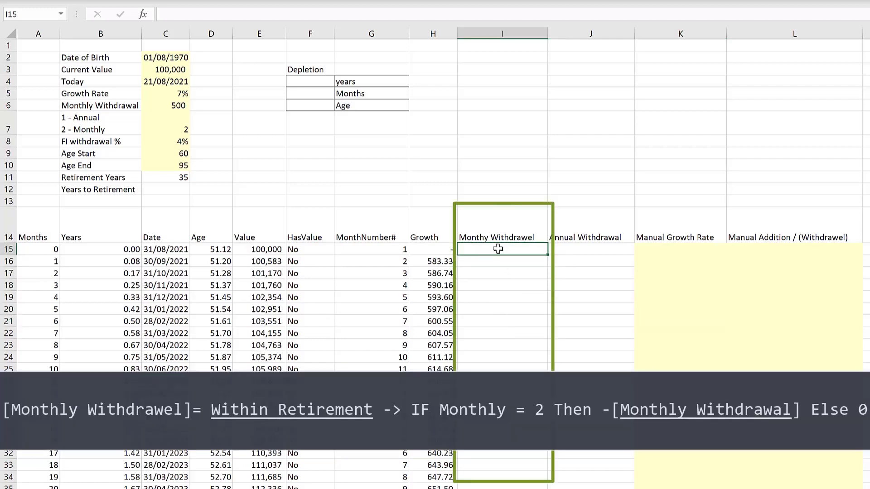
type("=-")
left_click(174, 104)
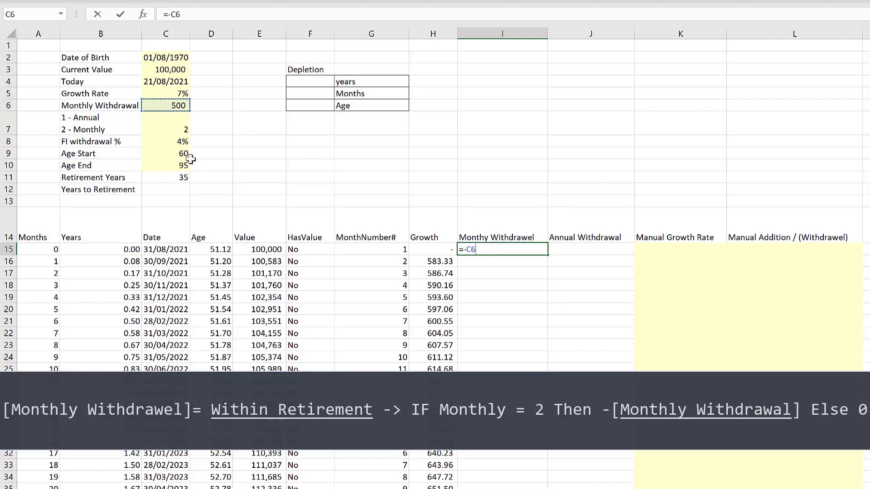
key("Return")
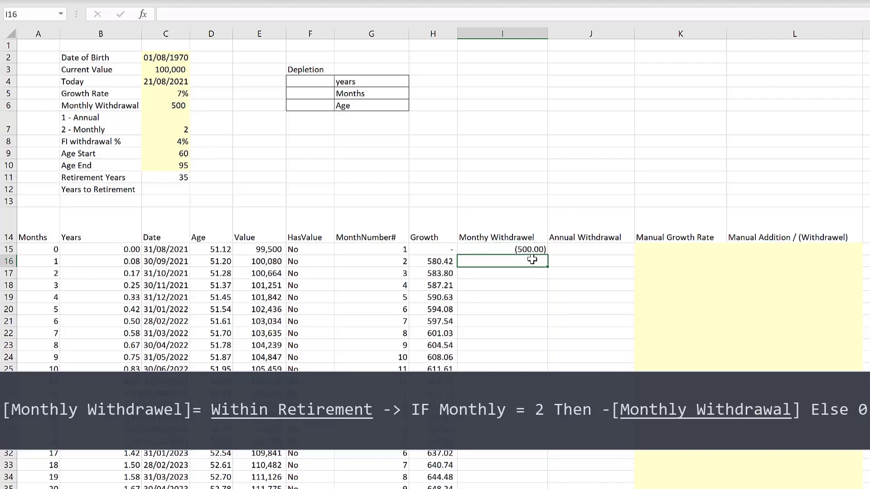
- Inspect the first Value formula, the Monthly Withdrawel cell and the annual/monthly frequency input
left_click(262, 252)
left_click(294, 15)
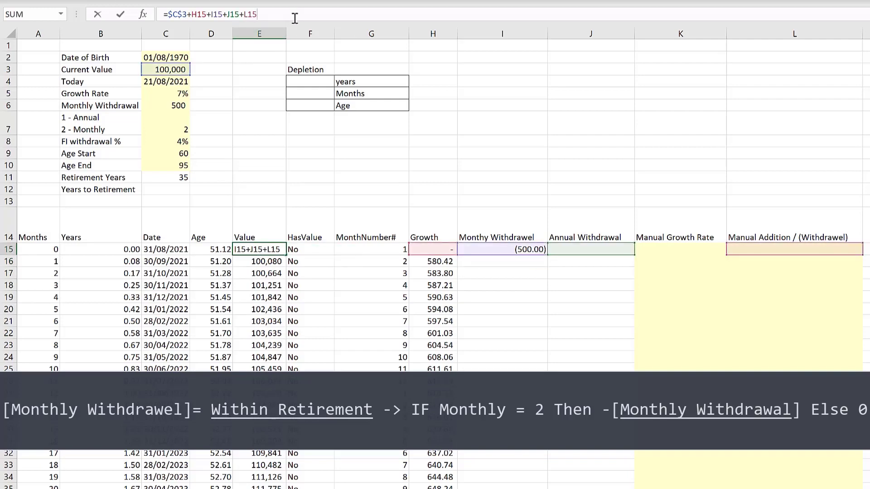
key("Escape")
left_click(514, 250)
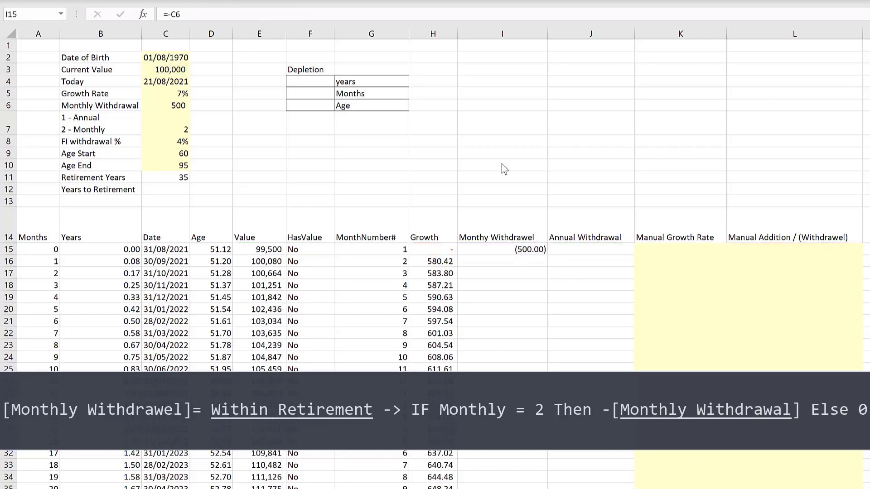
left_click(517, 250)
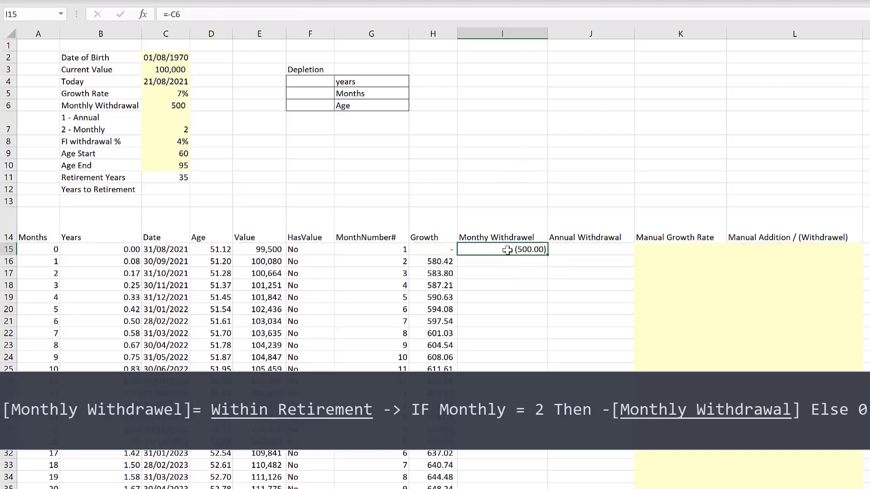
left_click(525, 308)
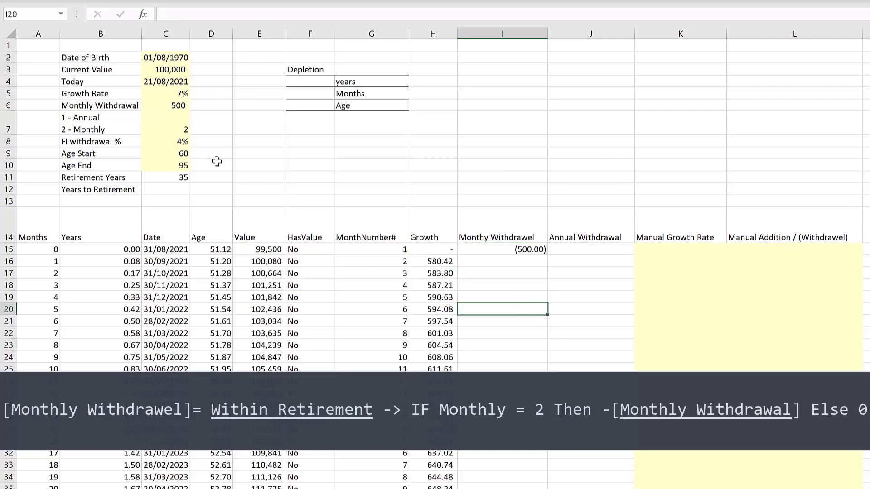
left_click(171, 127)
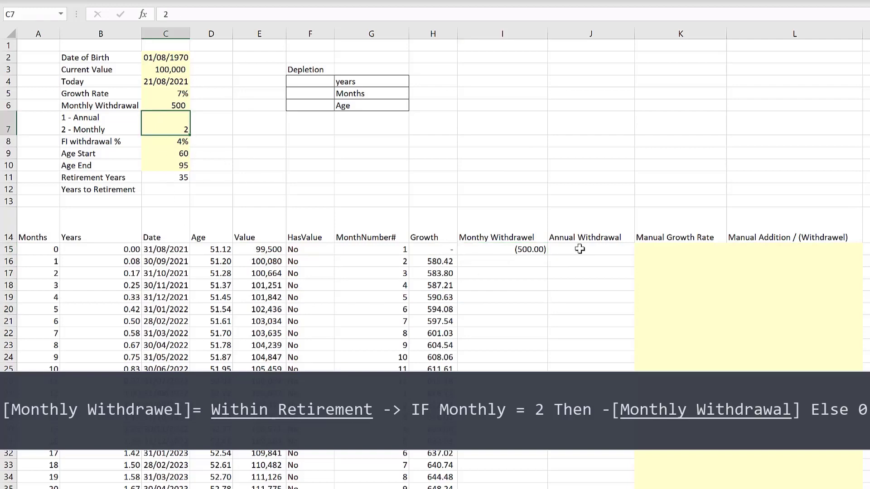
- Change the first Monthly Withdrawel formula to =IF($C$7=2,-C6,0) so it withdraws only when the frequency input is 2
left_click(534, 250)
left_click(170, 14)
type("if")
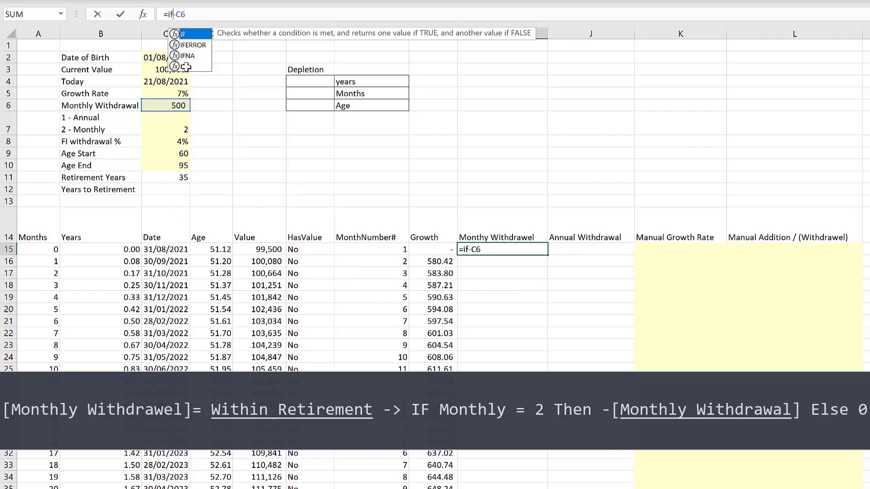
type("(")
left_click(168, 130)
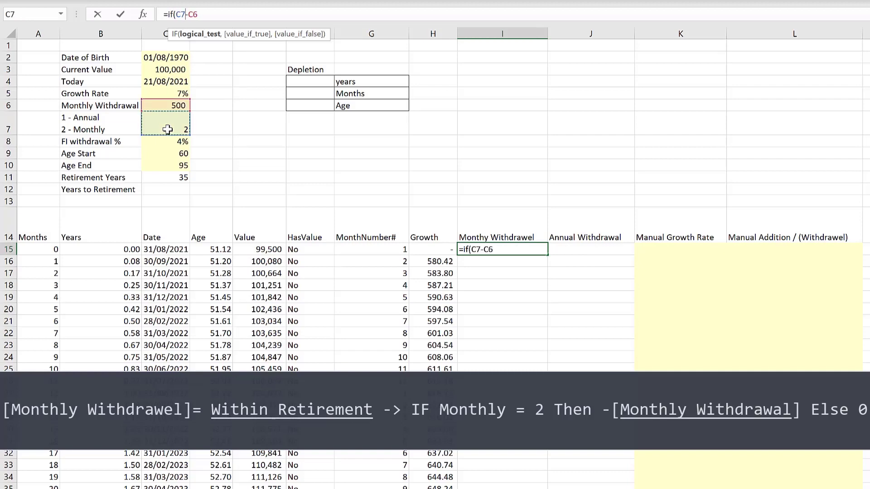
key("F4")
type("=2,-C6")
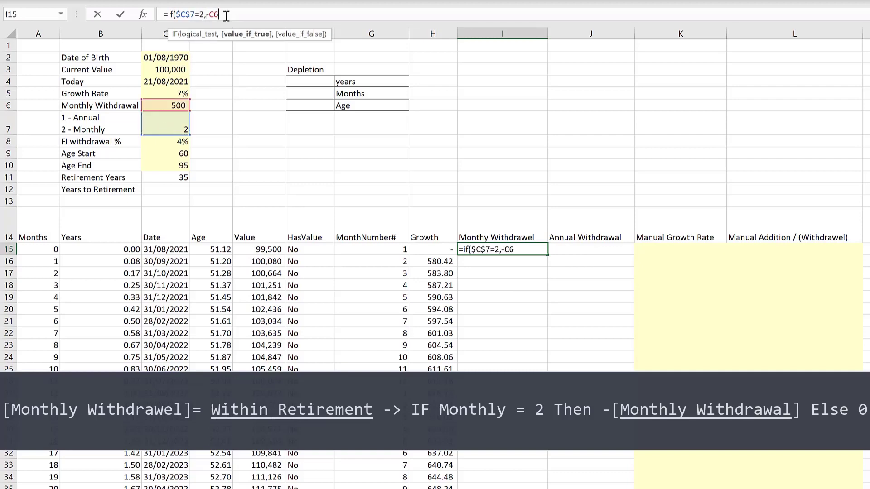
type(",")
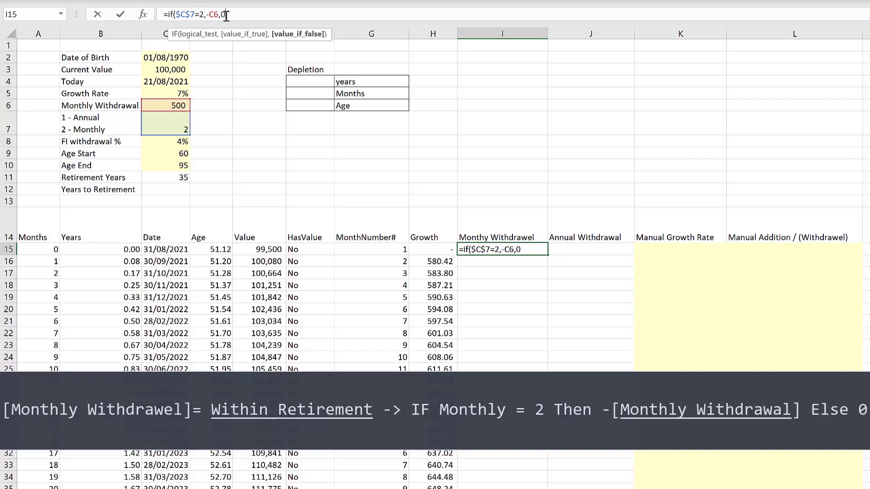
type("0)")
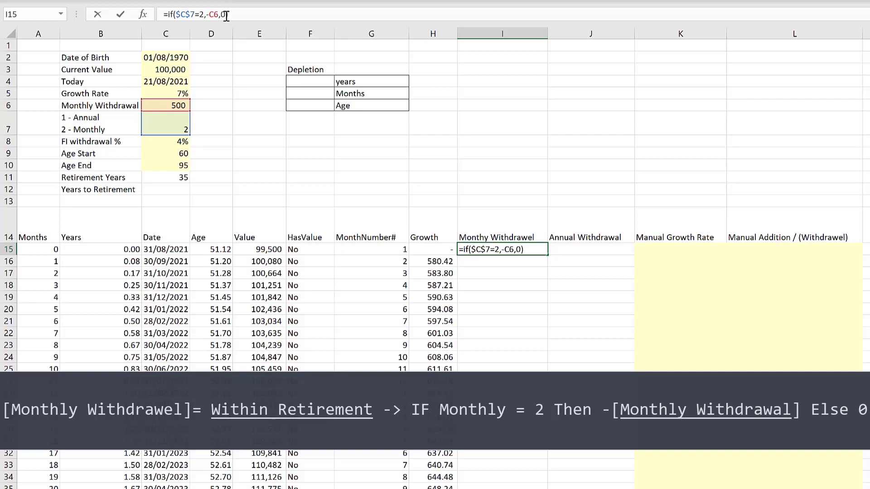
key("Return")
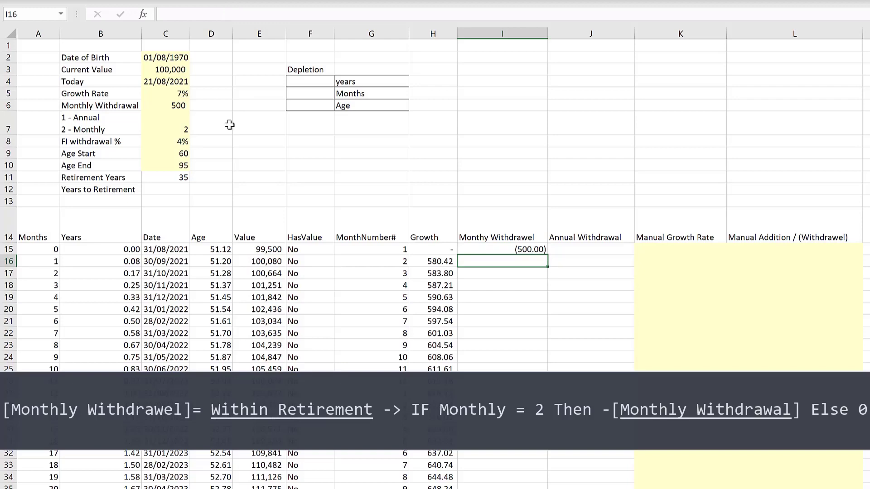
- Switch the annual/monthly frequency input to 1 and back to 2 to test the withdrawal formula
left_click(170, 127)
type("1")
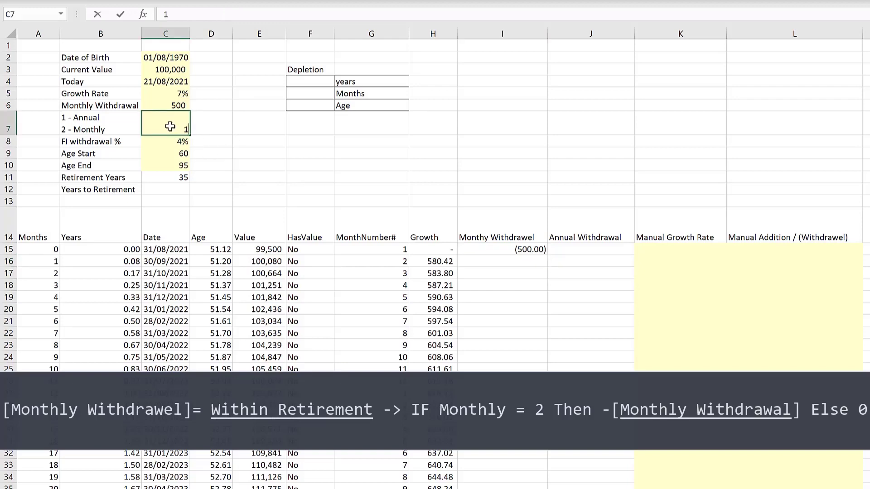
key("Return")
left_click(170, 127)
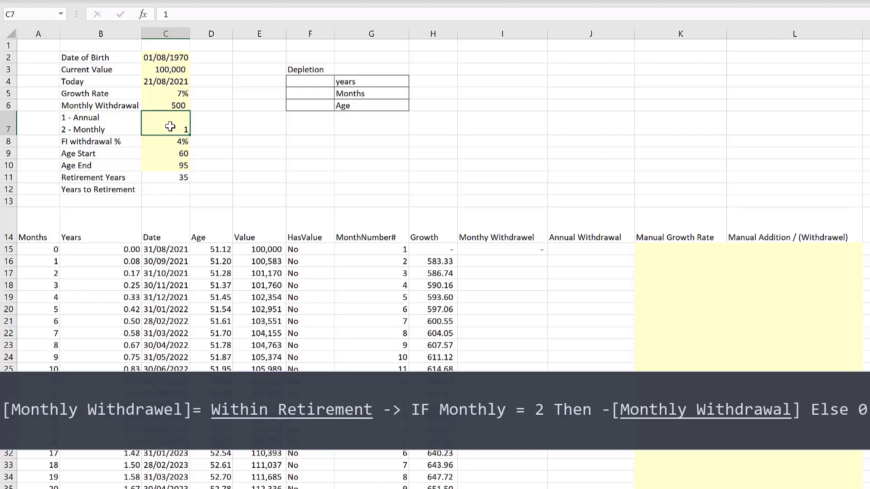
type("2")
key("Return")
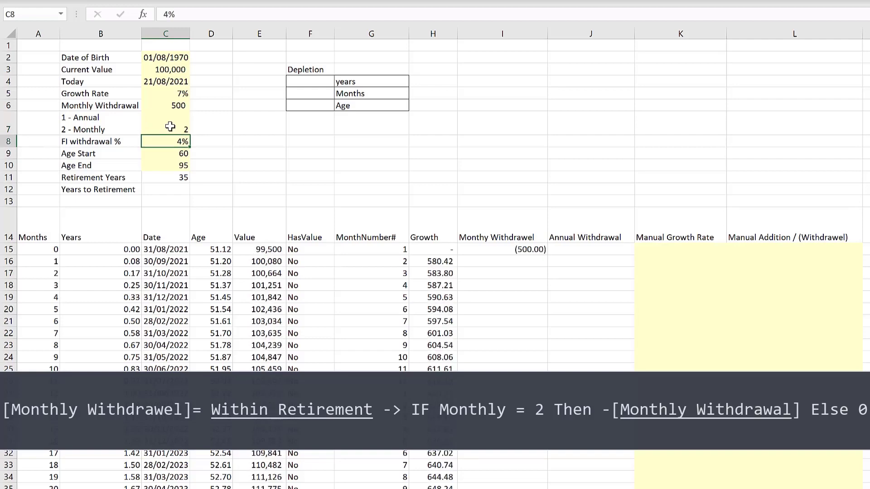
left_click(521, 250)
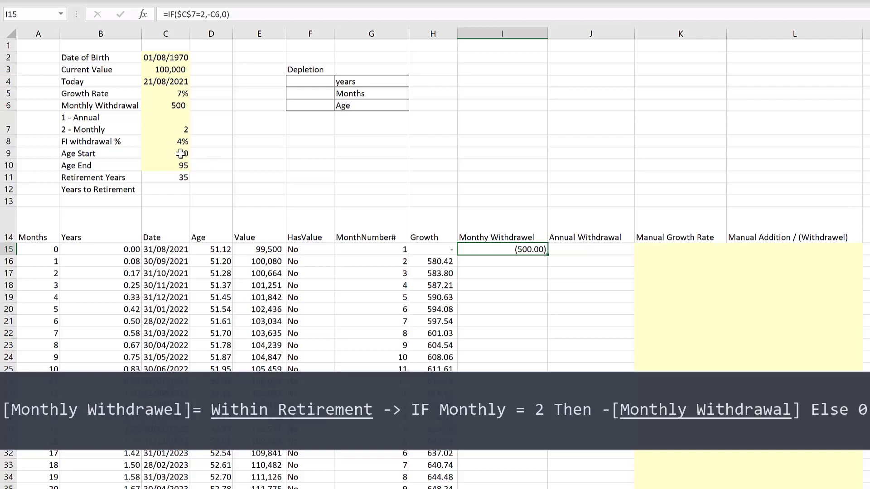
- Set Age Start to 52 and Age End to 53
left_click_drag(180, 154, 179, 164)
left_click(237, 154)
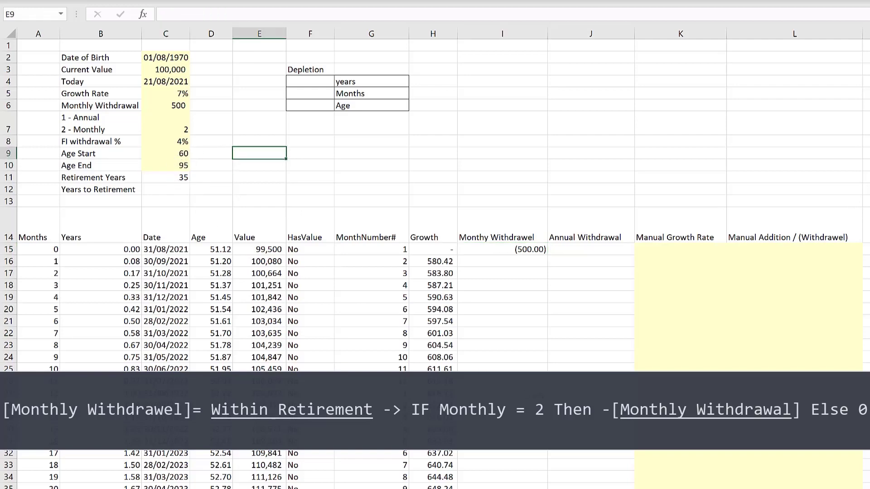
left_click(162, 154)
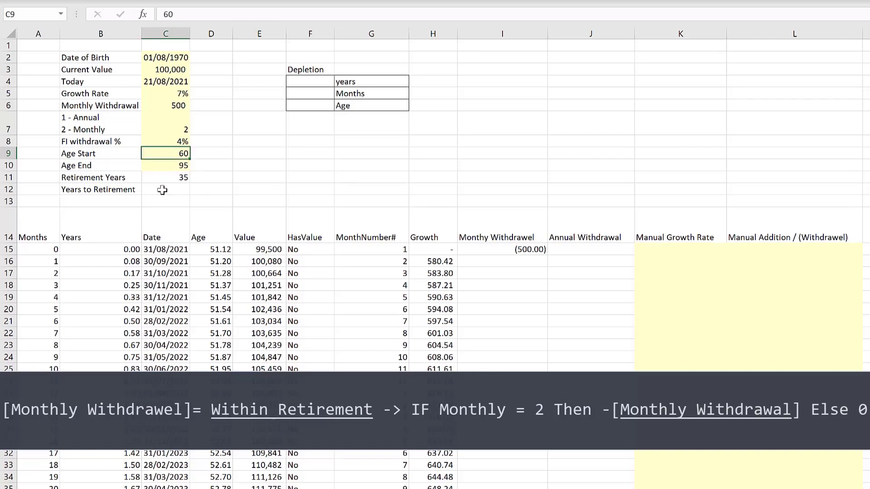
type("52")
key("Return")
type("53")
key("Return")
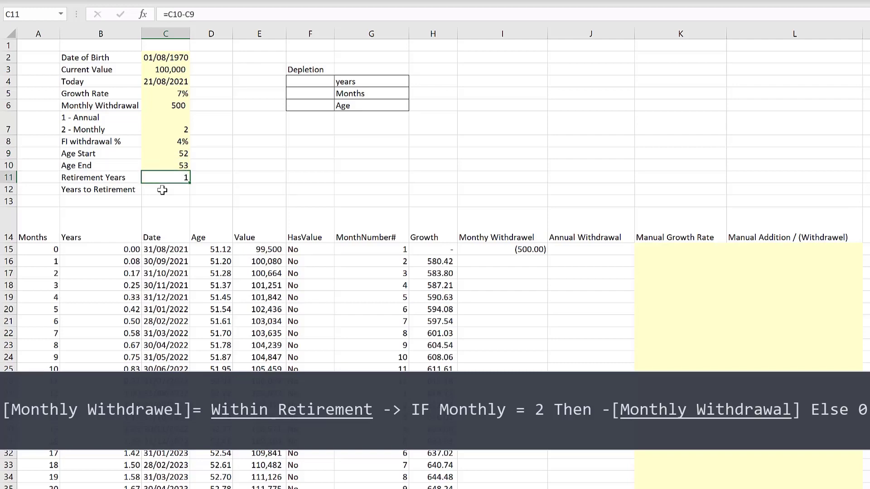
- Wrap the withdrawal formula in an outer IF so it applies only when the row's age D15 is at least Age Start C9, else 0
left_click(501, 249)
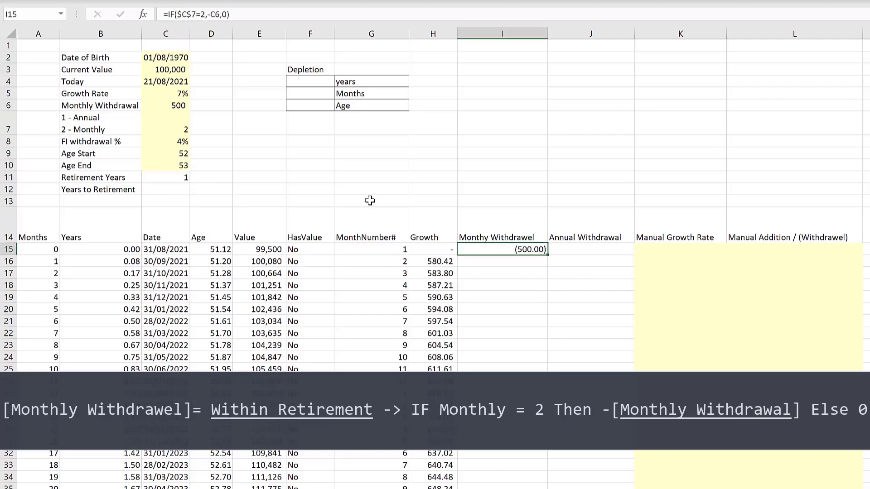
left_click(166, 14)
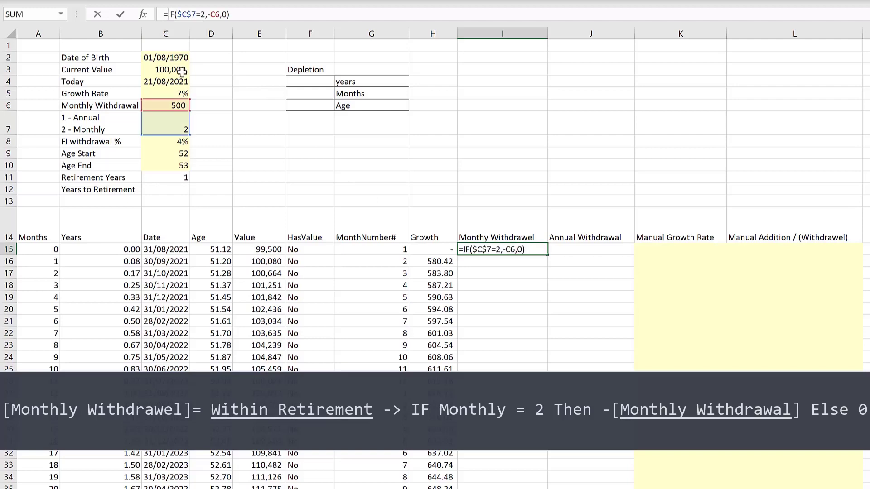
type("if")
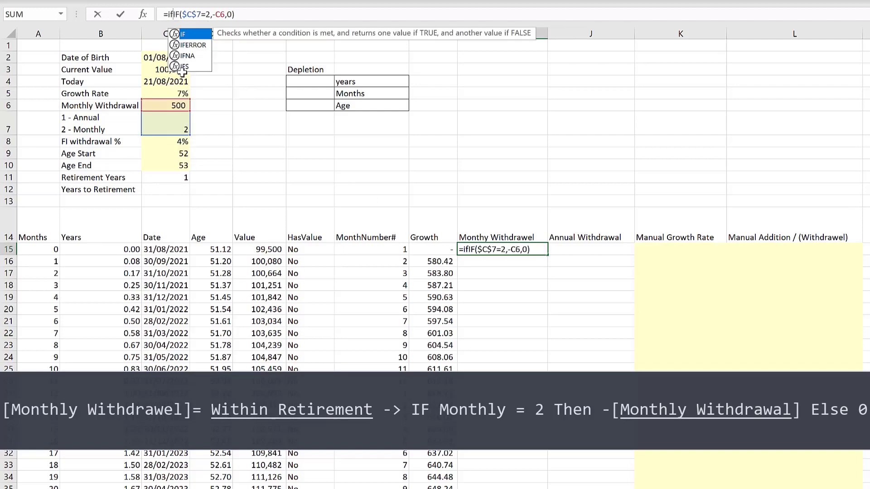
type("(")
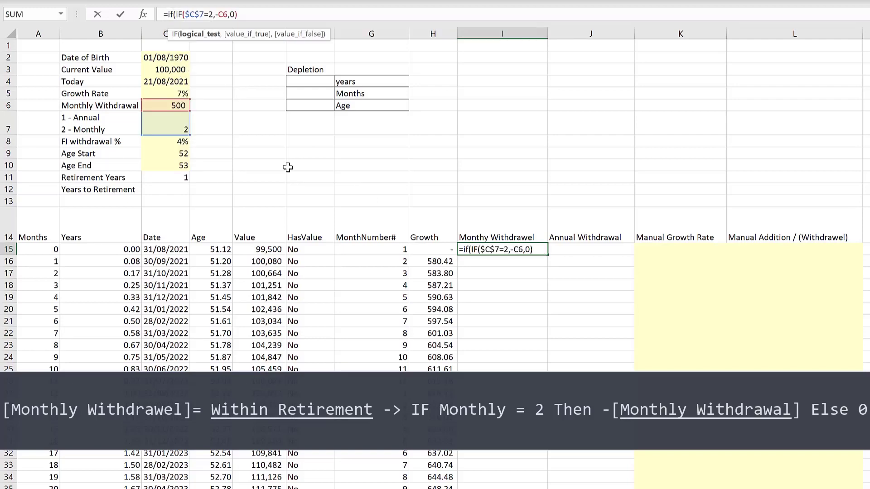
left_click(220, 250)
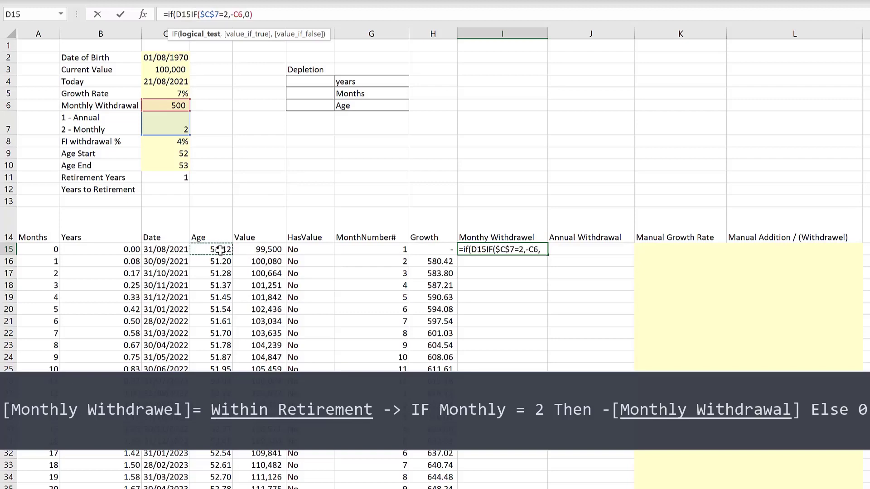
type(">=")
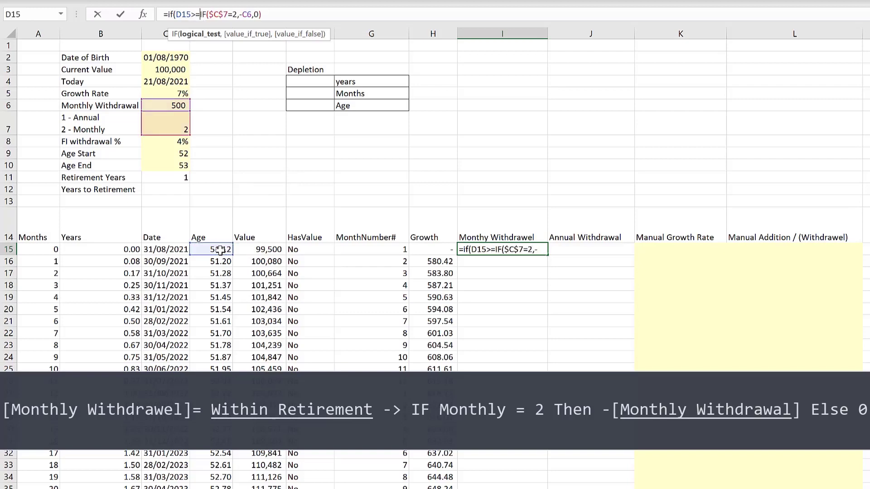
left_click(177, 154)
type(",")
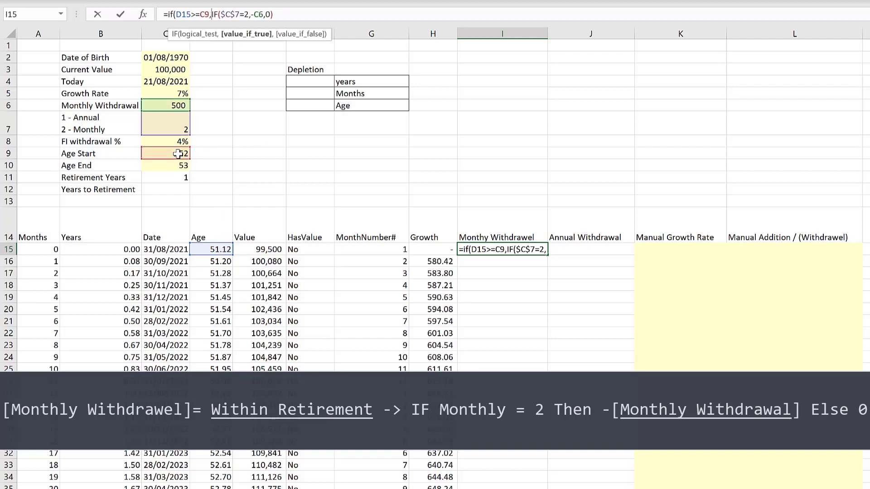
left_click(289, 16)
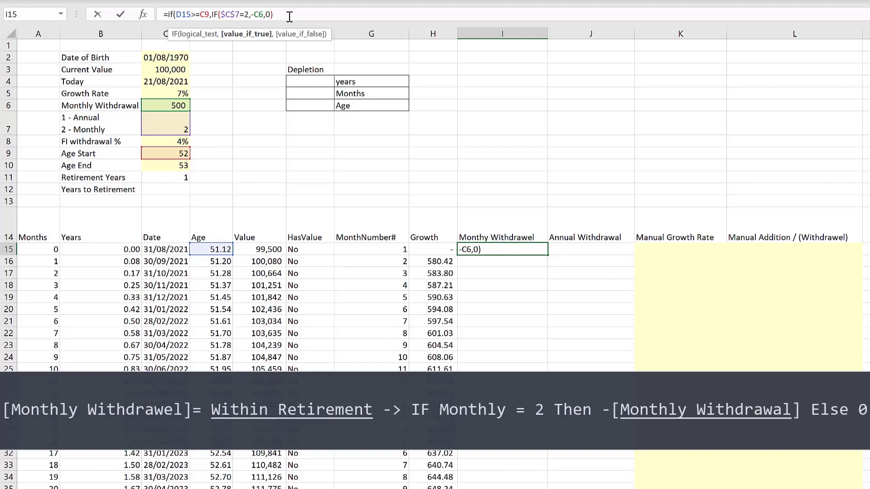
type(",0")
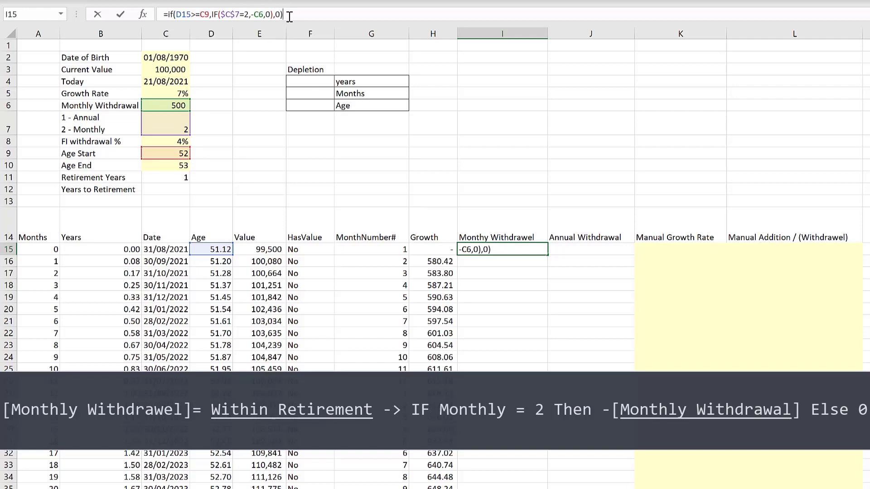
key("Return")
- Fill the withdrawal formula down the column and inspect the copied references in lower rows
left_click(546, 249)
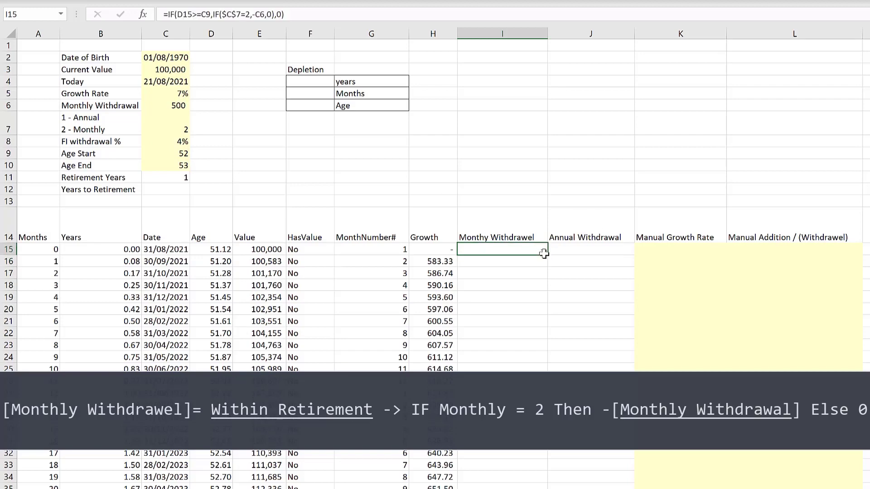
double_click(548, 255)
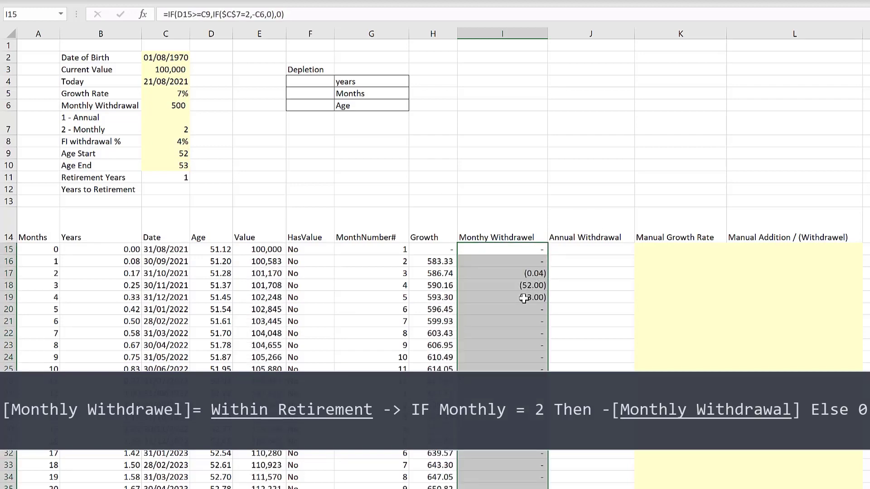
left_click(504, 274)
left_click(503, 295)
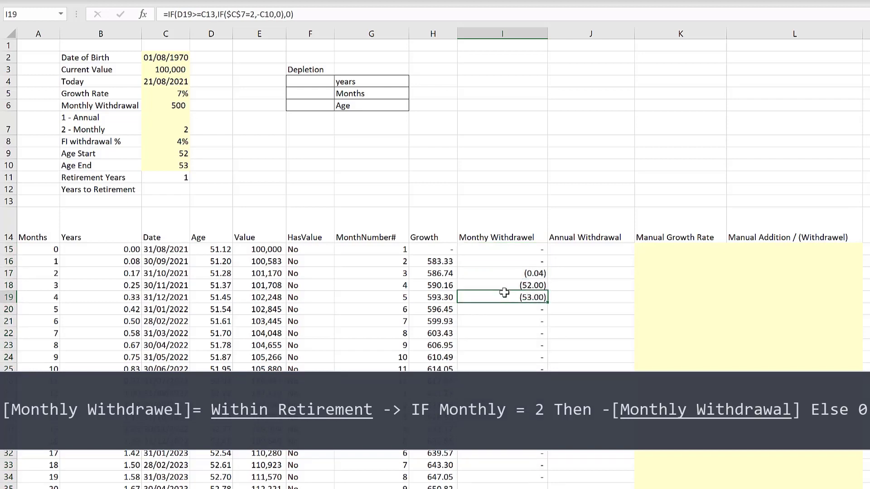
left_click(515, 250)
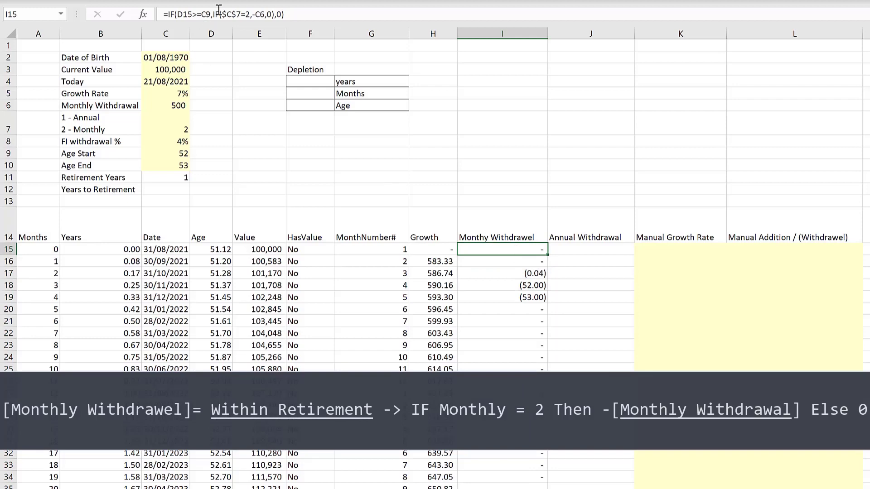
- Make the Monthly Withdrawal reference absolute as $C$6 and refill the formula down the column
left_click(309, 13)
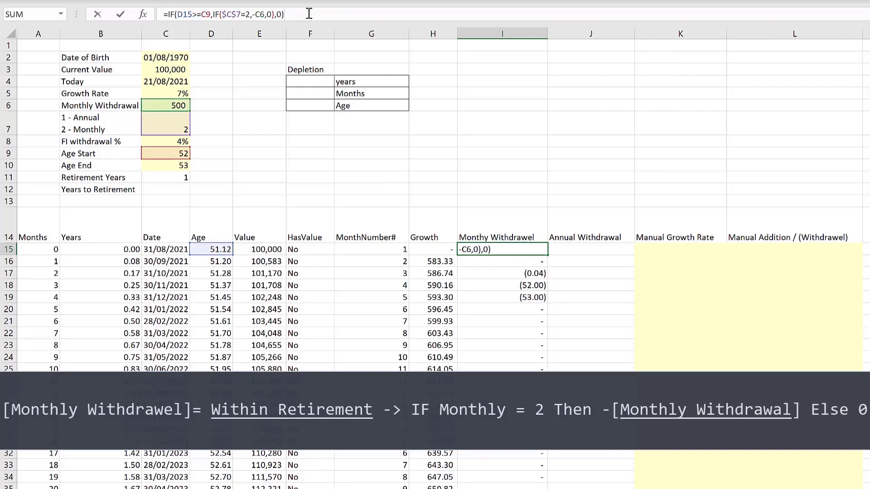
left_click(259, 15)
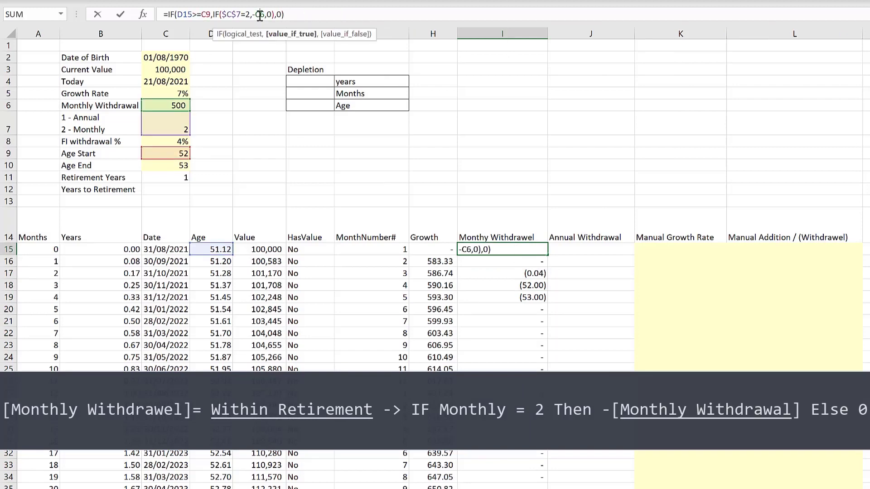
key("F4")
key("Return")
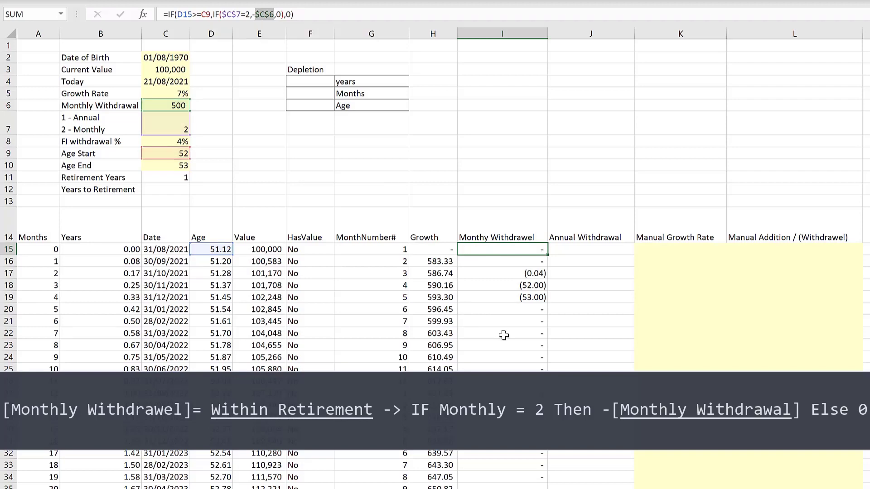
left_click(531, 252)
double_click(549, 255)
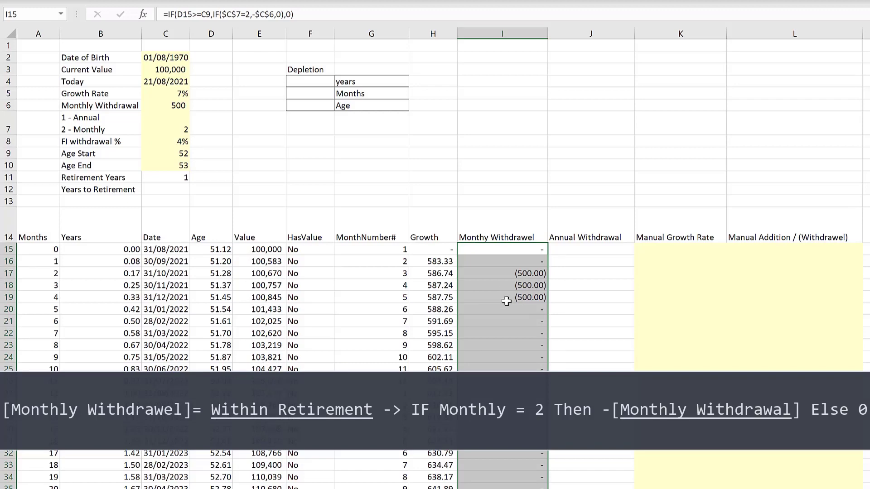
- Make the Age Start reference absolute as $C$9 and fill the withdrawal formula down the column again
key("F2")
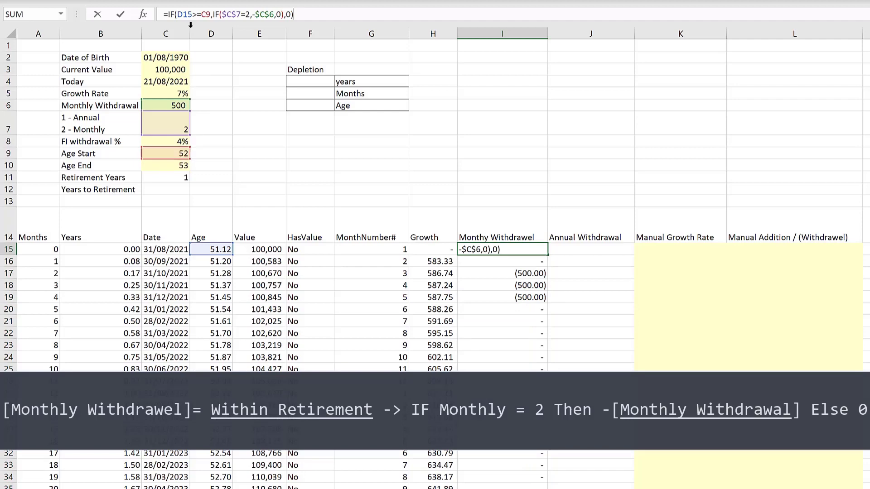
left_click(205, 14)
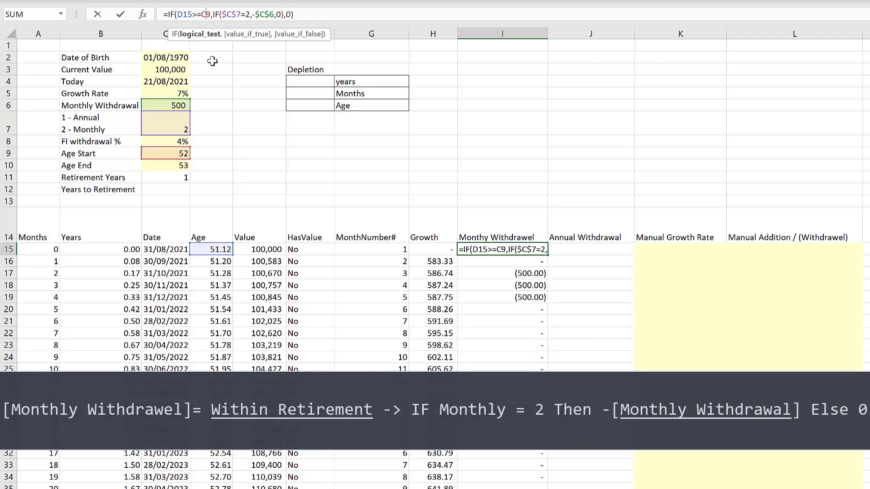
key("Return")
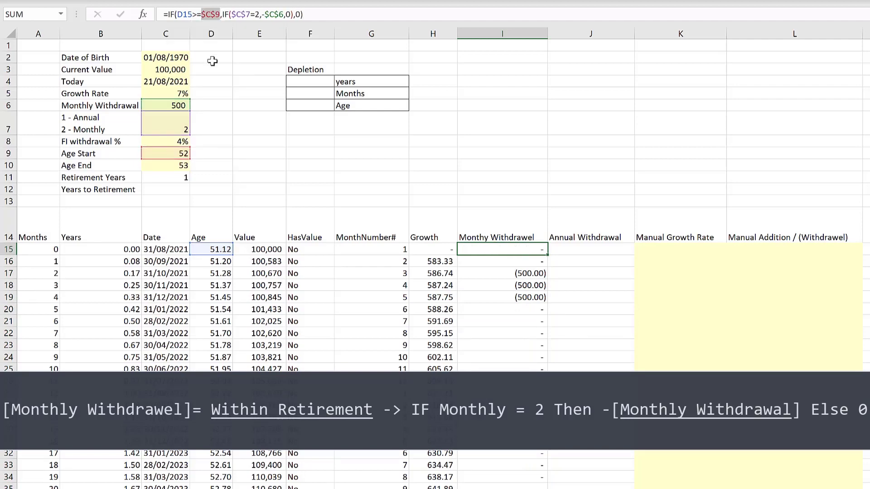
left_click(511, 249)
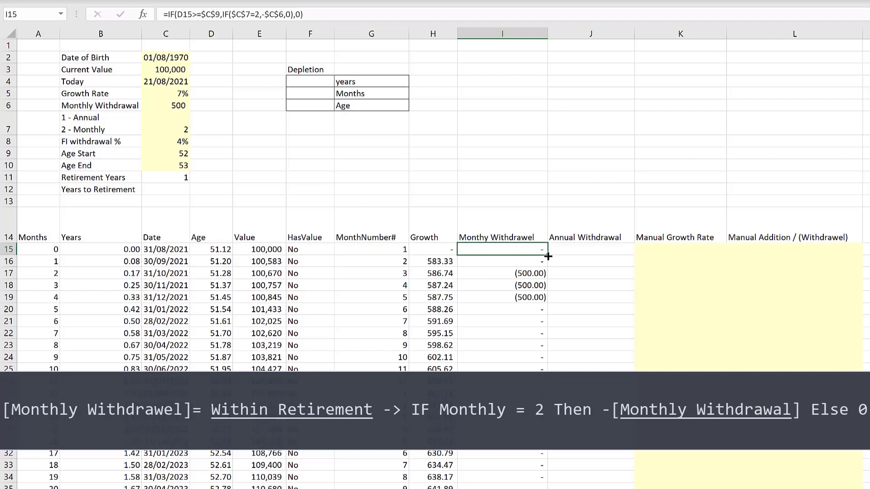
double_click(548, 256)
left_click(515, 369)
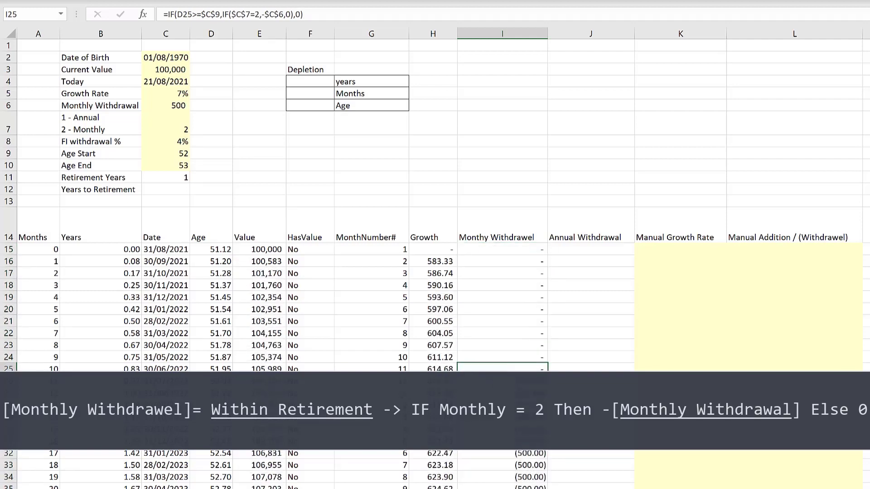
- Examine the ages and withdrawal values in the rows around where withdrawals begin
left_click_drag(213, 381, 514, 381)
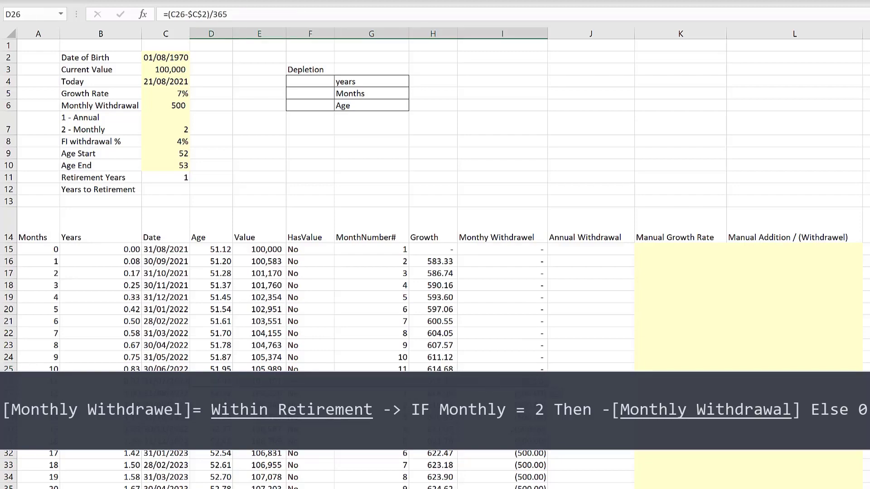
scroll(514, 381, "down", 3)
scroll(514, 381, "down", 4)
scroll(515, 381, "up", 7)
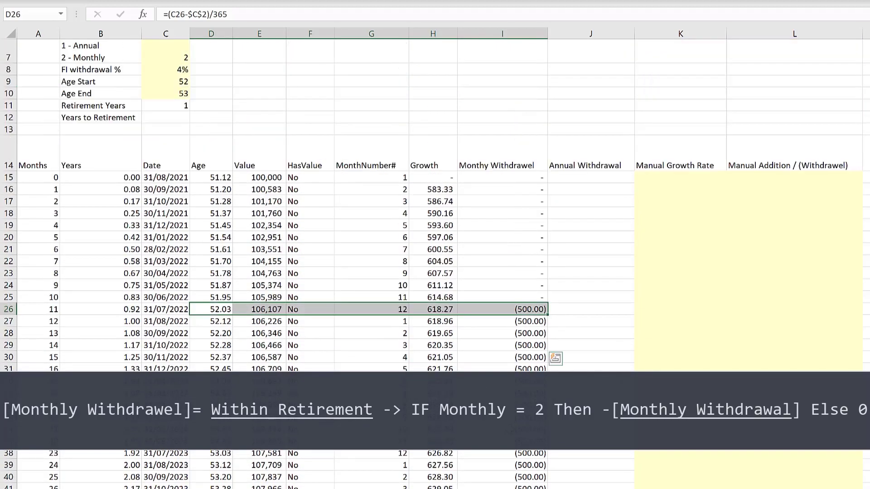
scroll(238, 358, "down", 2)
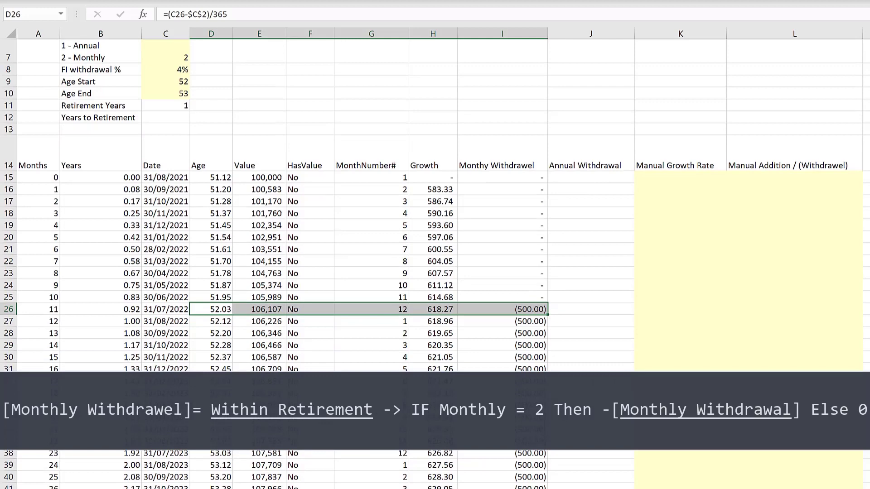
left_click(196, 358)
scroll(365, 362, "up", 2)
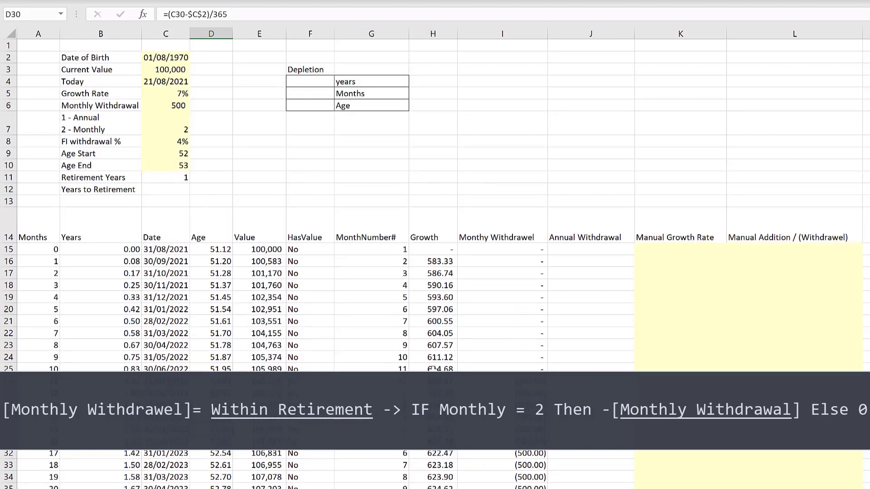
- Wrap the withdrawal formula in another IF so it applies only while age D15 is at most Age End $C$10, else 0
left_click(526, 250)
left_click(166, 12)
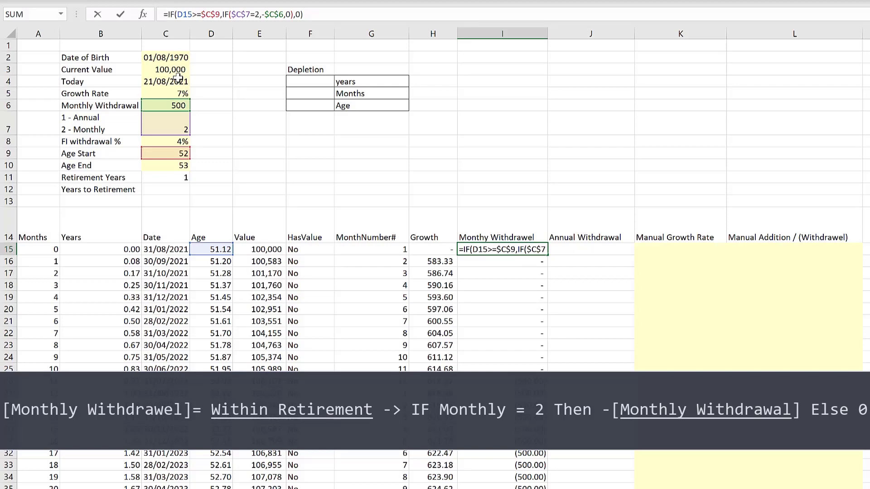
type("if(")
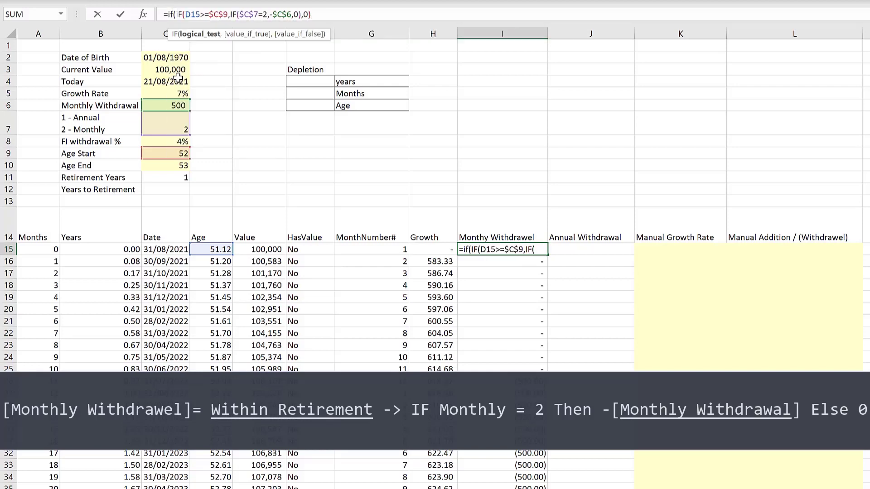
left_click(213, 250)
type("<")
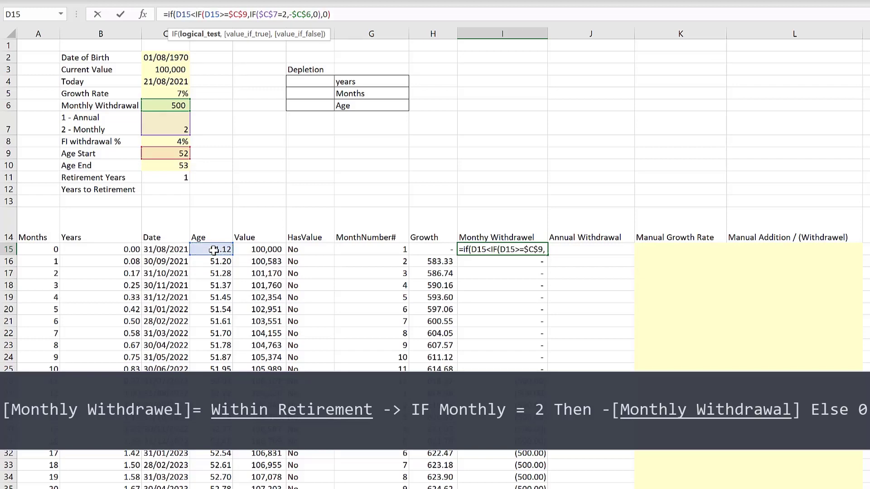
type("=")
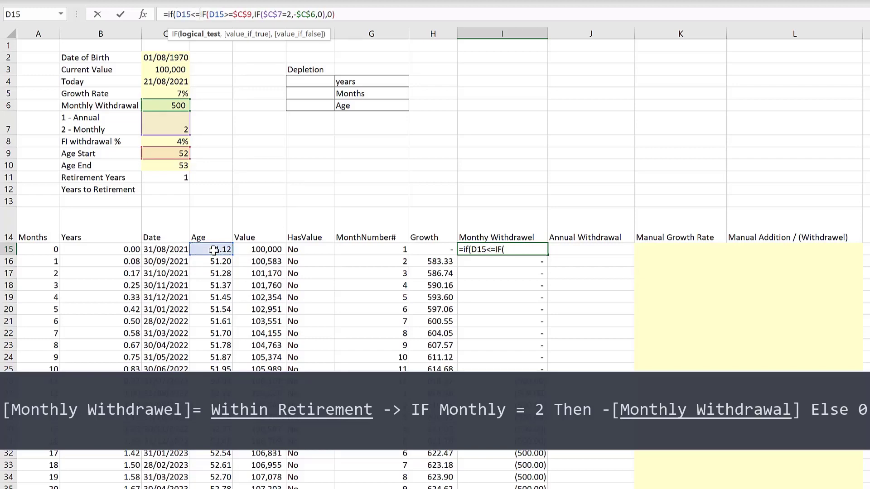
left_click(169, 165)
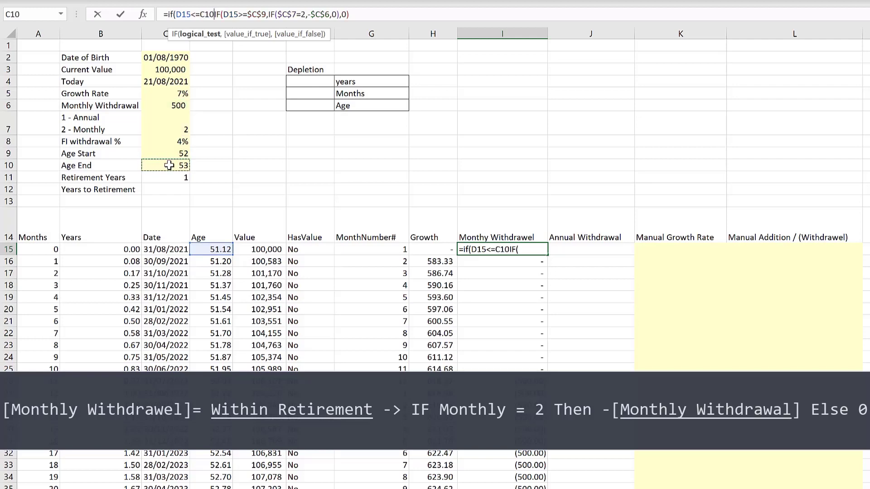
key("F4")
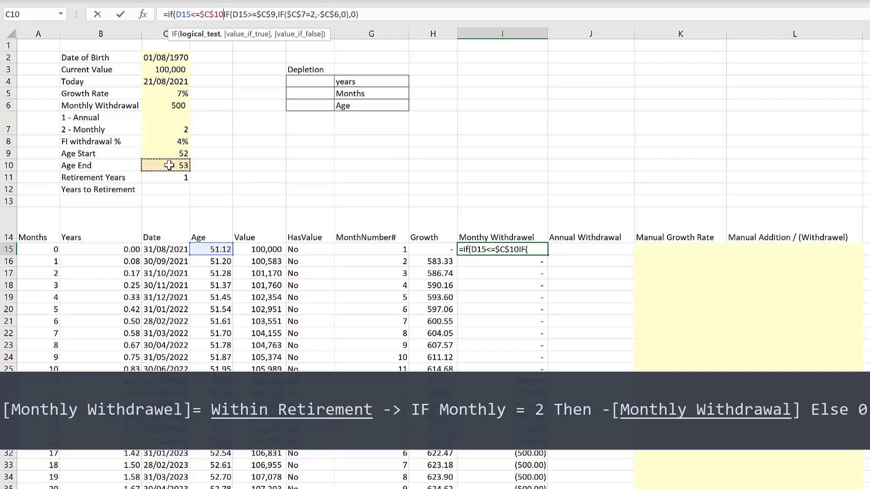
type(",")
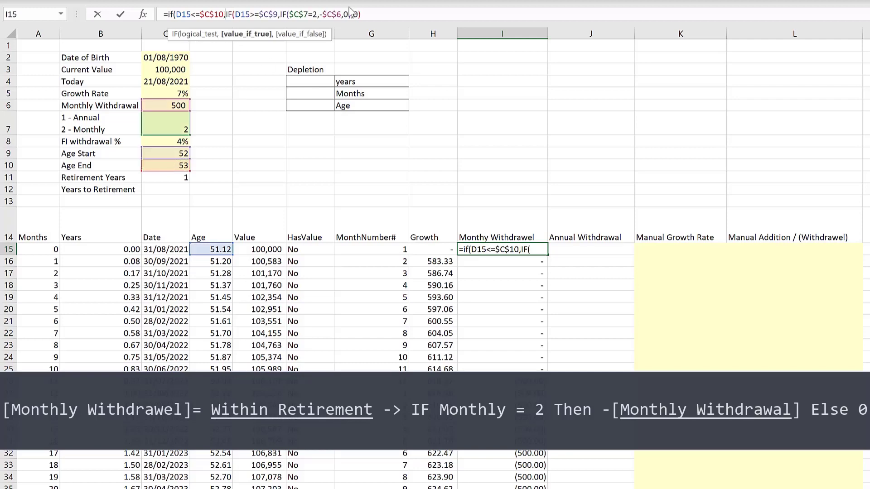
left_click(377, 15)
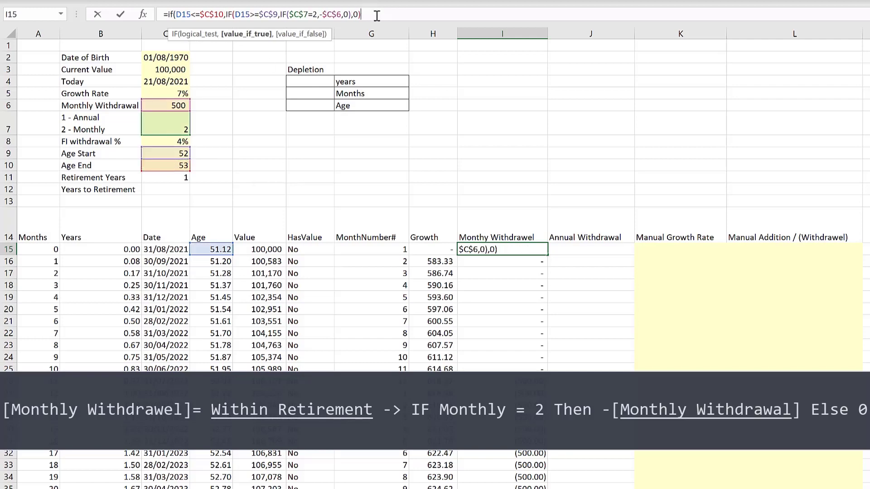
type(",")
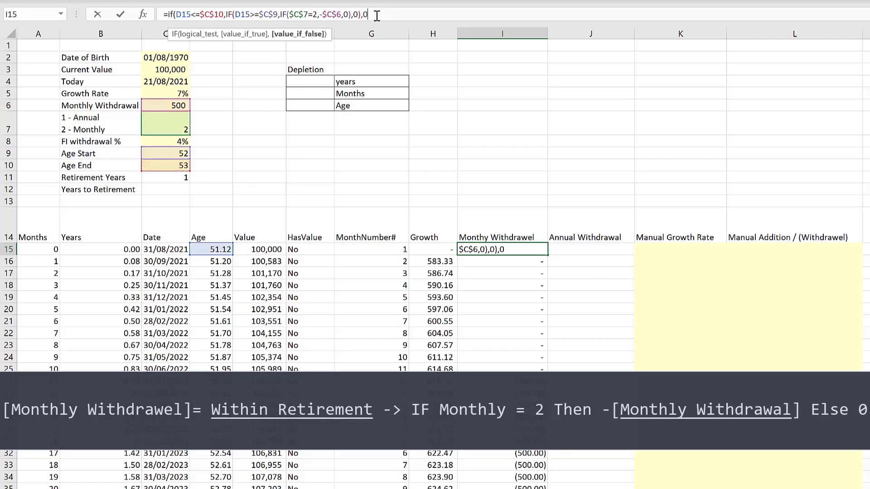
type("0)")
key("Return")
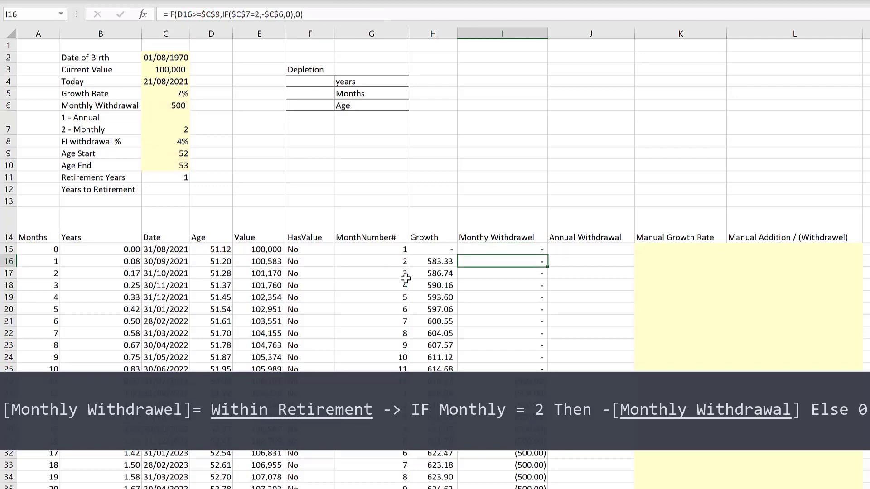
- Fill the updated withdrawal formula down the column and inspect the ages where withdrawals start and stop
key("Up")
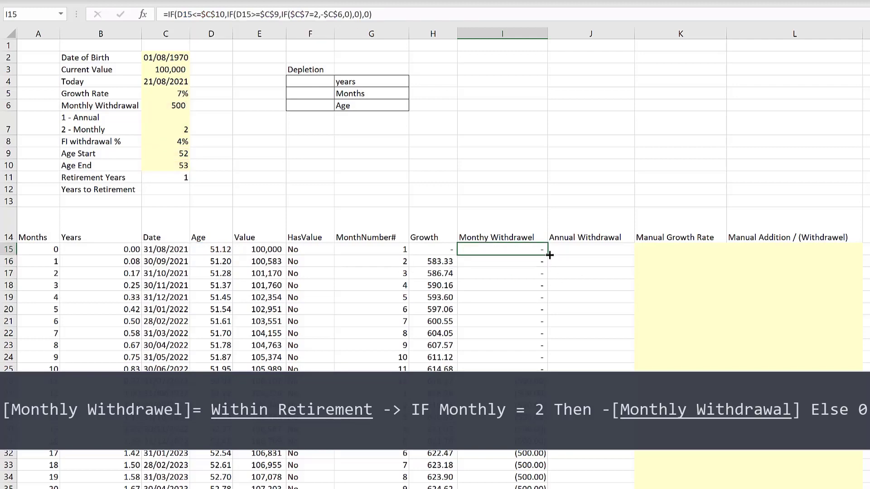
double_click(549, 256)
scroll(524, 335, "down", 3)
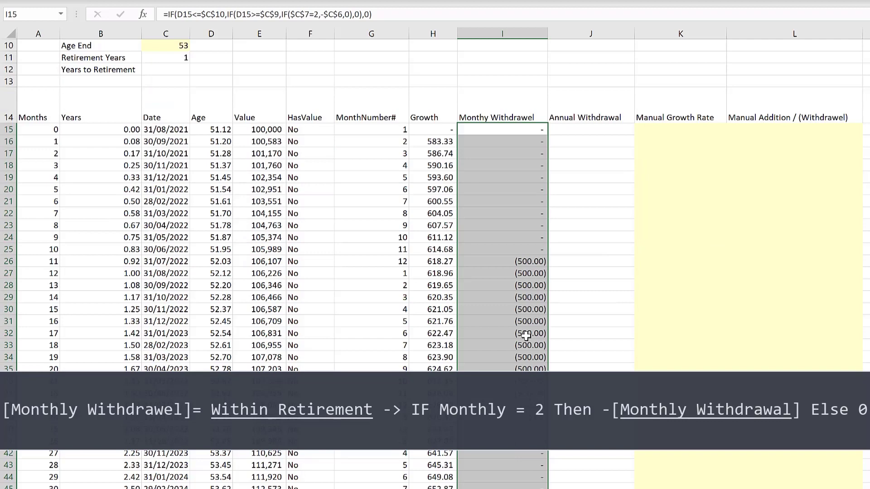
left_click(525, 261)
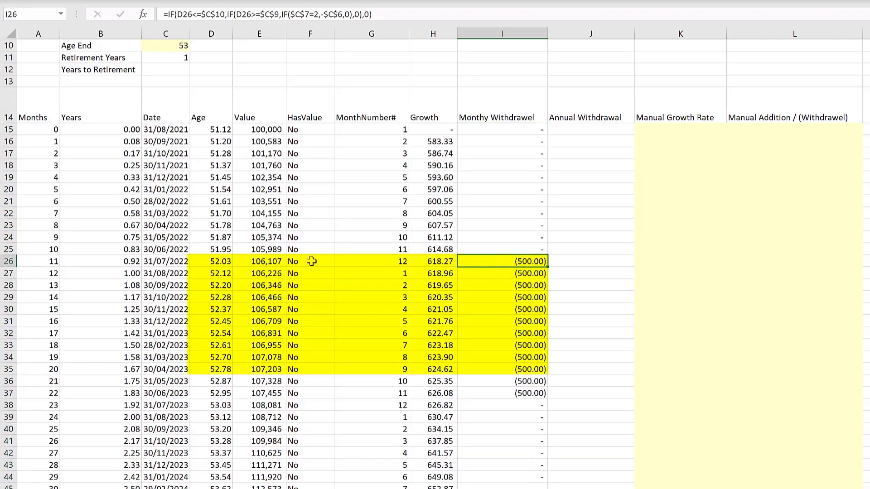
left_click(219, 264)
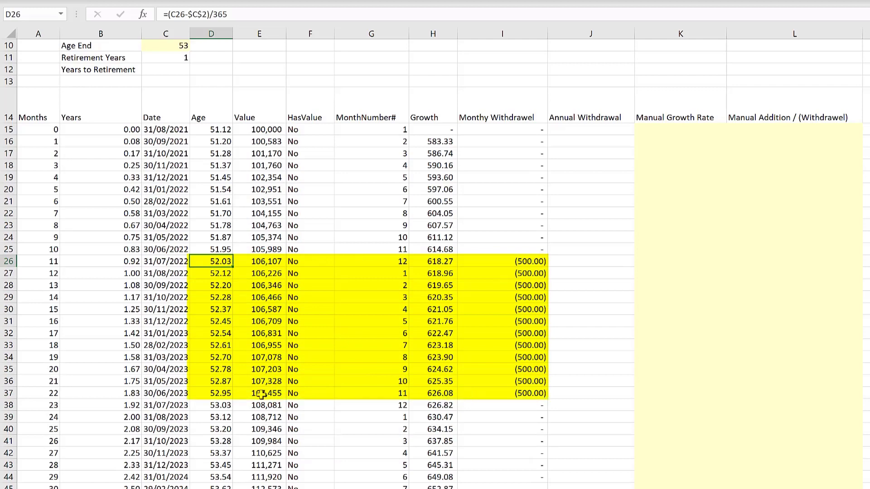
left_click(229, 395)
scroll(230, 319, "up", 3)
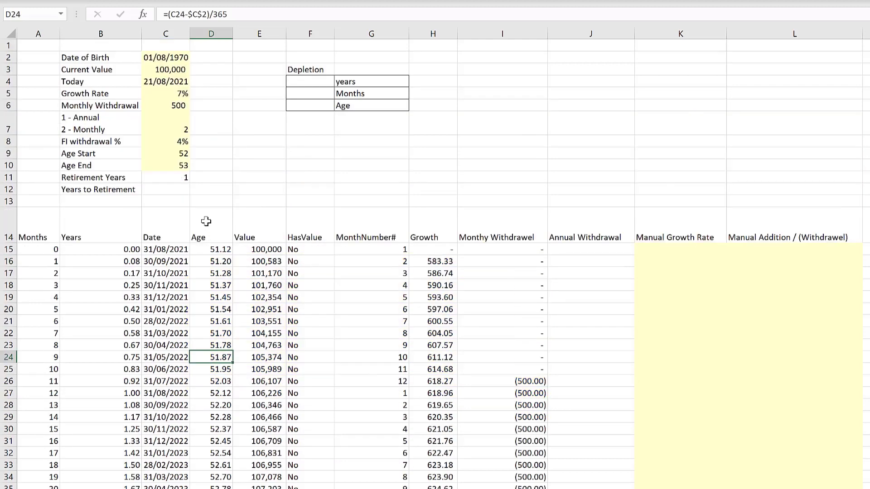
- Set the Age End input to 54
left_click(170, 166)
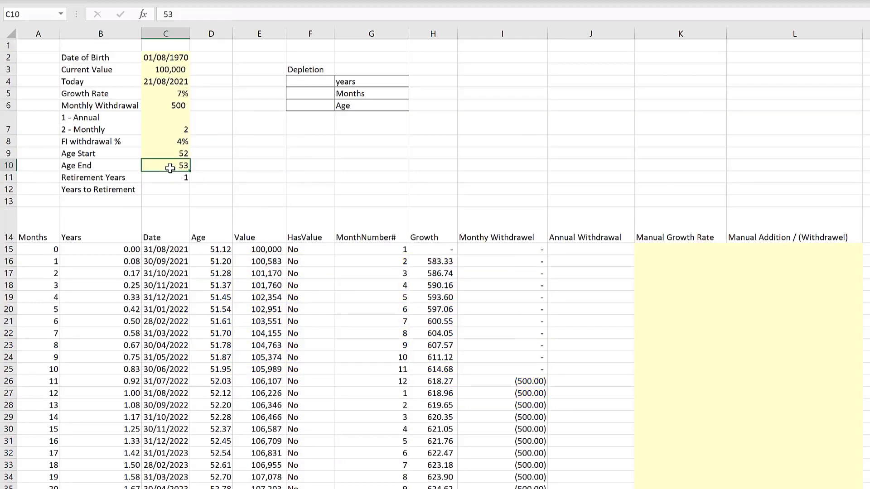
type("54")
key("Return")
scroll(512, 326, "down", 4)
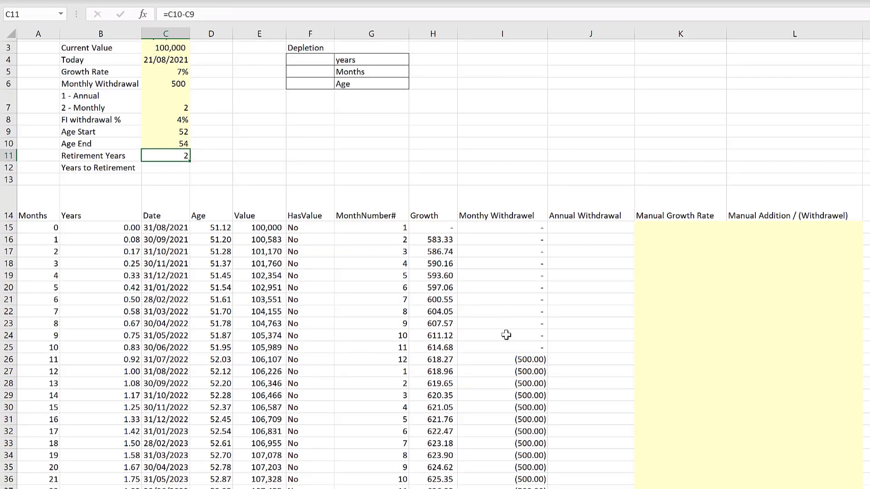
scroll(529, 405, "up", 4)
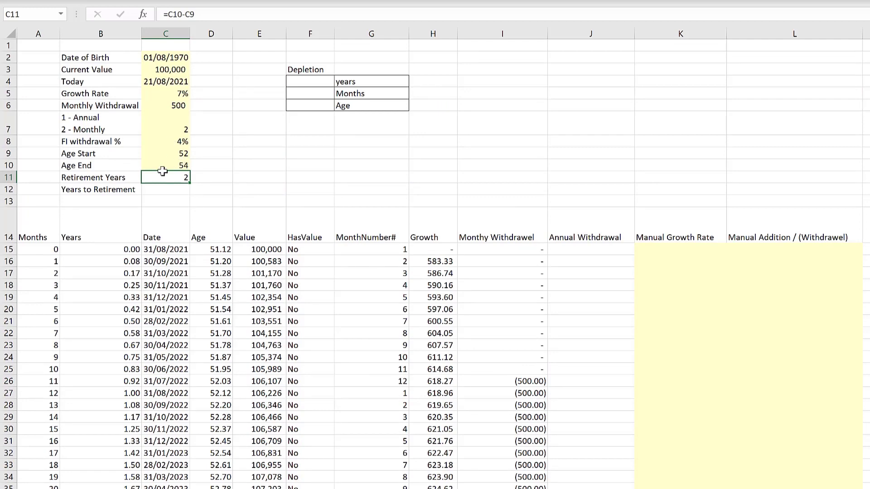
- Enter 0 as the Annual Withdrawal in the first data row
left_click(506, 261)
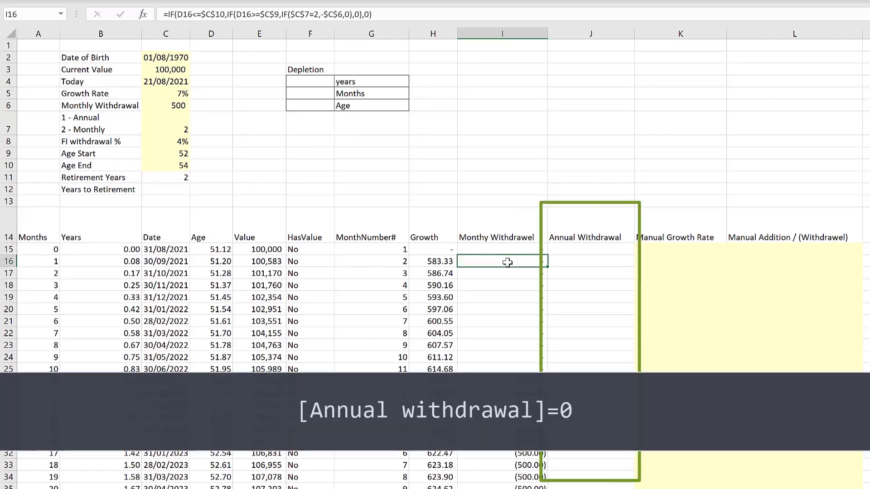
left_click(587, 253)
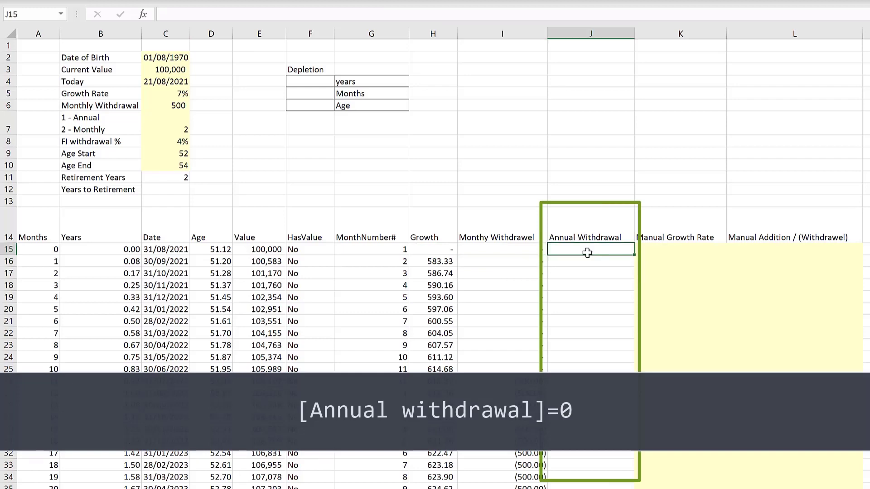
key("Return")
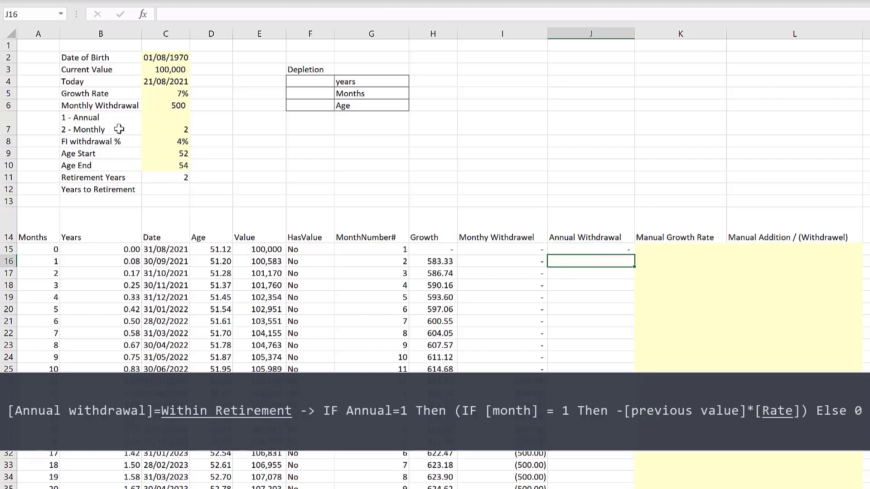
- Switch the withdrawal frequency option to 1 for annual withdrawals
left_click(173, 127)
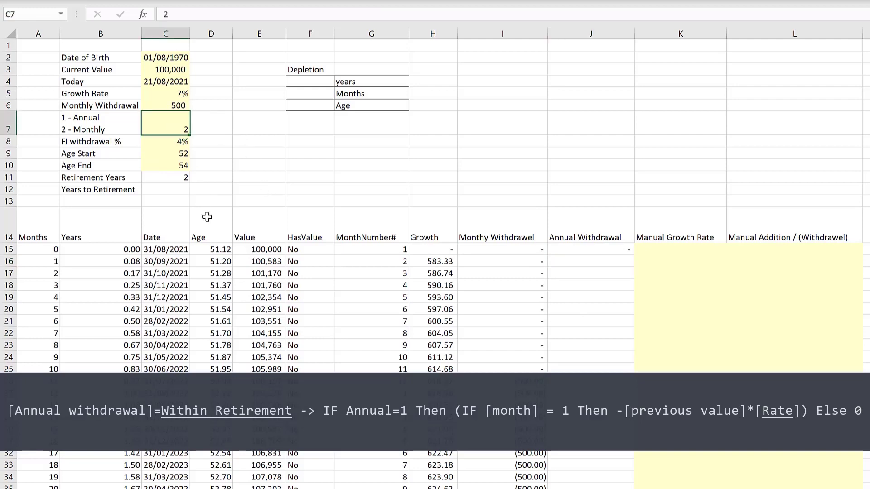
type("1")
key("Return")
left_click(591, 345)
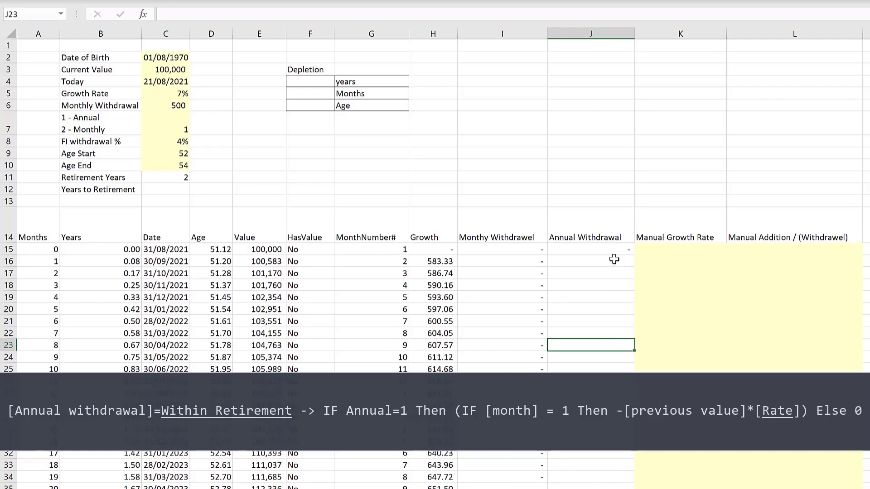
- Enter an Annual Withdrawal formula in the second row multiplying the previous row's value E15 by the absolute FI withdrawal % $C$8
left_click(614, 260)
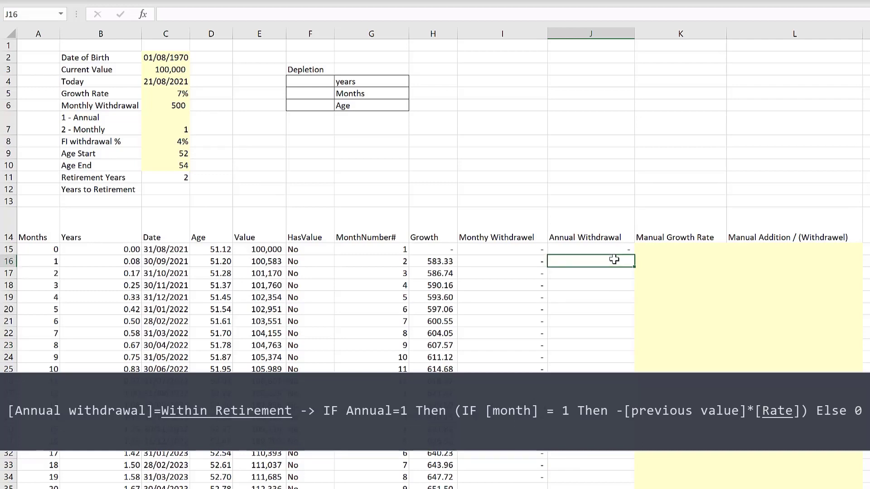
left_click(255, 249)
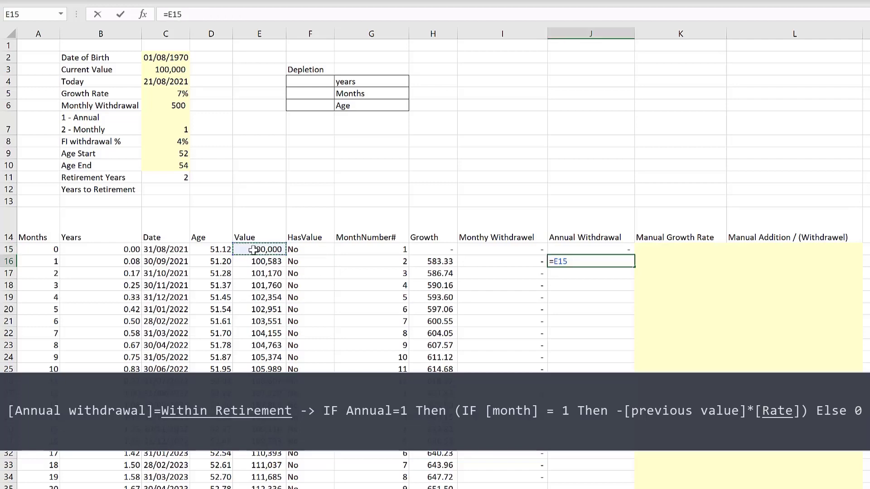
type("*")
left_click(166, 142)
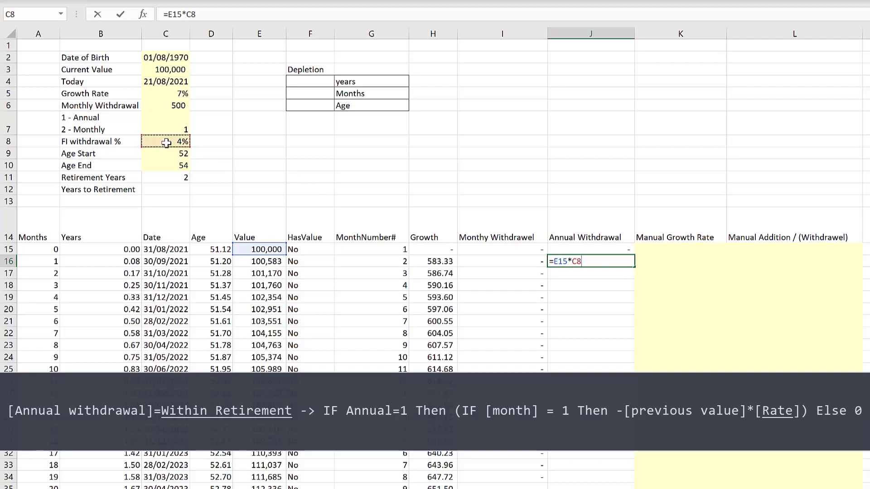
key("F4")
key("Return")
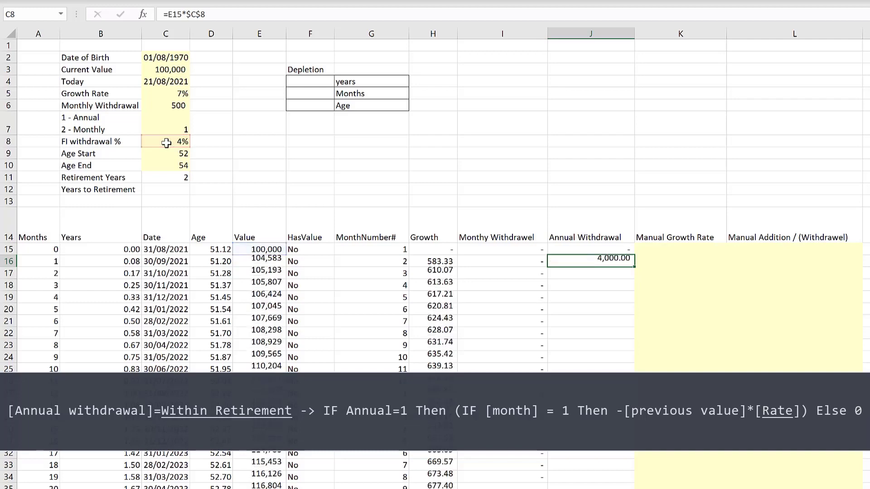
- Fill the annual withdrawal formula down the column
left_click(589, 260)
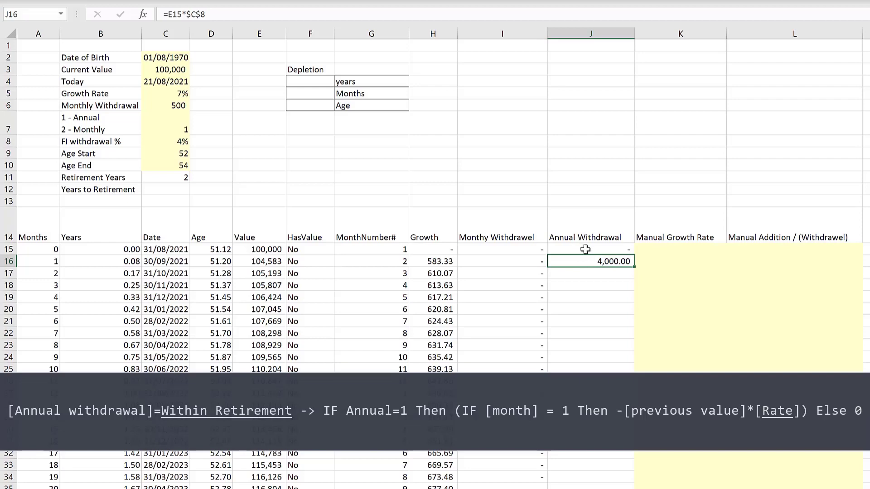
double_click(635, 268)
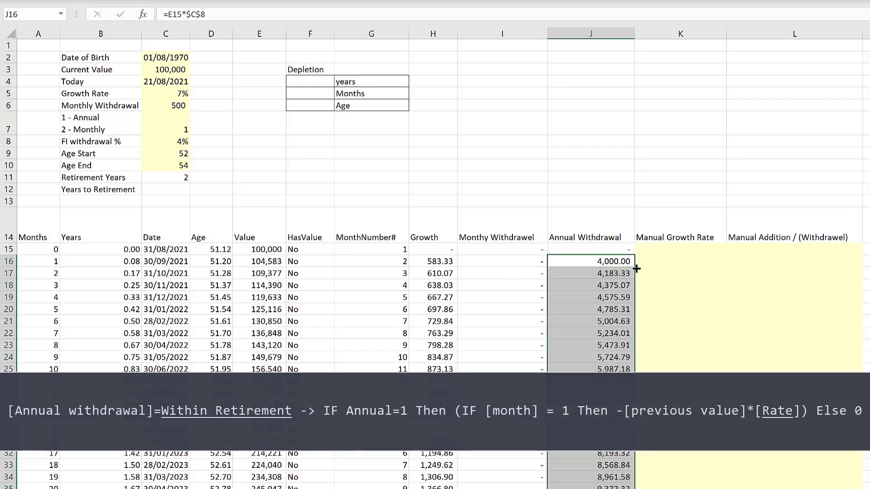
left_click(605, 285)
left_click(601, 261)
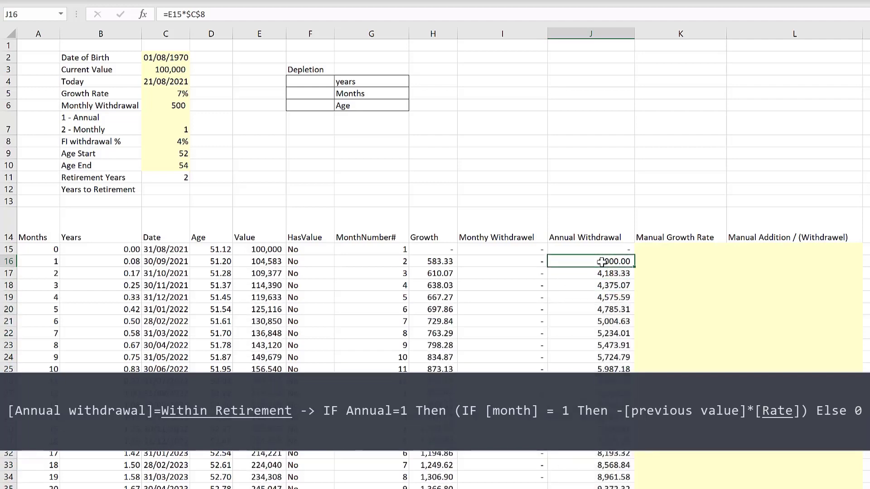
- Negate the second row's annual withdrawal formula to =-E15*$C$8
left_click(167, 14)
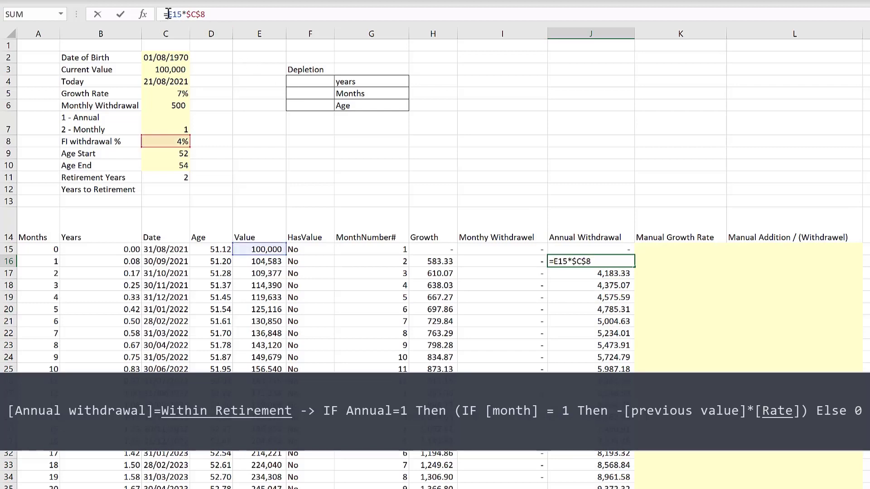
type("-")
key("Return")
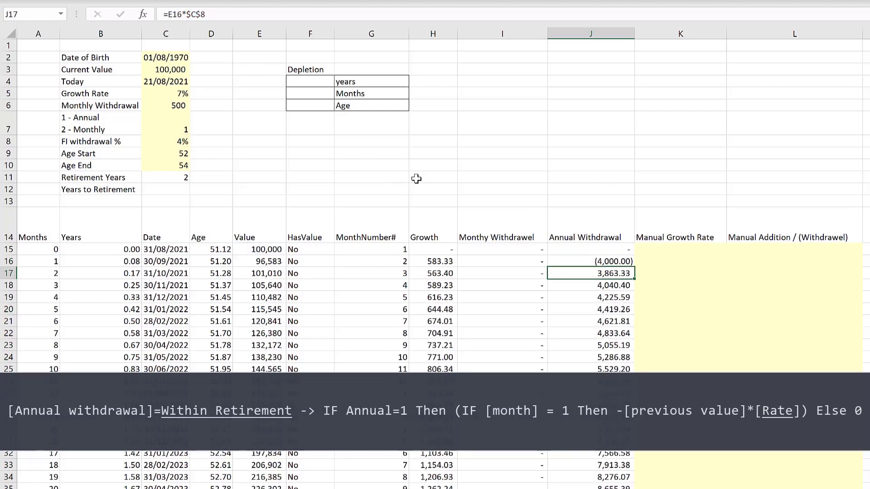
- Fill the negated annual withdrawal formula down the Annual Withdrawal column
left_click(610, 264)
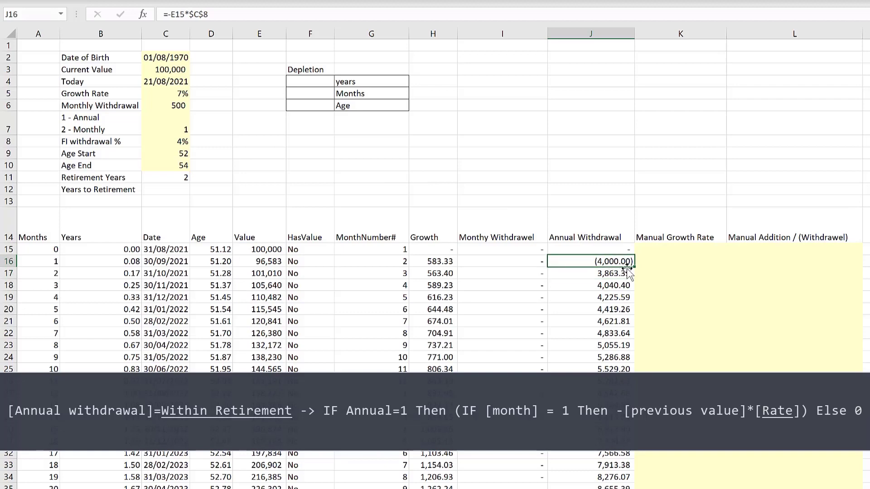
double_click(635, 268)
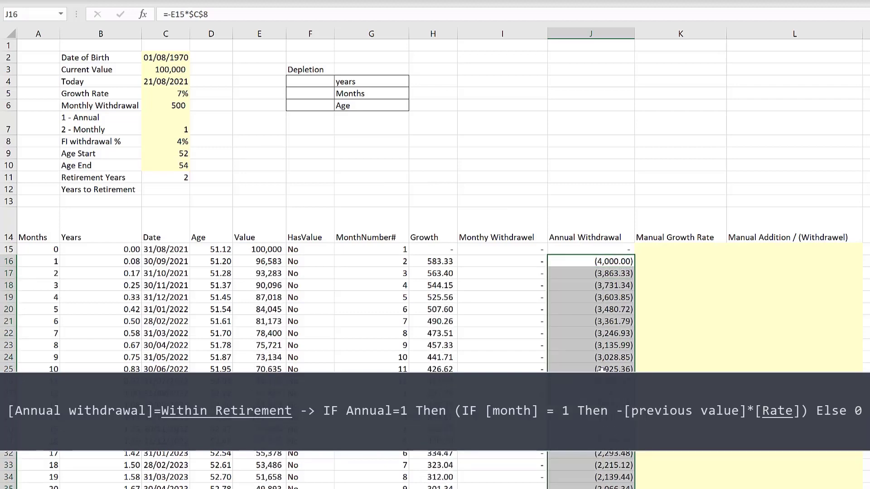
- Wrap the second row's annual withdrawal formula in an IF so it becomes =IF(G16=1,-E15*$C$8,0), withdrawing only in month number 1
left_click(596, 262)
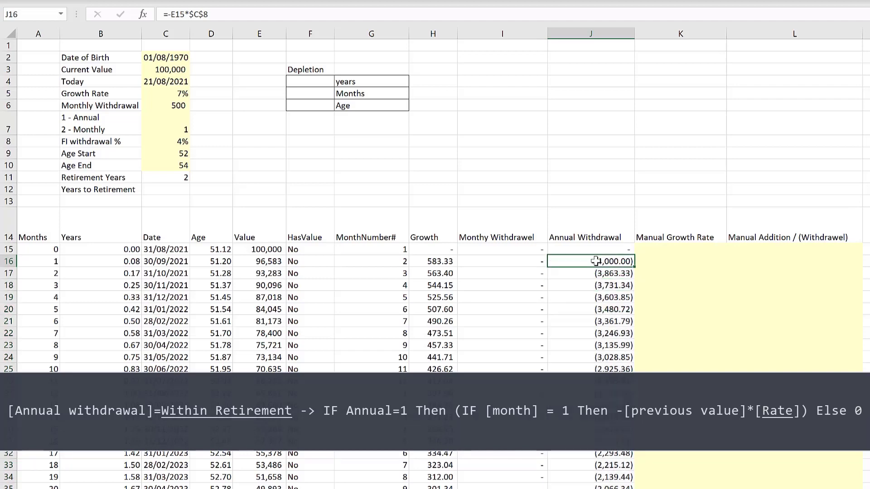
left_click(170, 14)
type("-")
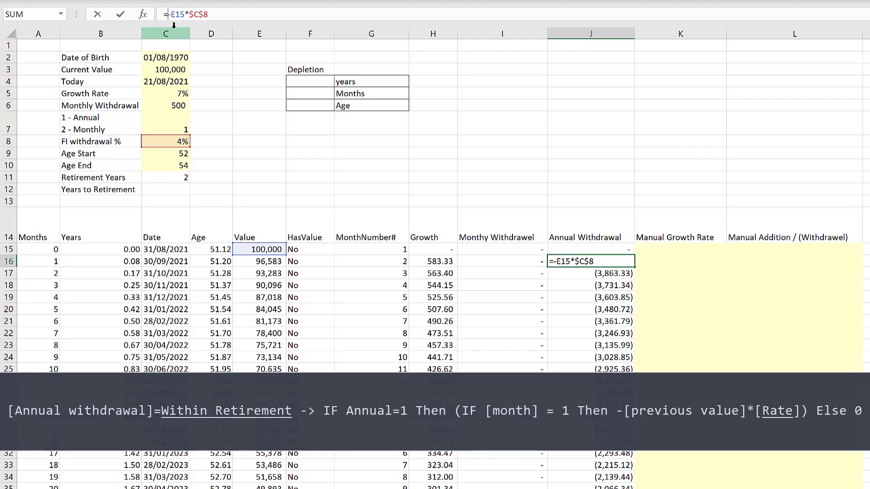
type("if(")
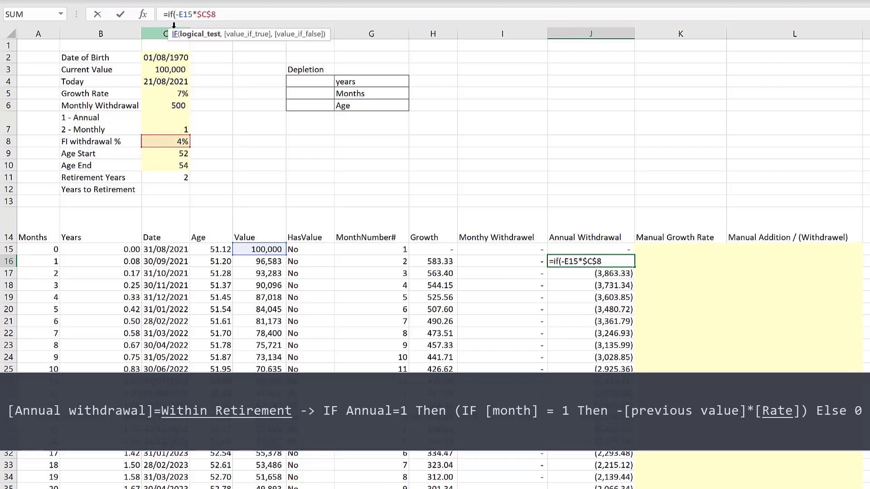
left_click(378, 259)
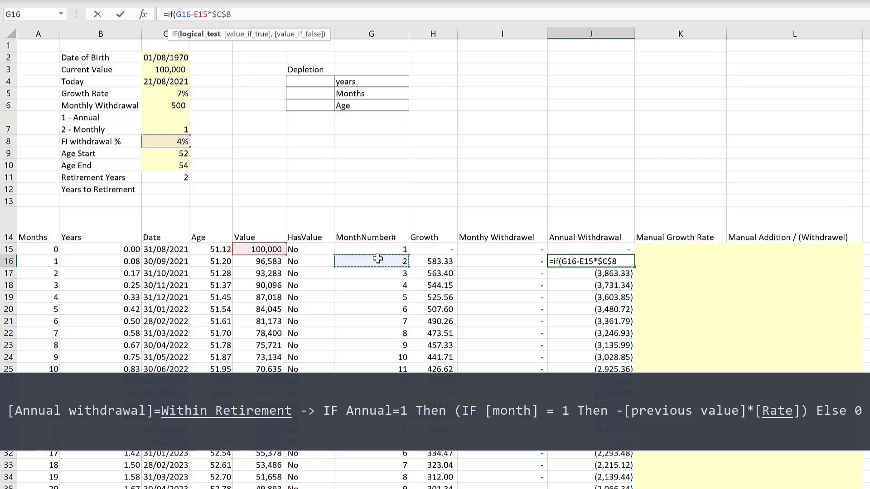
type("=")
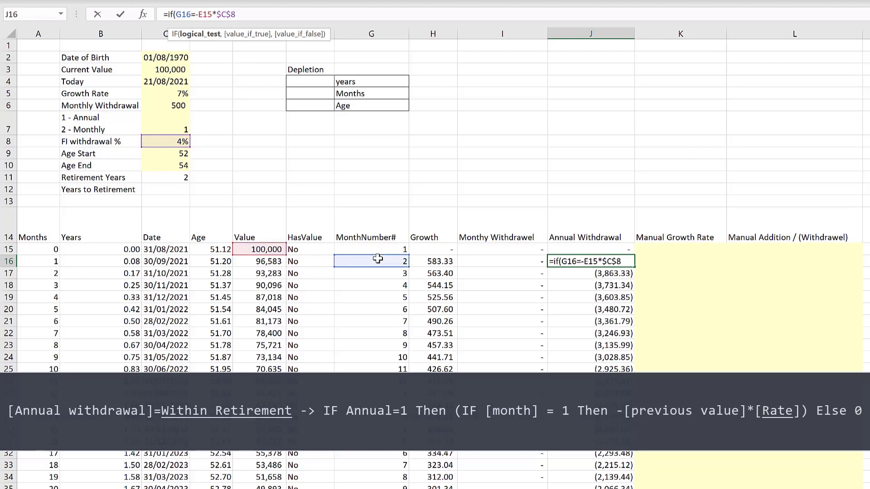
type("1,")
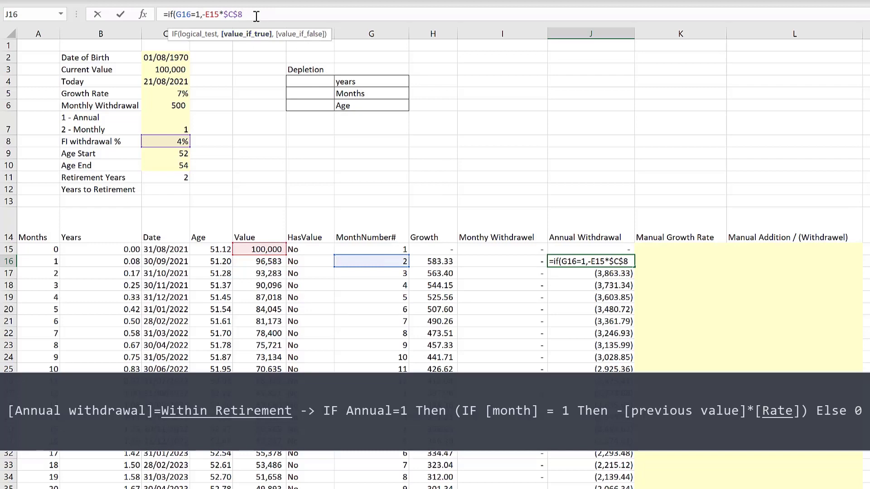
type(",0)")
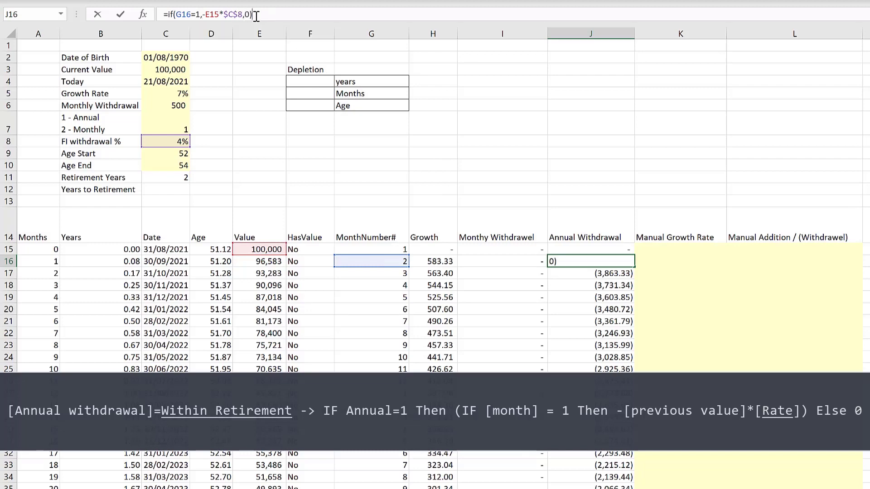
key("Return")
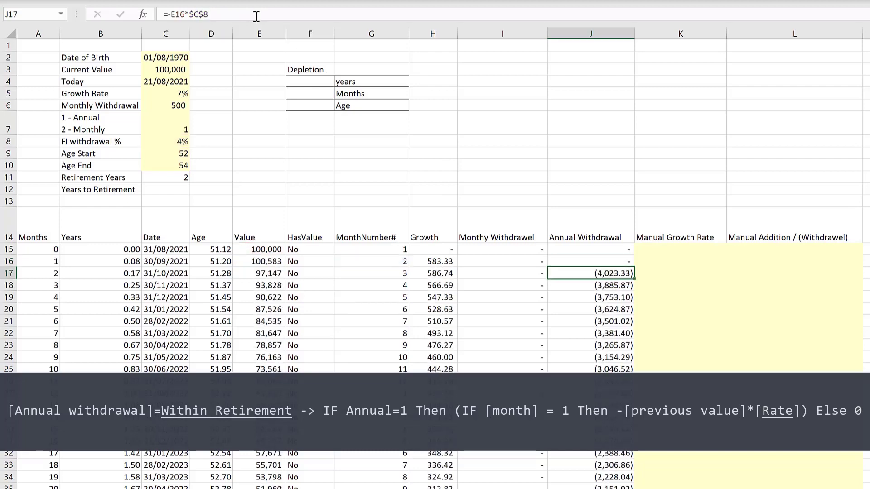
- Fill the IF-based annual withdrawal formula down the column and inspect the yearly withdrawal rows further down
left_click(625, 260)
double_click(635, 266)
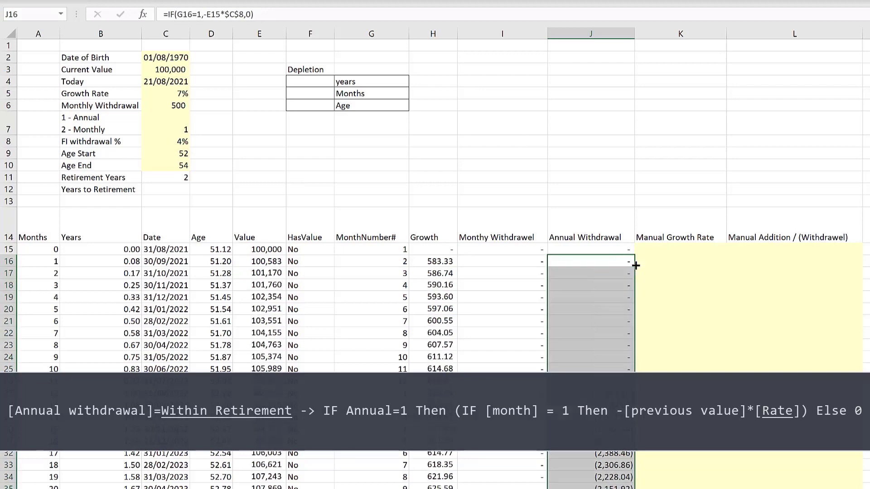
left_click(590, 393)
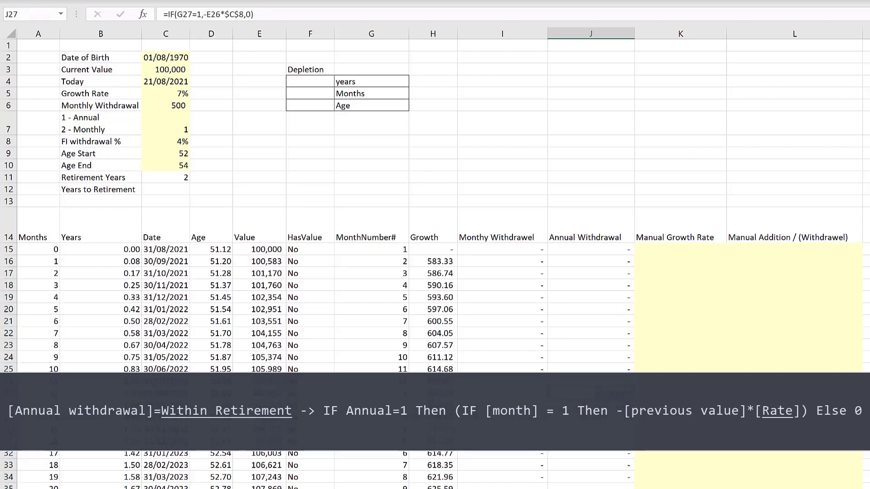
scroll(590, 398, "down", 4)
left_click(590, 383)
scroll(584, 403, "down", 3)
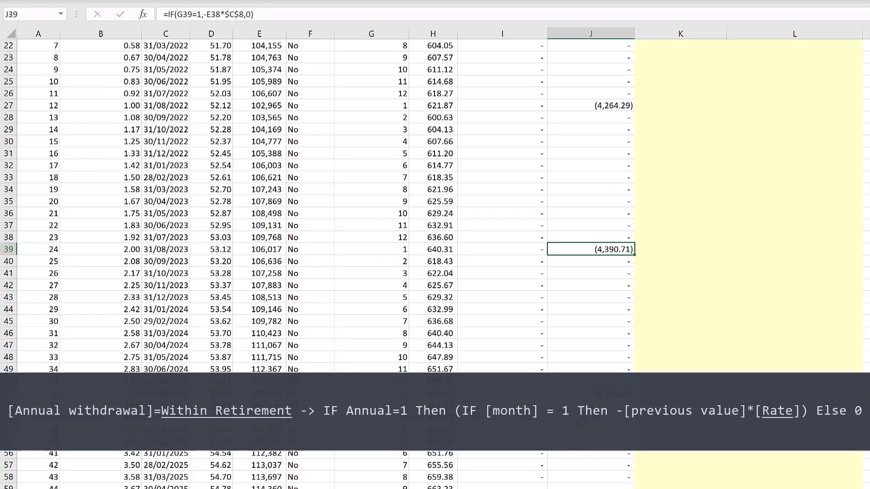
left_click(591, 394)
scroll(590, 393, "up", 7)
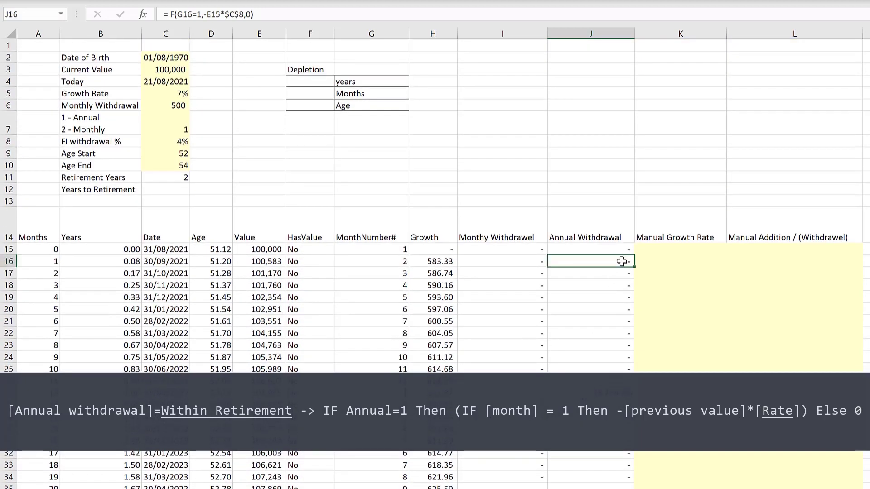
- Nest the formula inside =IF(D16>=$C$9,IF(G16=1,-E15*$C$8,0),0) so withdrawals begin at Age Start, and fill it down the column
left_click(609, 262)
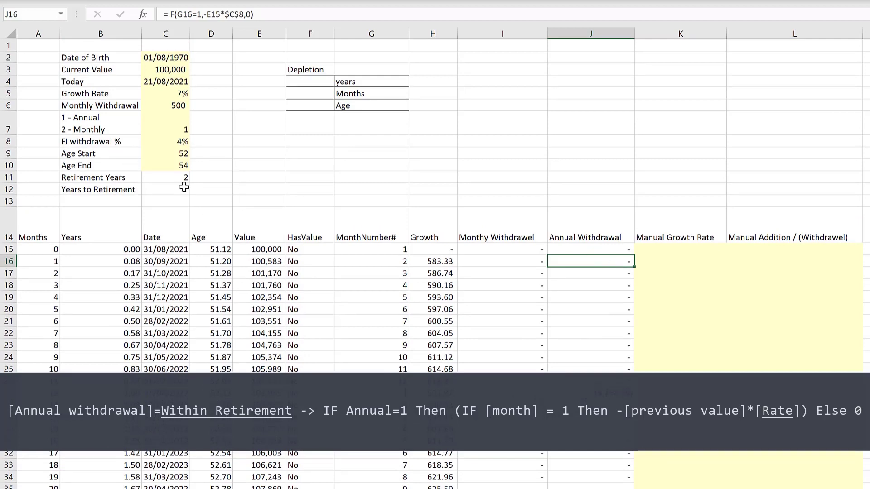
left_click(168, 14)
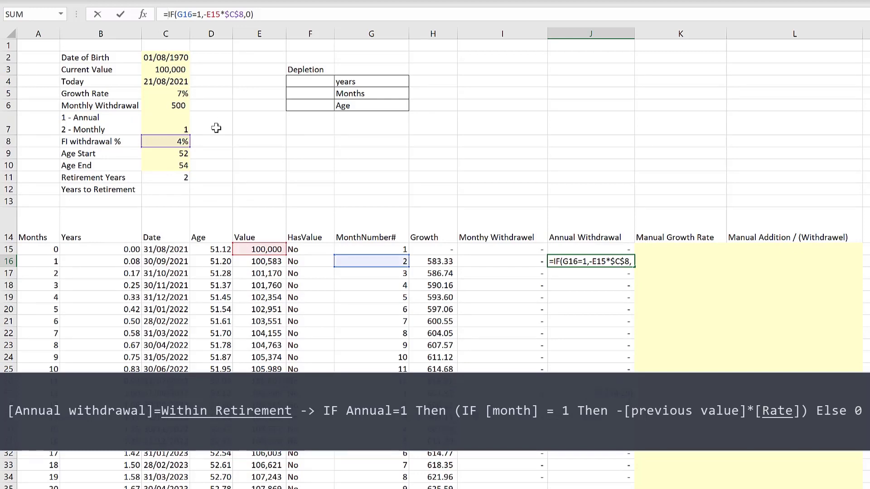
type("if")
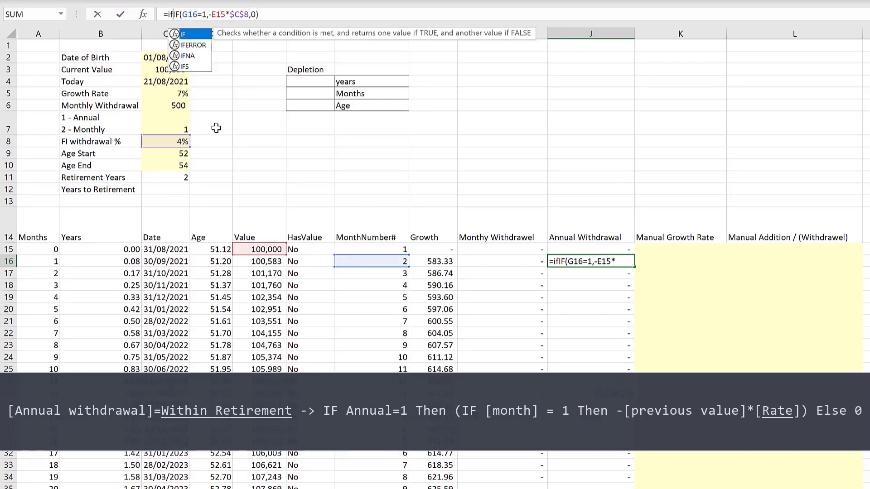
type("(")
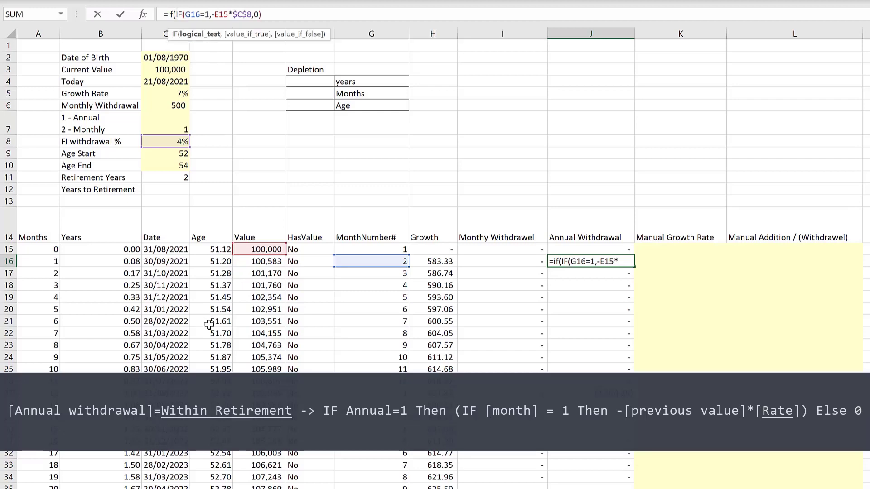
left_click(216, 262)
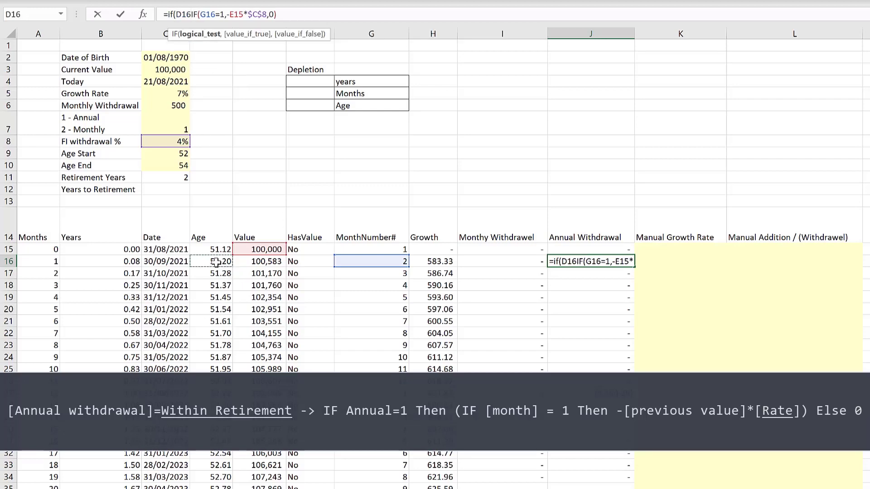
type(">")
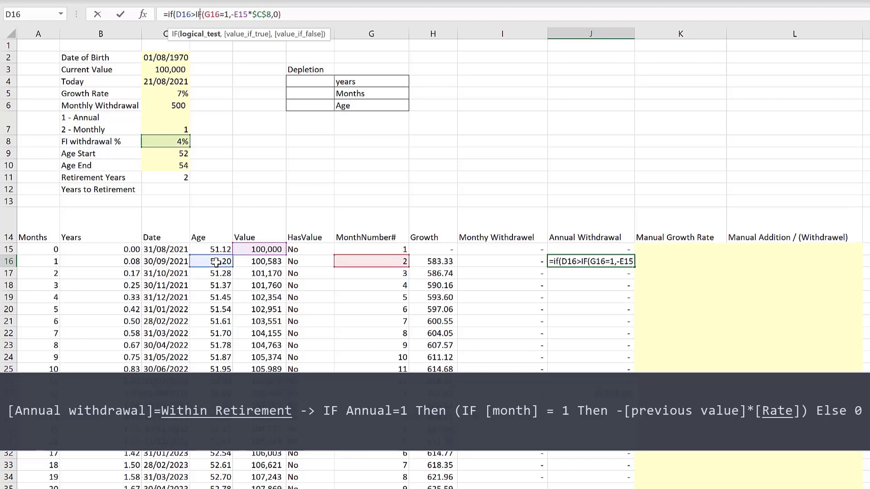
type("=")
left_click(167, 154)
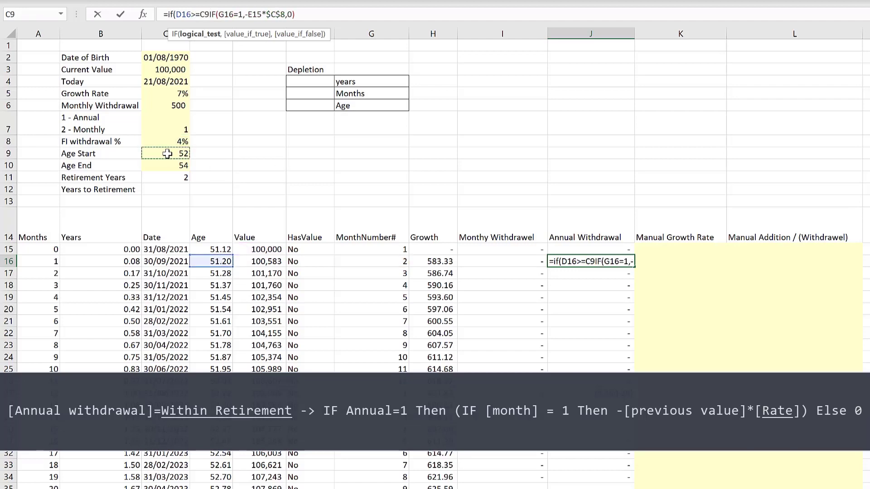
key("F4")
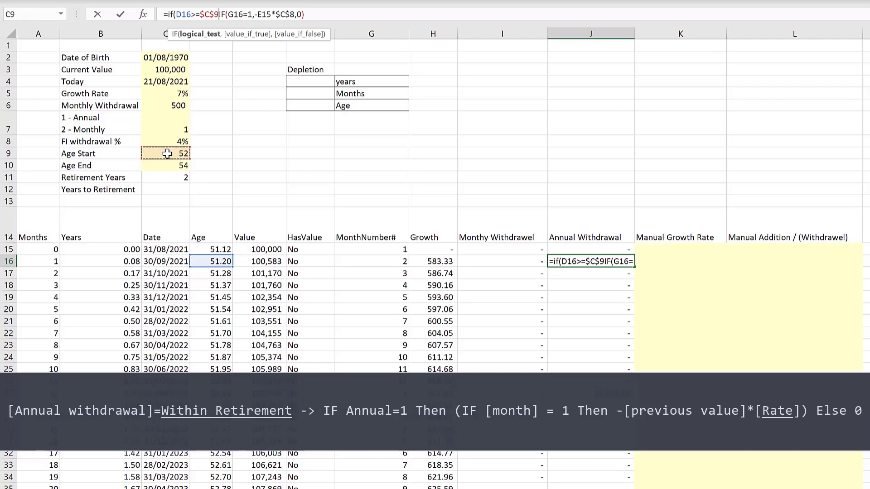
type(",")
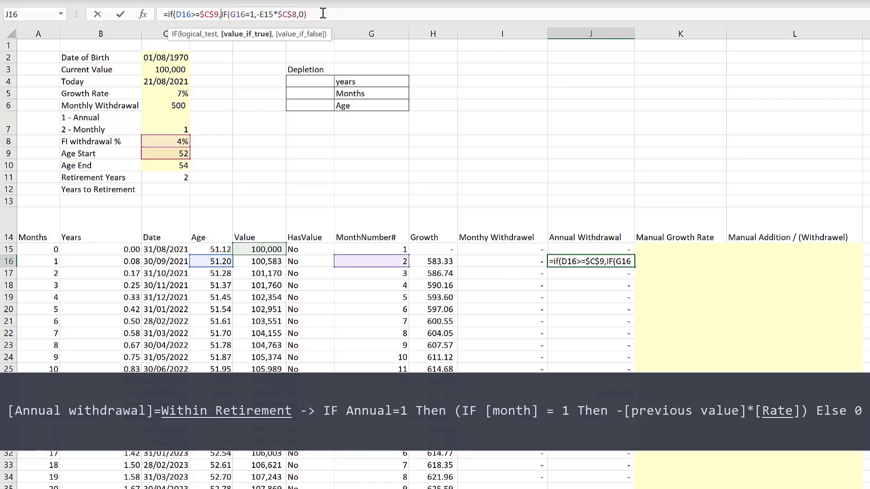
left_click(323, 13)
type(",")
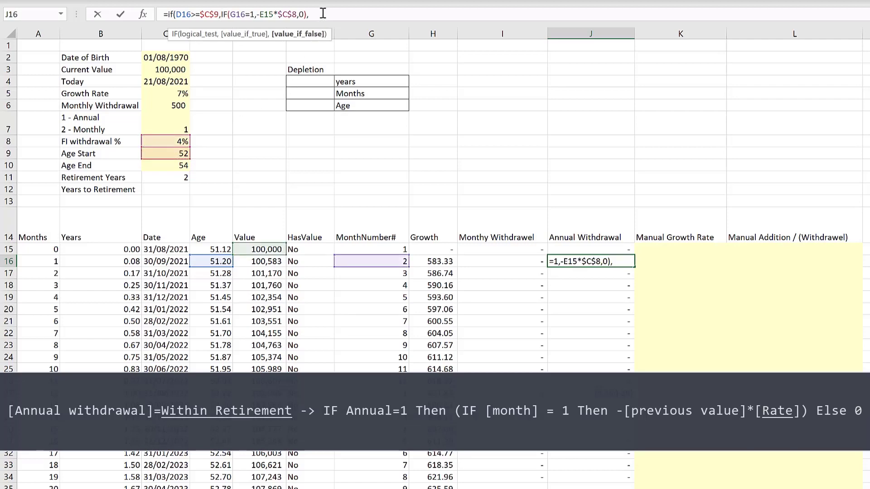
type("0)")
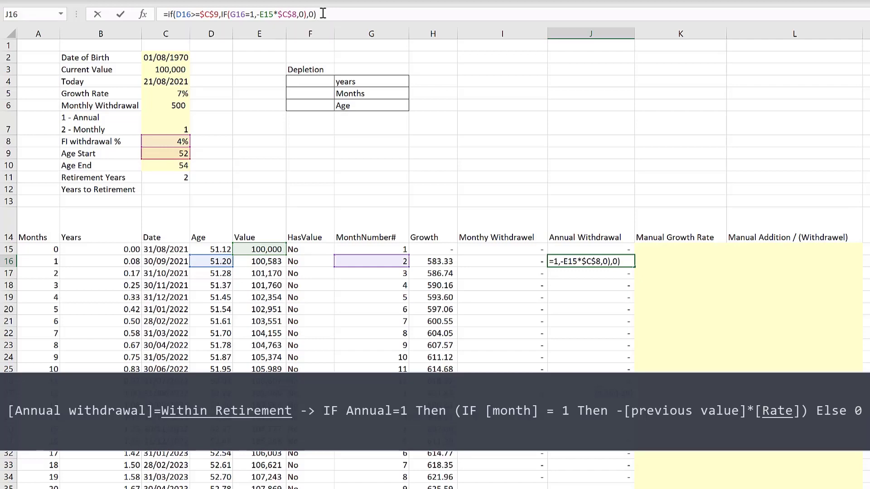
key("Return")
left_click(628, 264)
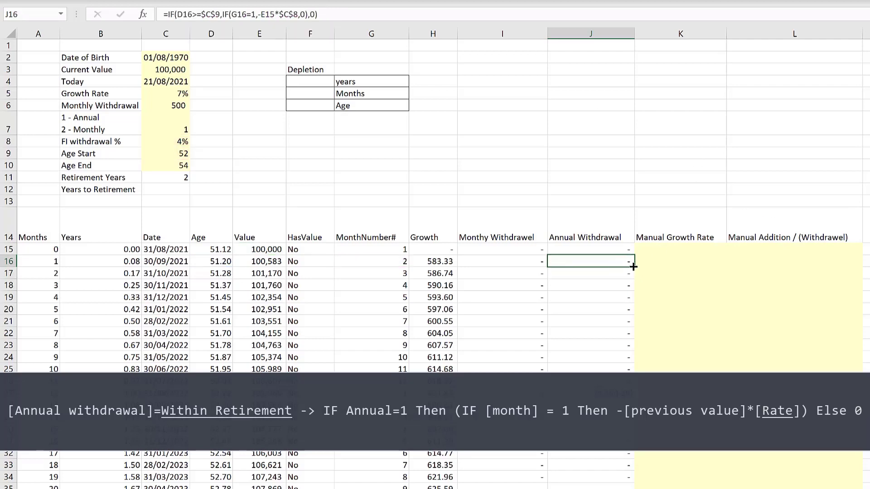
double_click(634, 266)
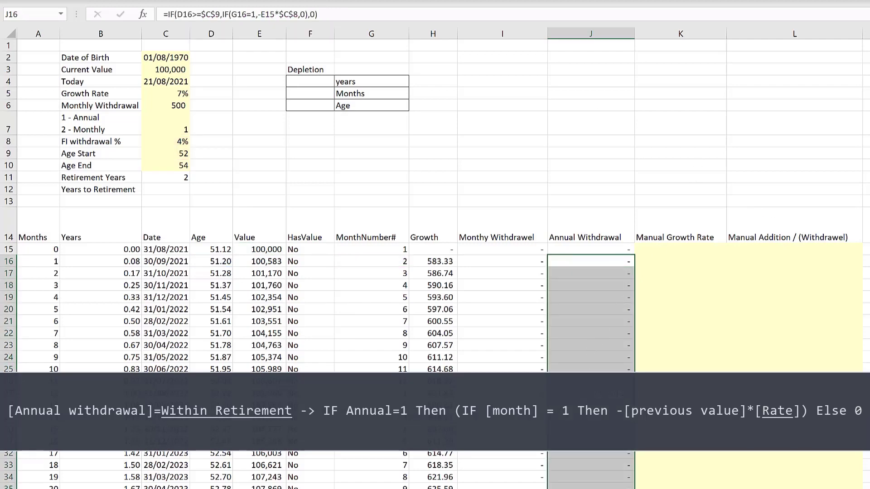
- Temporarily set Age Start to 53 to test the annual withdrawals, then restore it to 52
left_click(164, 154)
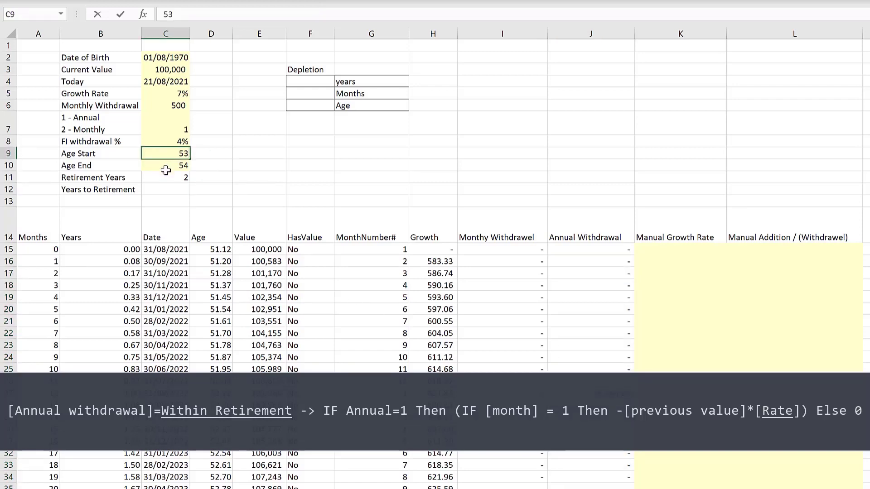
type("53")
key("Return")
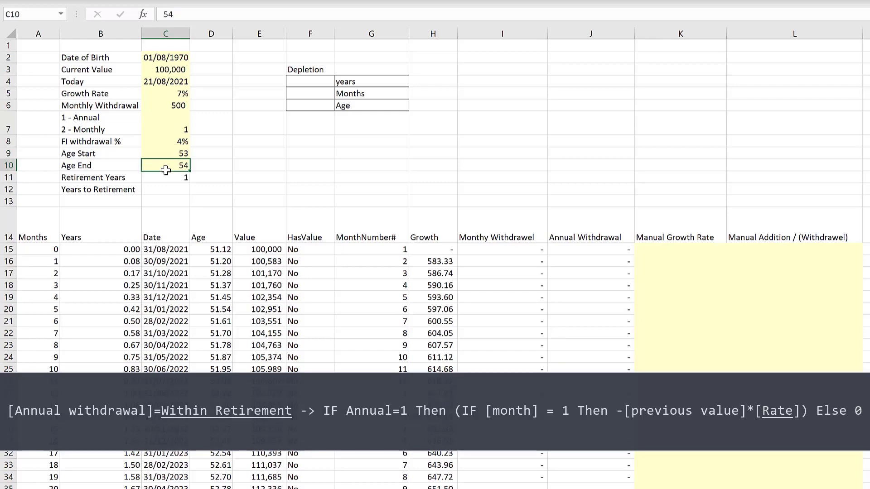
scroll(544, 353, "down", 3)
scroll(577, 370, "down", 6)
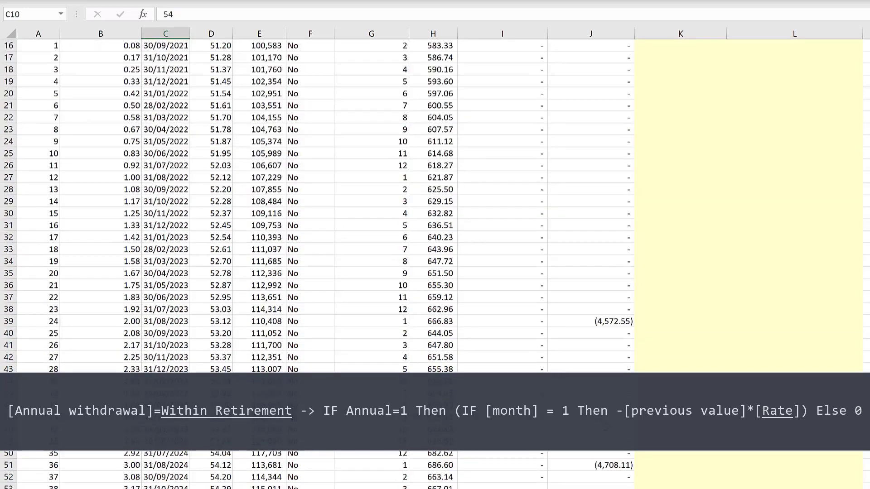
scroll(506, 274, "up", 8)
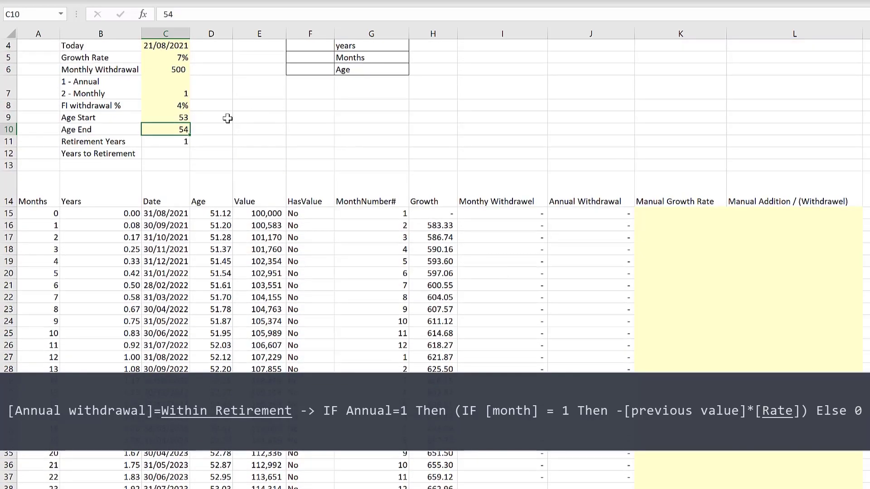
left_click(173, 119)
double_click(173, 119)
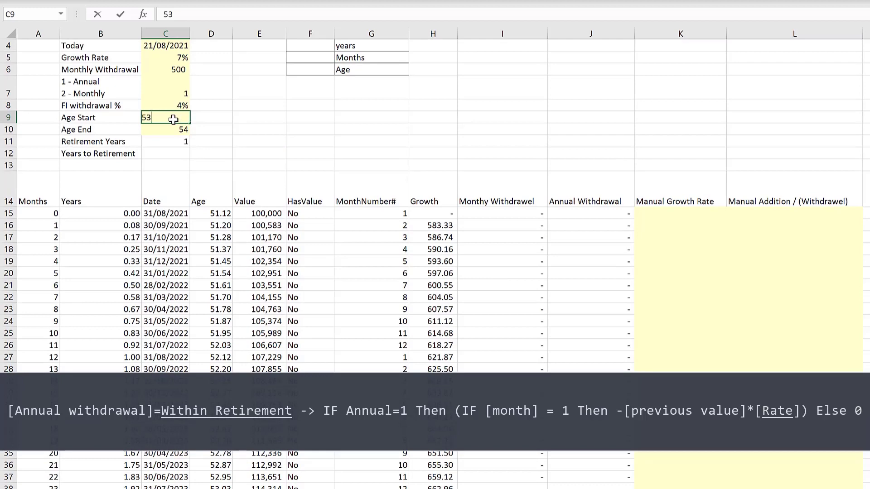
key("Return")
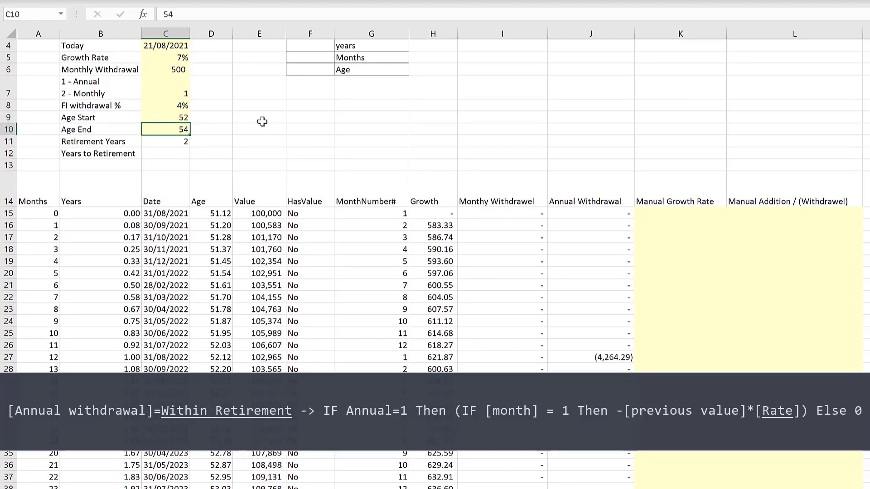
- Wrap the second row's annual withdrawal formula in another IF so it becomes =IF(D16<=$C$10,IF(D16>=$C$9,IF(G16=1,-E15*$C$8,0),0),0)
scroll(262, 126, "up", 1)
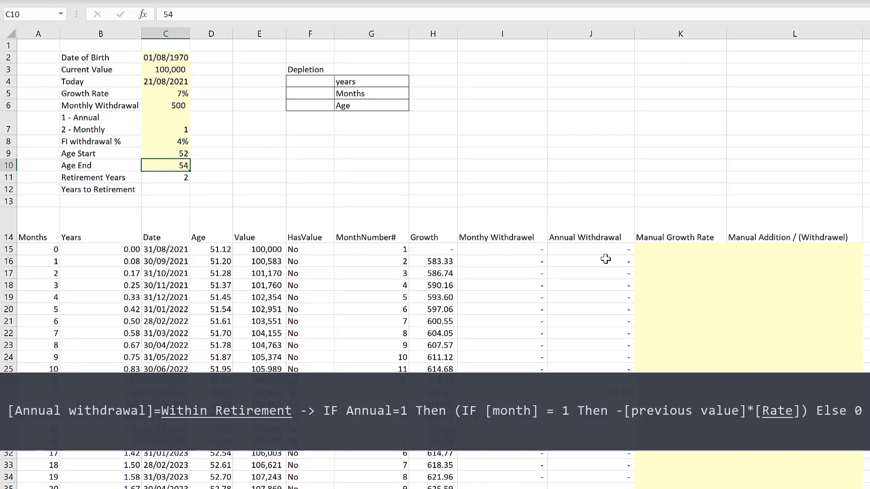
left_click(605, 258)
left_click(170, 14)
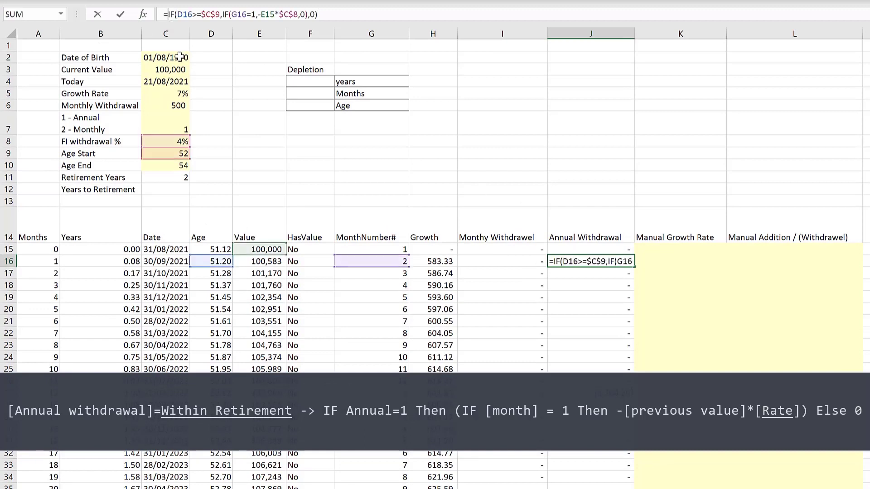
type("if")
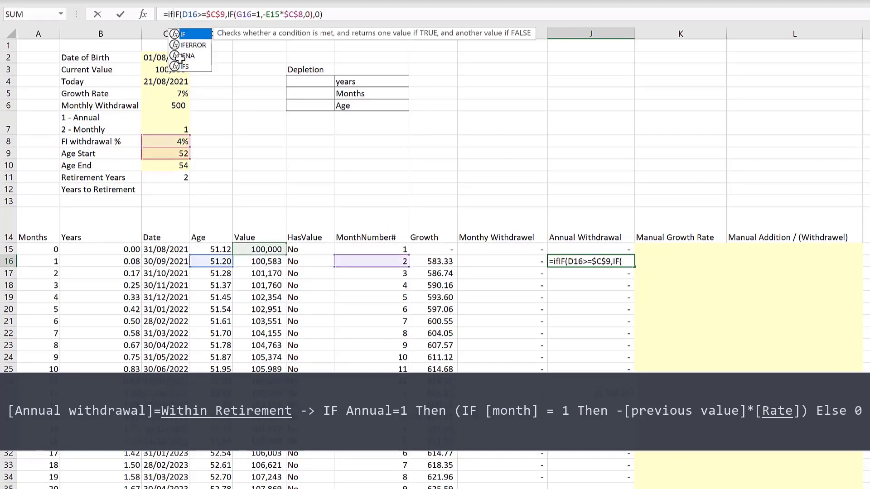
type("(")
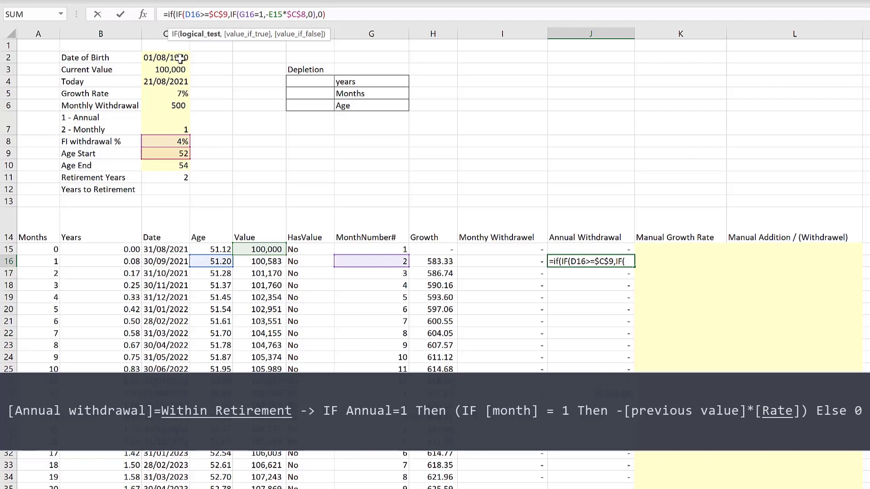
left_click(219, 258)
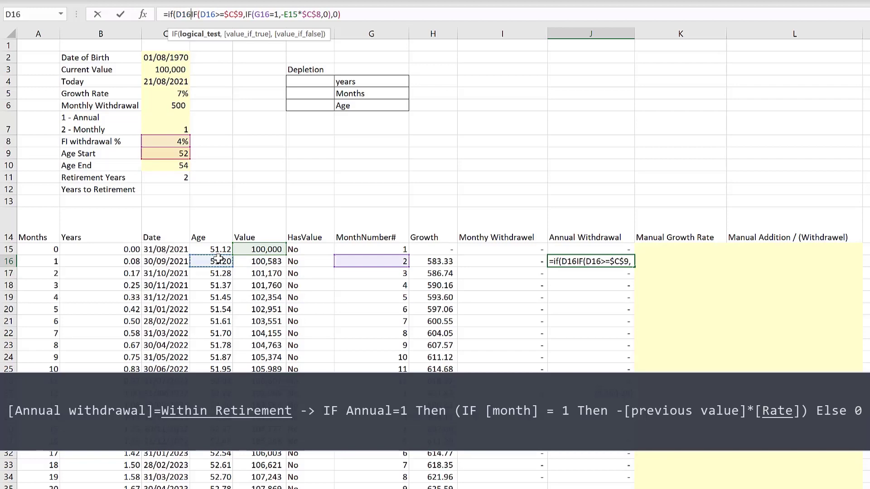
type("<=")
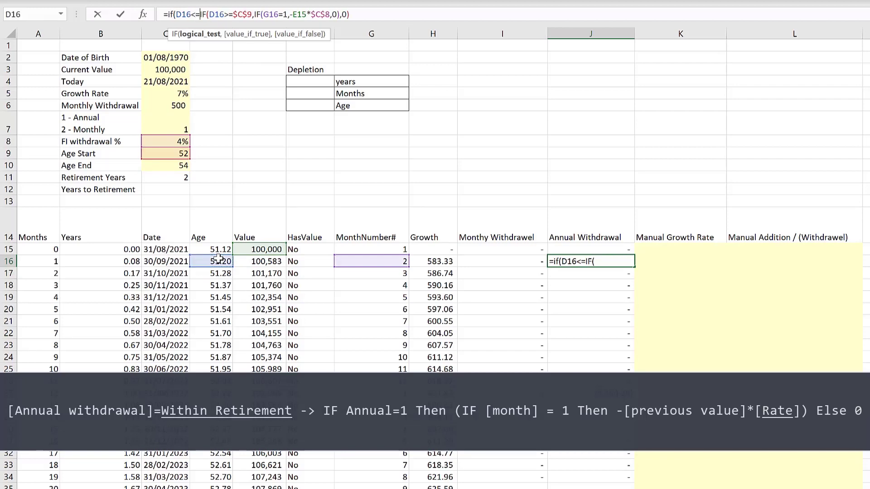
left_click(181, 165)
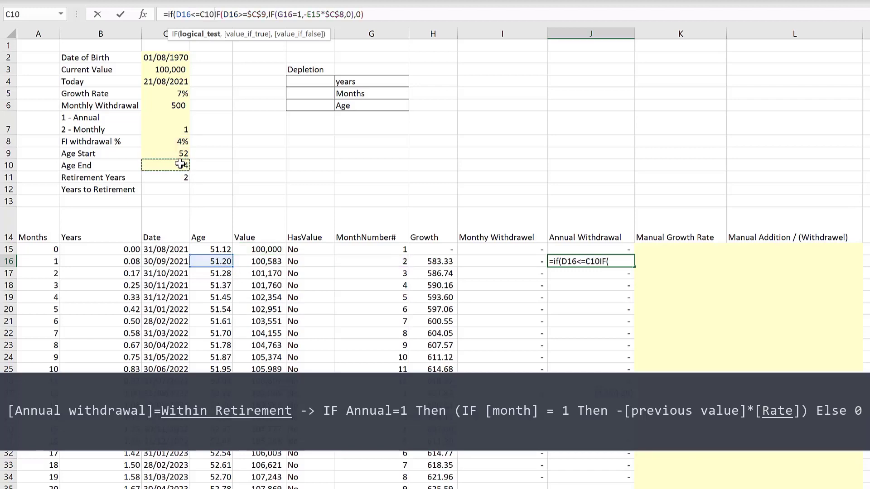
type(",")
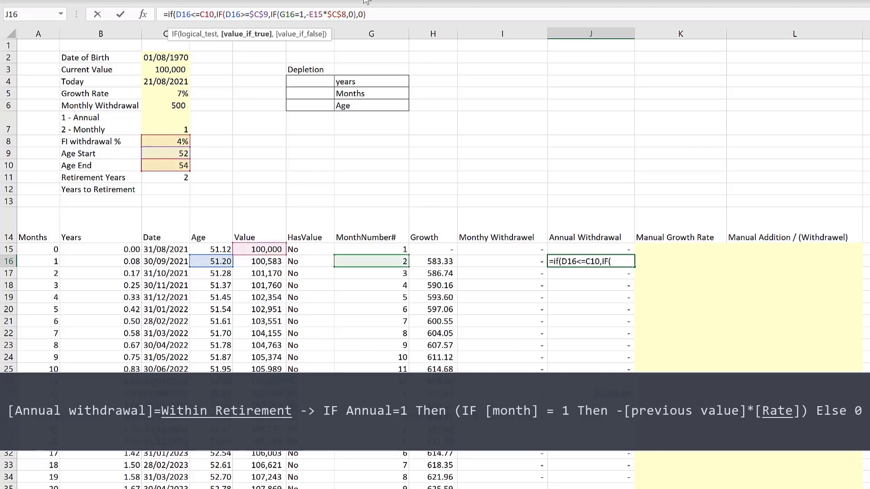
left_click(386, 15)
type(",0")
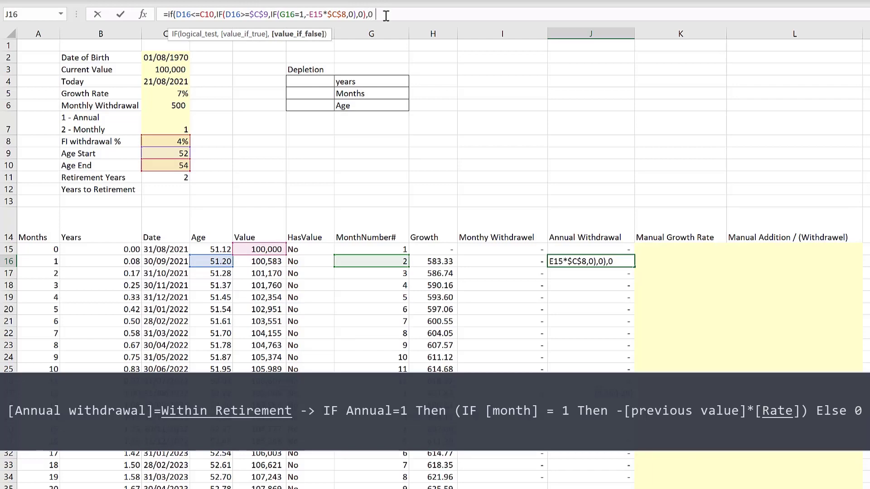
type(")")
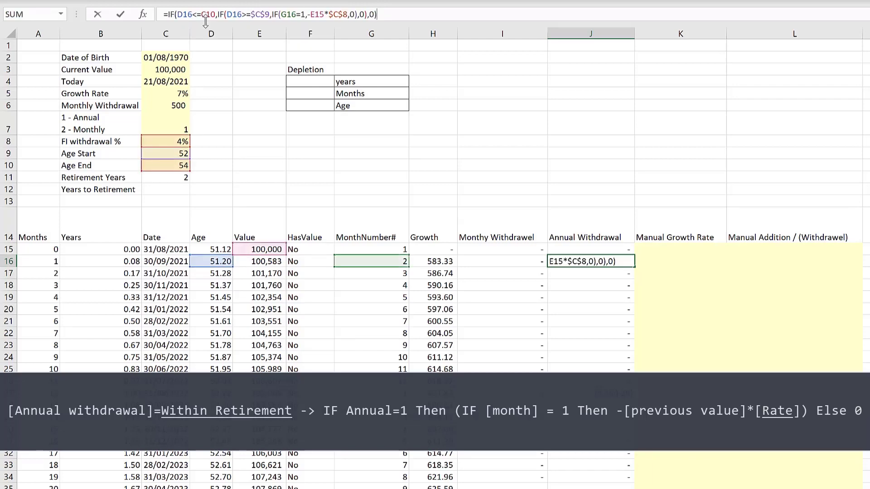
left_click(211, 17)
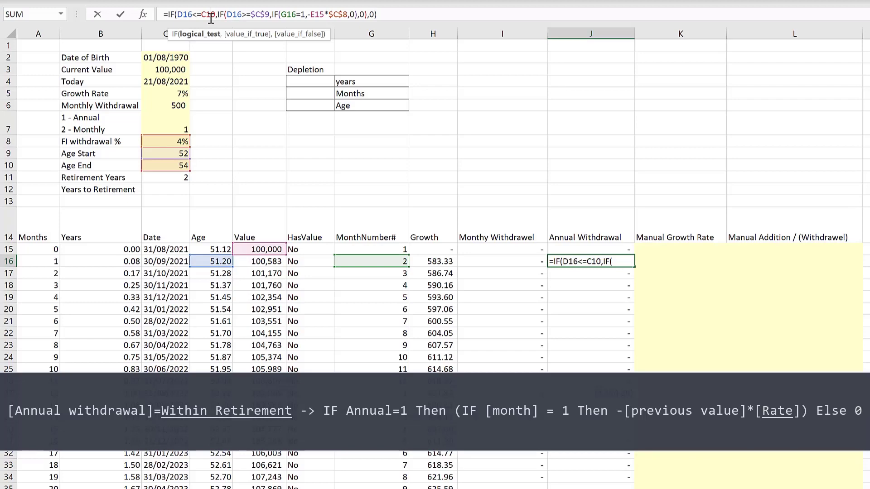
key("F4")
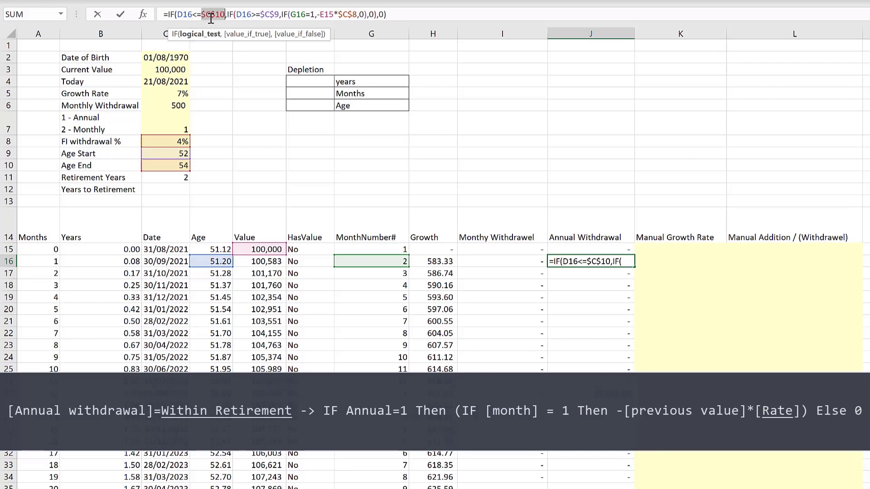
key("Return")
- Fill the age-limited annual withdrawal formula down the column and check the rows past Age End
left_click(630, 264)
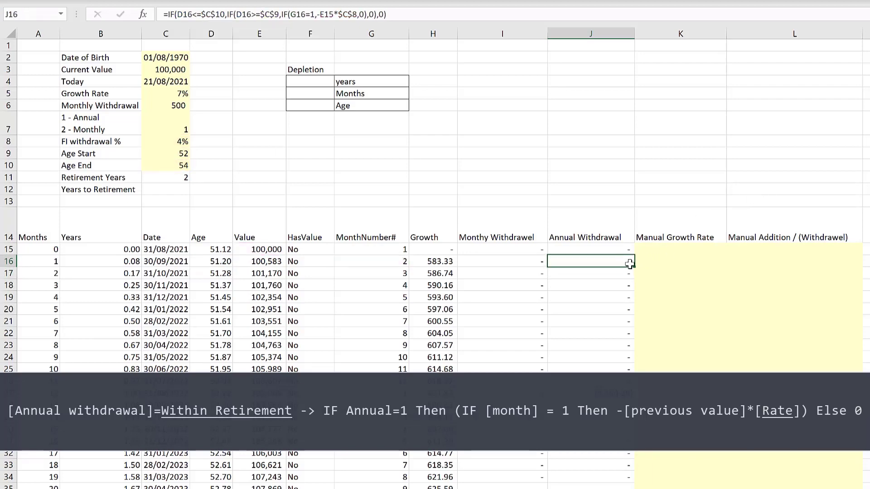
double_click(635, 266)
scroll(627, 341, "down", 9)
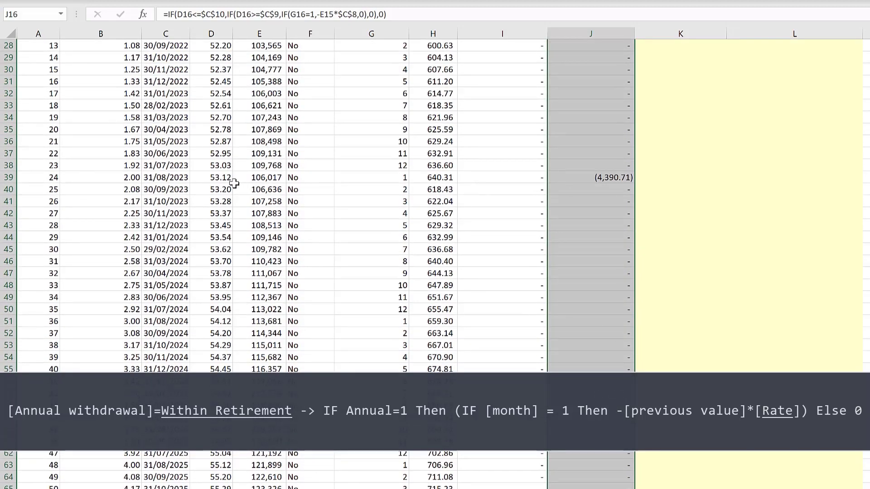
scroll(626, 362, "down", 6)
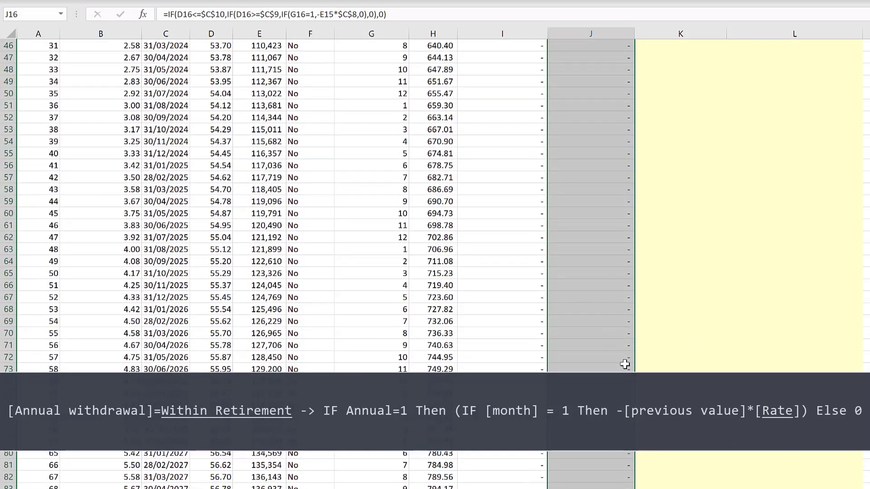
scroll(625, 365, "up", 15)
left_click(653, 286)
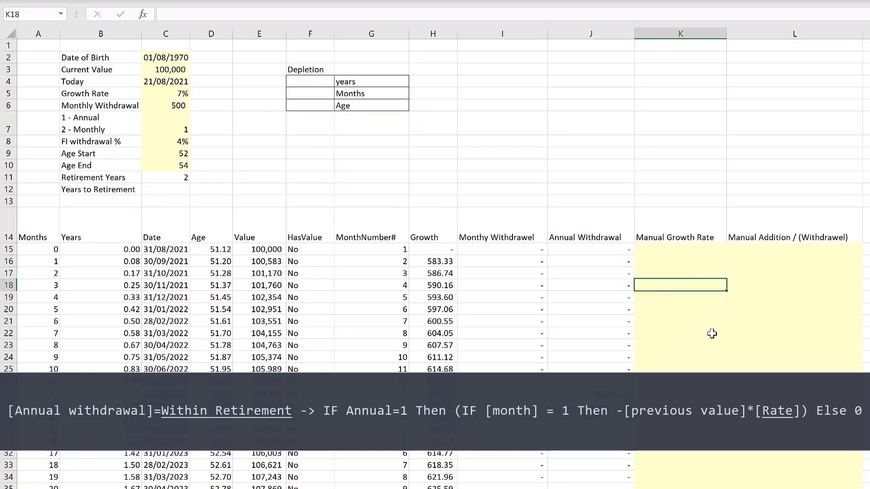
- Calculate Years to Retirement as Age Start minus the first row's age with =C9-D15
left_click(298, 178)
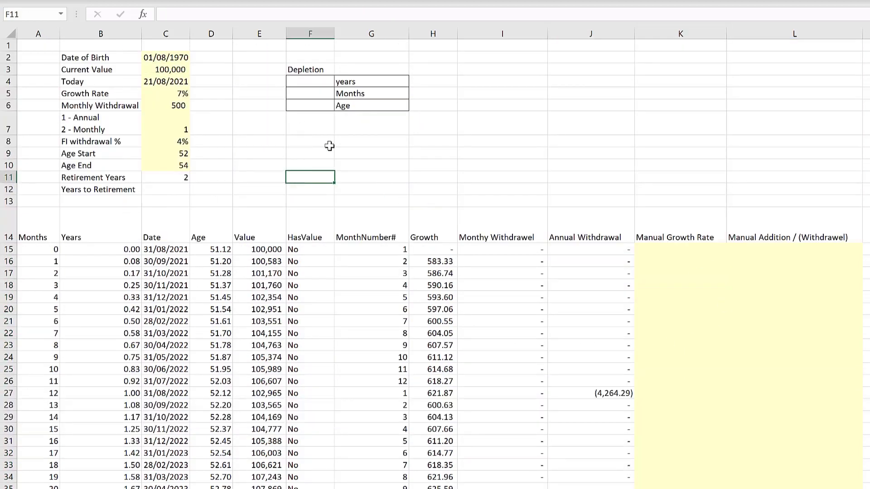
left_click(166, 189)
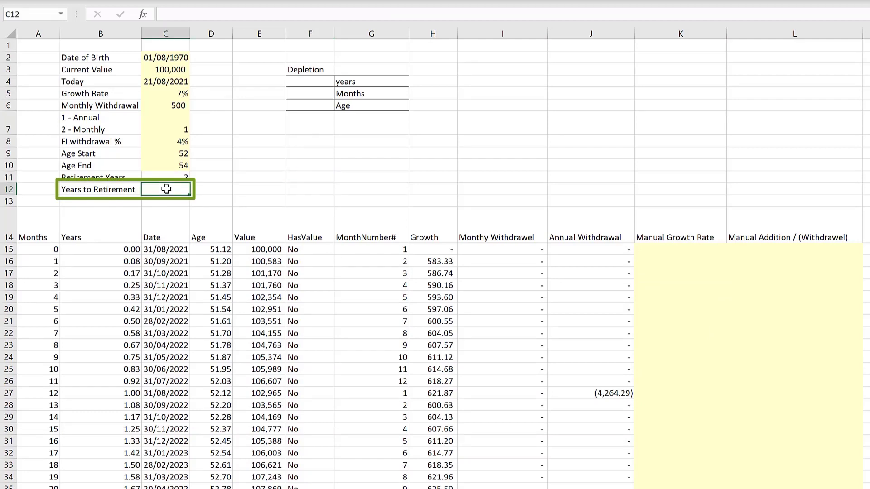
type("=")
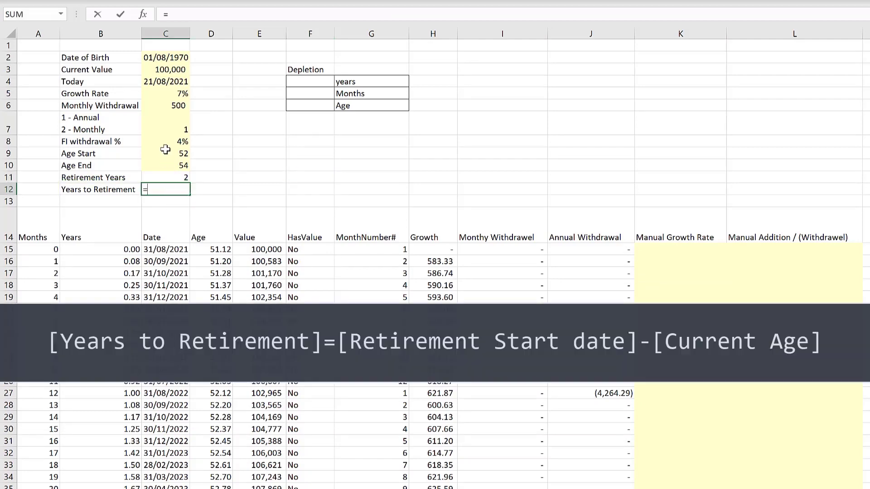
left_click(168, 154)
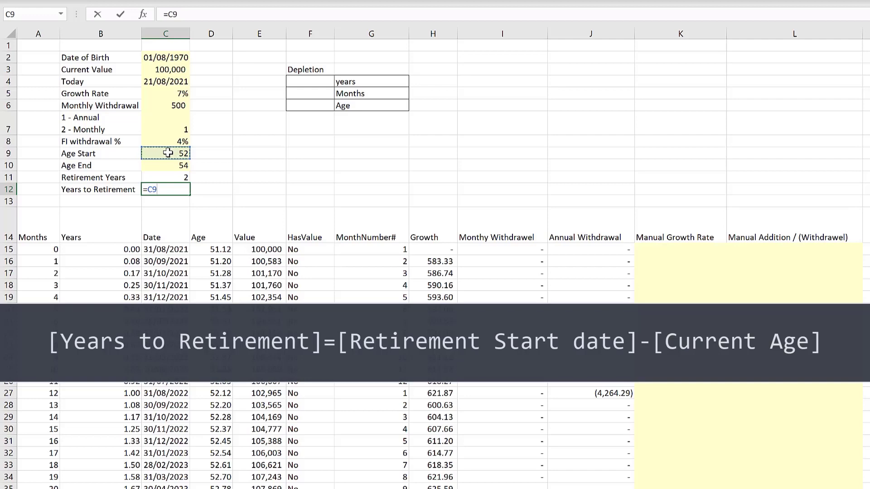
type("-")
left_click(213, 250)
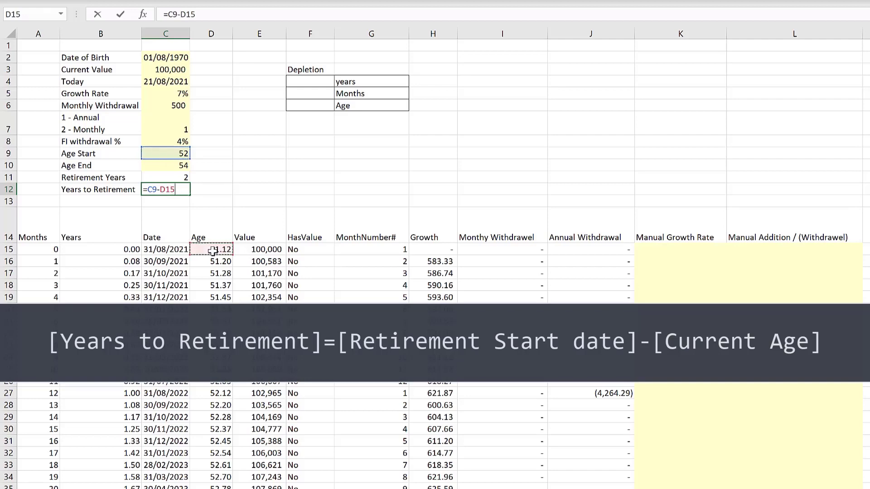
key("Return")
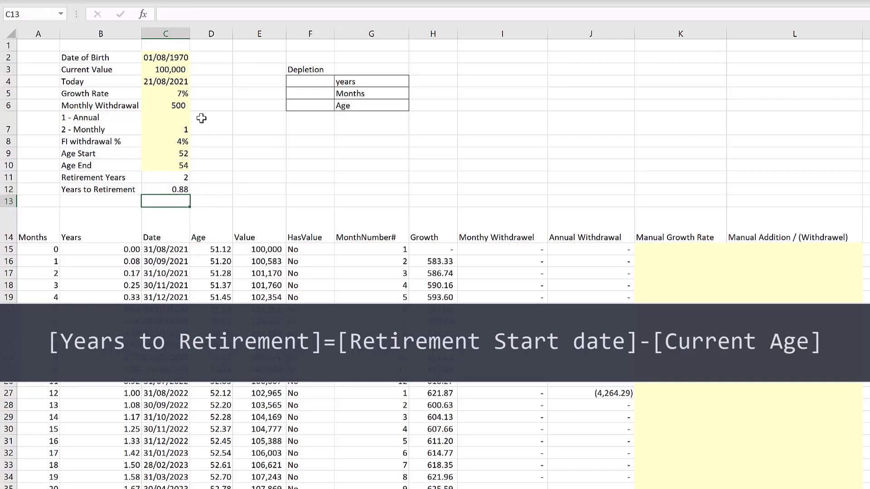
- Temporarily change the Date of Birth year to 2000 to test Years to Retirement, then restore it to 1970
left_click(173, 56)
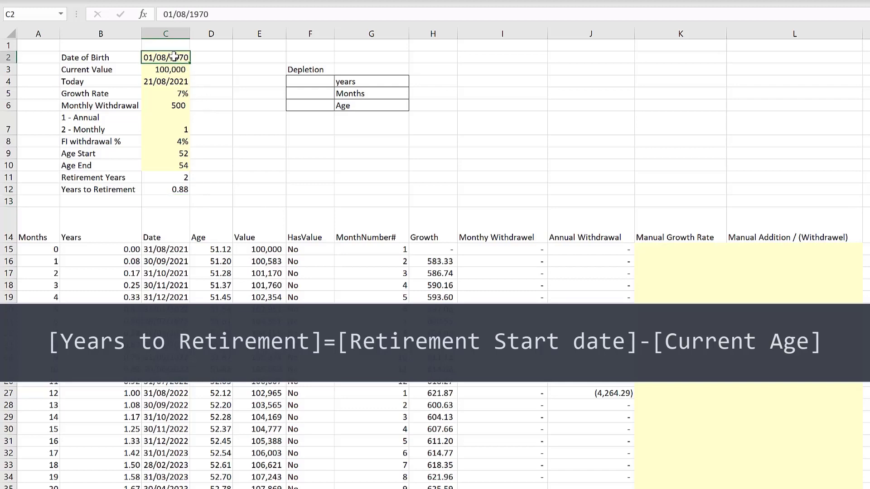
left_click_drag(193, 15, 238, 15)
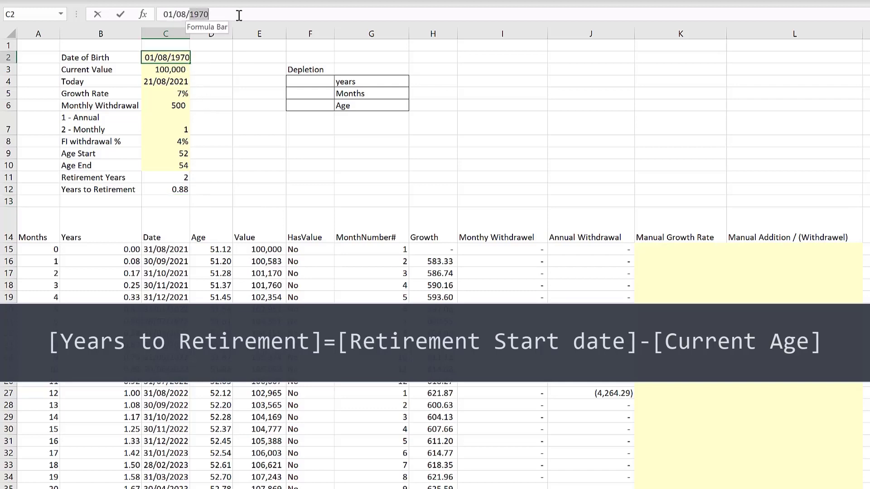
type("2")
type("000")
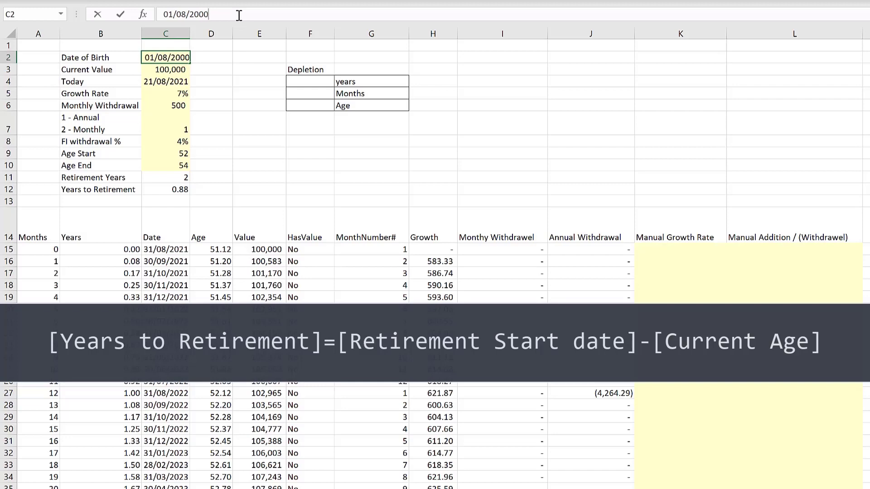
key("Return")
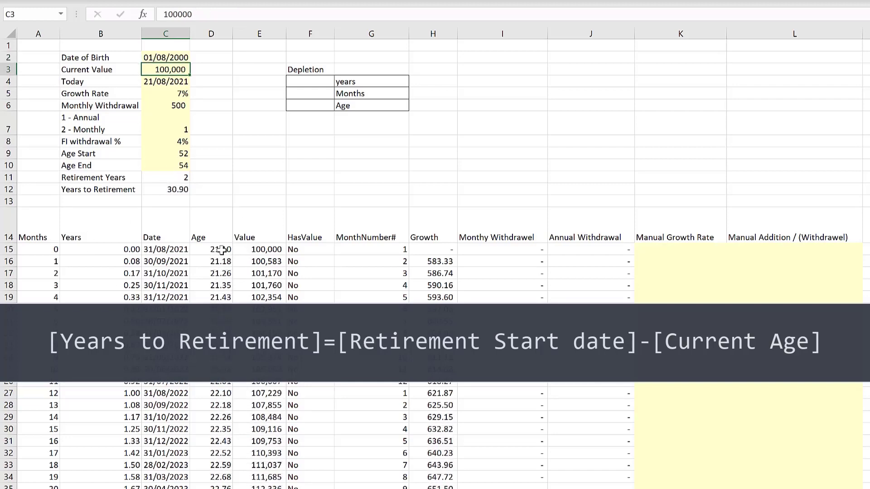
left_click(174, 57)
left_click_drag(190, 16, 209, 16)
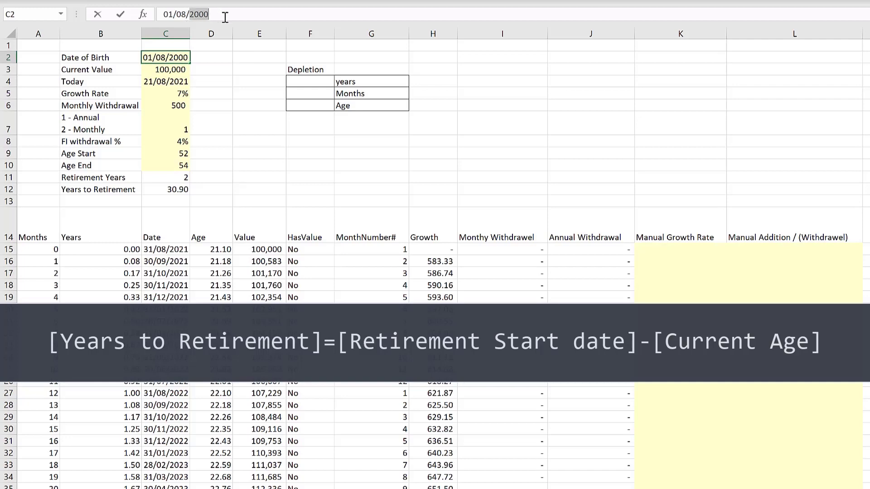
type("1970")
key("Return")
- Switch the withdrawal type to 2 for monthly withdrawals
left_click(303, 149)
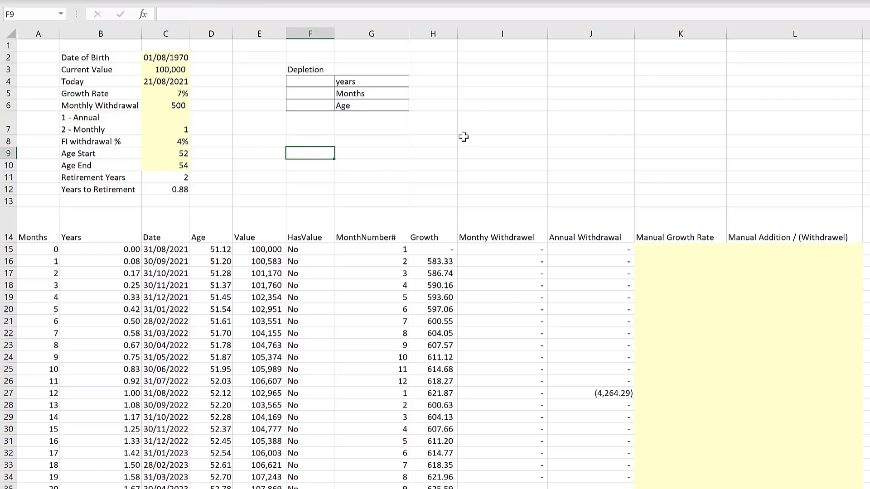
left_click(185, 124)
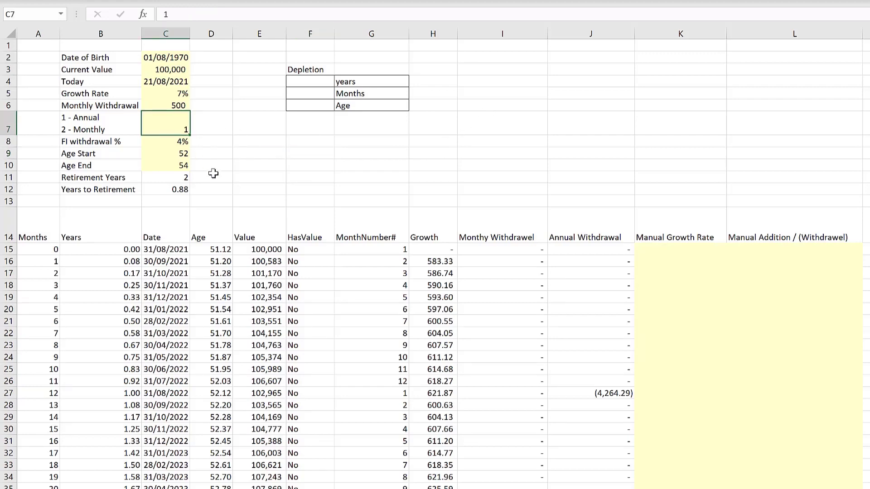
key("BackSpace")
type("2")
key("Return")
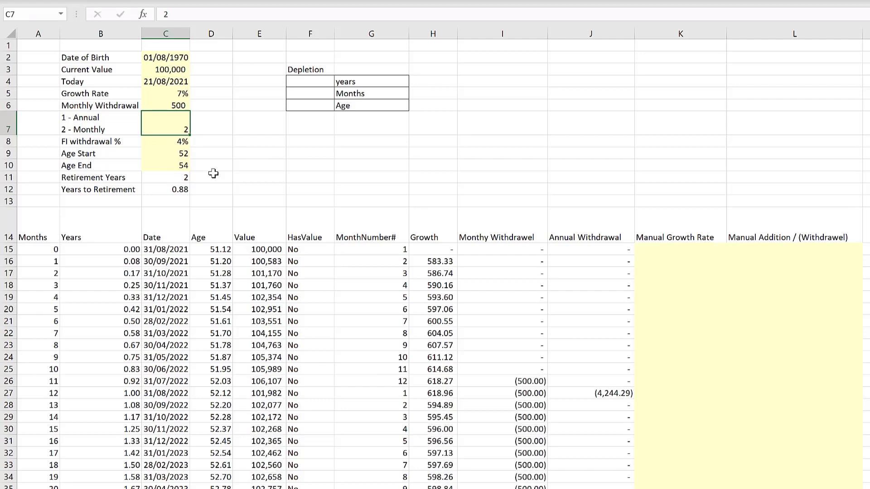
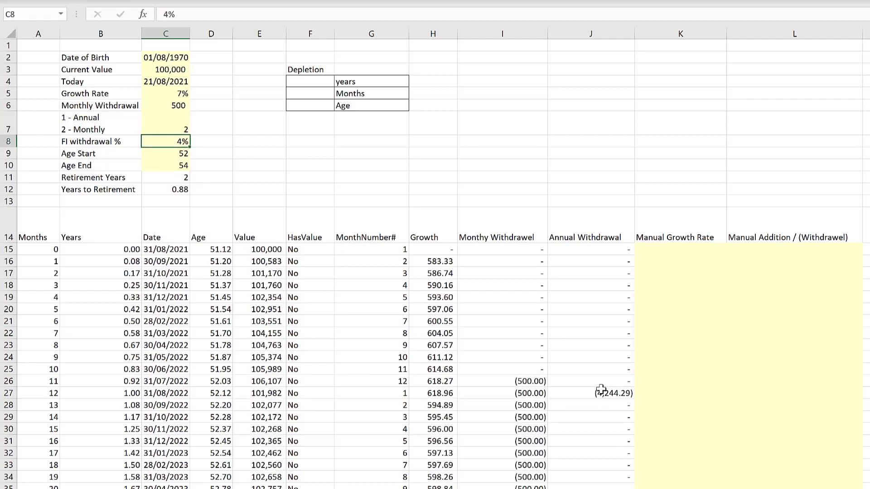
- Wrap the Annual Withdrawal formula in J16 in =IF($C$7=1,…,0) so it only applies to annual withdrawals, and fill it down the column
left_click(584, 262)
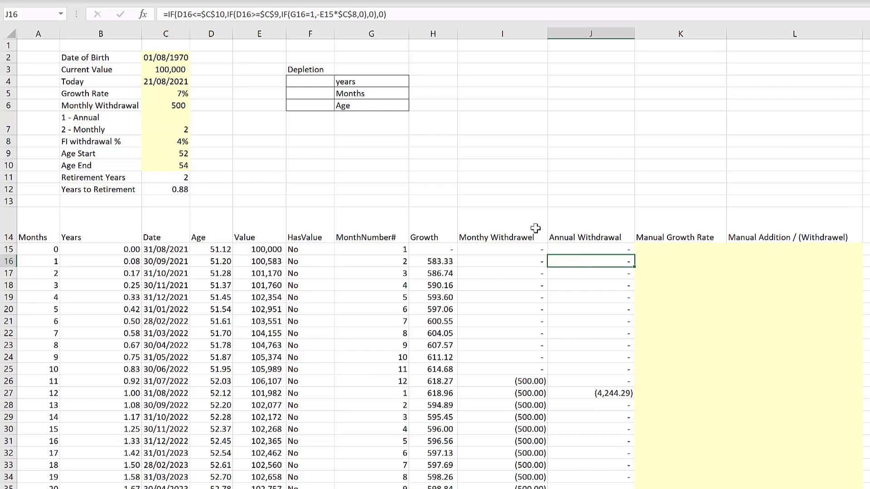
left_click(166, 14)
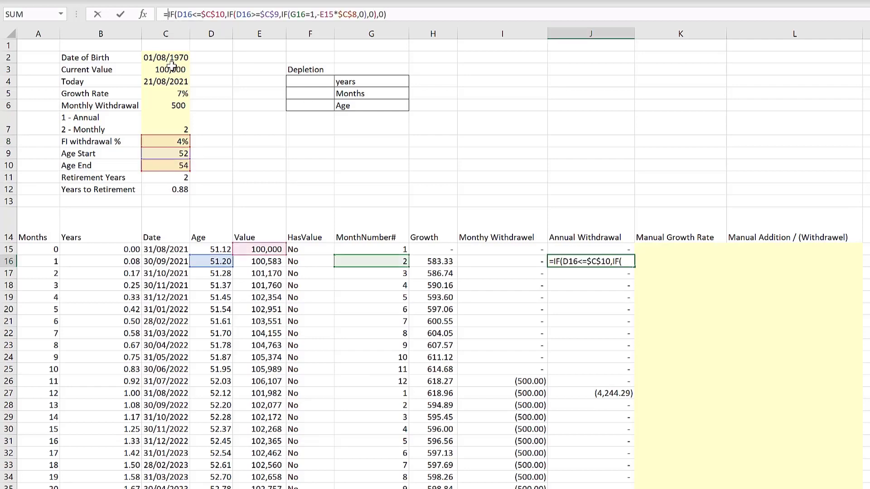
type("if(")
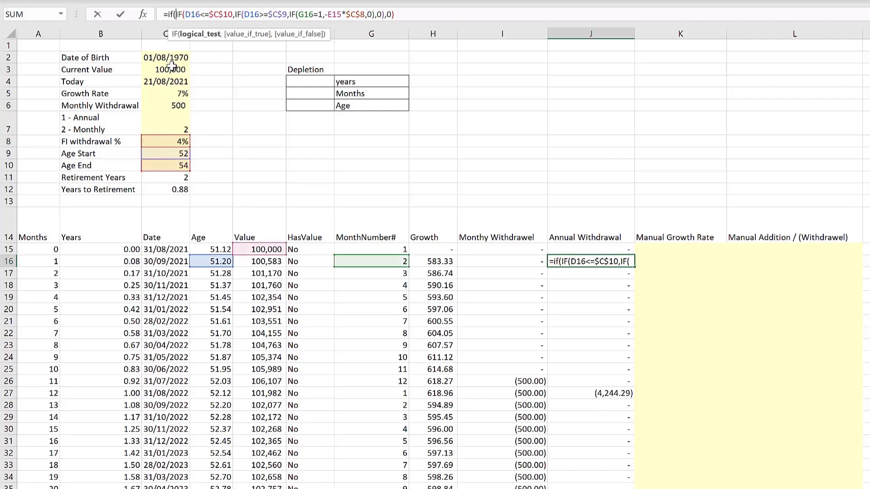
left_click(168, 131)
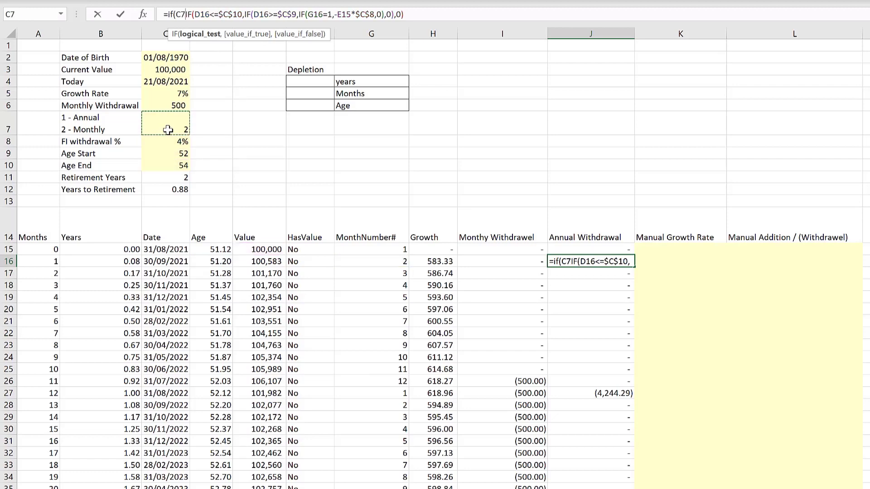
type("=1")
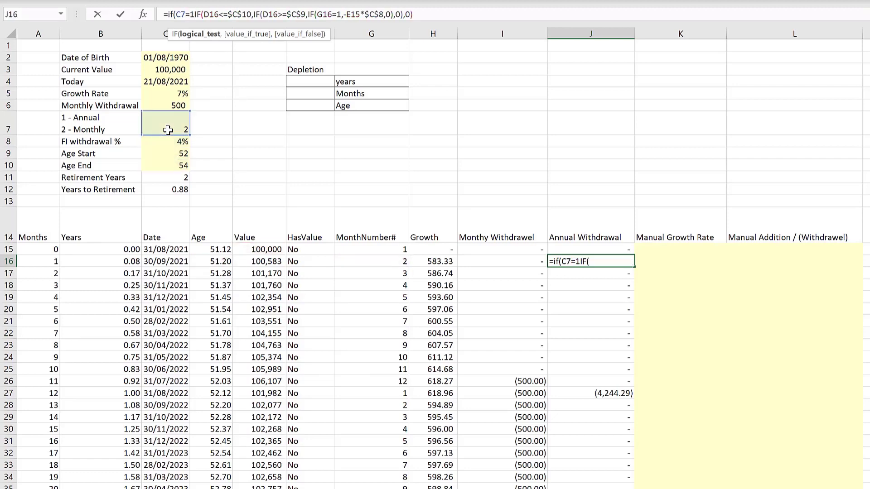
type(",")
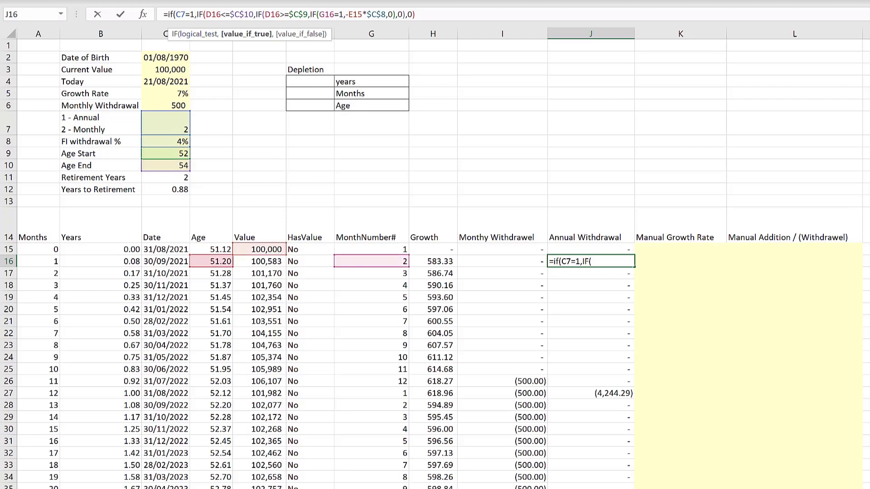
left_click(421, 17)
type(",")
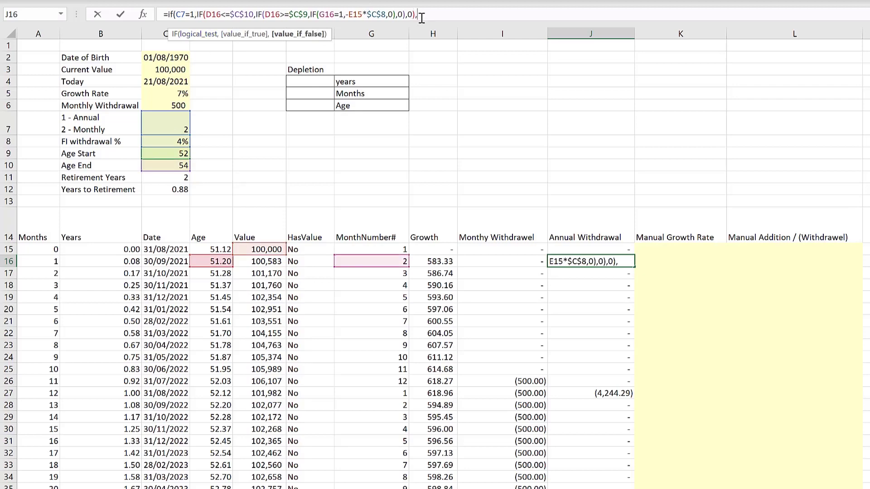
type("0)")
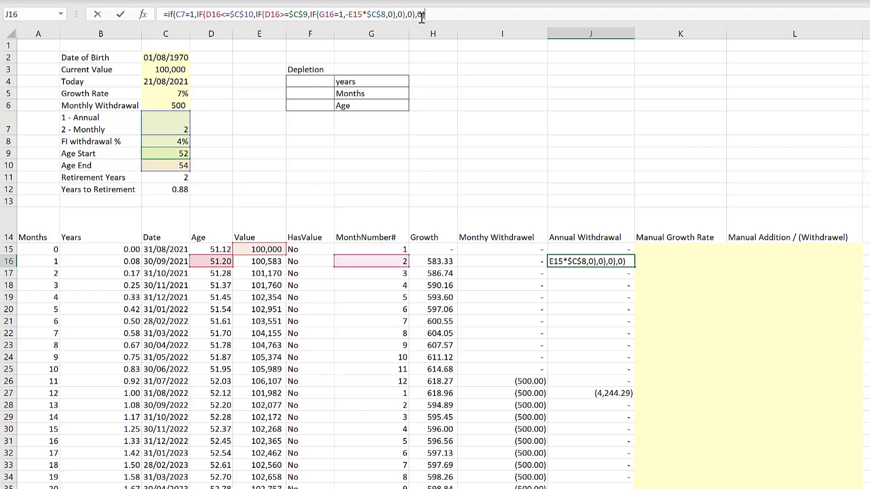
left_click(179, 15)
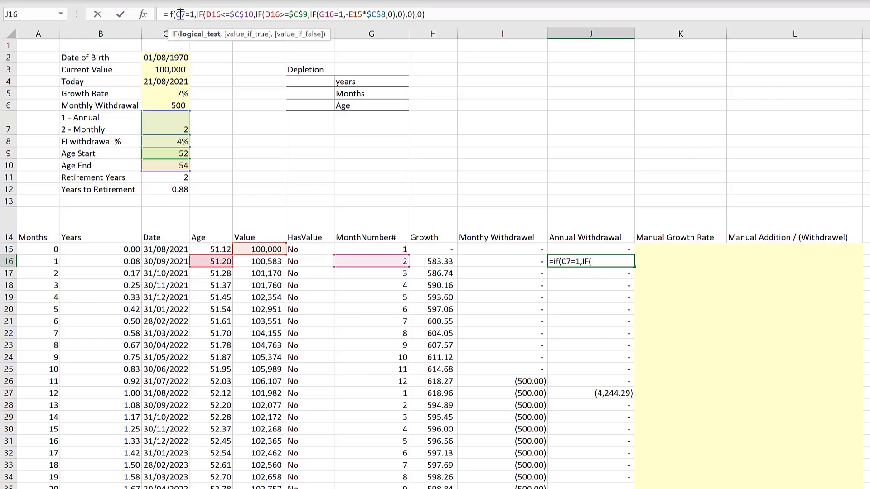
key("F4")
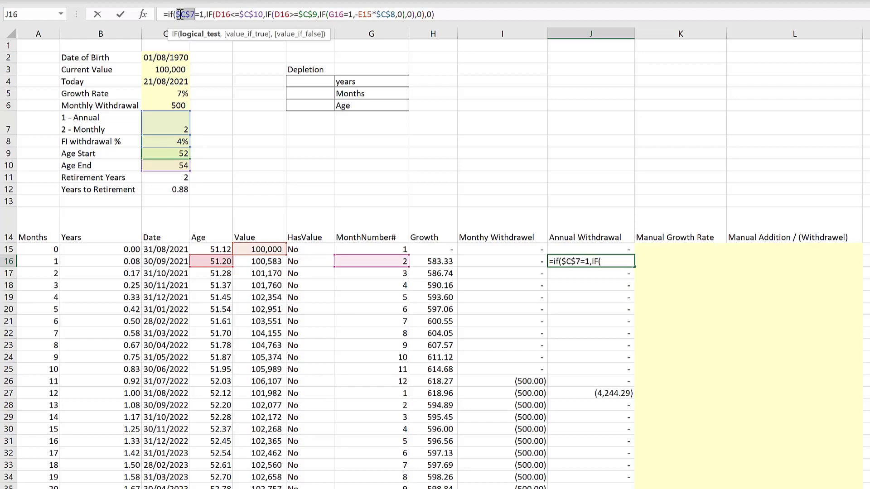
key("Return")
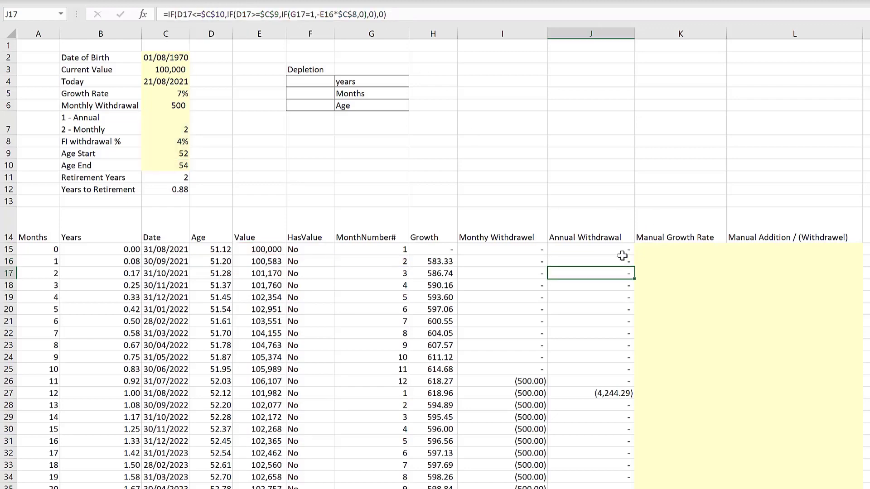
left_click(621, 261)
double_click(636, 267)
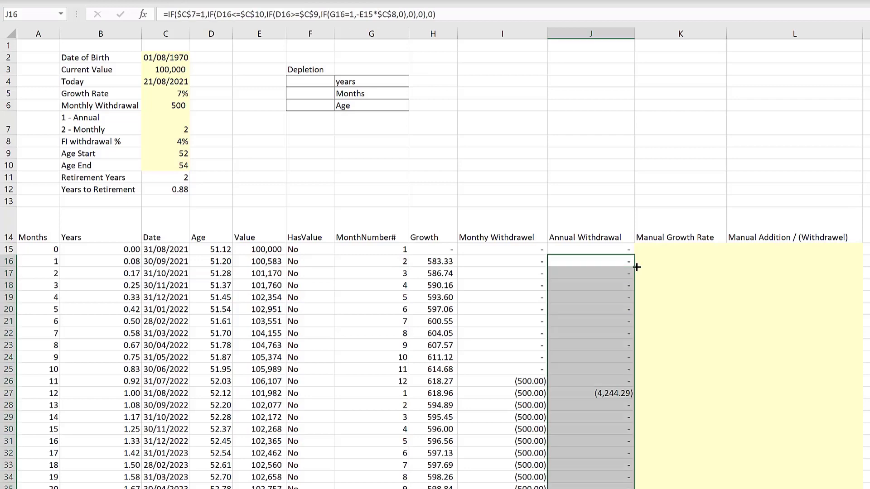
- Temporarily switch the withdrawal type to 1 to test the annual withdrawals, then set it back to 2
left_click(170, 125)
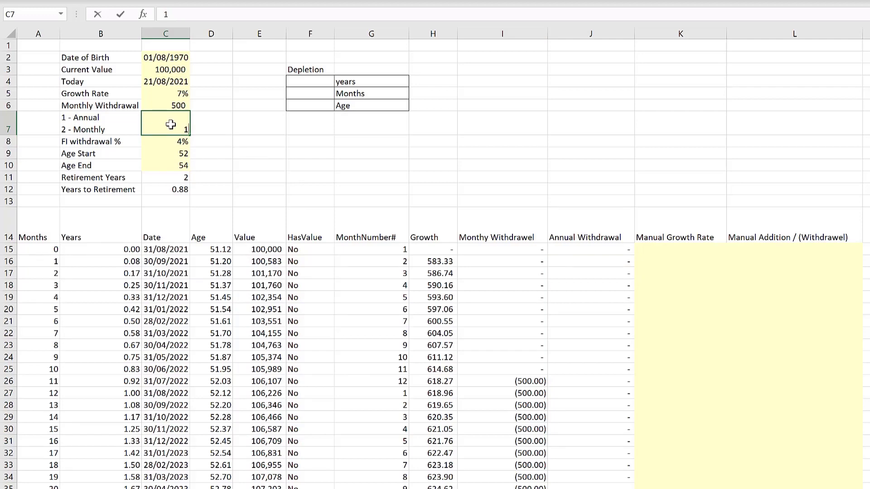
type("1")
key("Return")
left_click(170, 124)
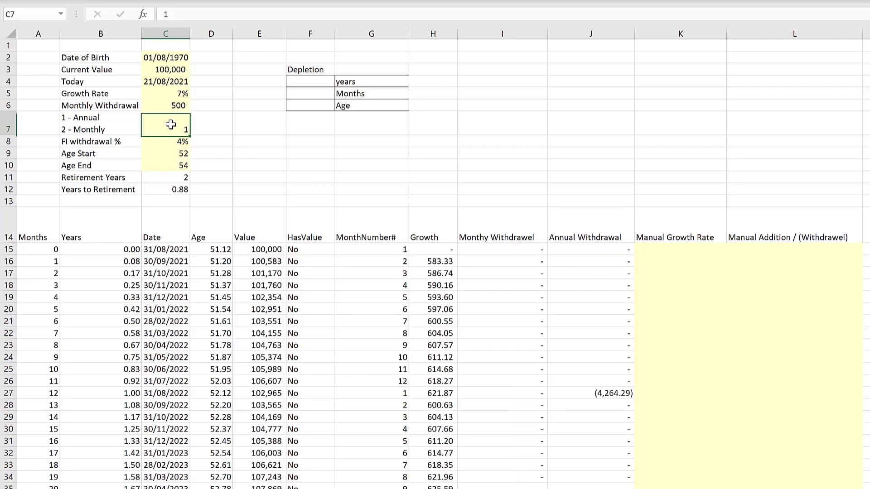
type("2")
key("Return")
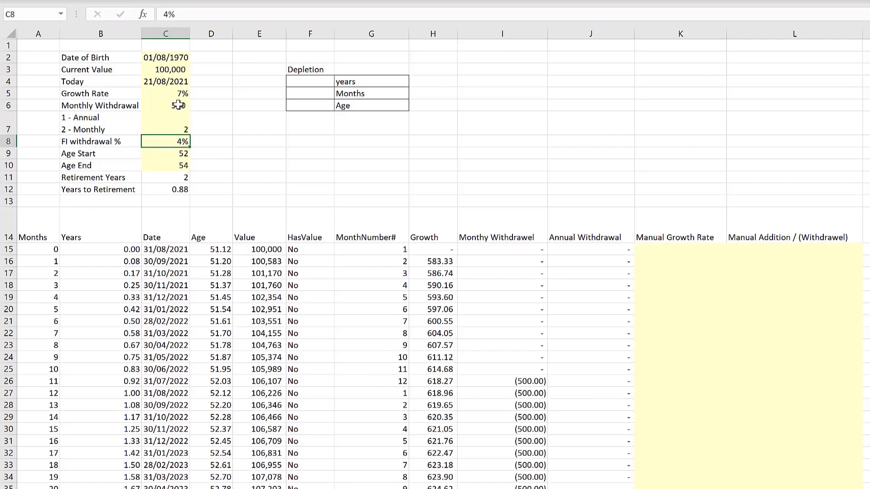
- Set the Monthly Withdrawal to 10,000
left_click(178, 105)
type("10000")
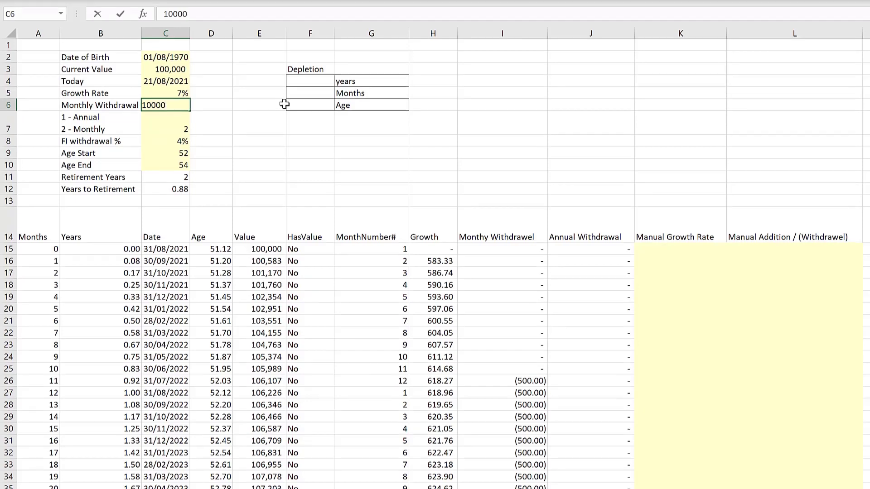
key("Return")
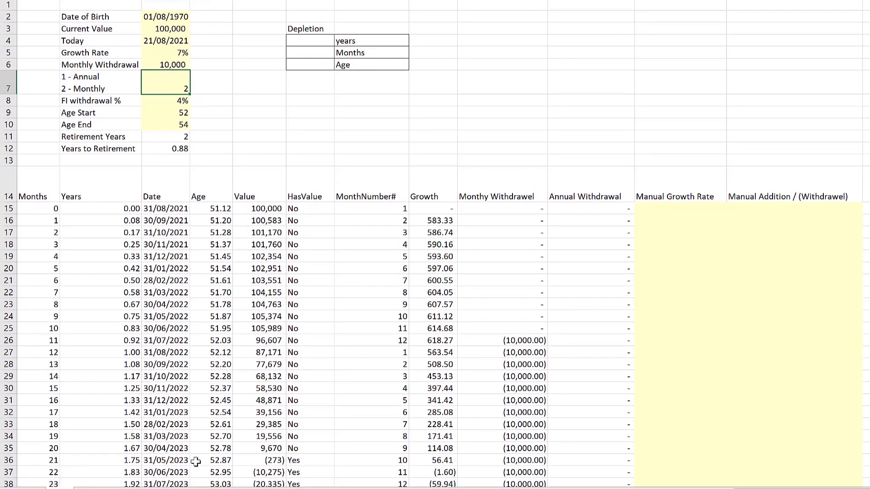
- Correct the HasValue formula in F15 to =IF(E15>0,"Yes","No"), fill it down, and check the row where it turns No
left_click_drag(140, 459, 498, 460)
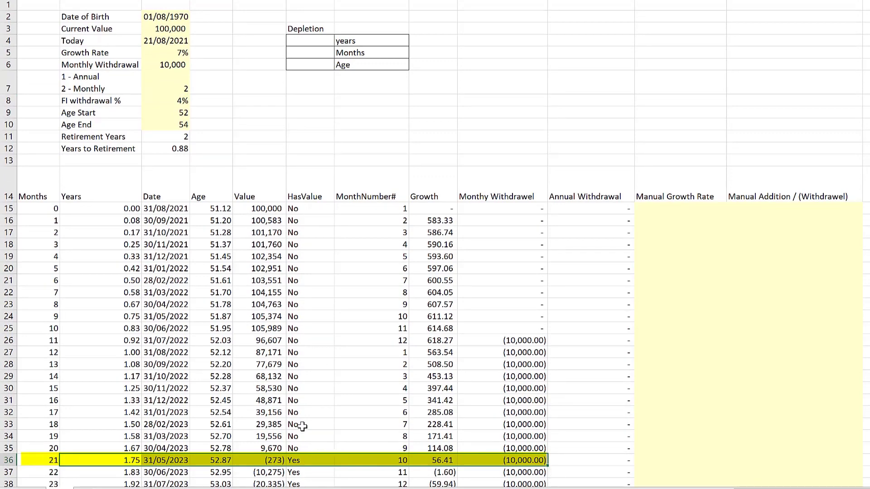
left_click(291, 208)
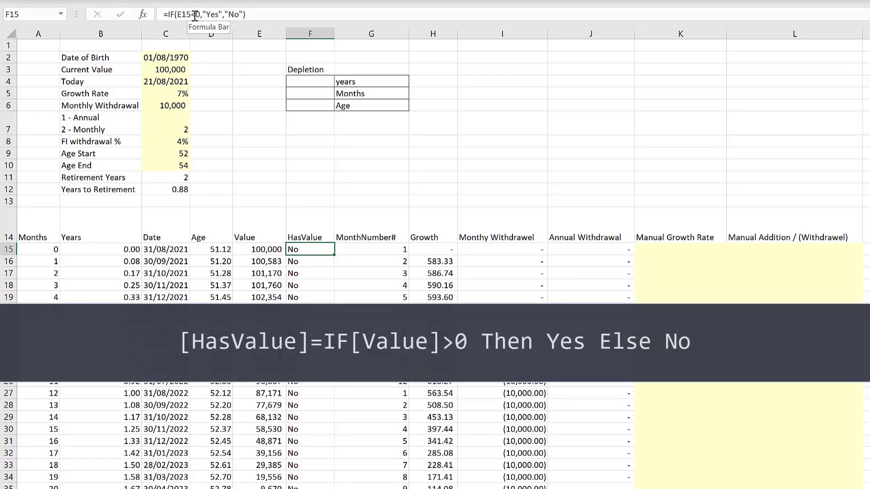
left_click(195, 16)
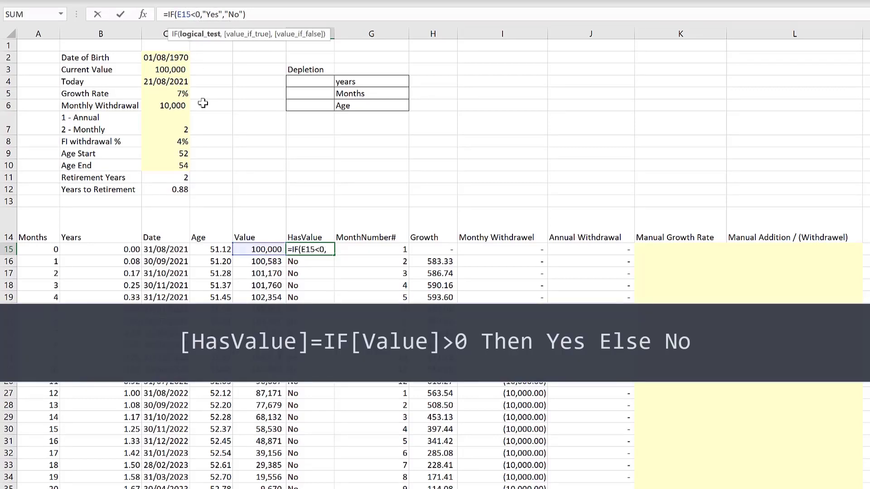
key("BackSpace")
type(">")
key("Return")
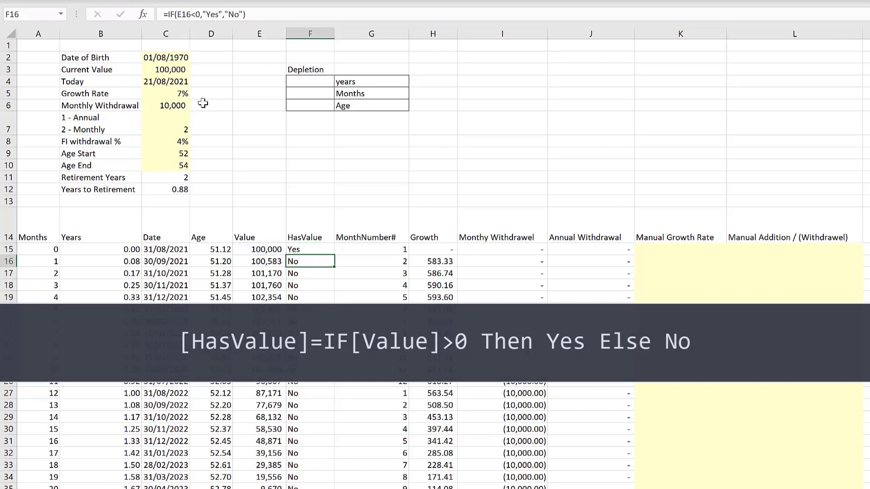
left_click(328, 251)
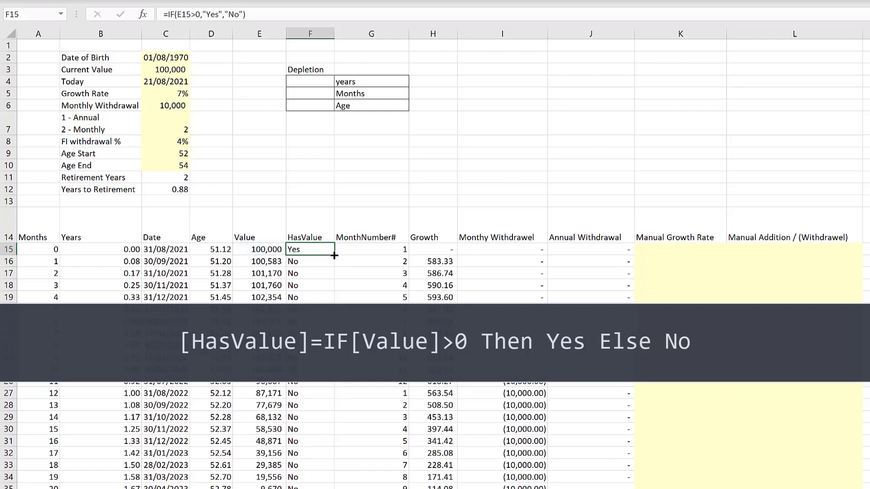
double_click(334, 255)
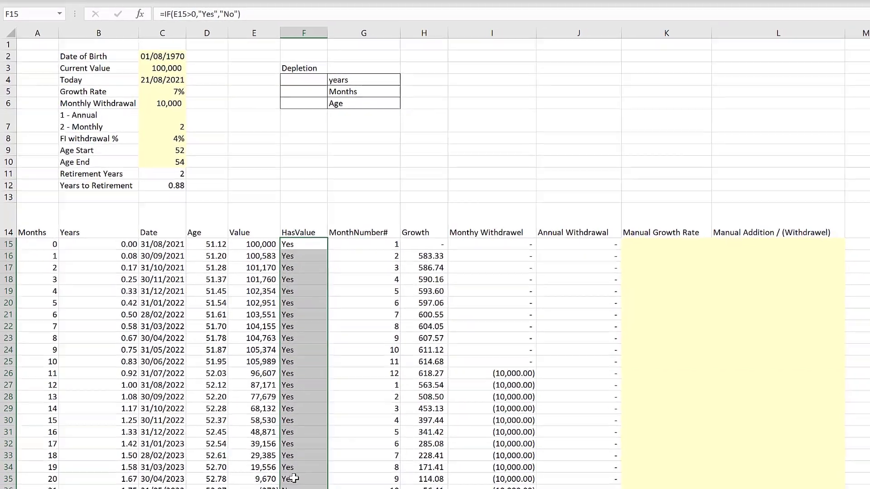
left_click(293, 479)
left_click_drag(246, 488, 293, 488)
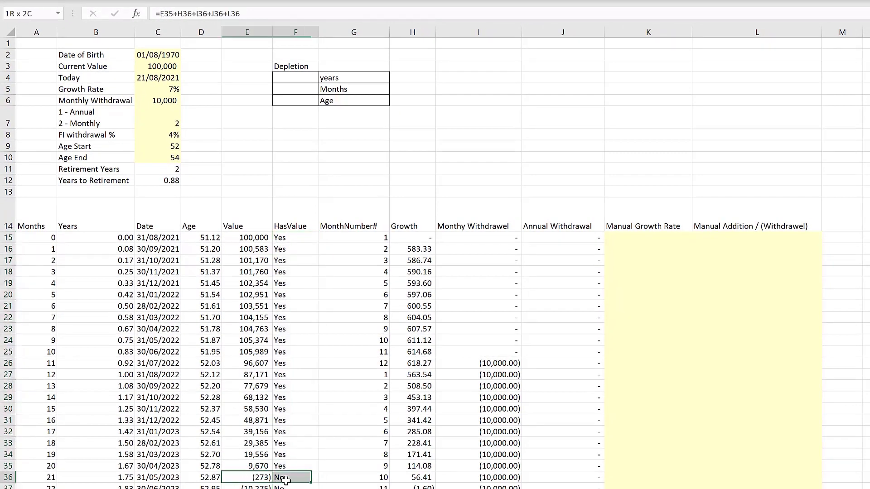
left_click(287, 483)
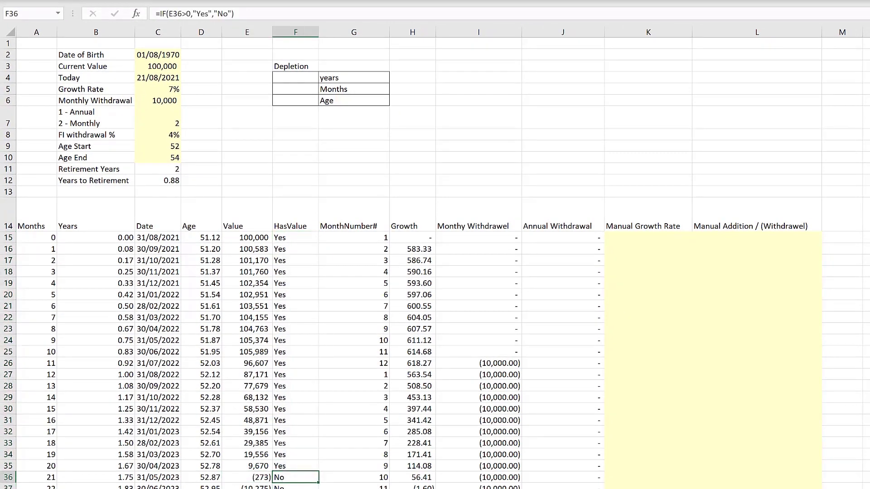
- Enter =MATCH("No",F15:F1215,0) in the Depletion years cell to locate the first row without value
left_click(393, 133)
left_click(299, 77)
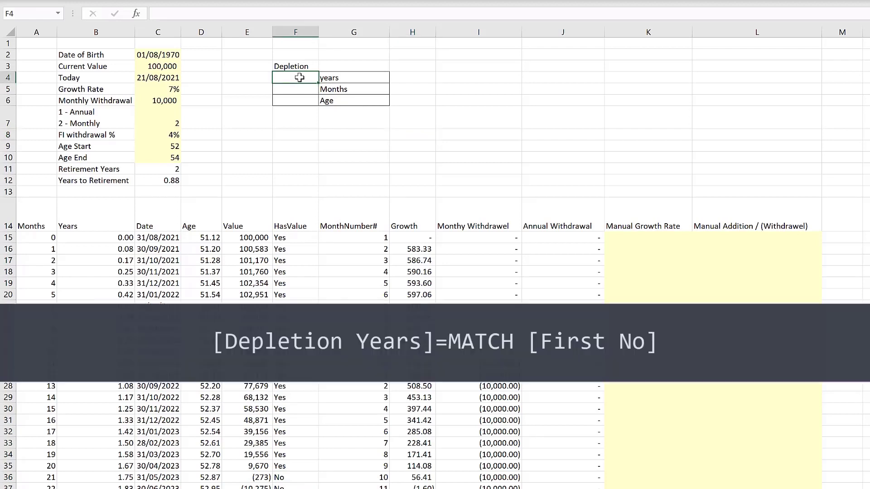
type("=ma")
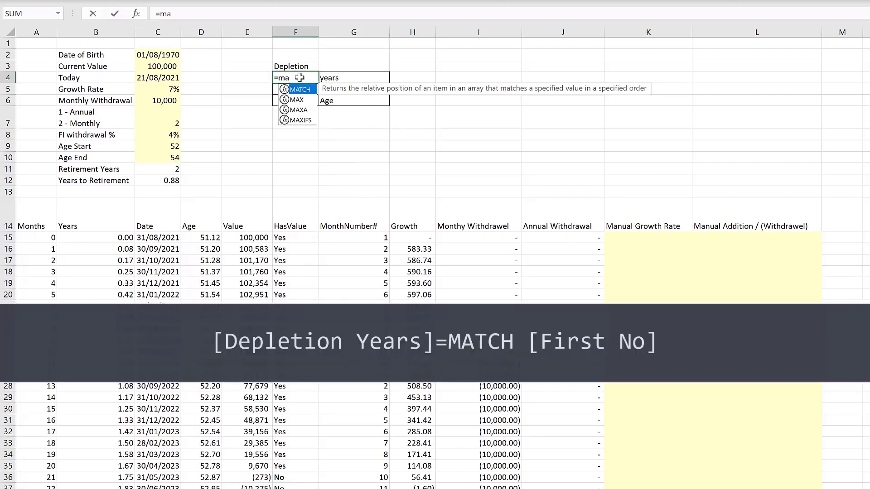
key("Tab")
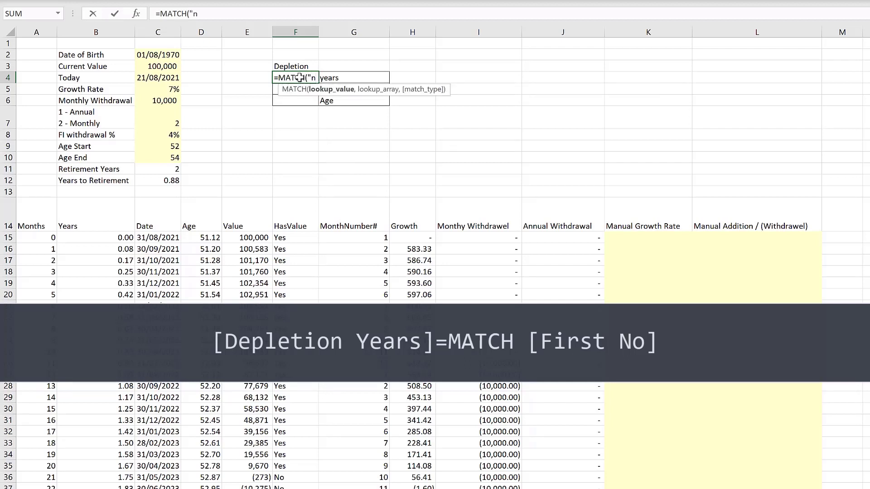
type("\"No\",")
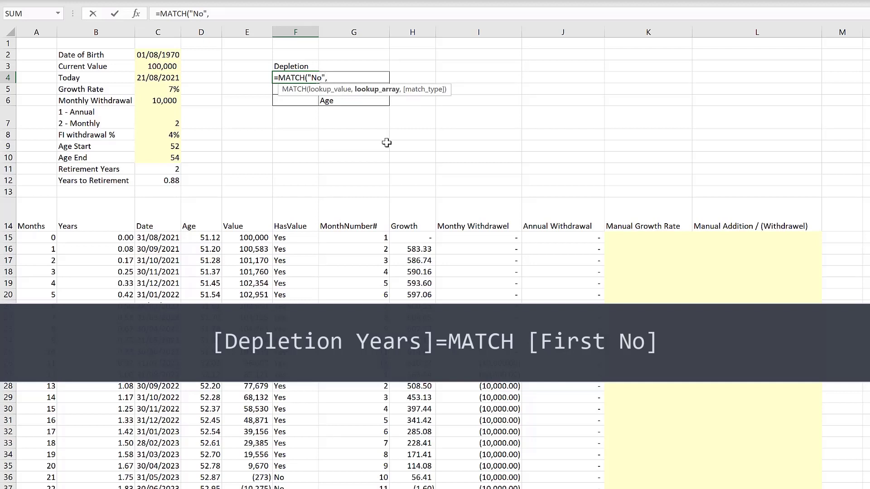
left_click(307, 238)
key("ctrl+shift+Down")
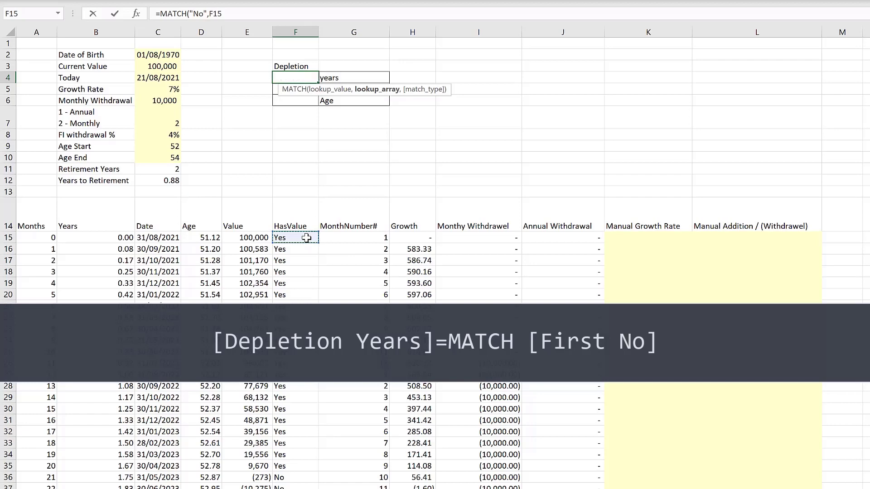
key("Return")
scroll(300, 217, "up", 2)
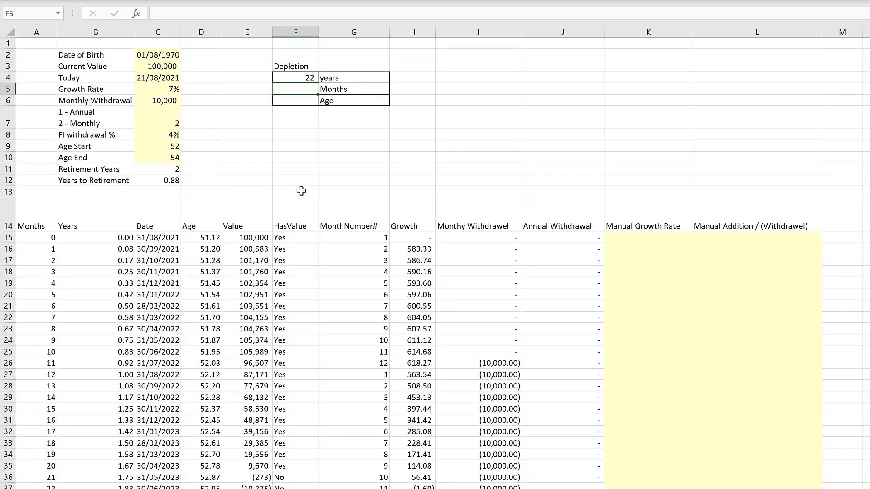
- Wrap the Depletion years MATCH formula in INDEX over B15:B1215 so it returns the Years value of the first No row
left_click(306, 77)
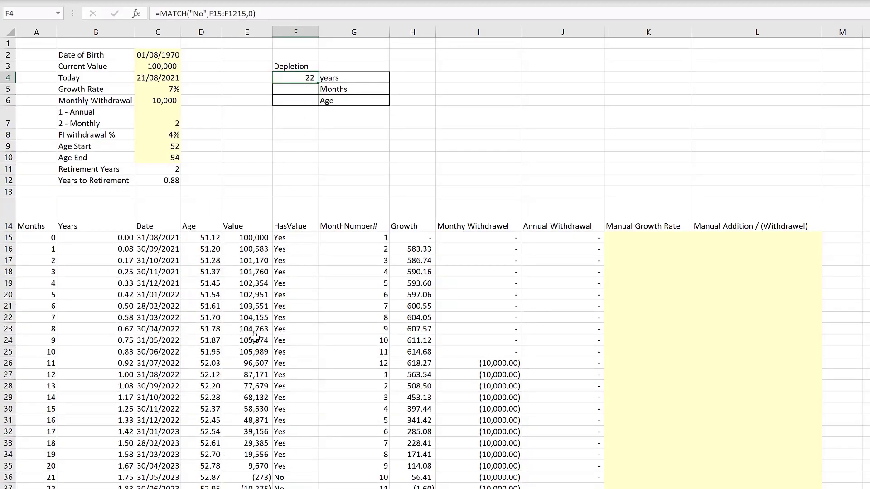
left_click_drag(252, 237, 267, 477)
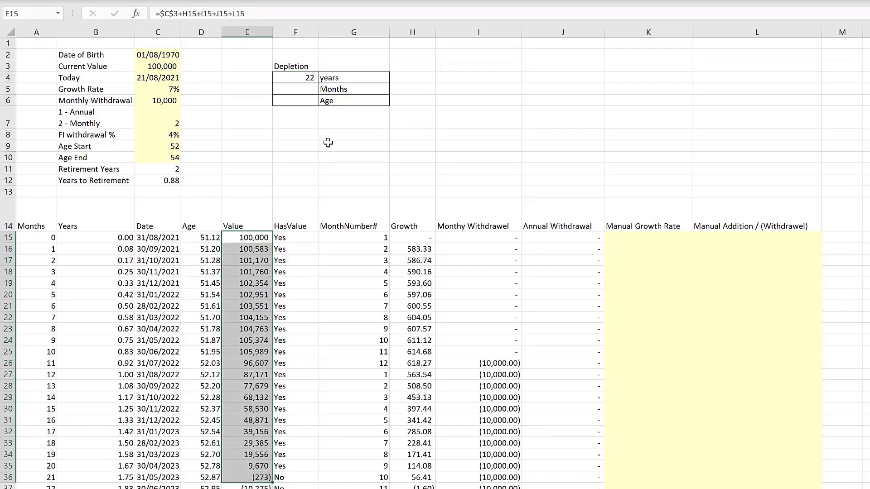
left_click(287, 75)
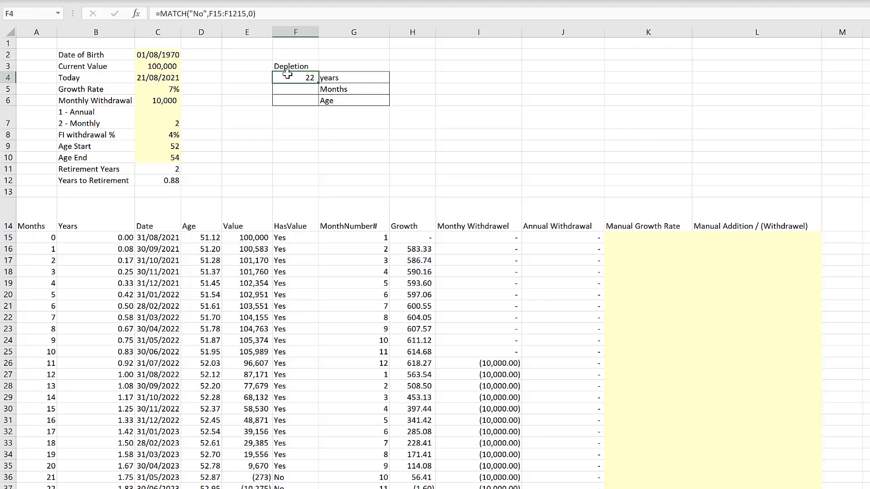
left_click(161, 14)
type("ind")
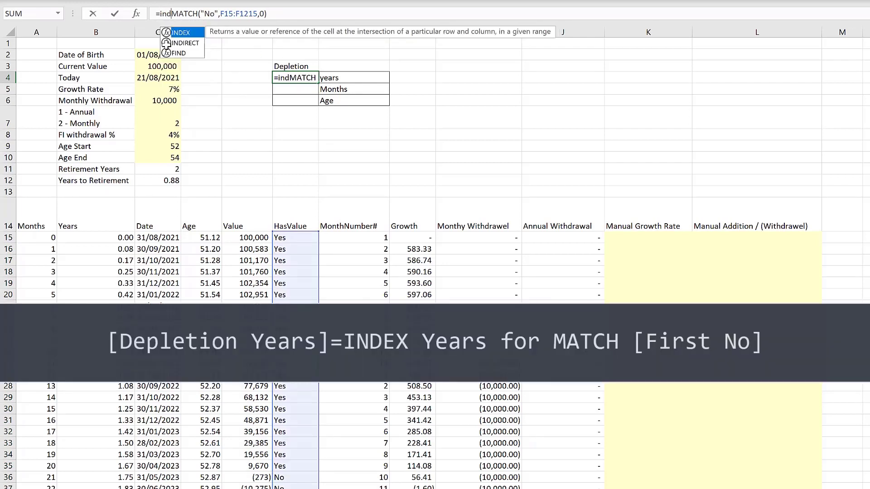
key("Tab")
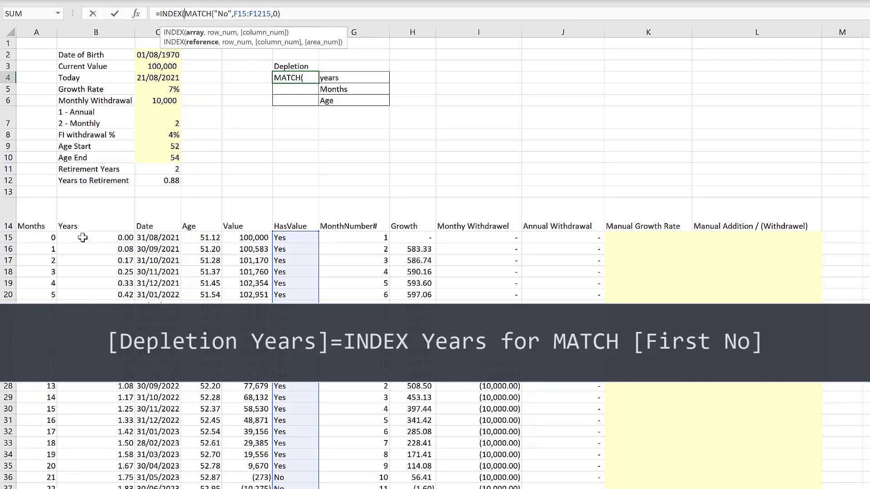
left_click_drag(83, 237, 82, 252)
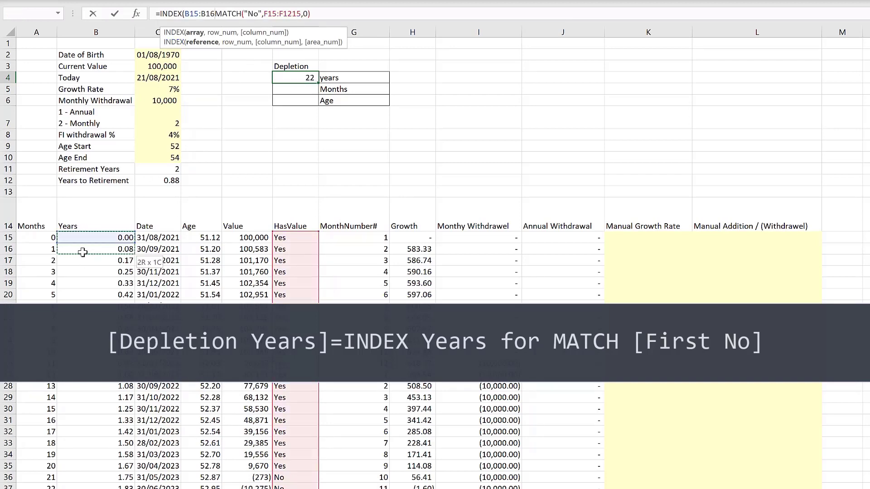
key("ctrl+shift+Down")
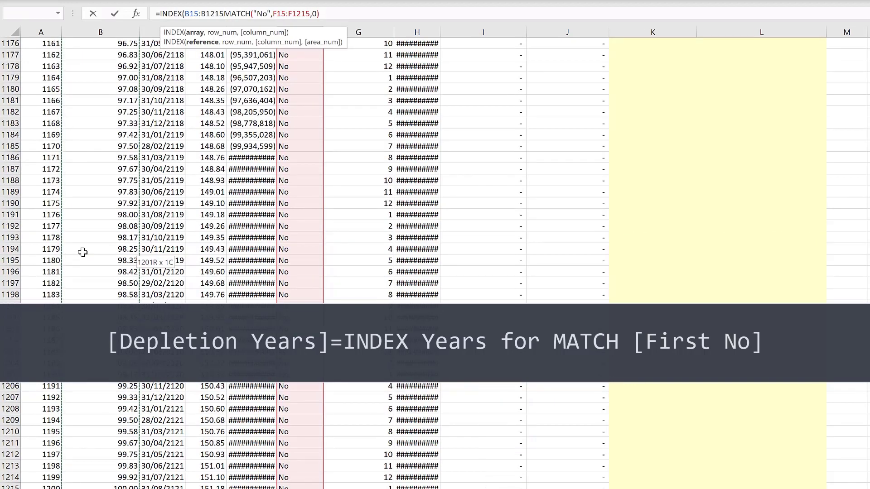
type(",")
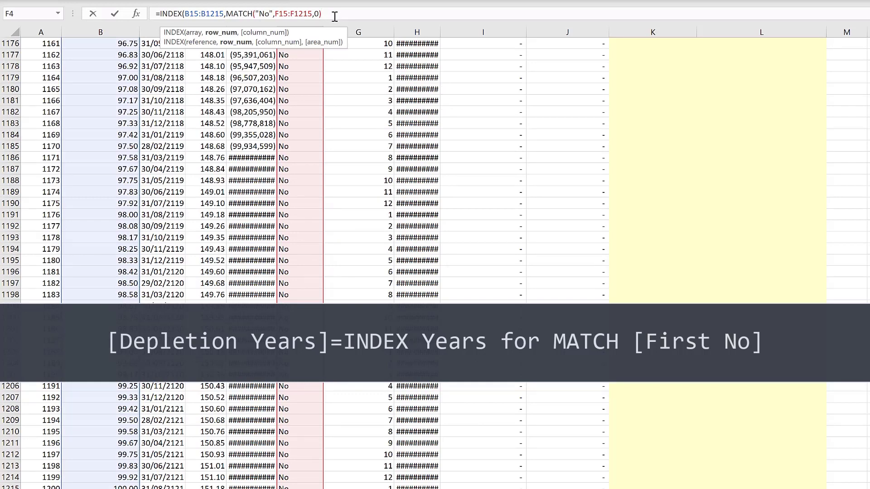
type(")")
key("Return")
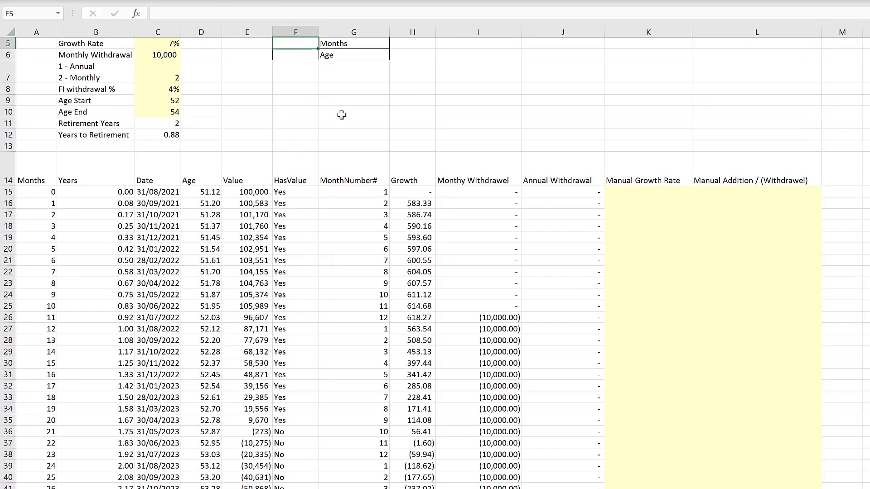
- Compare the Depletion years result against the first row whose HasValue turns No
scroll(342, 115, "up", 2)
left_click(303, 78)
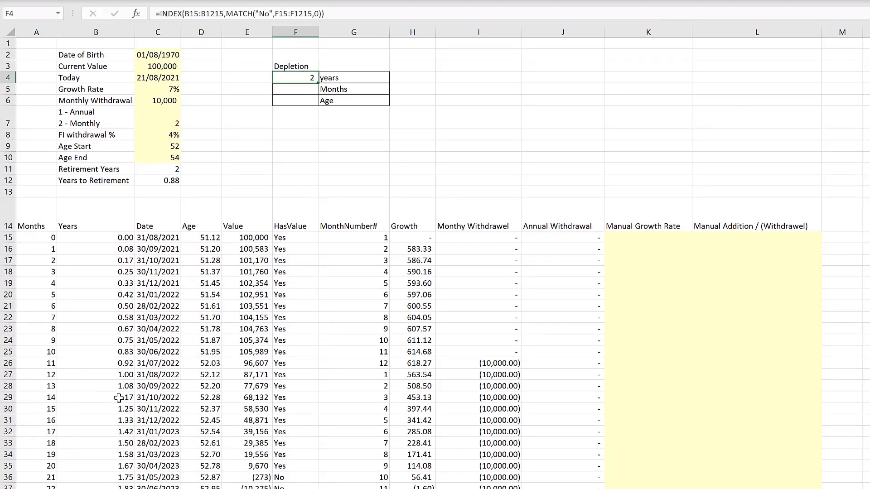
scroll(118, 398, "down", 1)
left_click_drag(258, 443, 41, 445)
scroll(278, 159, "up", 1)
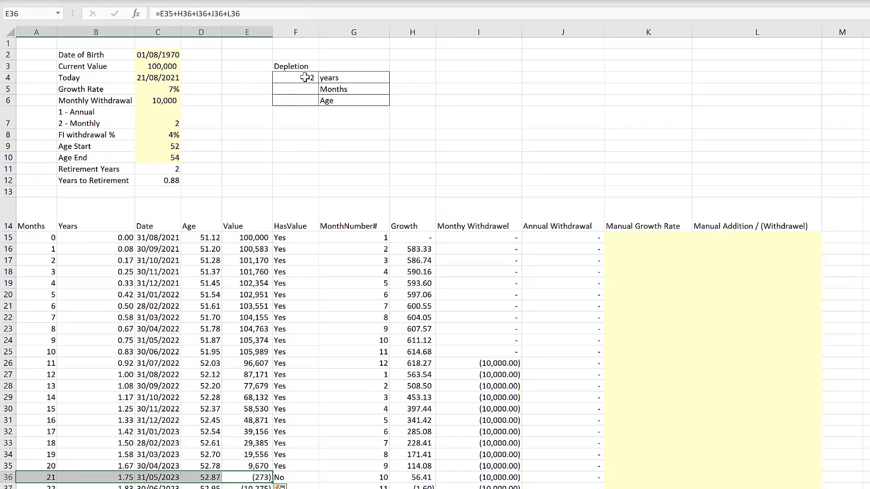
left_click(305, 77)
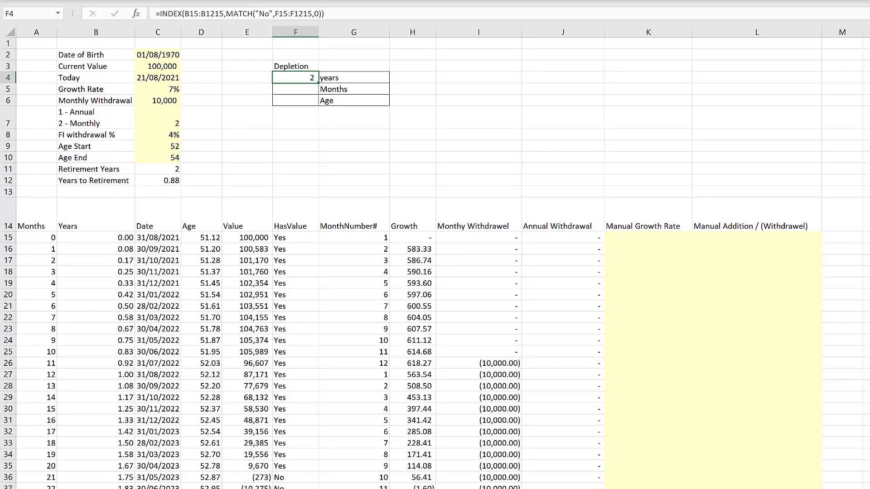
key("alt+f")
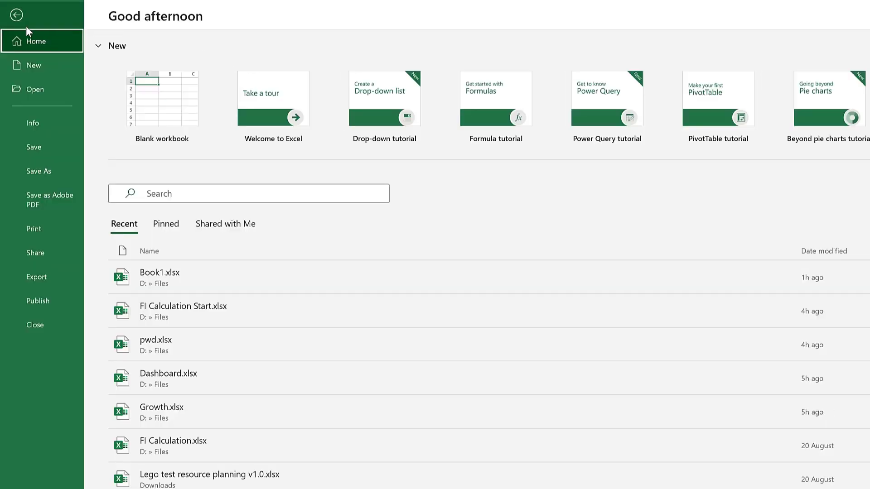
left_click(16, 16)
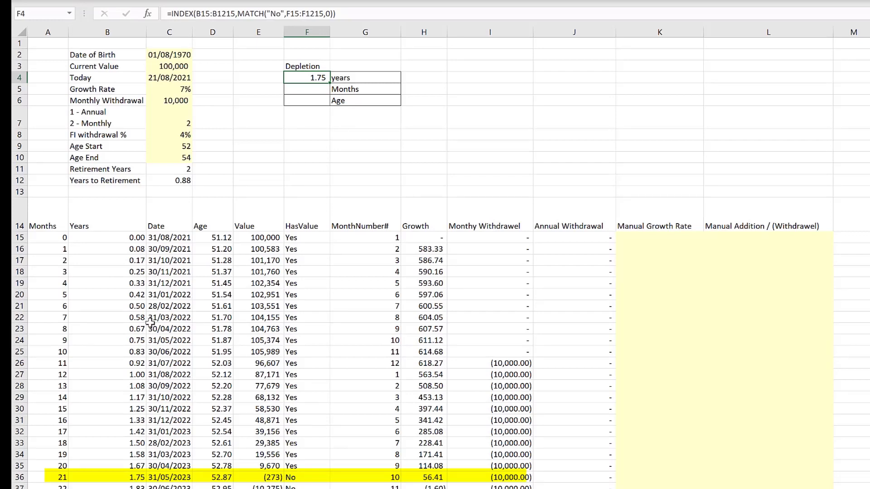
- Copy the Depletion years formula into the Months and Age cells of the Depletion table
left_click(292, 122)
left_click(324, 91)
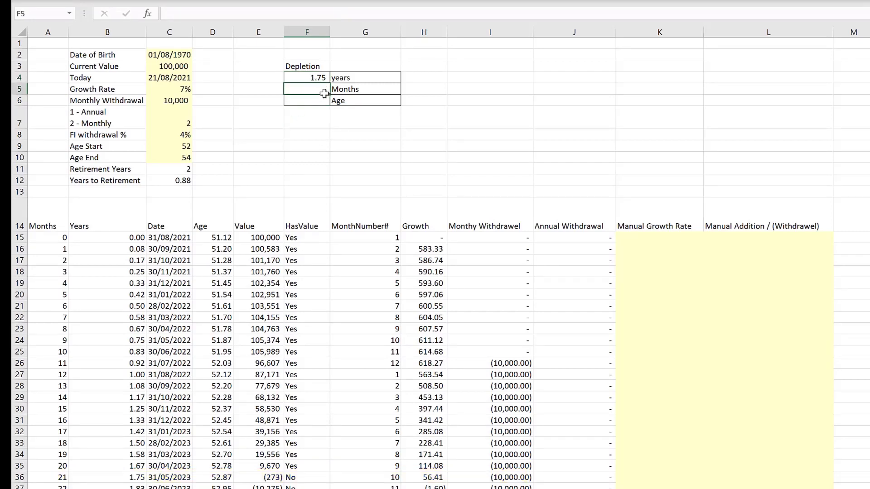
left_click(344, 78)
left_click(315, 86)
left_click(319, 77)
left_click(343, 14)
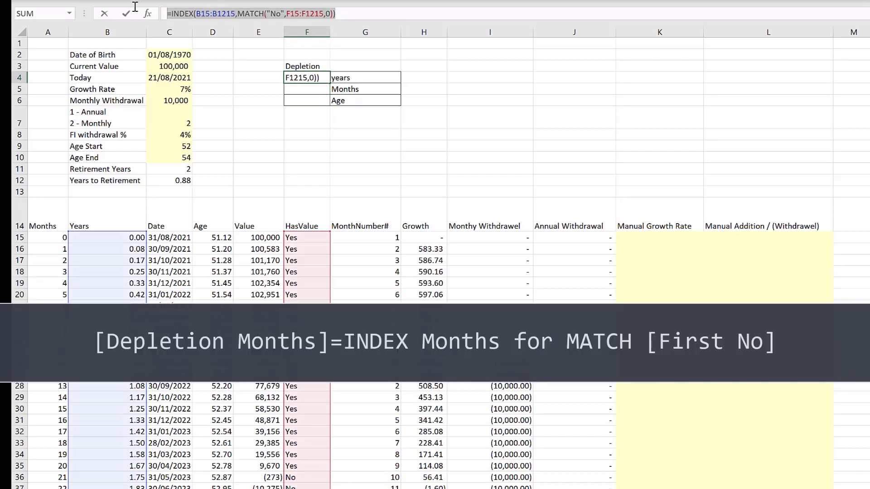
left_click(126, 14)
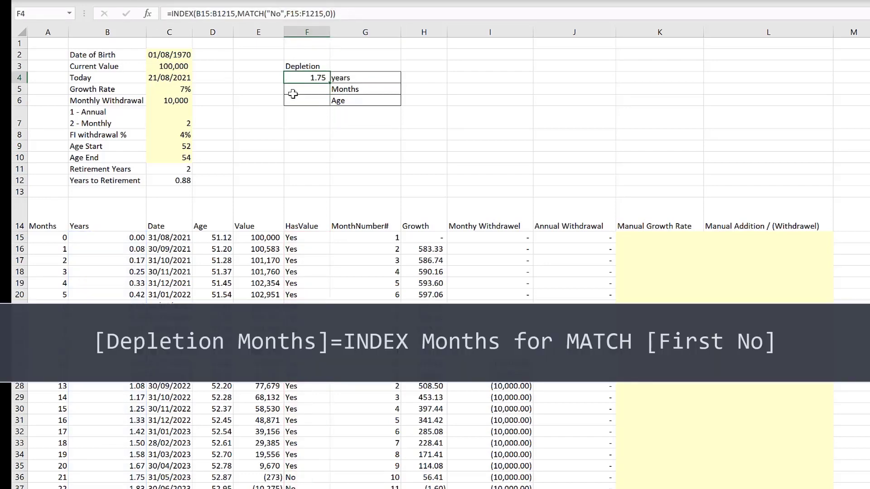
left_click(318, 87)
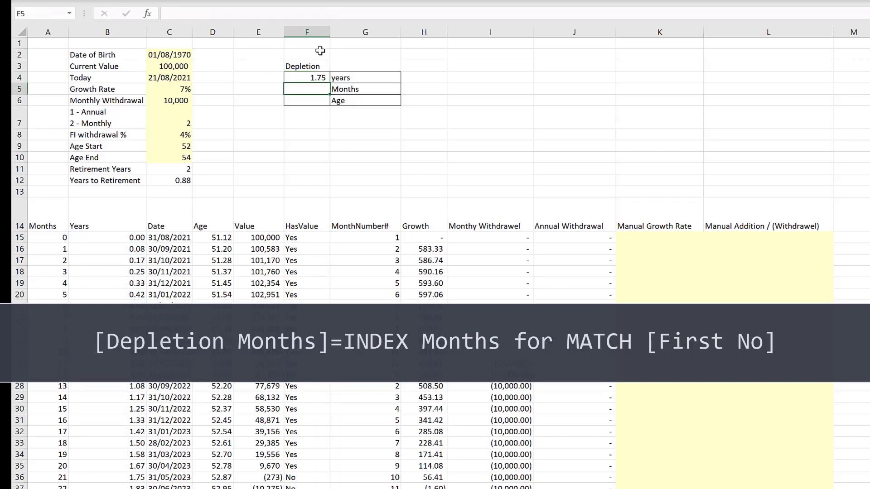
left_click(328, 14)
type("=INDEX(B15:B1215,MATCH(\"No\",F15:F1215,0))")
key("Return")
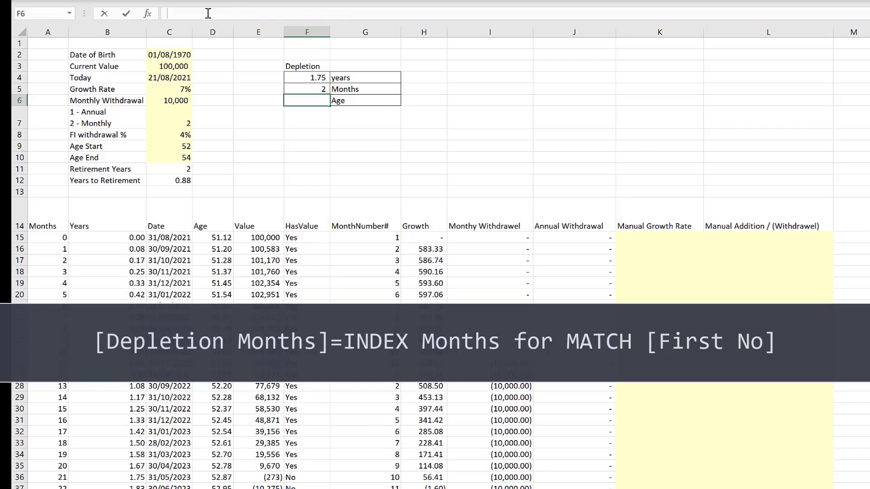
type("=INDEX(B15:B1215,MATCH(\"No\",F15:F1215,0))")
key("Return")
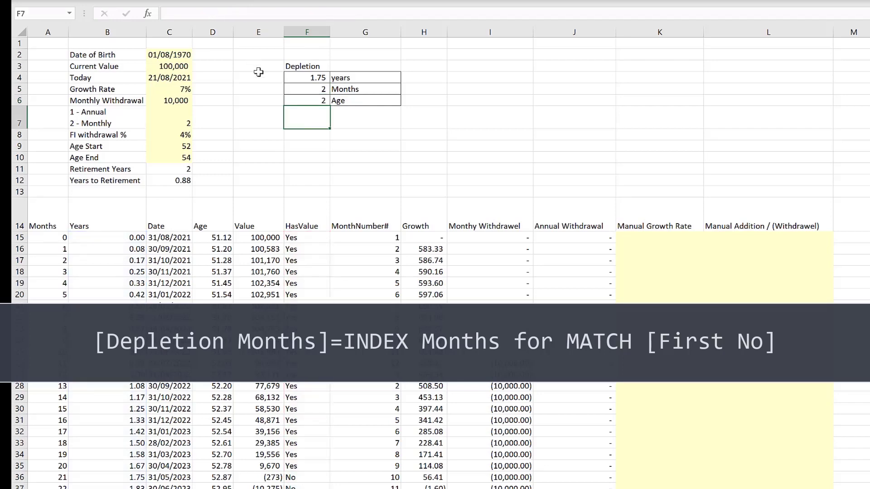
- Change the Months formula's INDEX range to A15:A1215 so it returns the Months value
left_click(311, 88)
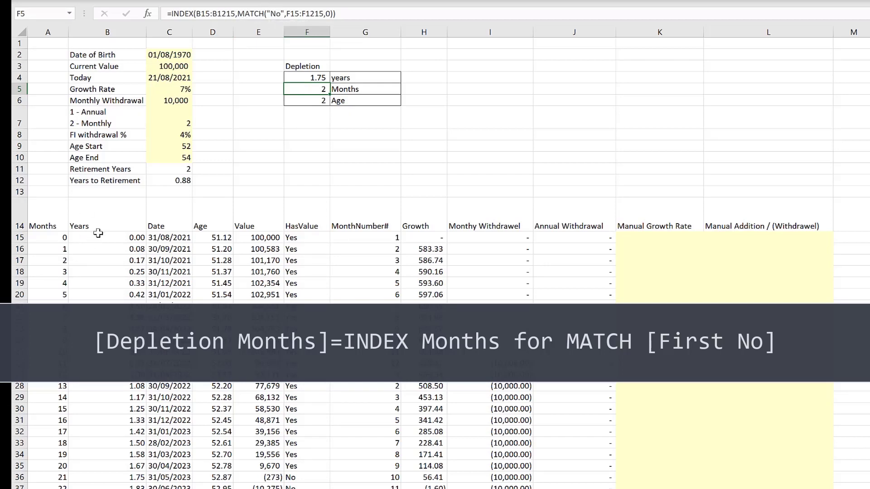
left_click(196, 13)
type("A")
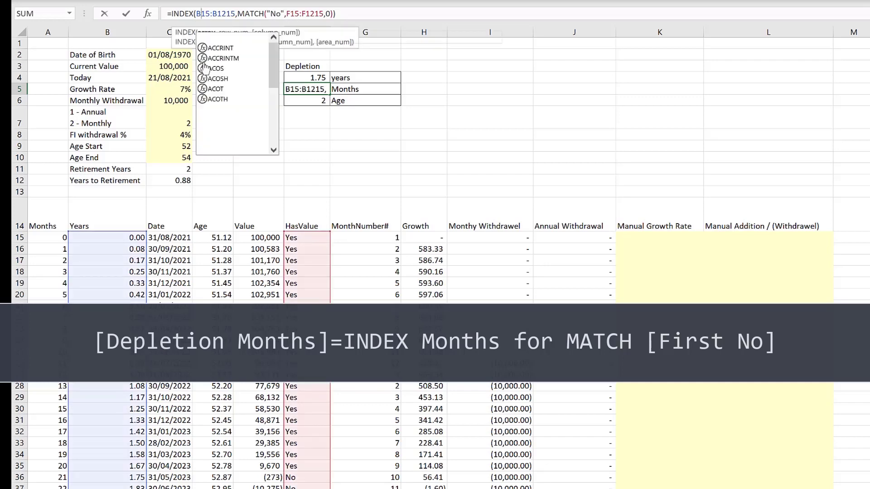
key("Delete")
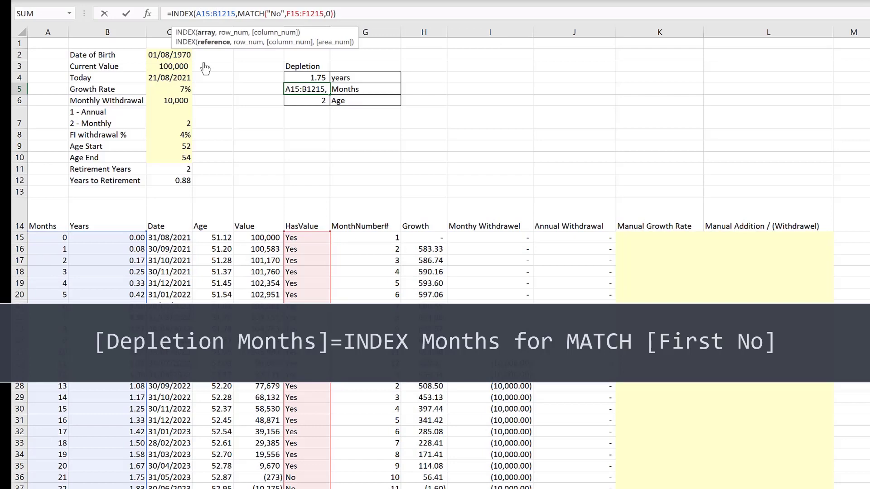
type("A")
key("Delete")
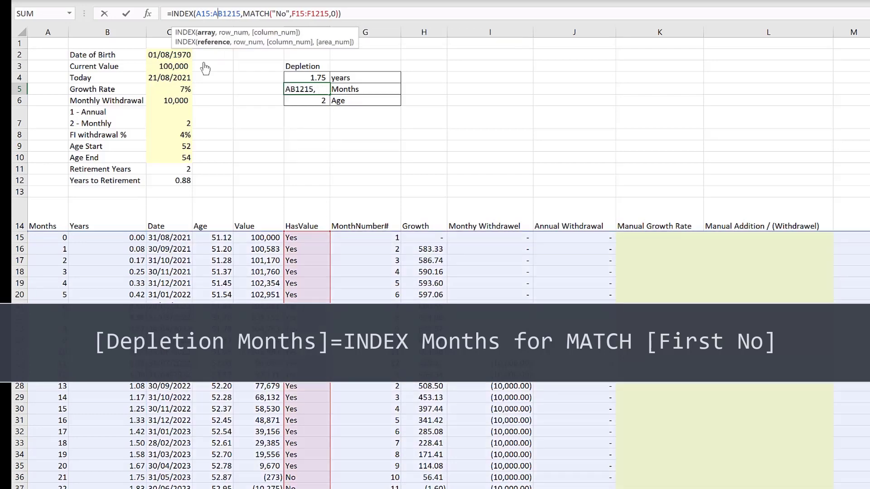
key("Return")
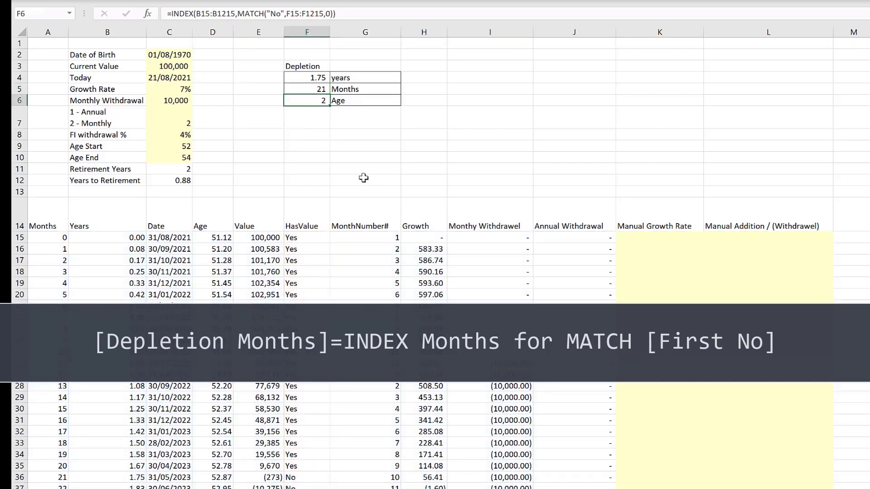
left_click(305, 90)
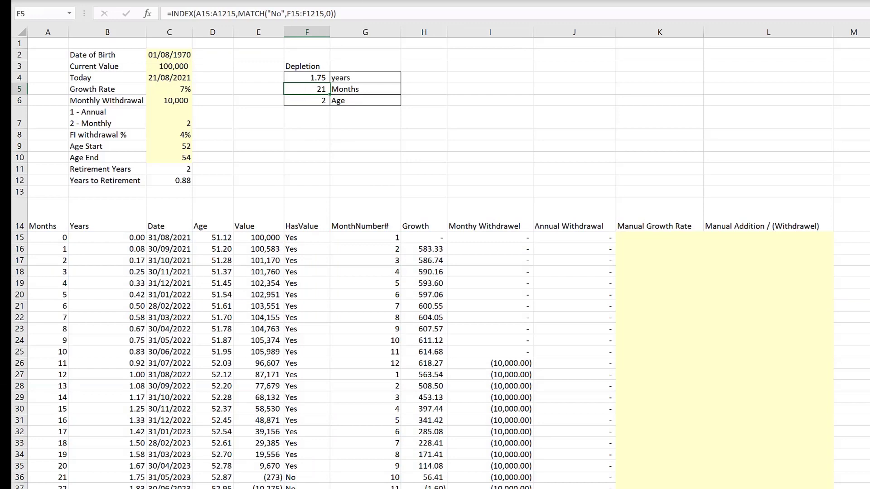
key("alt+h")
key("0")
left_click(457, 0)
left_click(457, 1)
- Change the Age formula's INDEX range to D15:D1215 and display the result with two decimal places
left_click(320, 100)
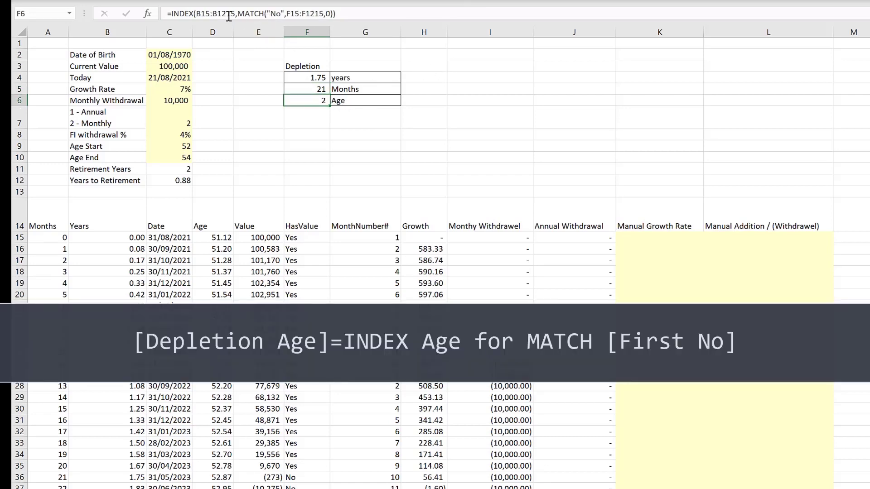
left_click(195, 13)
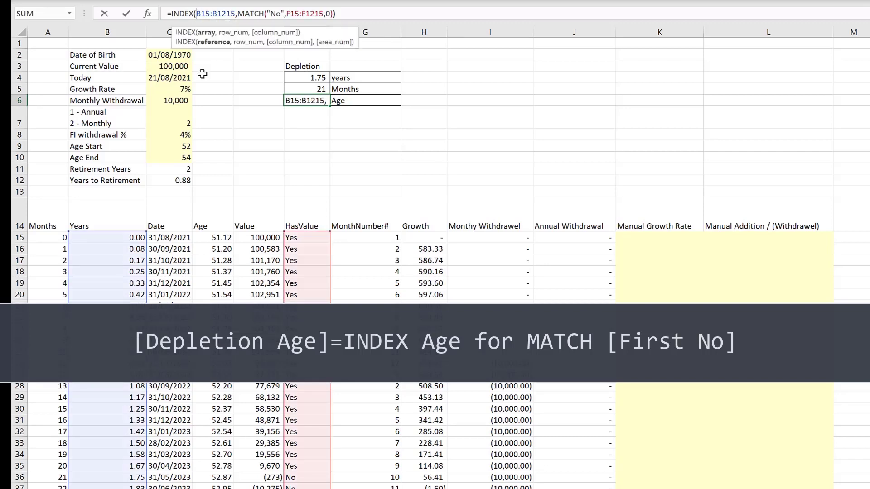
type("D")
key("Delete")
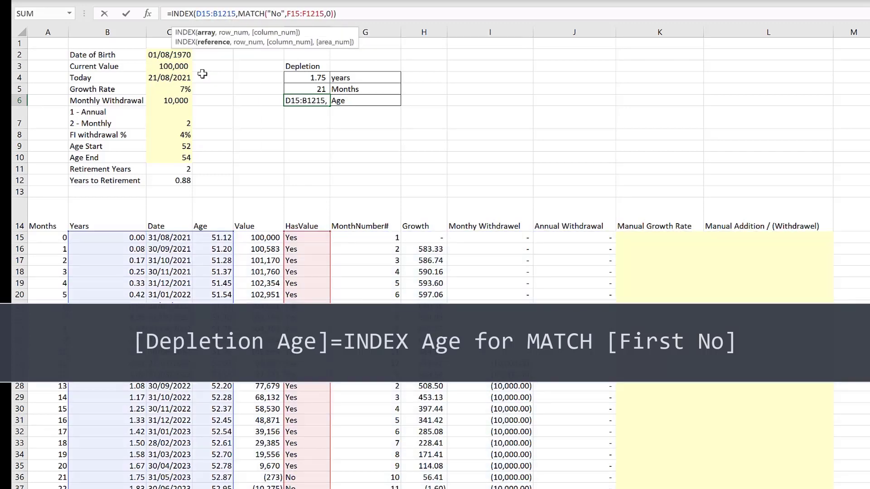
key("Right")
key("Right")
type("D")
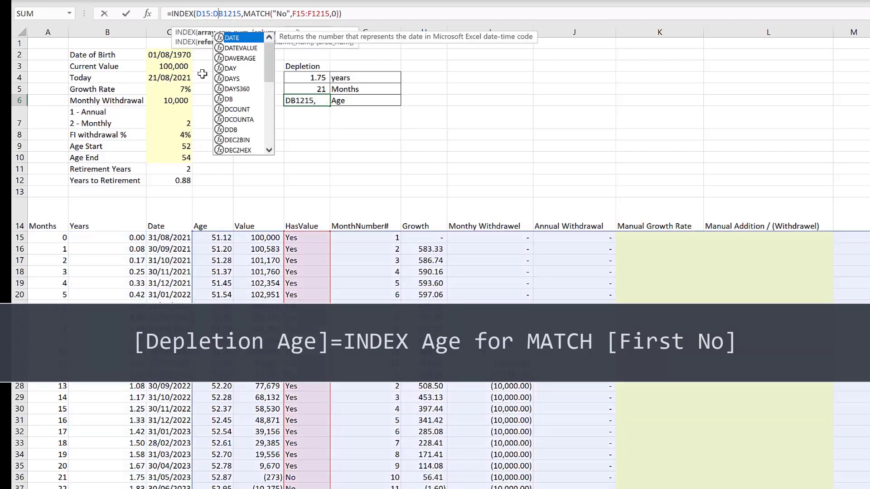
key("Delete")
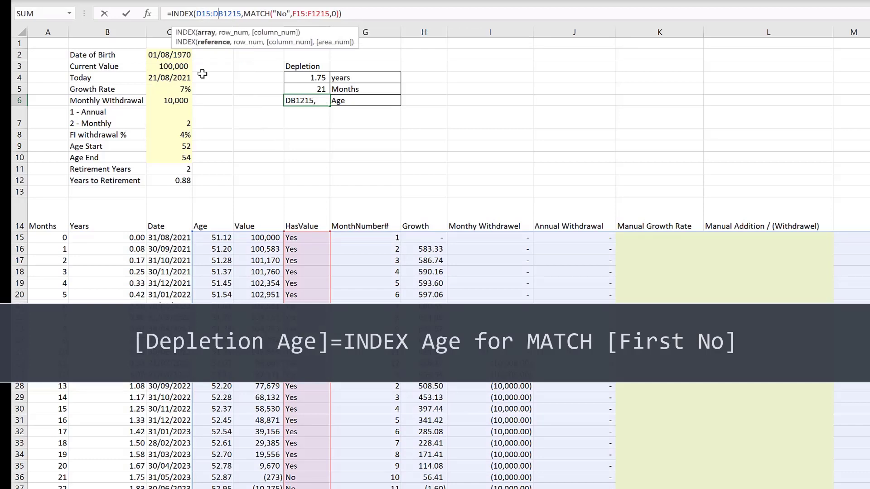
key("Return")
left_click(317, 99)
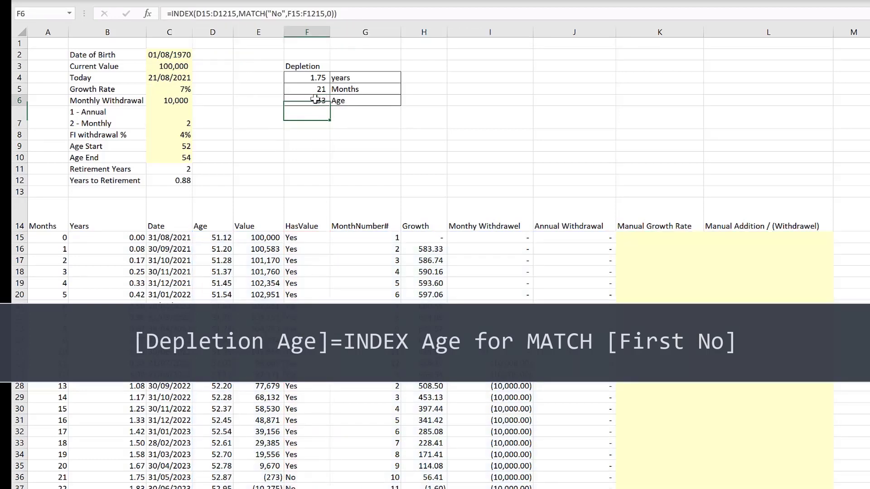
key("alt+h")
key("0")
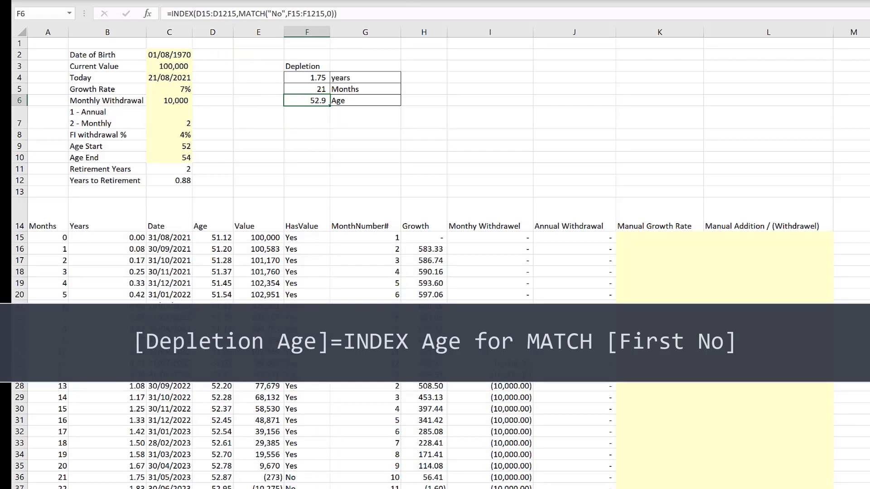
key("alt+h")
key("0")
left_click(429, 153)
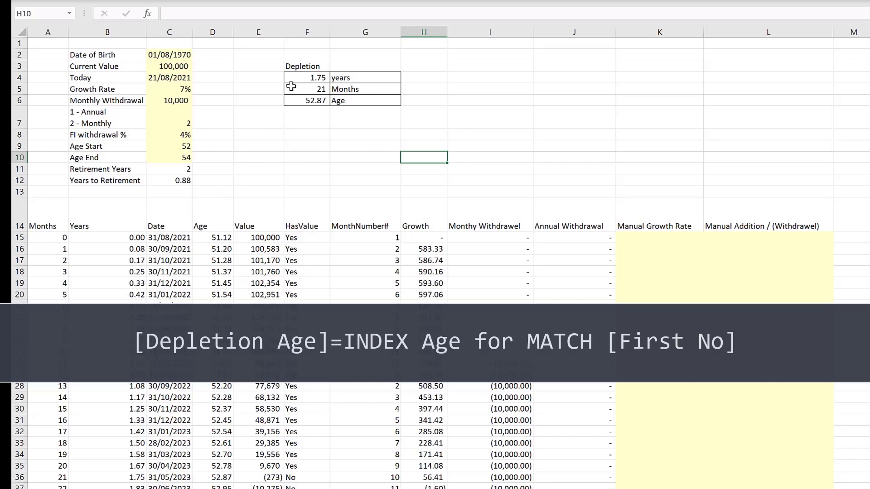
left_click(289, 80)
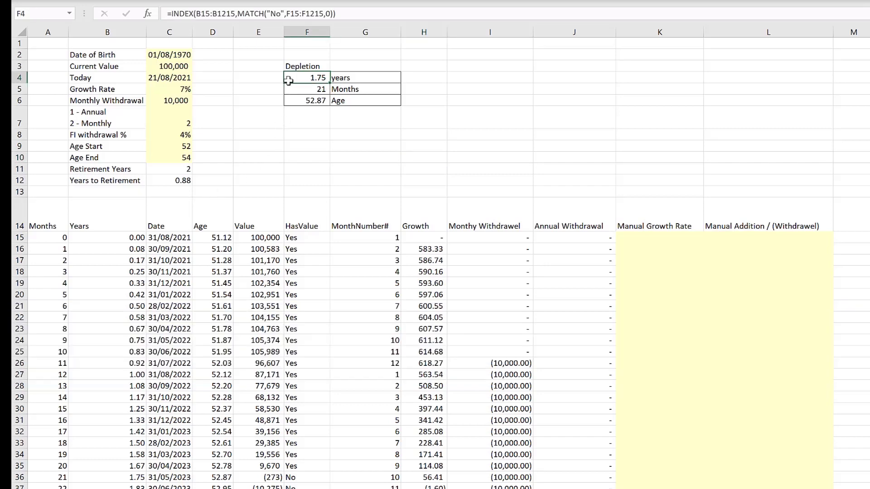
- Set the monthly withdrawal to 500 to test the Depletion results
left_click(312, 91)
left_click(308, 102)
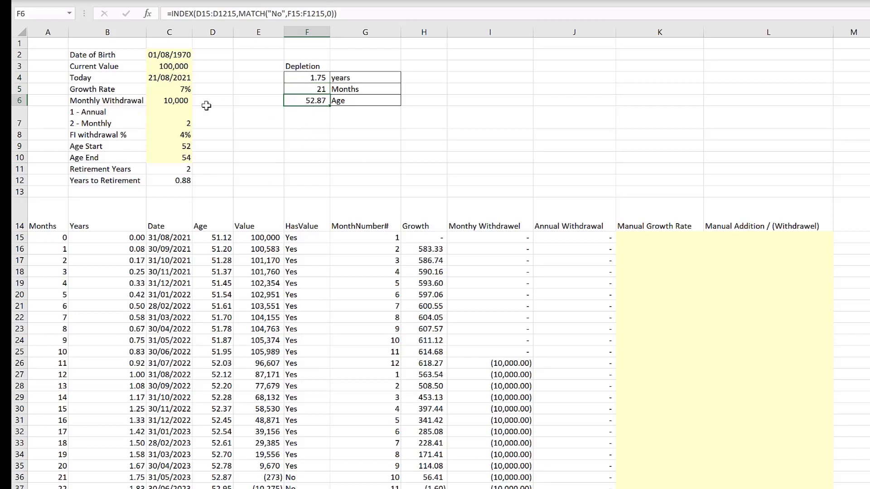
left_click(167, 103)
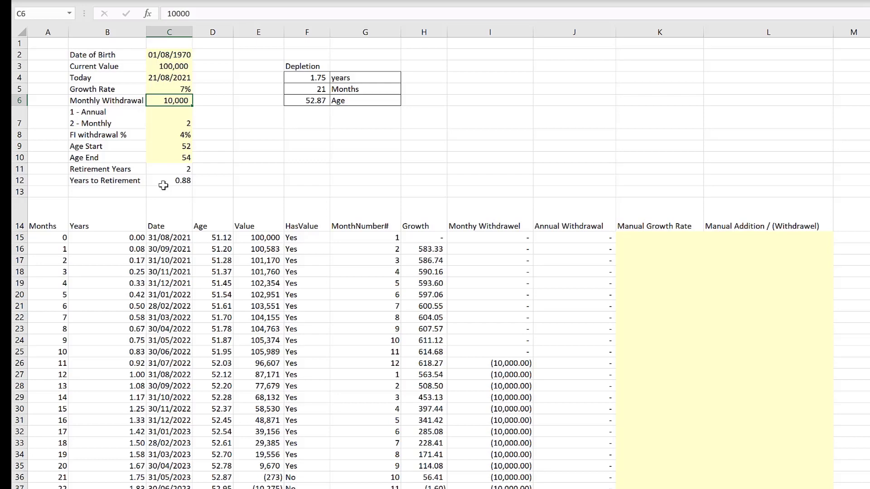
type("500")
key("Return")
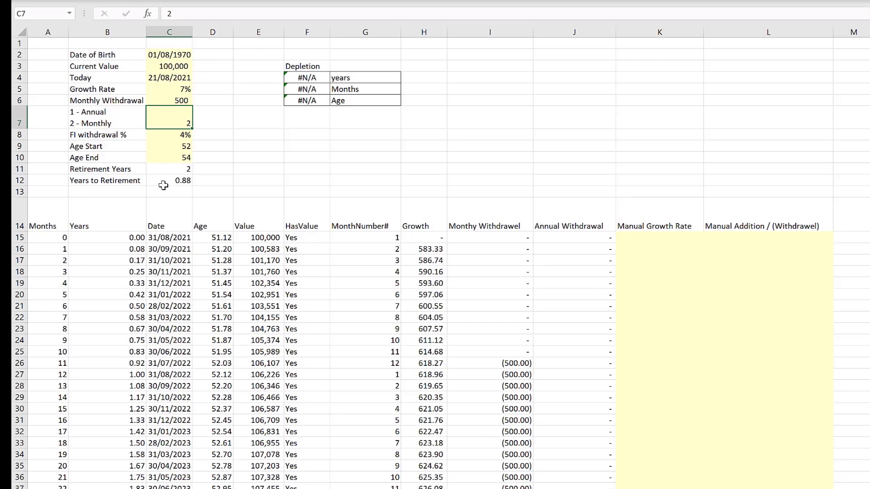
- Wrap the Depletion years formula in IFERROR so it returns a blank on error
left_click(314, 79)
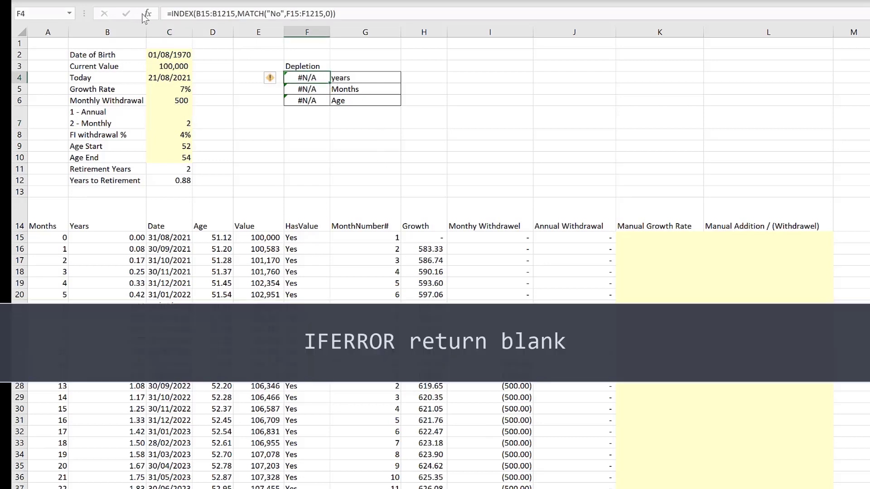
left_click(174, 14)
type("if")
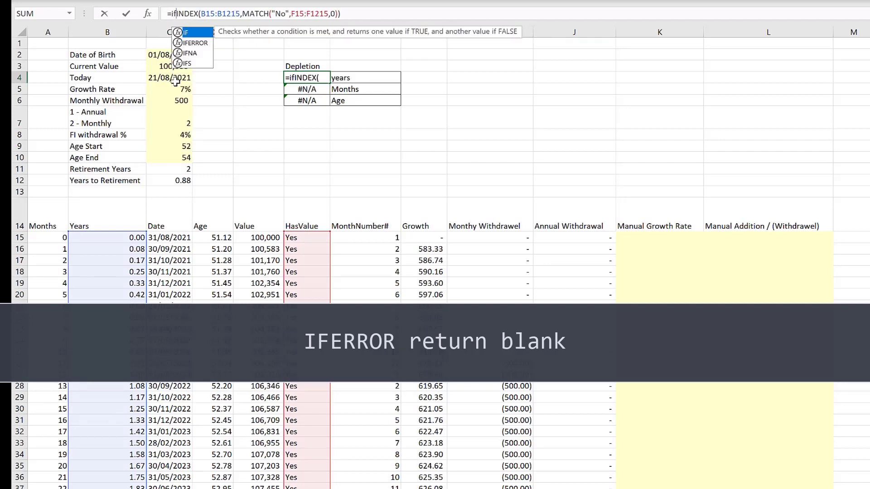
type("e")
key("Tab")
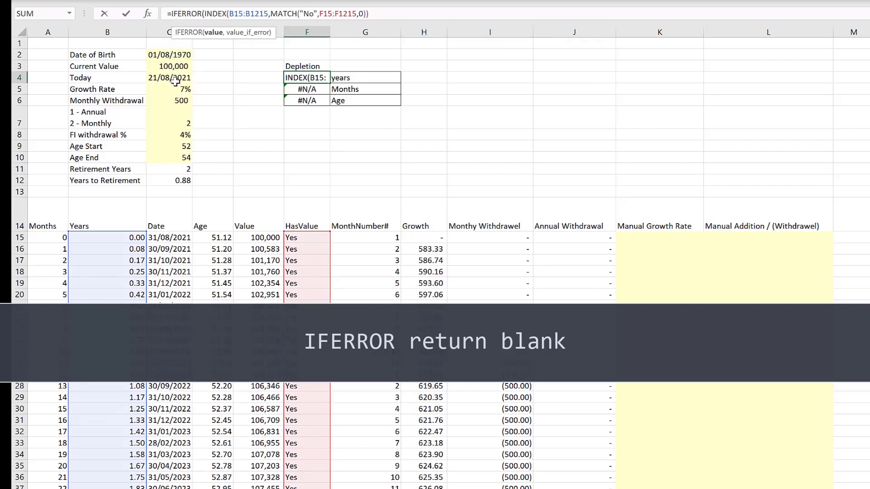
left_click(374, 17)
type(",\"\"")
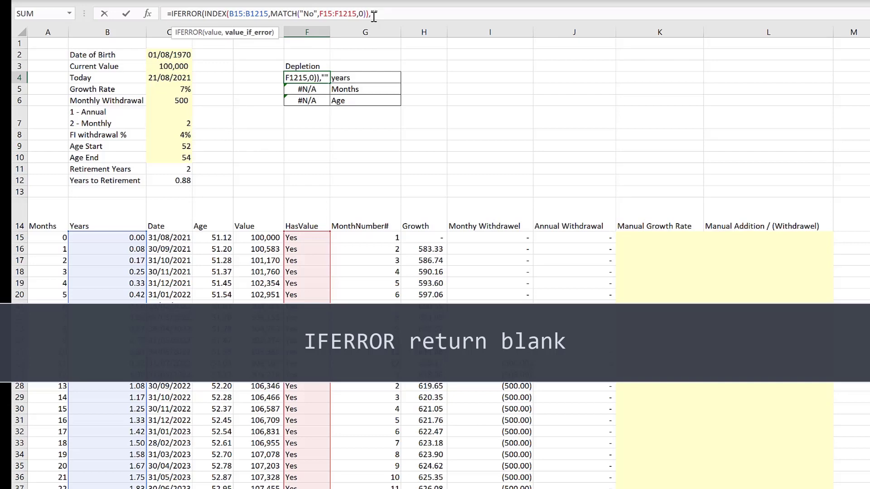
key("Return")
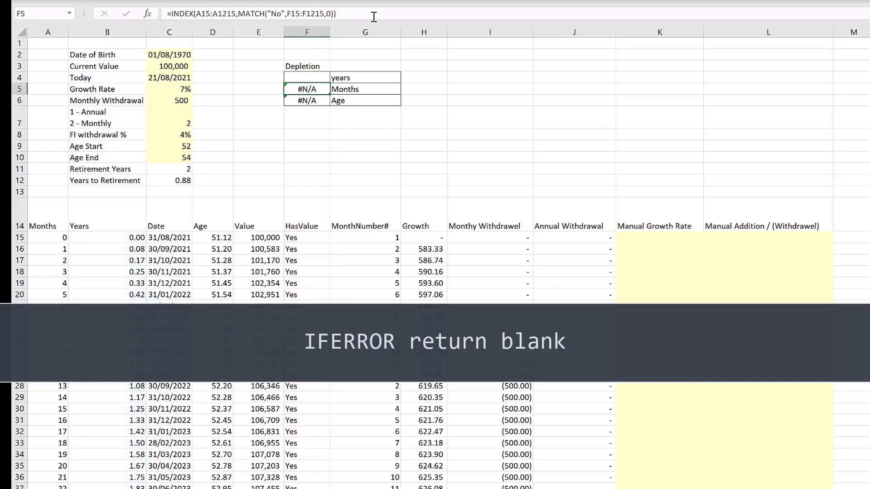
- Wrap the Months formula in IFERROR returning a blank on error
left_click(174, 13)
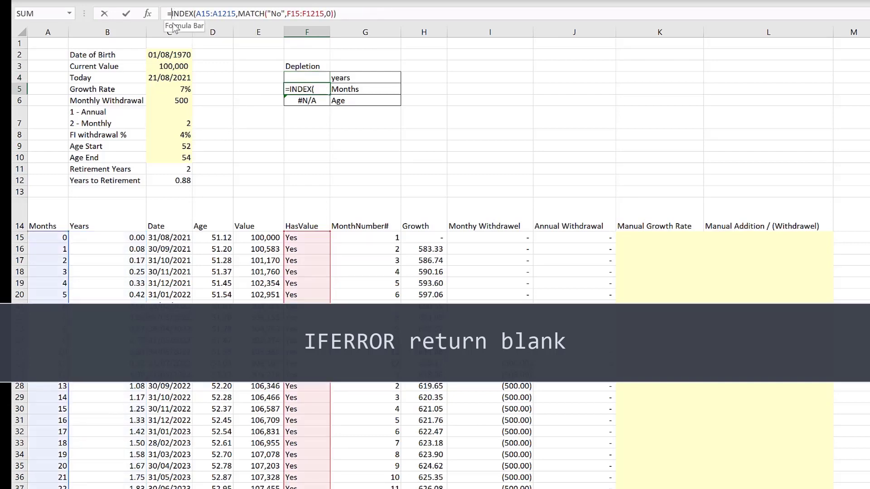
type("if")
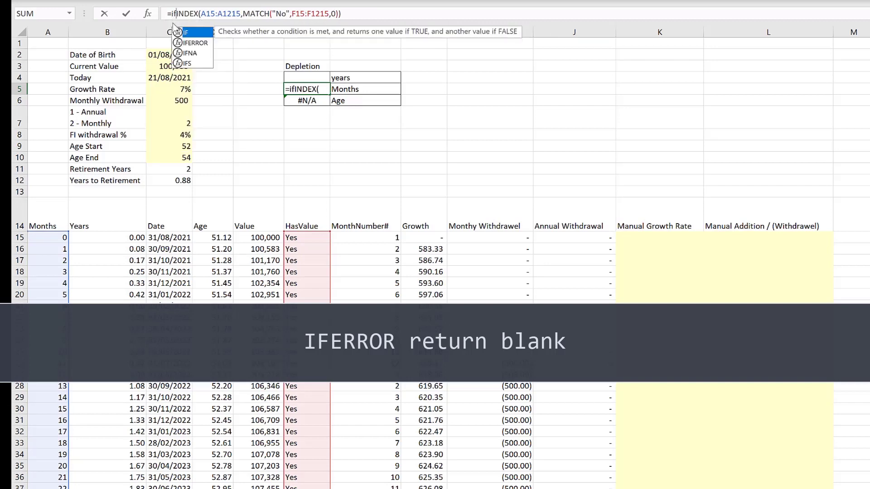
key("Down")
key("Tab")
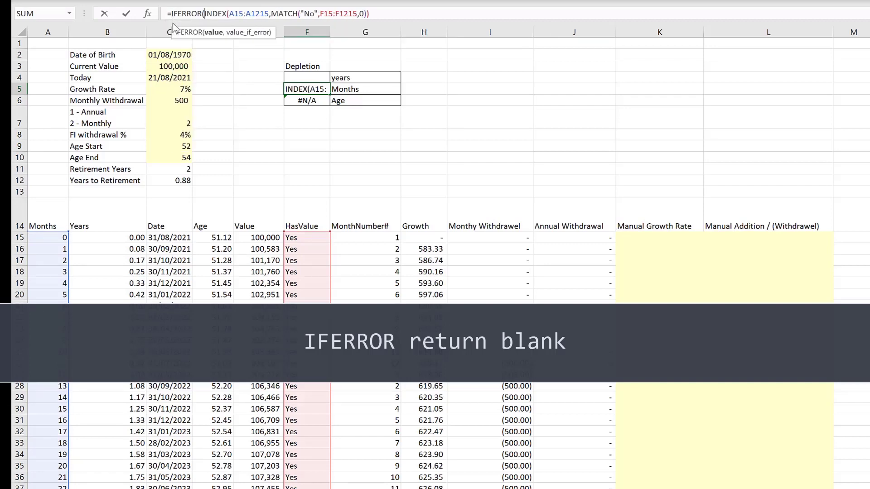
left_click(378, 13)
type(",\"\"")
key("ctrl+Return")
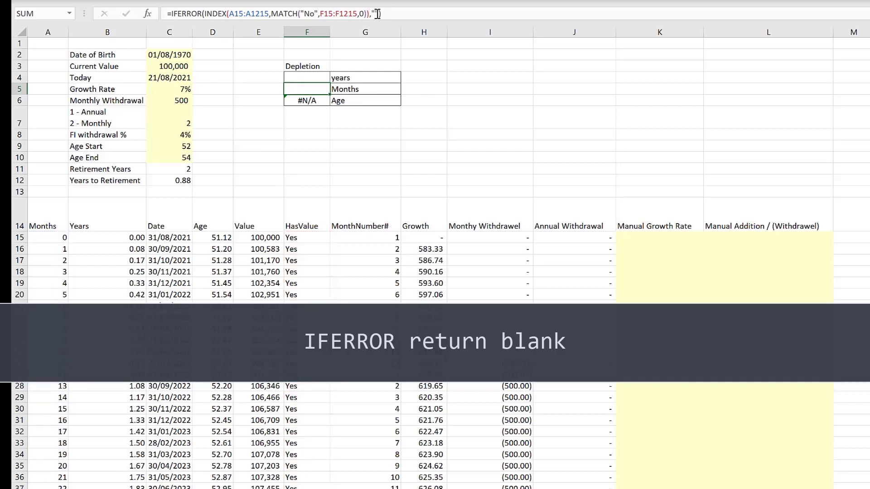
- Wrap the Age formula in IFERROR returning a blank and accept the suggested formula correction
key("Down")
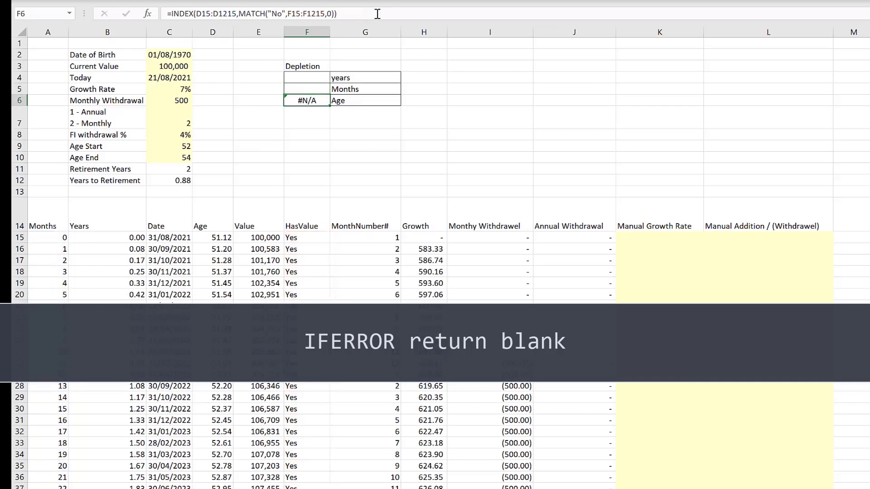
left_click(172, 13)
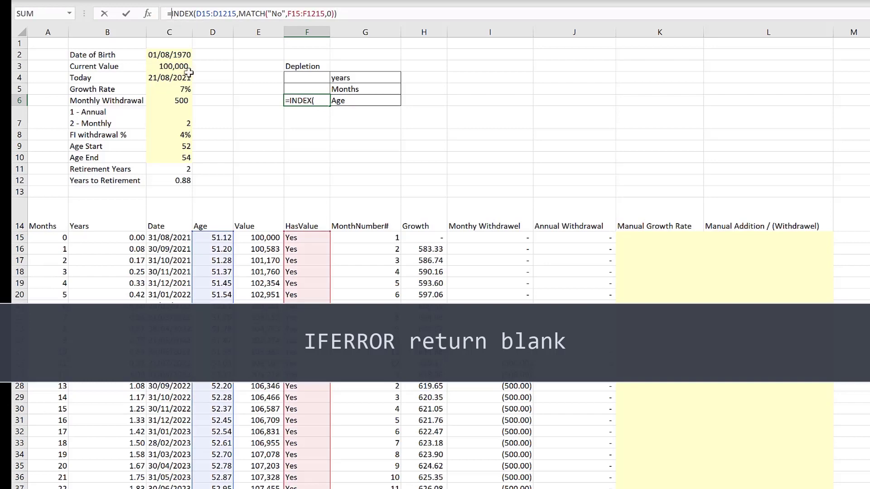
type("if(")
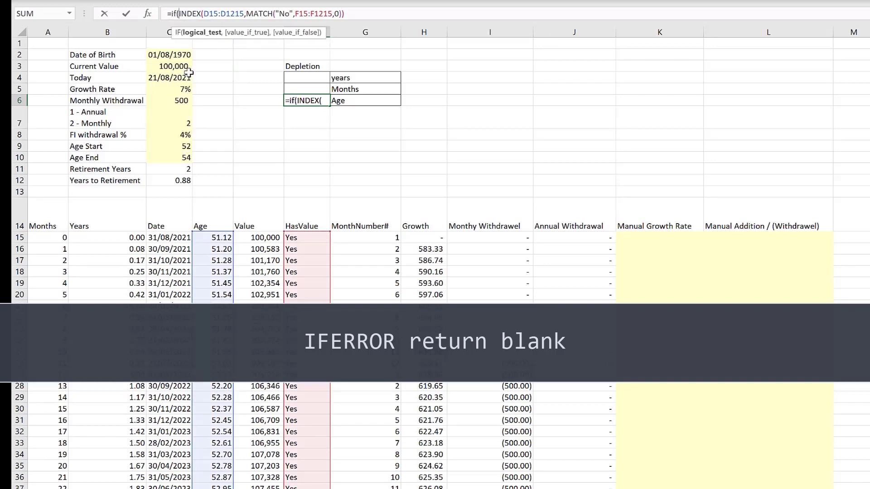
key("BackSpace")
key("Down")
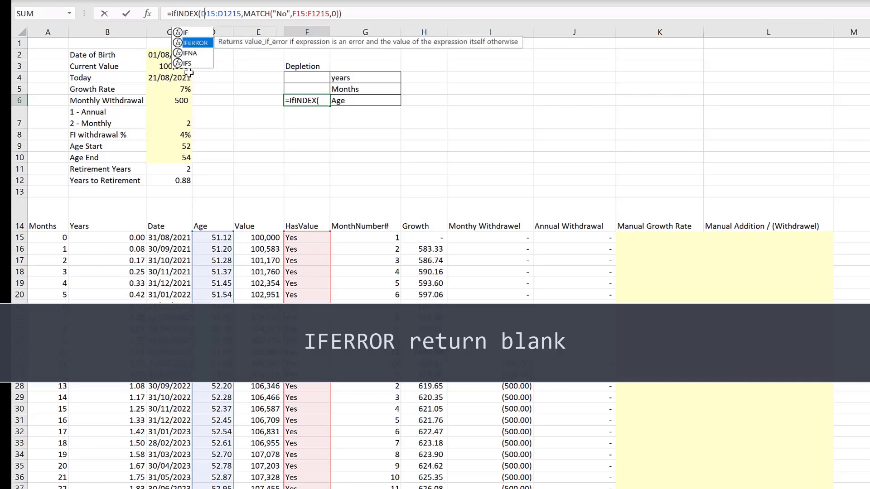
key("Tab")
left_click(378, 11)
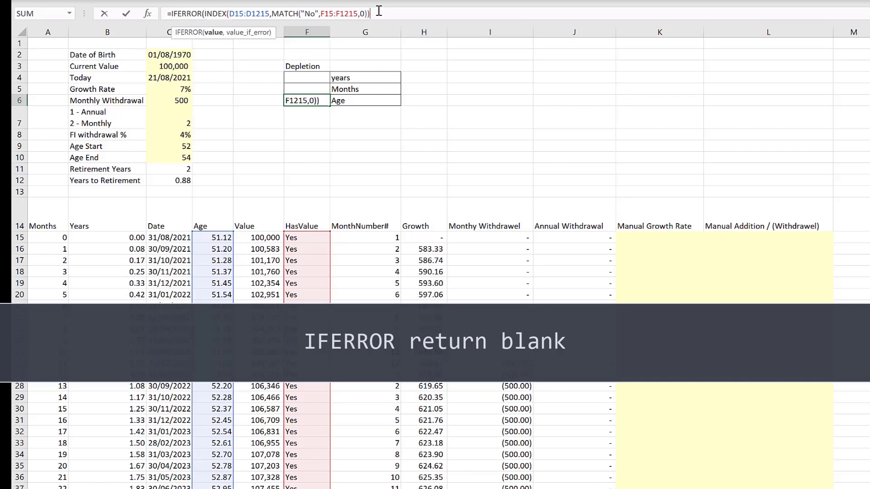
type(",\"\"")
key("Return")
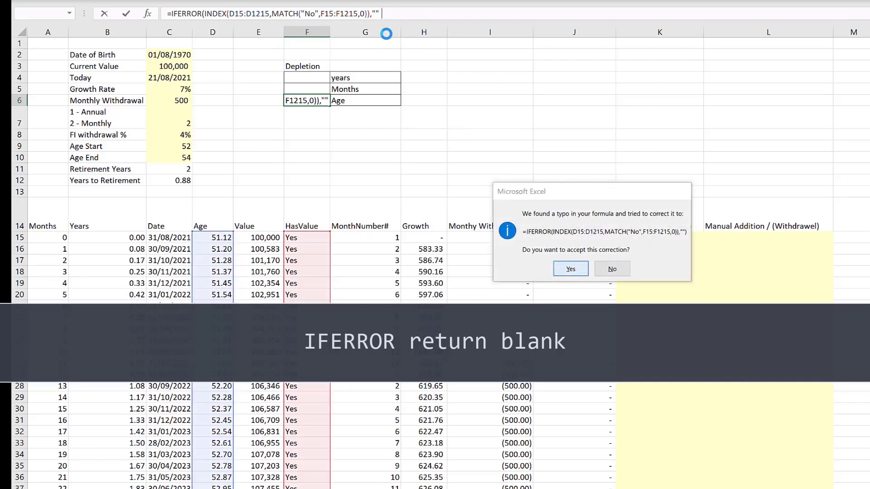
left_click(571, 269)
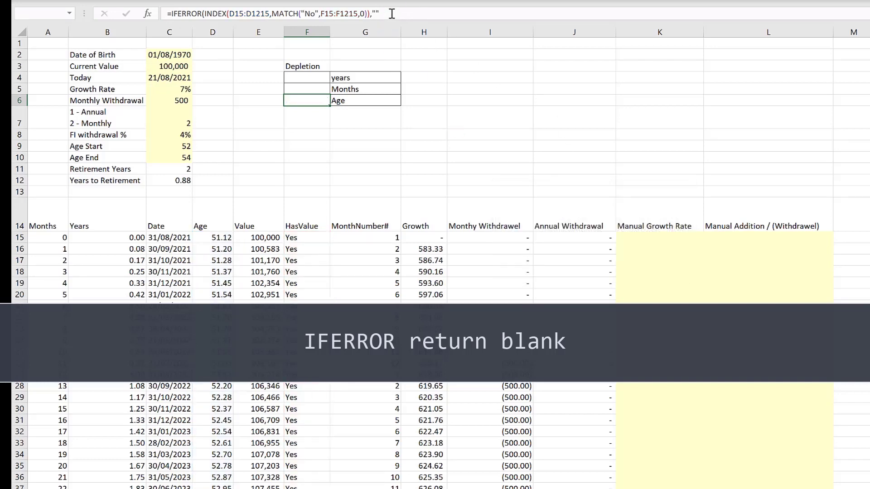
- Try monthly withdrawals of 5000 and then 2500
left_click(306, 100)
left_click(318, 118)
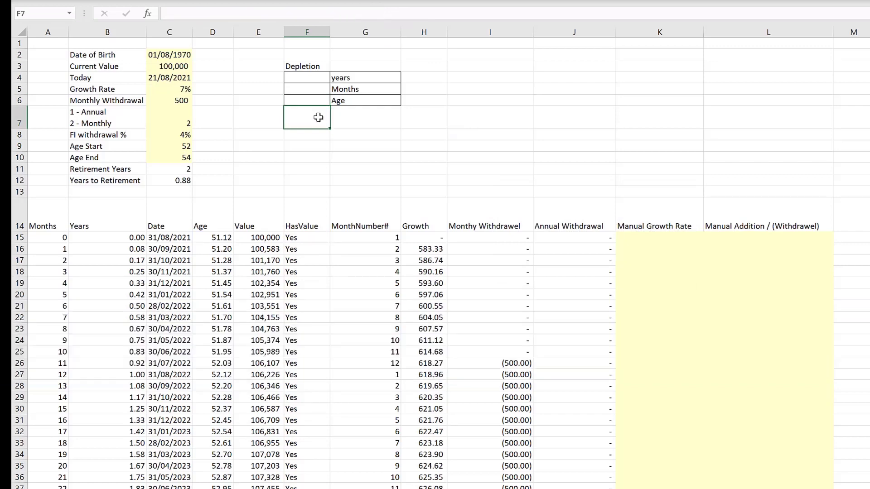
left_click(172, 101)
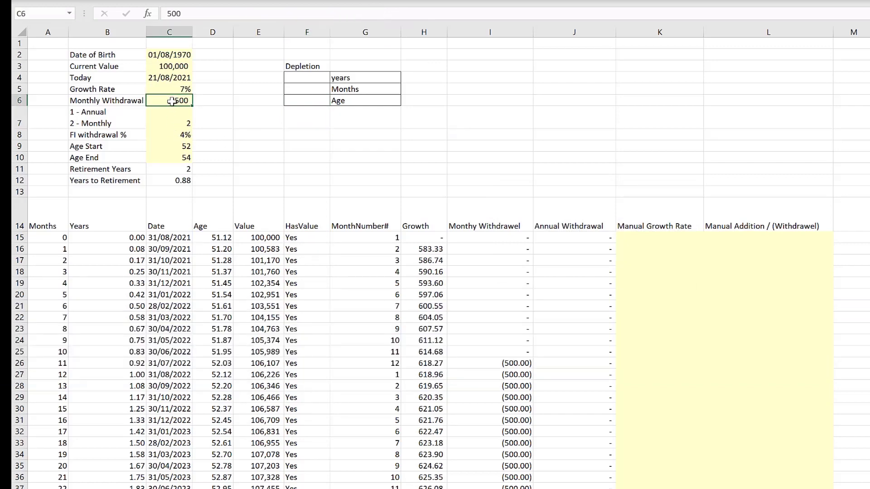
type("5000")
key("Return")
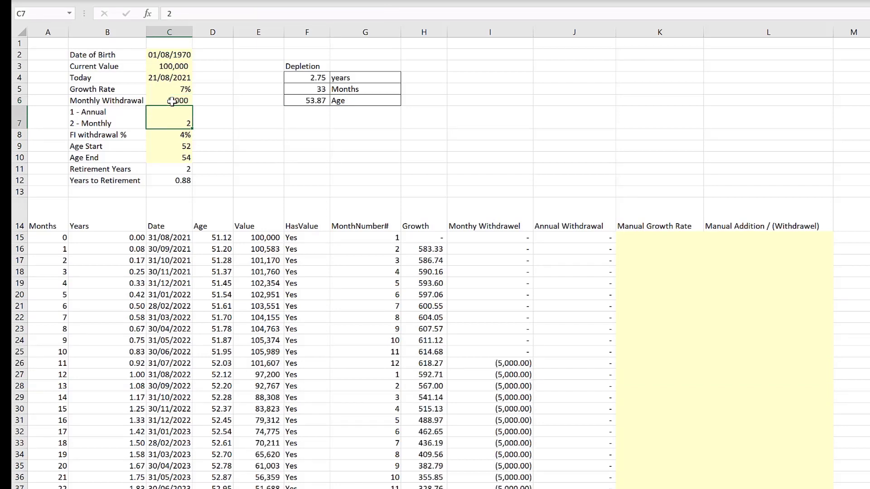
left_click(172, 101)
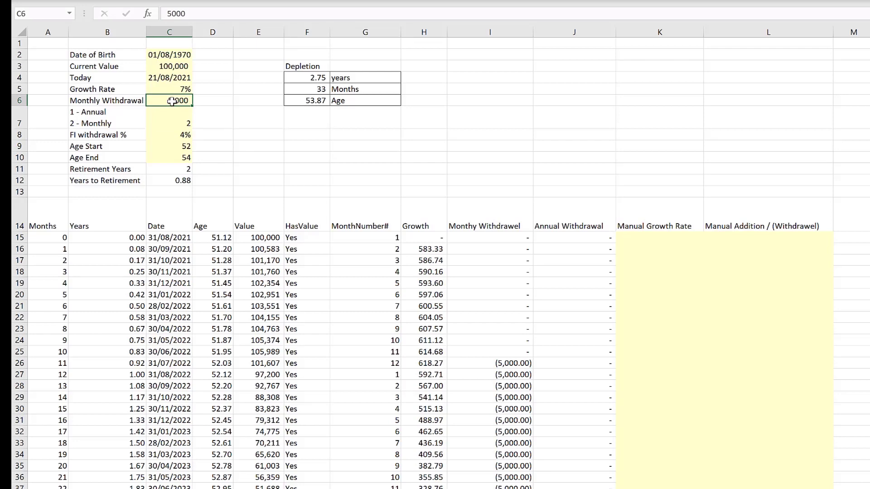
type("2500")
key("Return")
- Set Age Start to 55 and Age End to 95
left_click(173, 101)
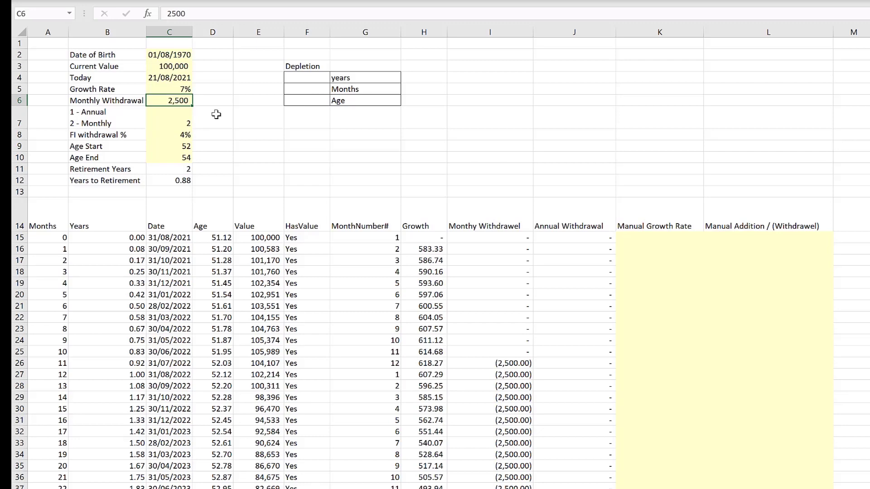
left_click(183, 159)
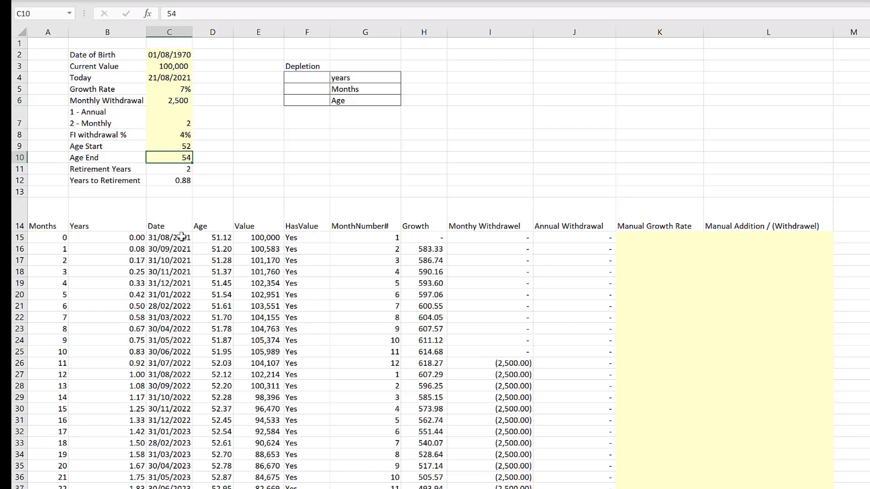
left_click(165, 151)
type("55")
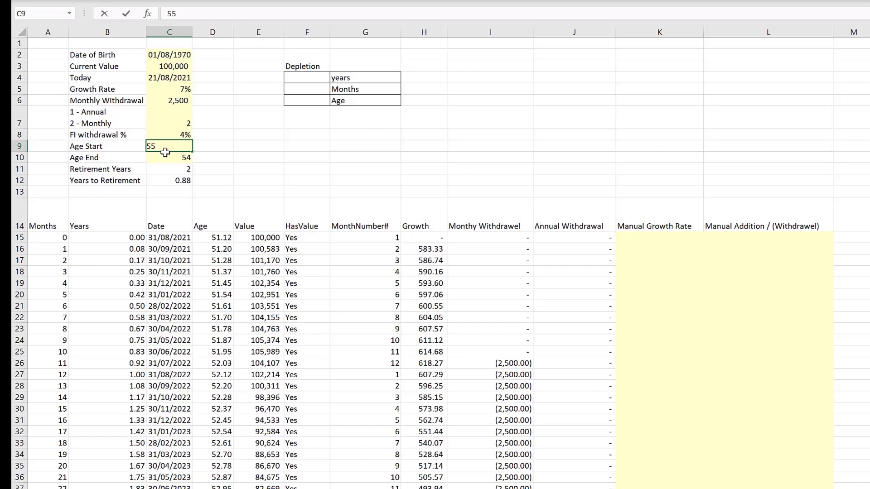
key("Return")
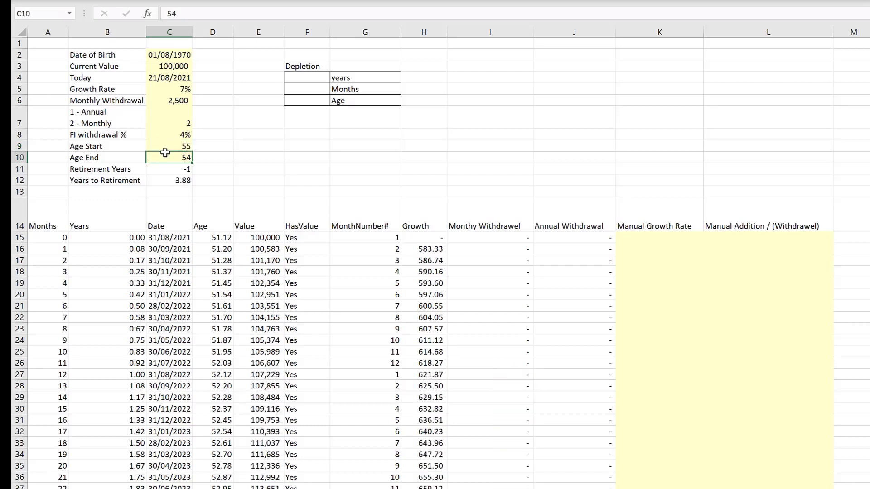
type("95")
key("Return")
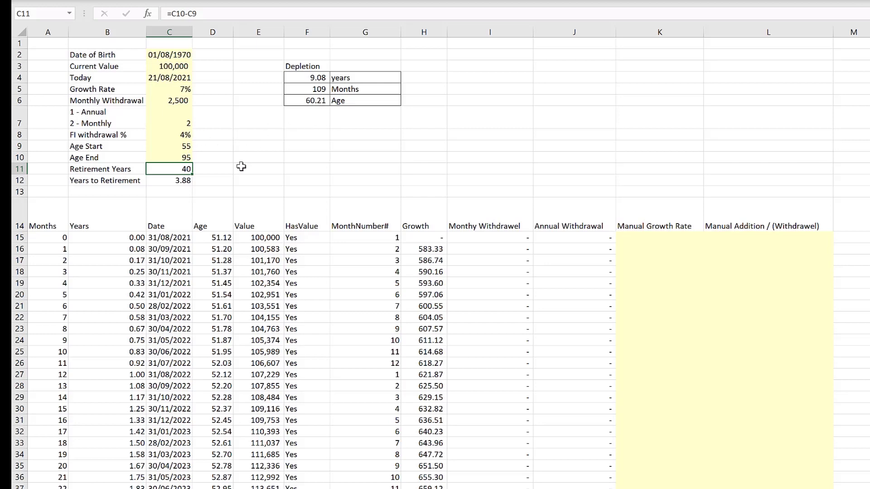
- Try monthly withdrawals of 2000, 1500 and 1000
left_click(185, 101)
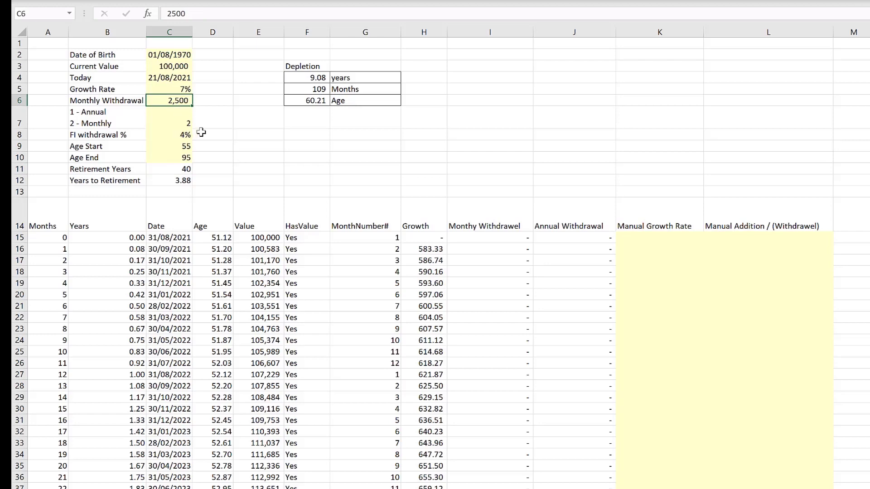
key("F2")
key("BackSpace")
key("BackSpace")
key("BackSpace")
type("000")
key("ctrl+Return")
type("1500")
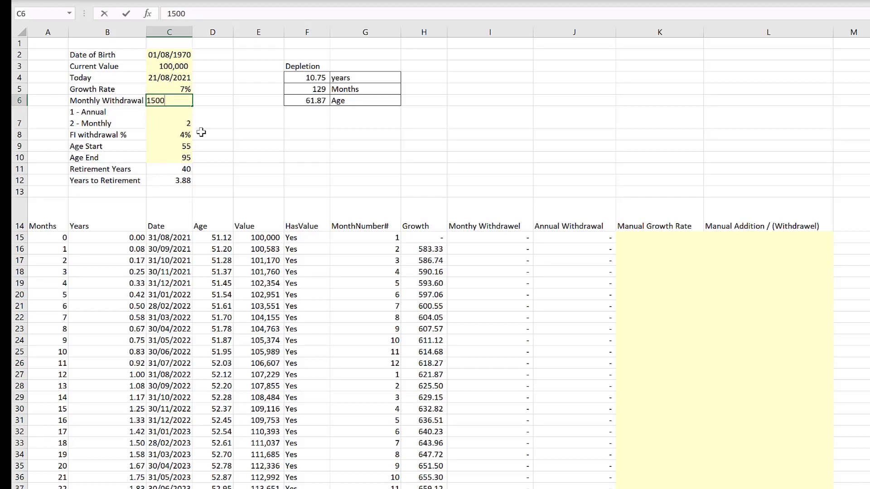
key("Return")
key("Up")
type("1000")
key("Return")
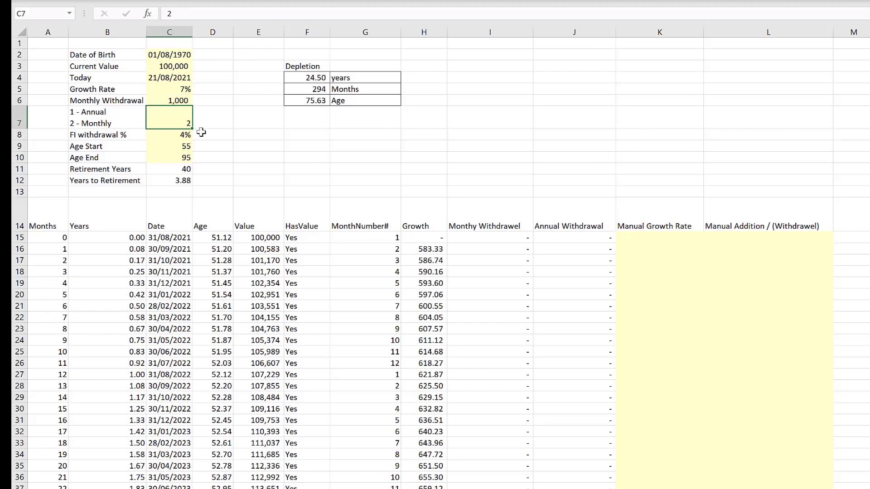
- Set the monthly withdrawal to 500
left_click(173, 101)
type("500")
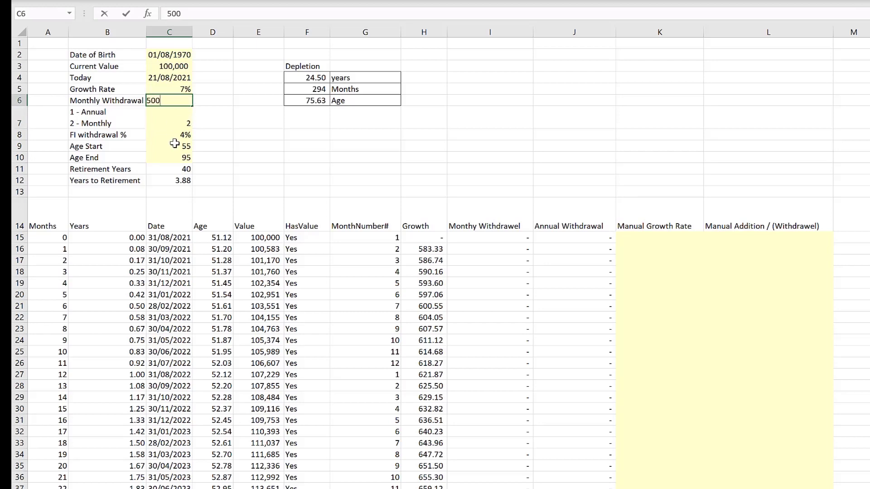
key("Return")
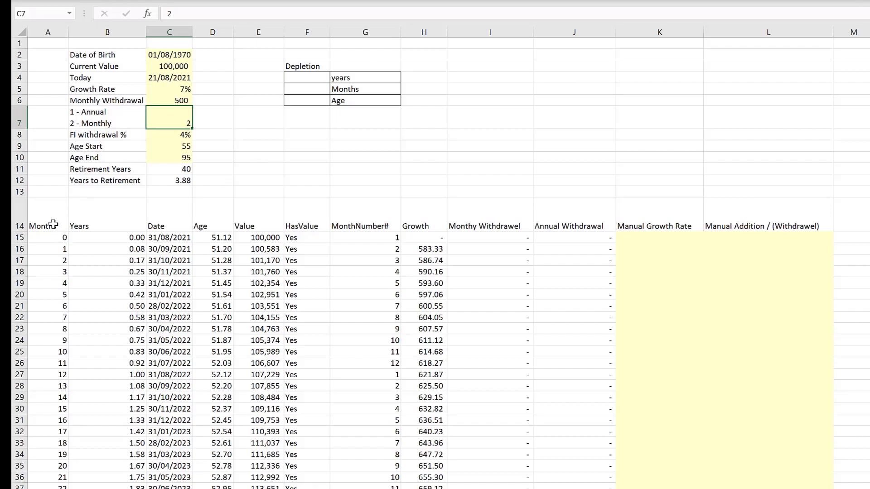
- Convert the monthly data range, including its header row, into an Excel table with headers
left_click_drag(54, 223, 805, 223)
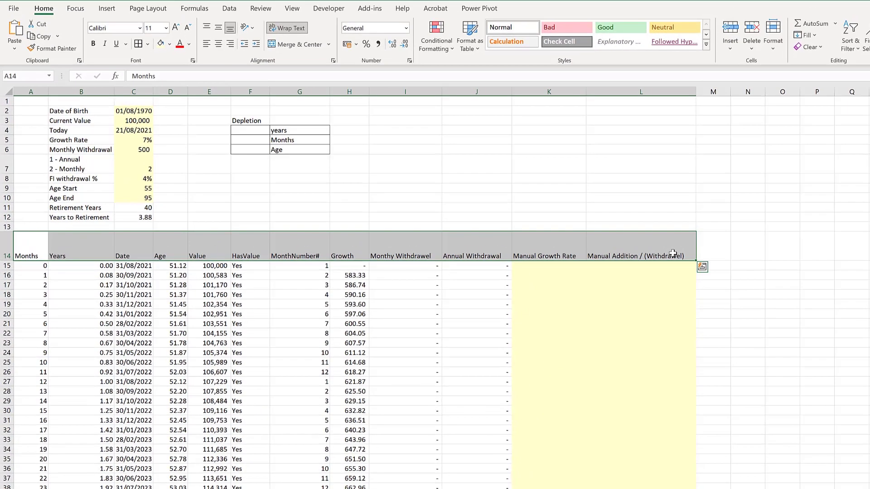
key("ctrl+shift+Down")
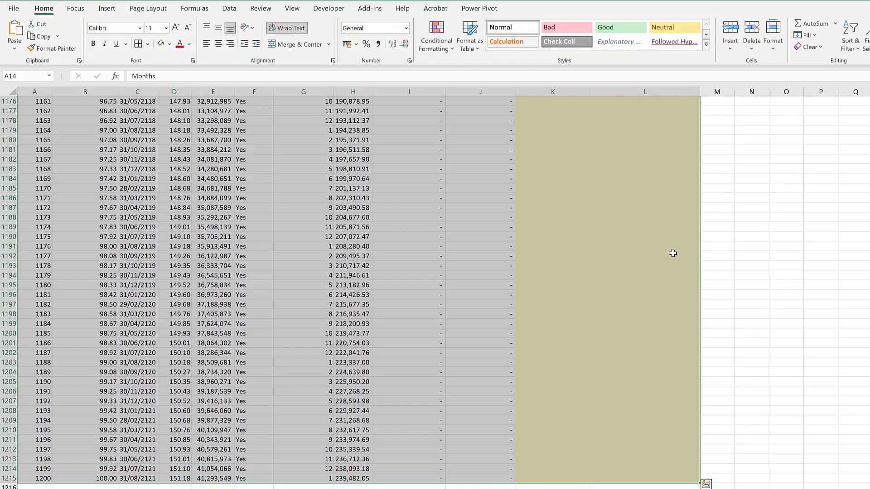
left_click(107, 9)
left_click(91, 29)
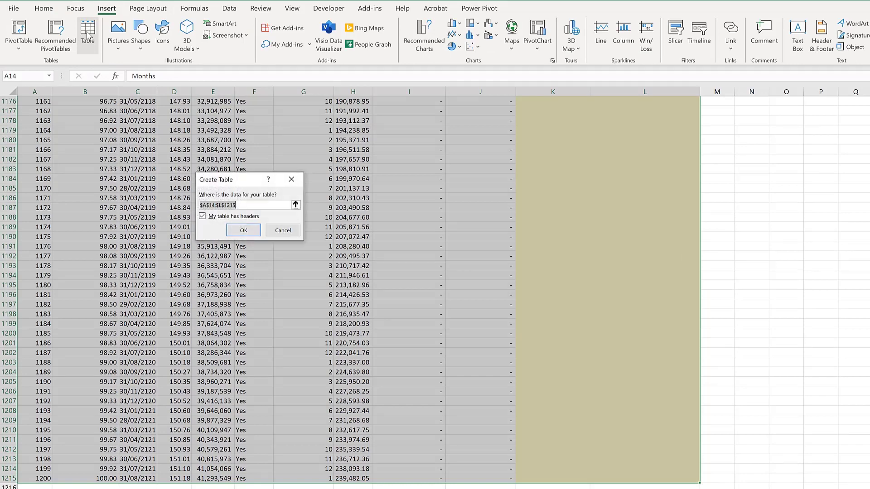
left_click(250, 233)
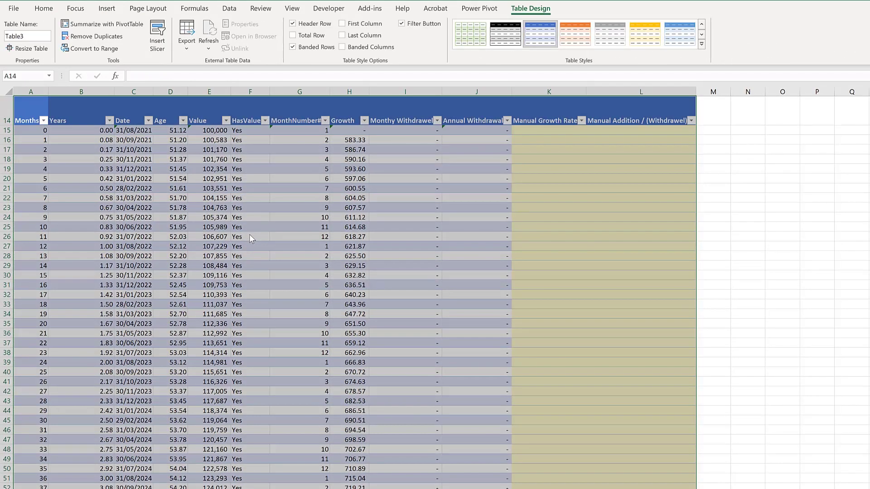
- Apply a light table style to the new table
left_click(701, 44)
left_click(474, 48)
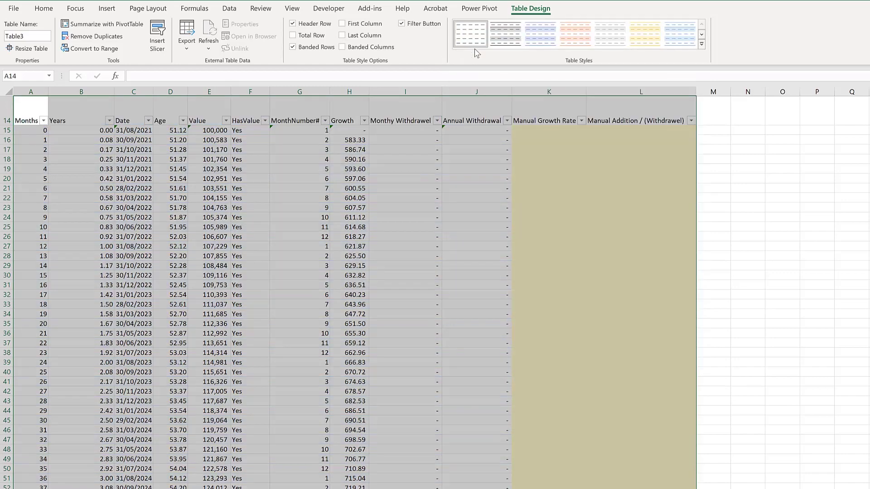
left_click(578, 198)
scroll(163, 282, "up", 5)
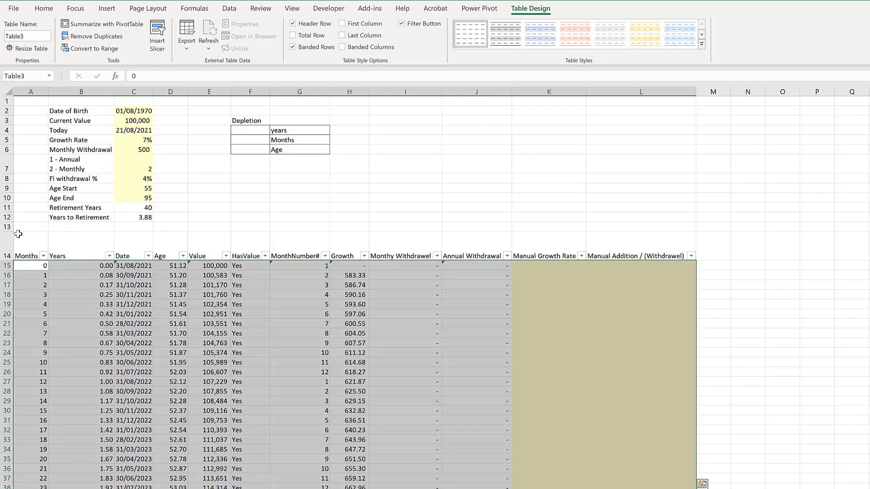
- Insert a PivotTable from Table3 on a new worksheet
left_click(106, 8)
left_click(18, 31)
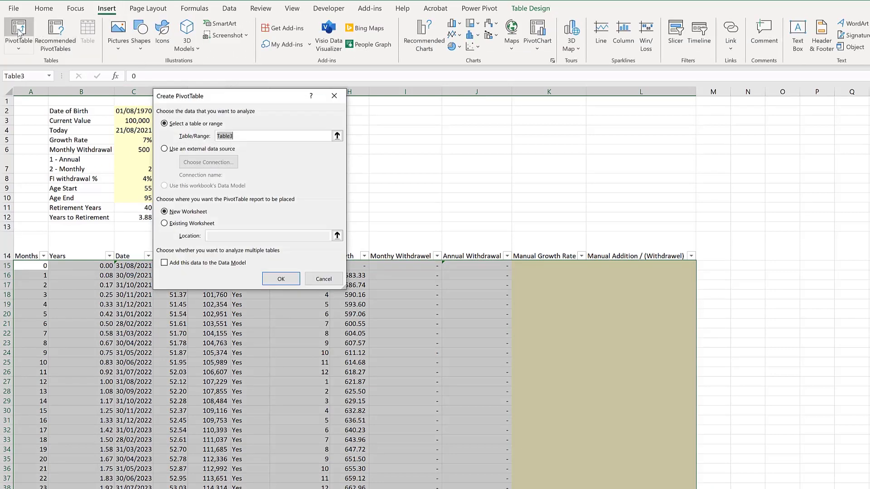
scroll(227, 298, "down", 5)
left_click(281, 278)
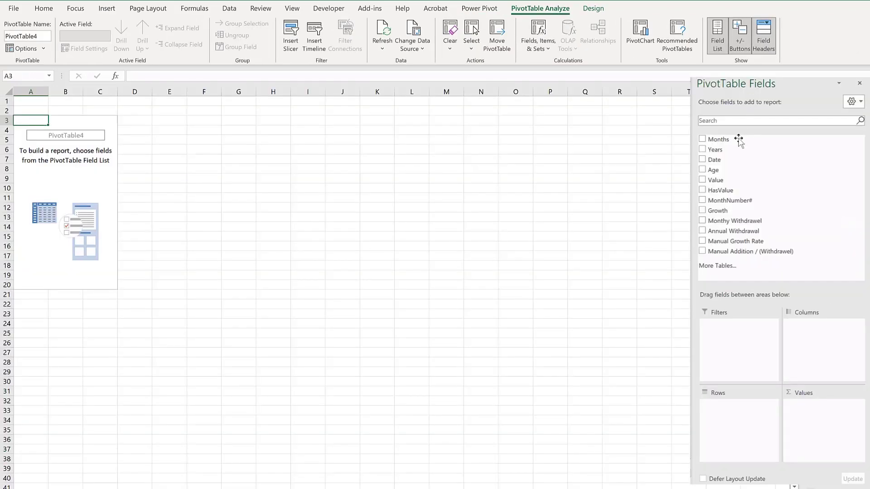
- Put Age in the pivot rows and Value in the values, then format the sums with thousands separators and two decimals
left_click_drag(711, 171, 752, 426)
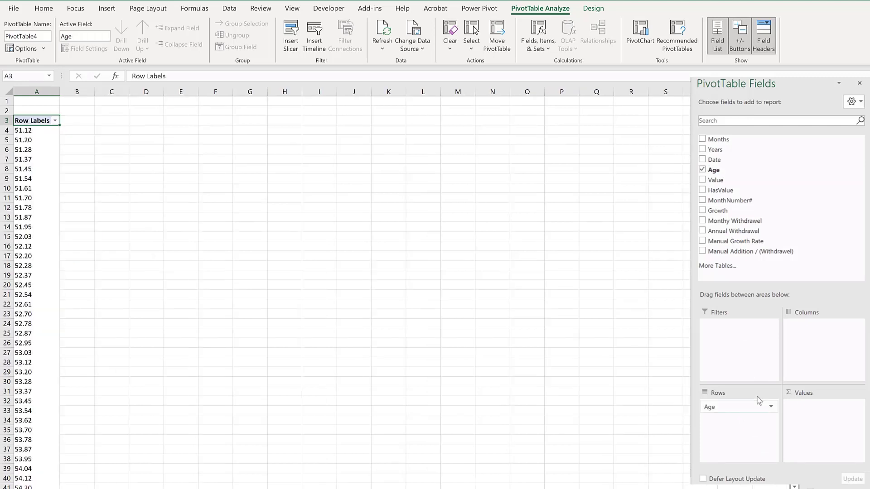
left_click_drag(737, 181, 838, 428)
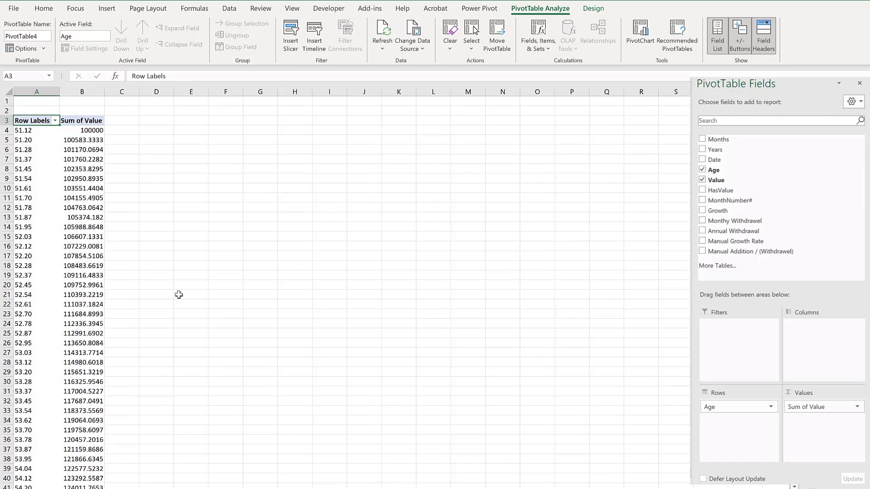
left_click(97, 131)
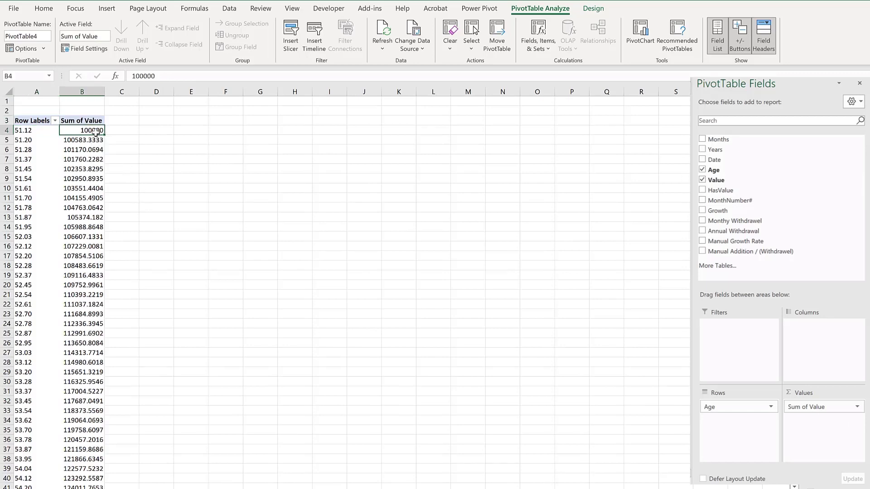
key("ctrl+shift+Down")
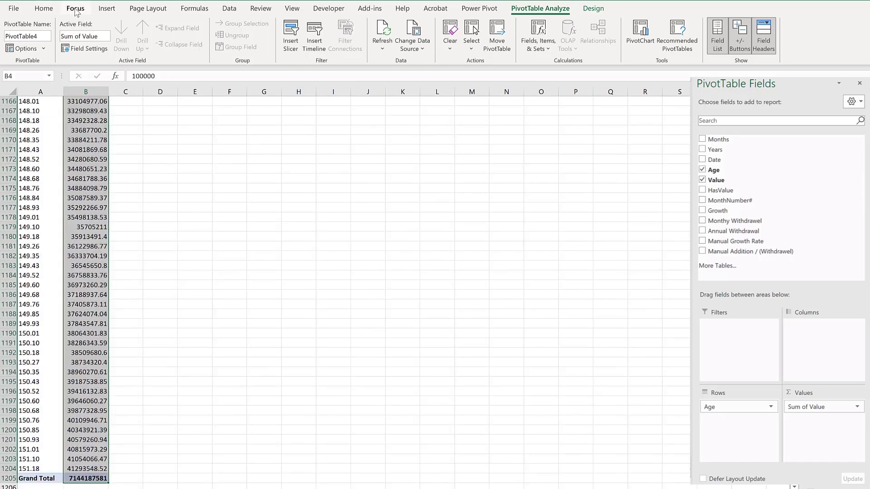
left_click(74, 10)
left_click(181, 23)
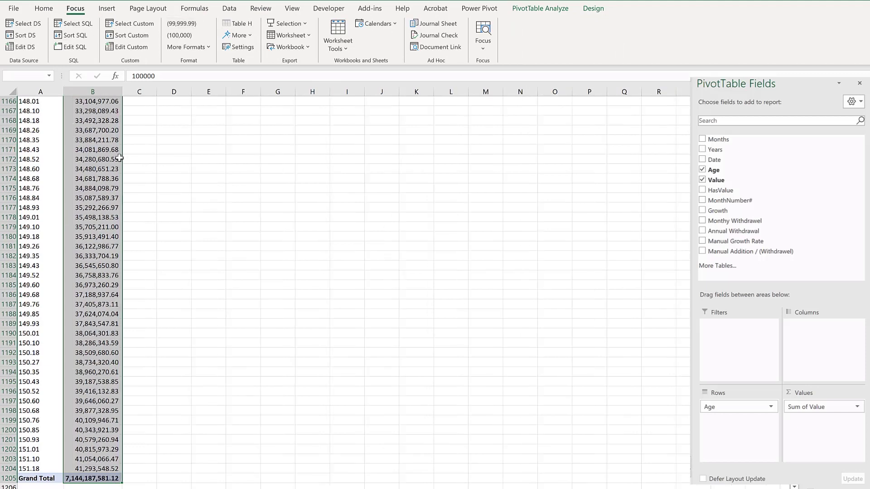
scroll(111, 179, "up", 8)
left_click(74, 186)
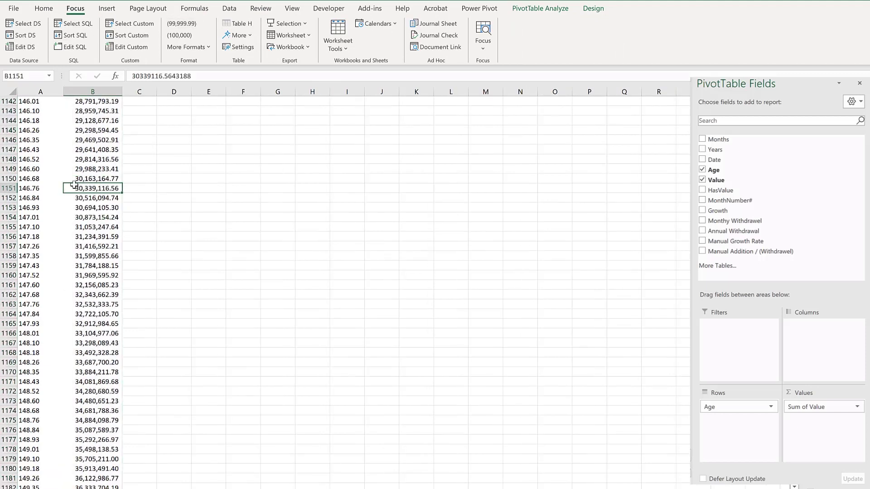
key("ctrl+Up")
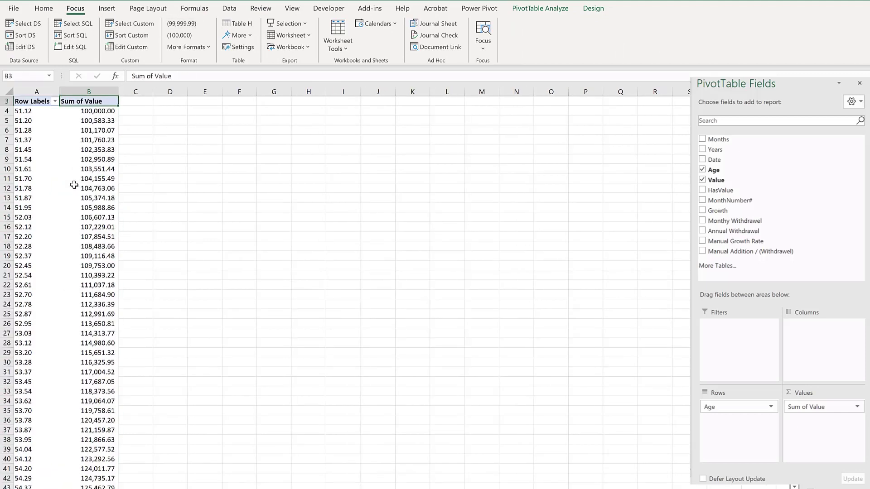
- Insert a line PivotChart from the pivot table
left_click(167, 185)
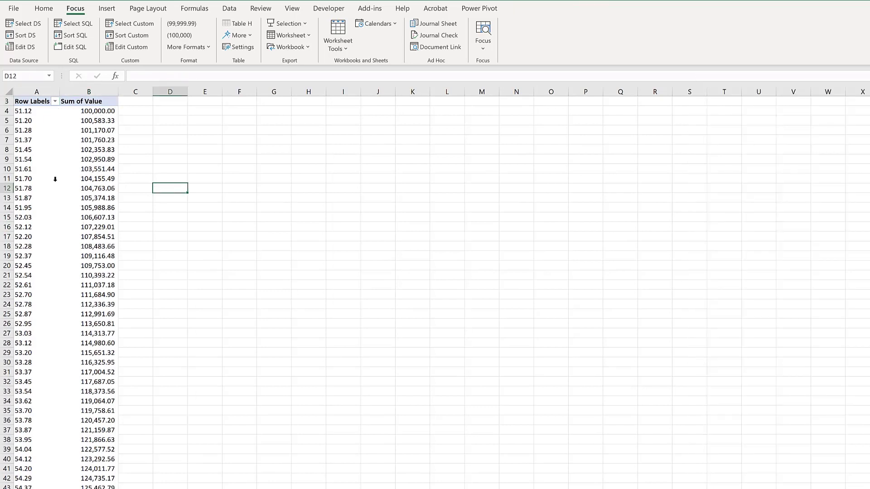
left_click(87, 140)
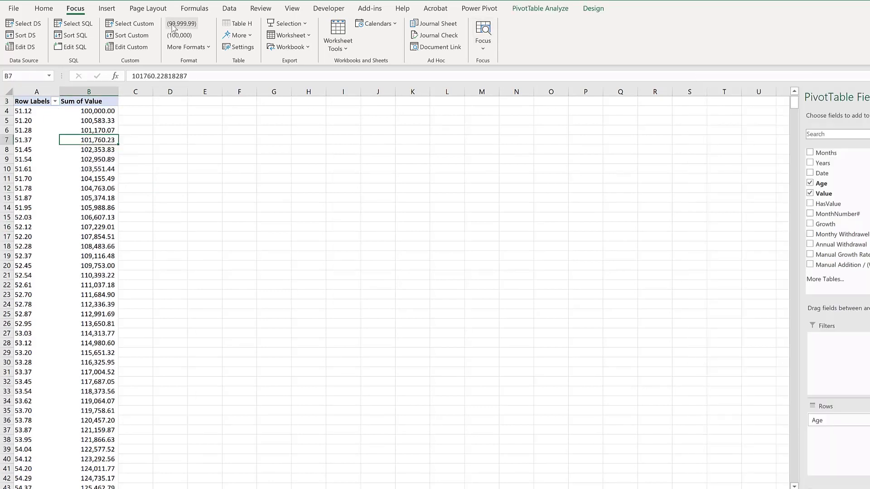
left_click(523, 8)
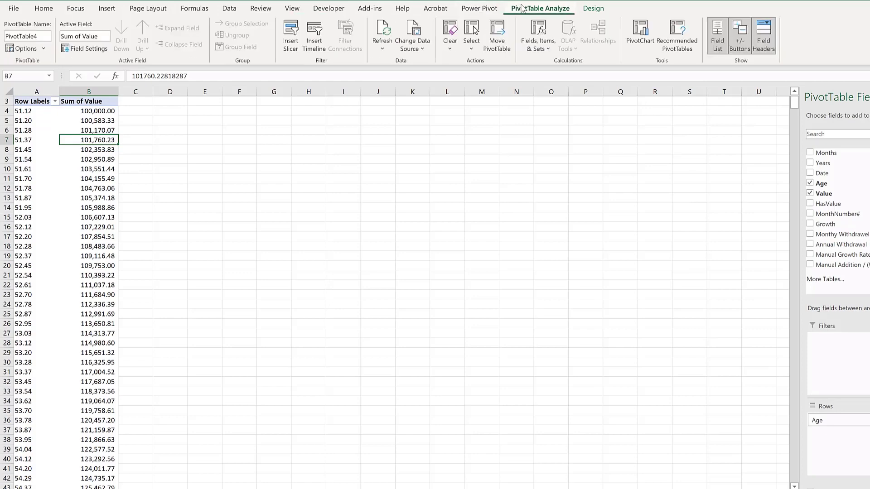
left_click(640, 36)
left_click(365, 170)
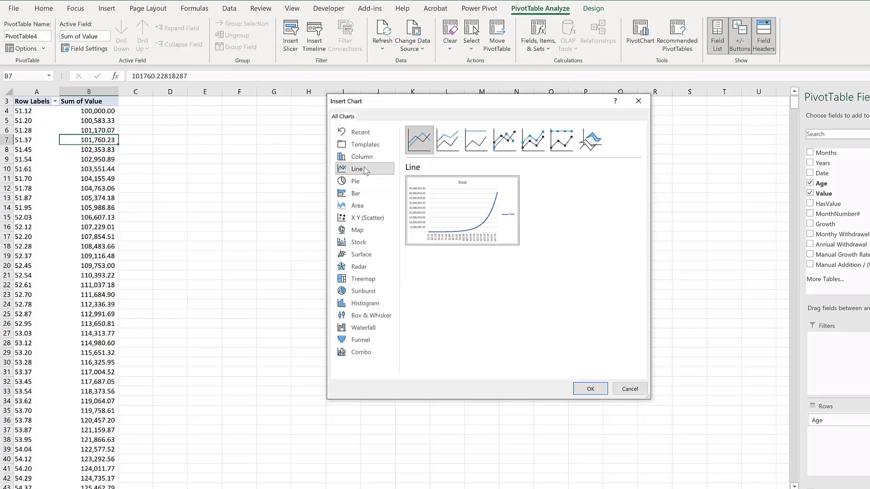
left_click(591, 389)
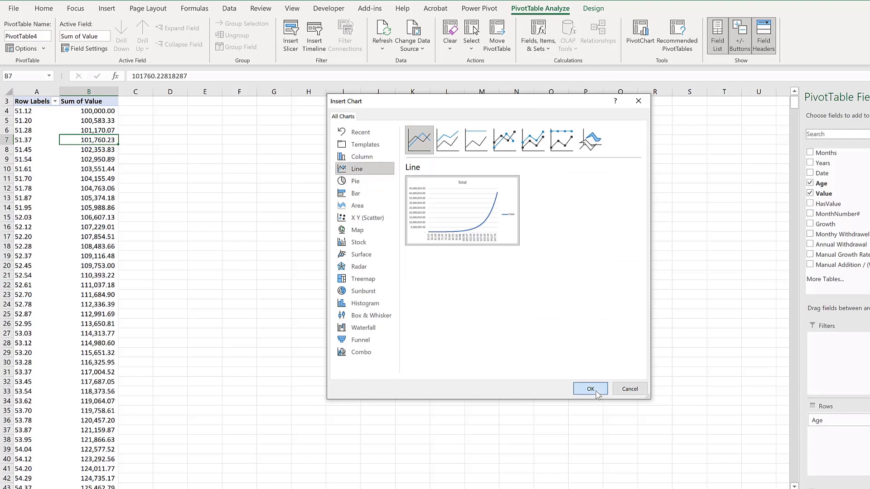
- Move and enlarge the chart beside the pivot table and hide all its field buttons
left_click_drag(279, 220, 132, 111)
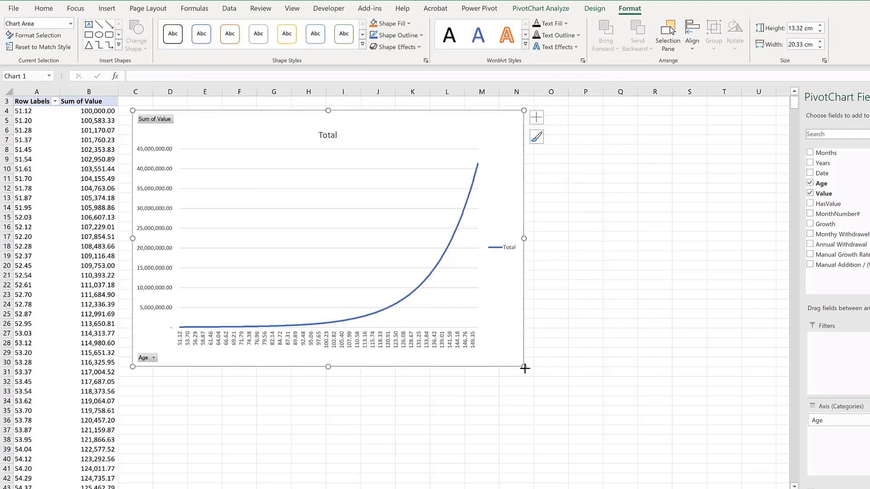
left_click_drag(524, 369, 610, 396)
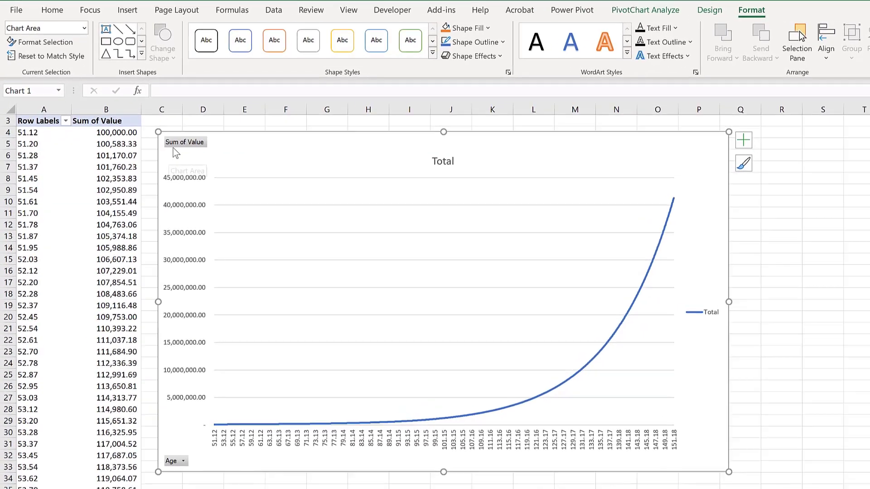
right_click(186, 139)
left_click(141, 270)
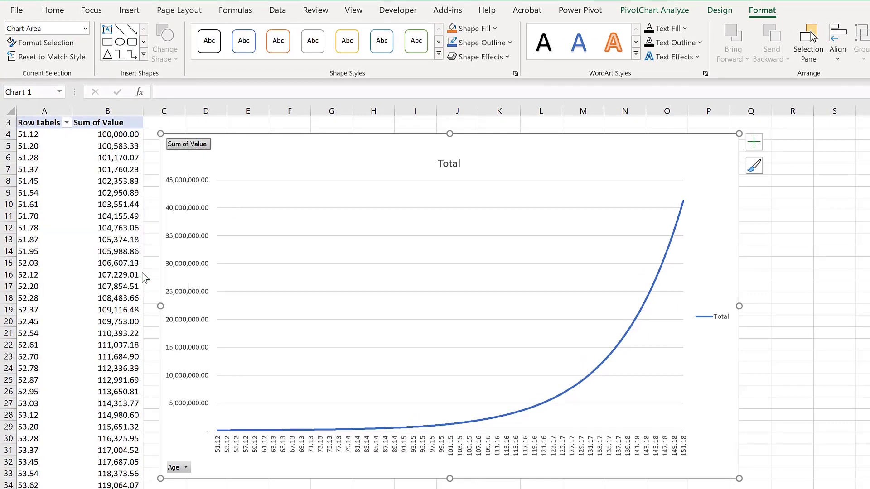
- Delete the chart's legend and its title
left_click(718, 321)
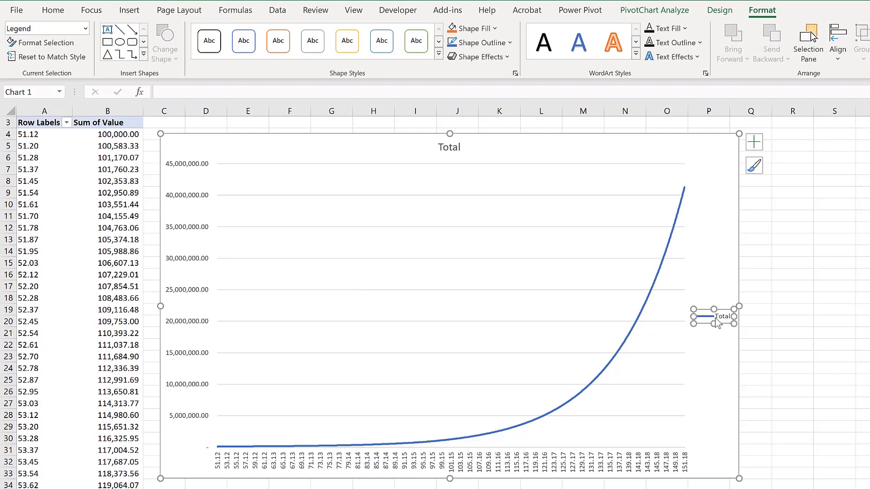
key("Delete")
left_click(449, 147)
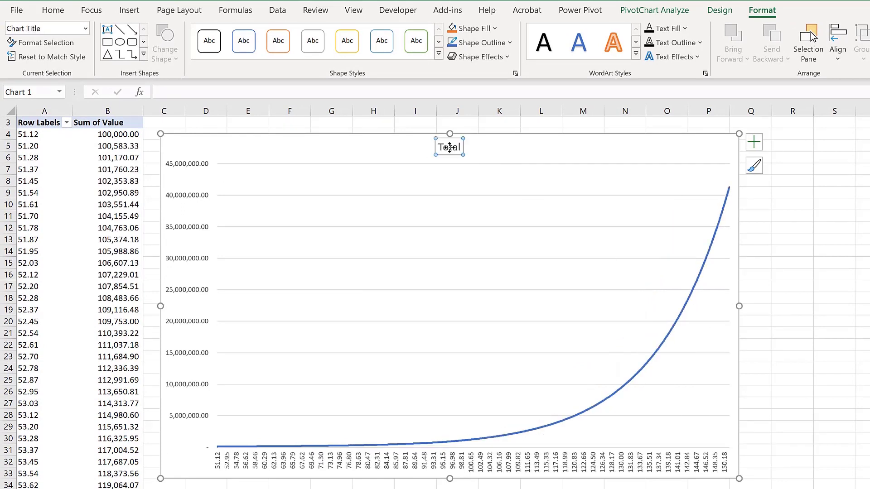
key("Escape")
key("Delete")
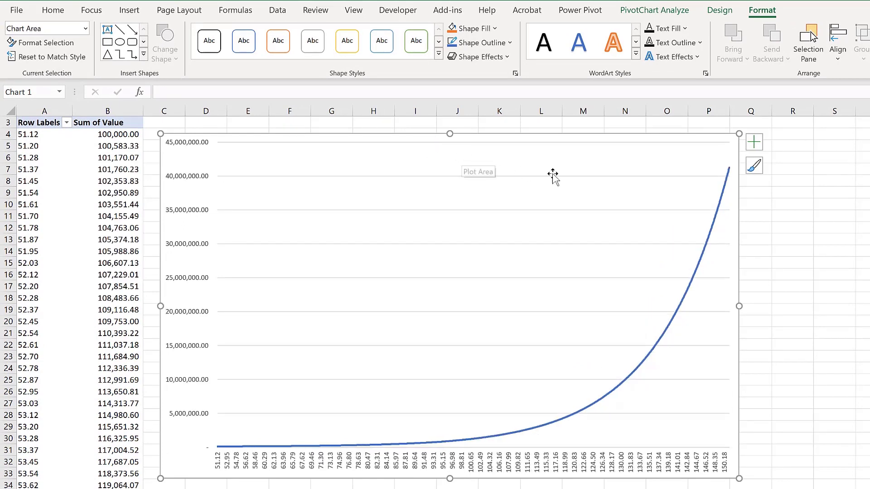
left_click(786, 281)
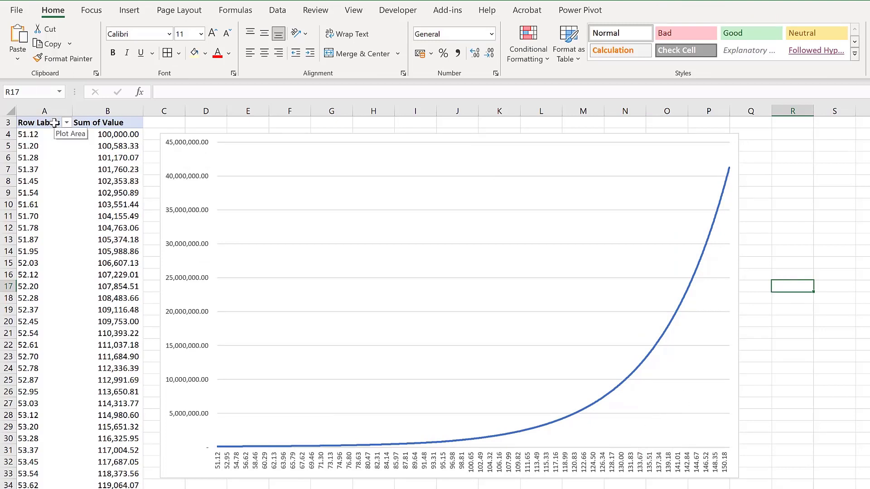
- Filter the pivot's Age labels to show only ages less than or equal to the age limit
scroll(51, 136, "up", 1)
left_click(66, 146)
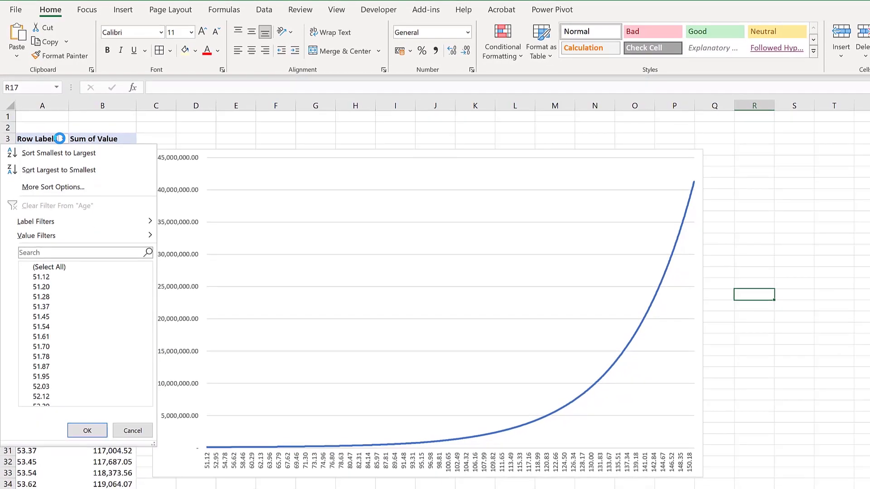
mouse_move(86, 234)
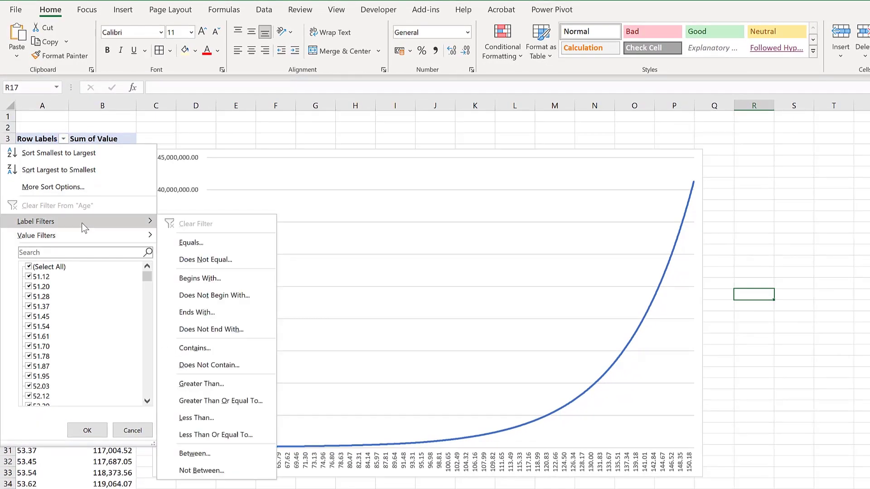
left_click(251, 433)
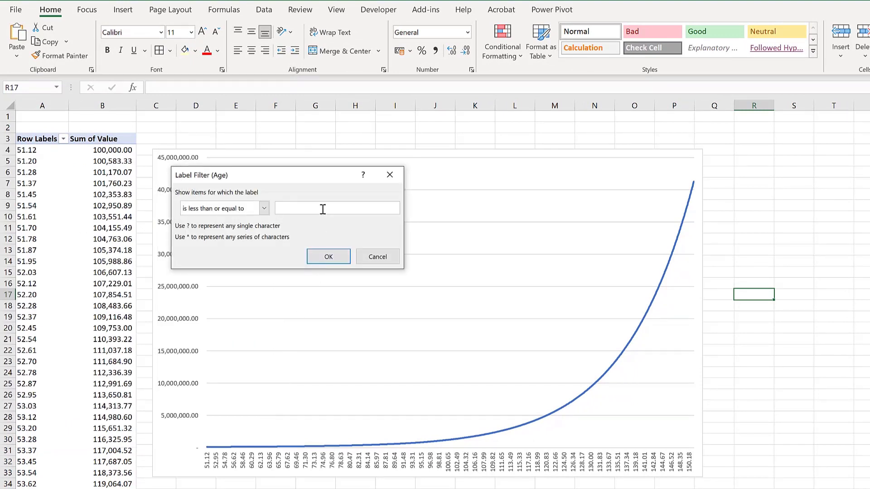
left_click(334, 253)
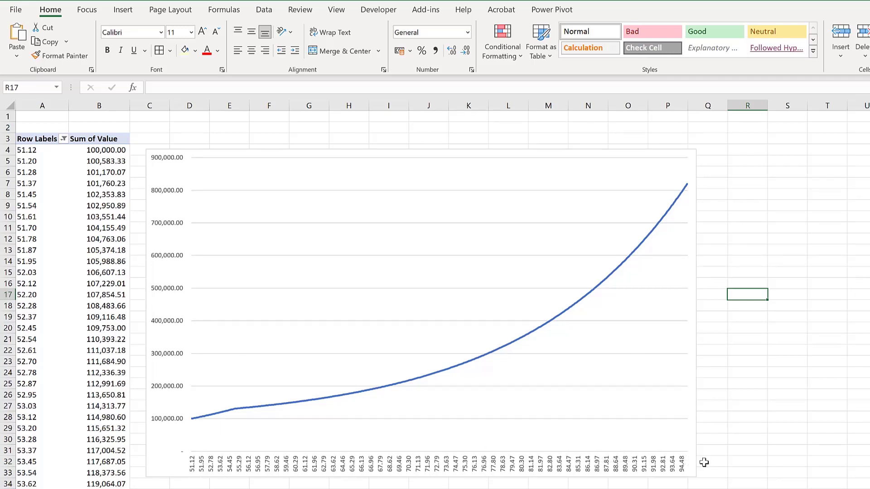
left_click(724, 128)
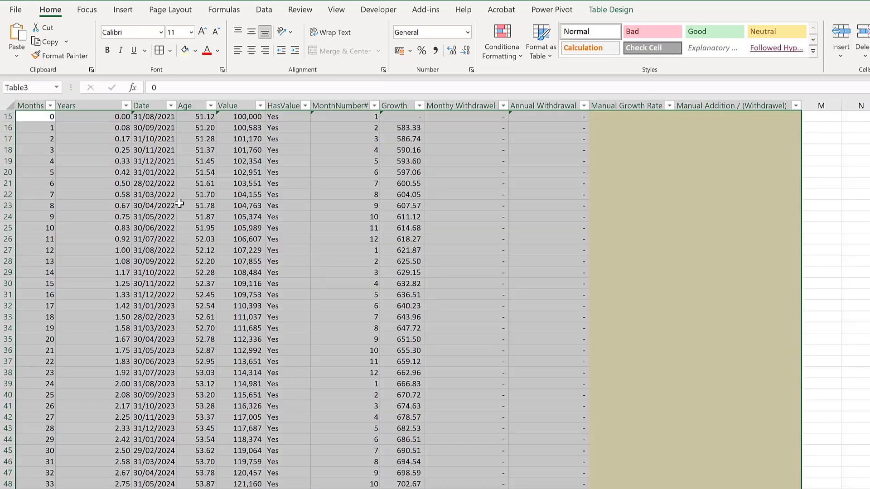
scroll(173, 206, "up", 5)
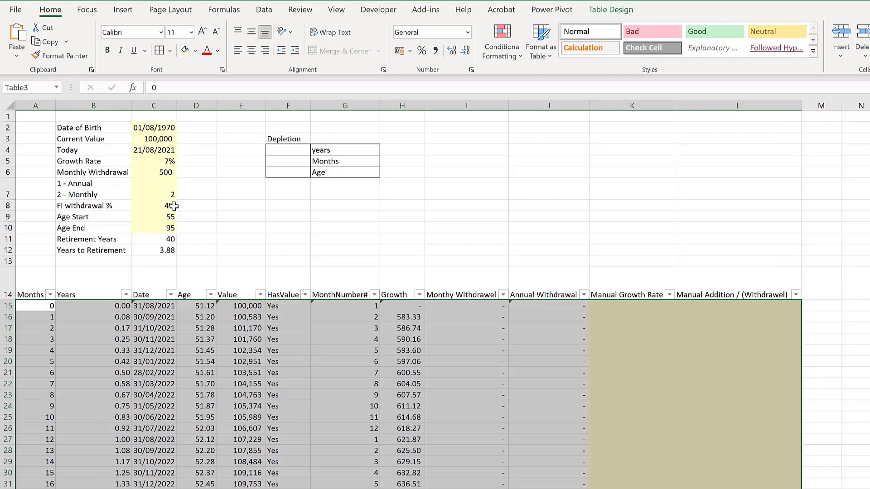
left_click(242, 217)
right_click(51, 485)
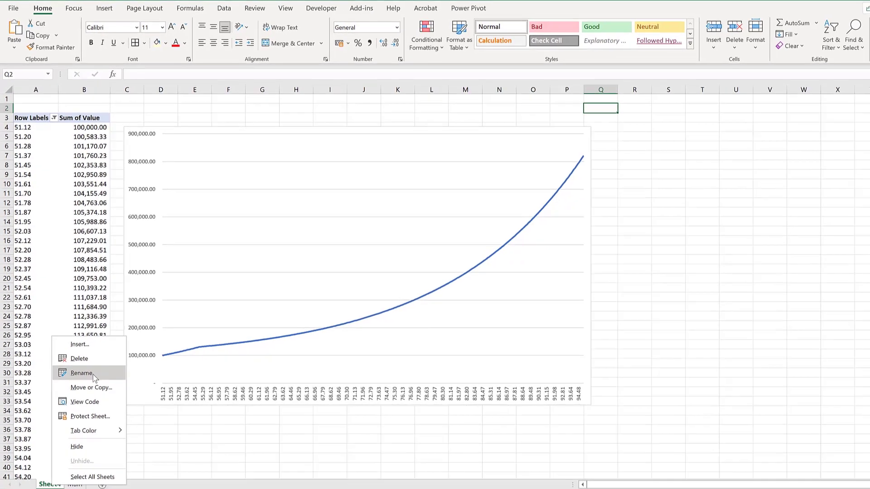
left_click(81, 373)
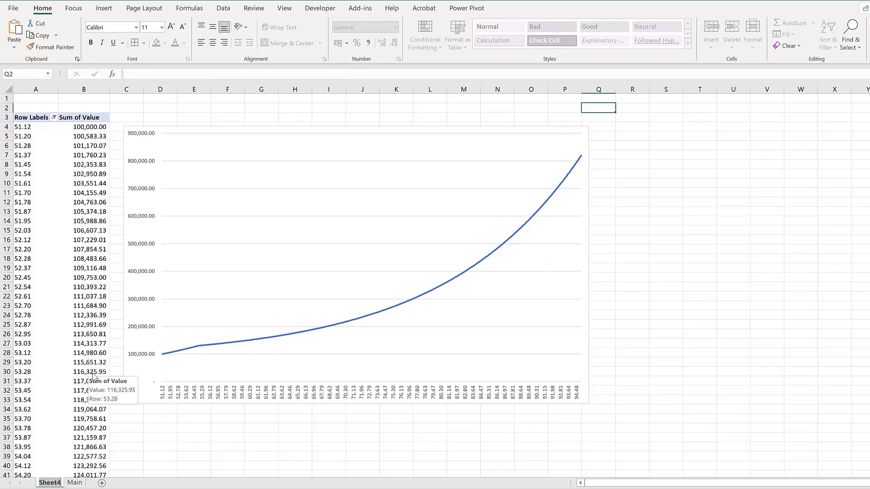
- Rename the pivot chart's sheet as Value Chart
type("Value C")
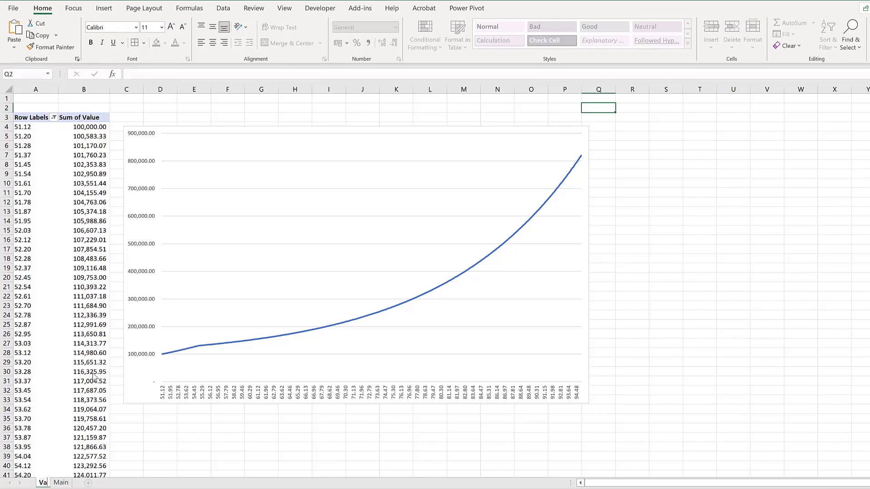
type("hart")
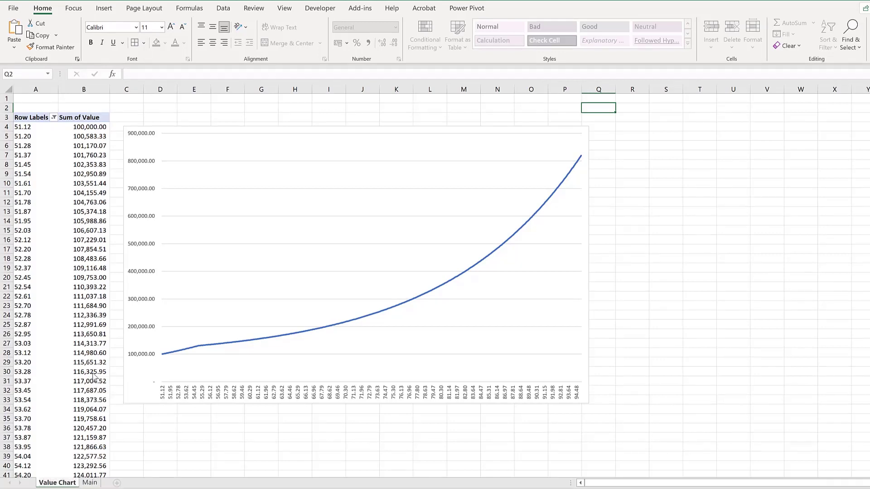
key("Return")
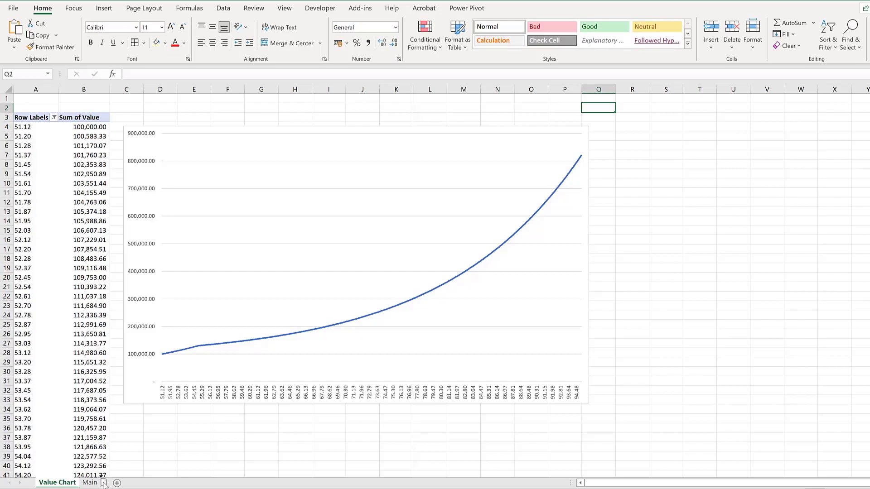
- On the Main sheet, set the withdrawal option to 1 (Annual) and refresh all pivot data
left_click_drag(103, 483, 103, 483)
left_click(46, 483)
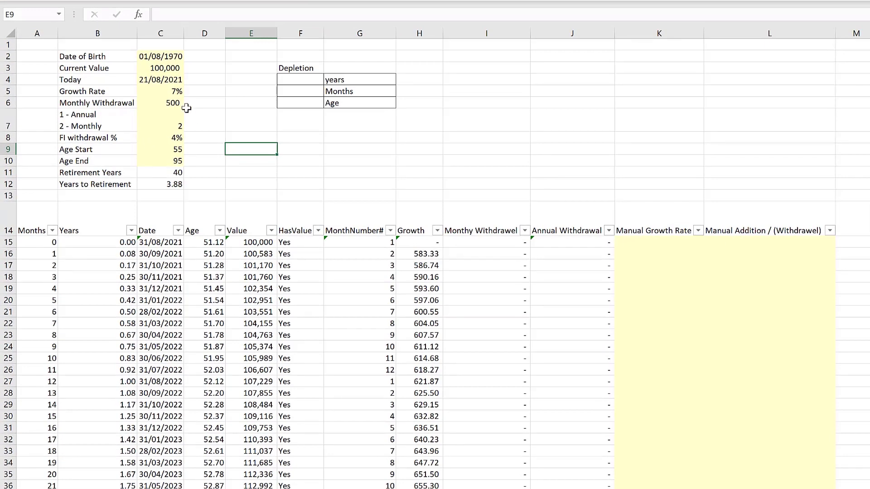
left_click(169, 92)
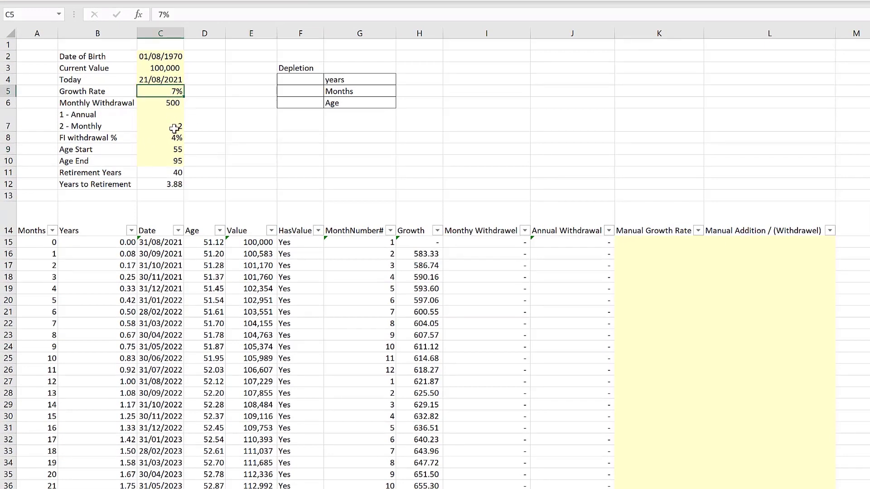
left_click(161, 101)
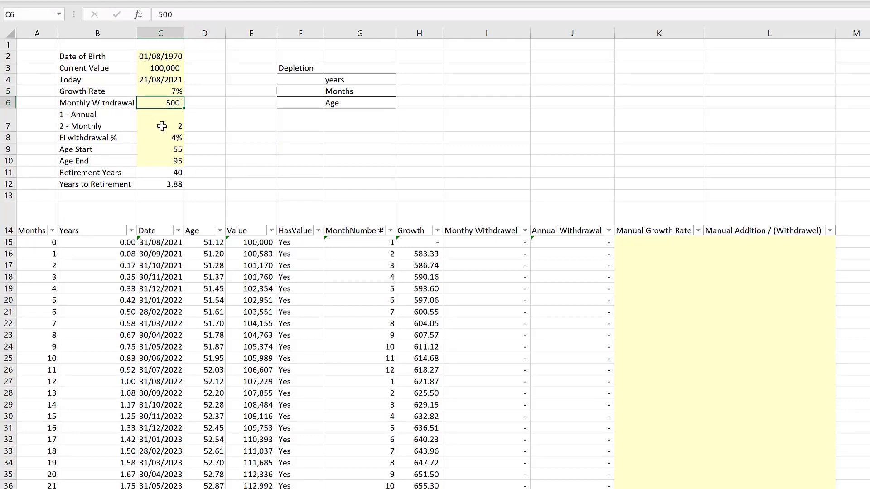
left_click(162, 122)
double_click(162, 122)
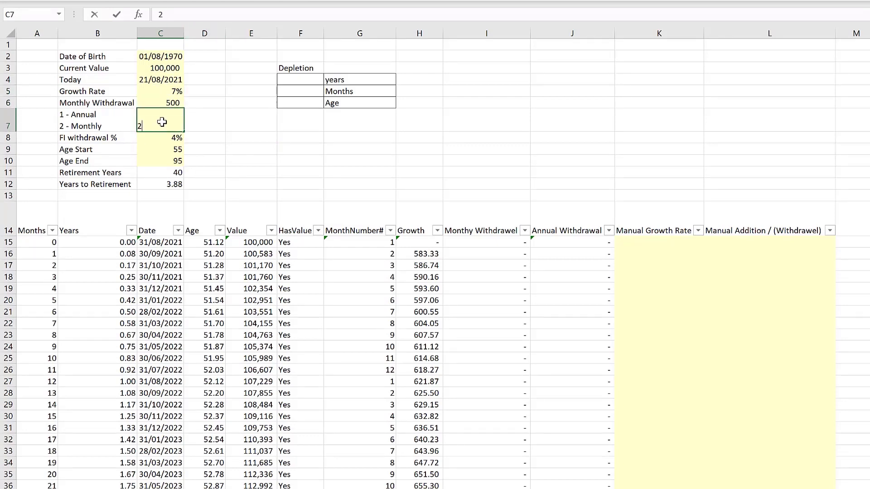
key("Return")
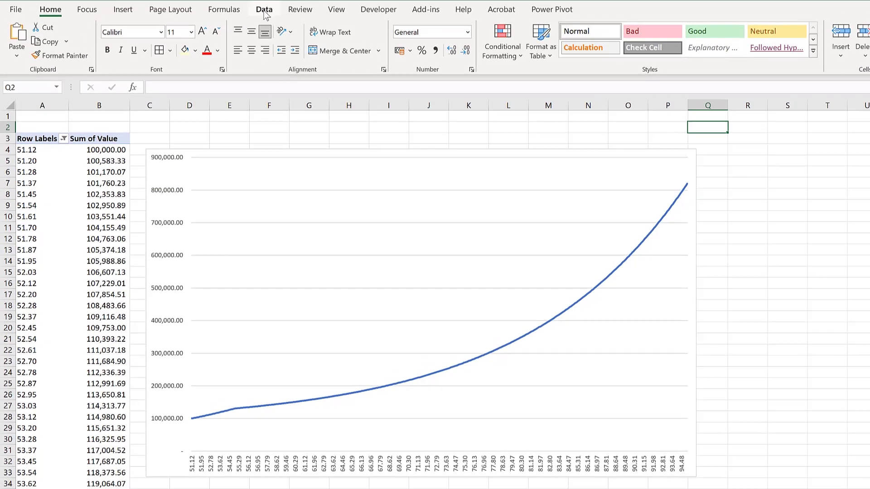
left_click(264, 10)
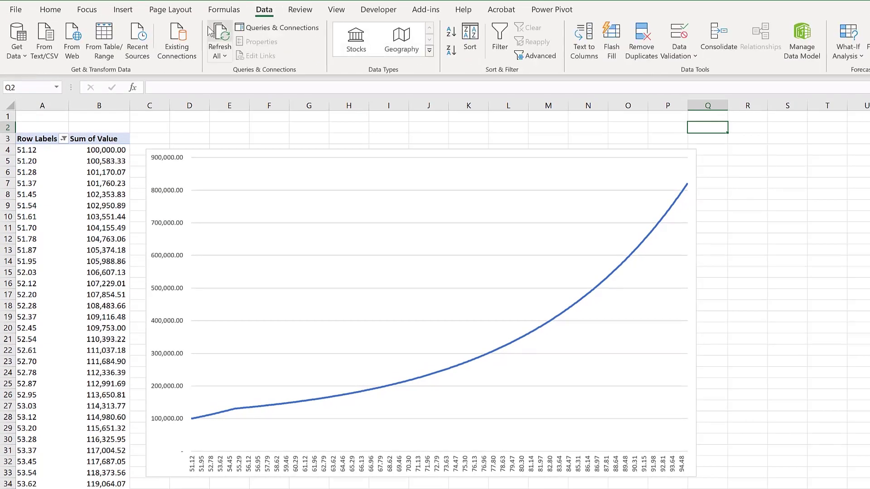
left_click(222, 39)
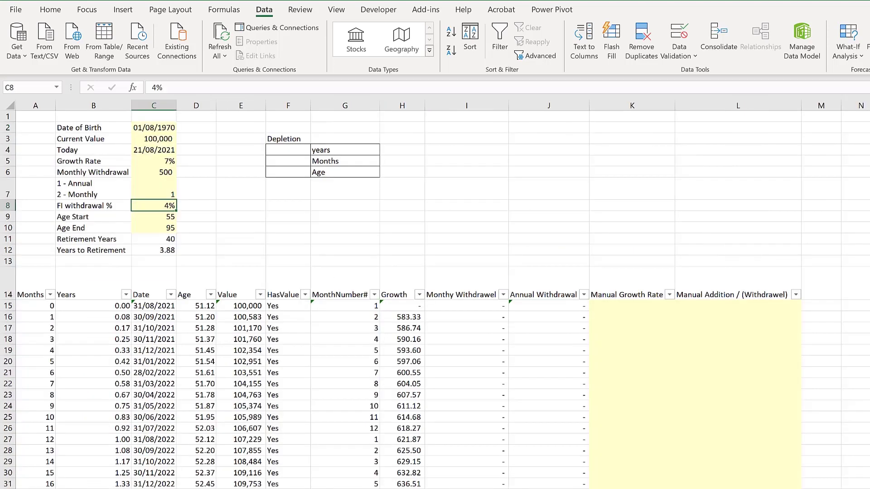
- Create a new pivot table from the monthly data table on a new worksheet
left_click(17, 270)
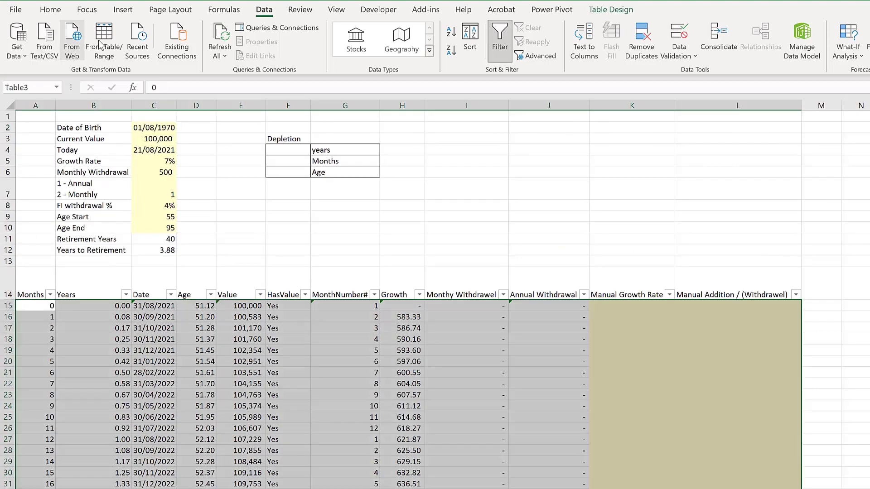
left_click(123, 10)
left_click(21, 34)
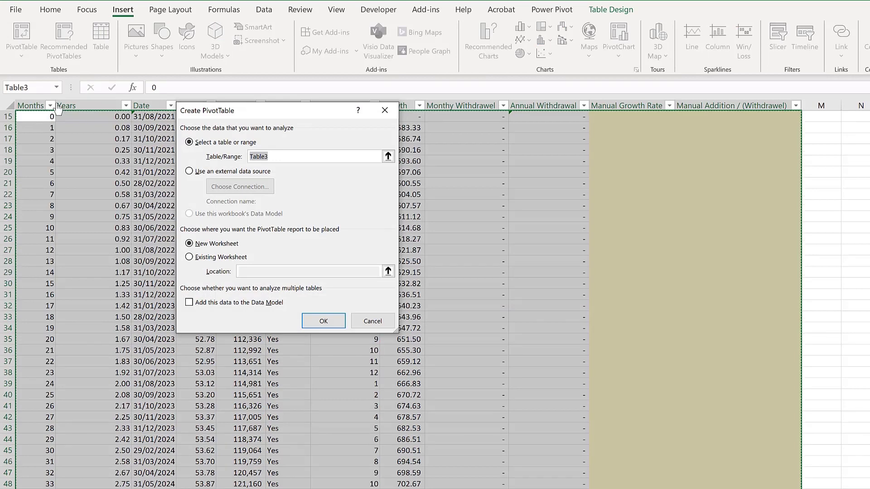
left_click(319, 319)
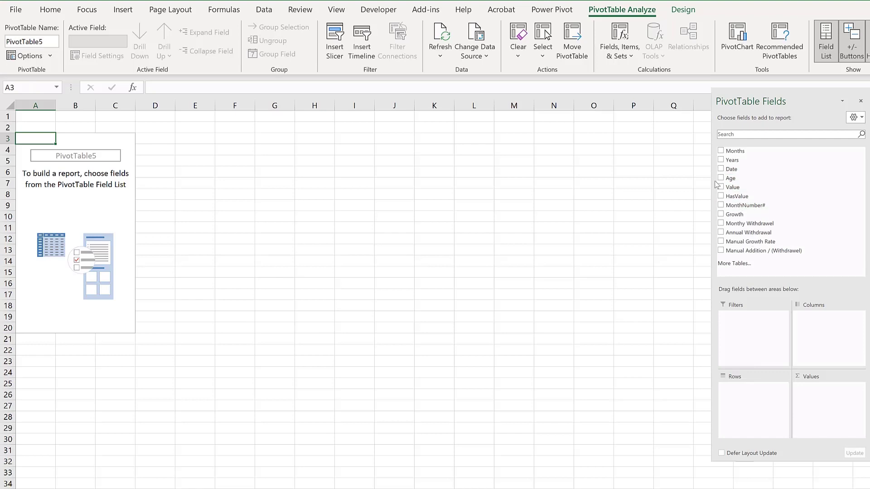
- Add Age to the pivot rows and Annual Withdrawal to the pivot filters
left_click_drag(730, 178, 765, 402)
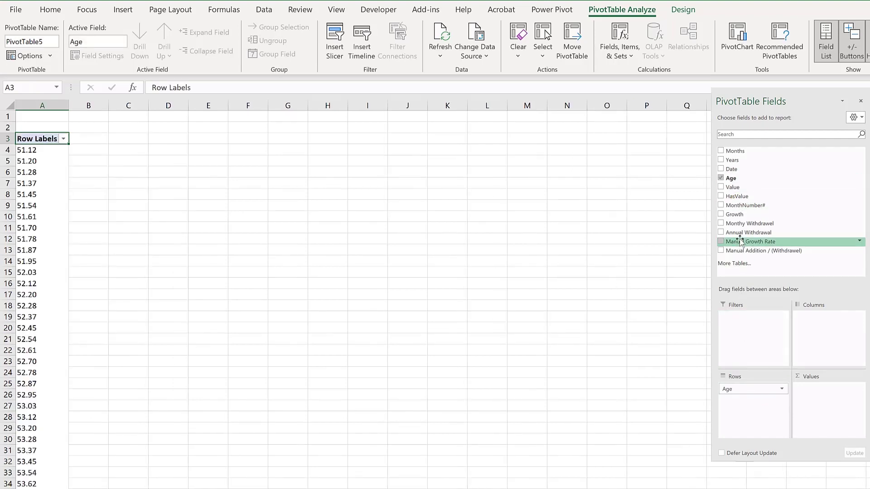
left_click_drag(746, 234, 743, 319)
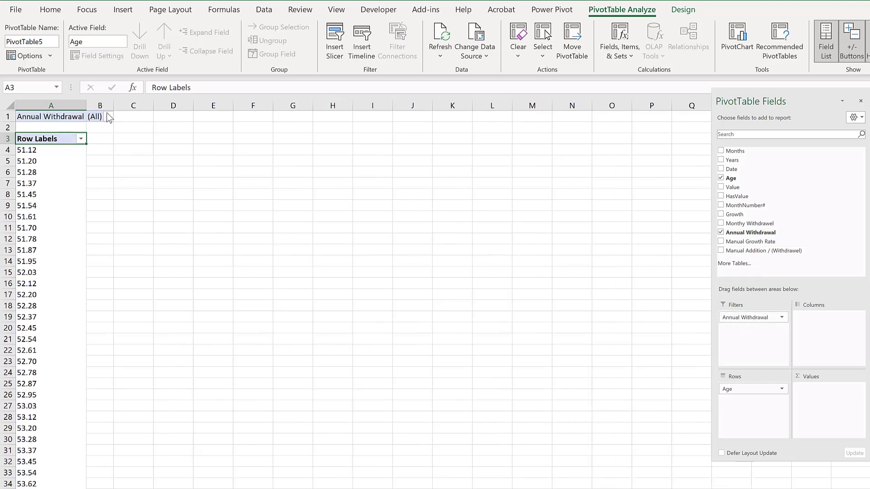
- Filter Annual Withdrawal to allow multiple items and exclude its last item so only withdrawal periods remain
left_click(109, 116)
mouse_move(131, 168)
left_mouse_down()
mouse_move(131, 263)
mouse_move(123, 152)
left_mouse_up()
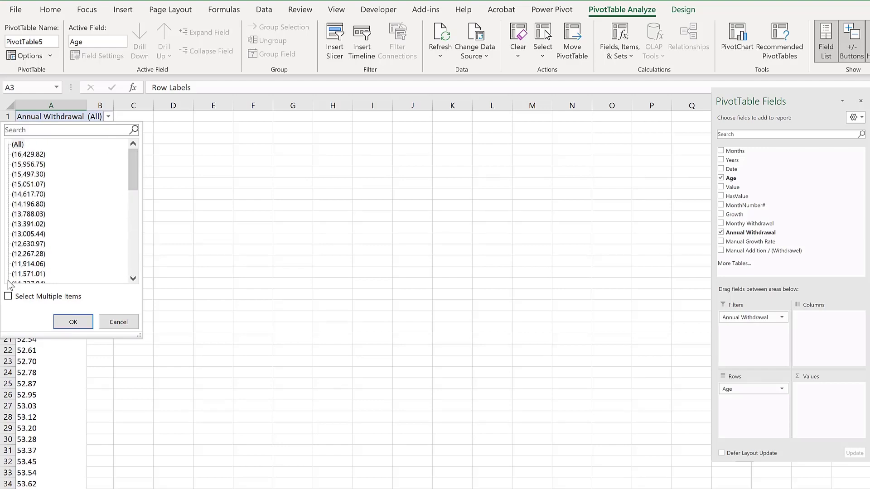
left_click(8, 297)
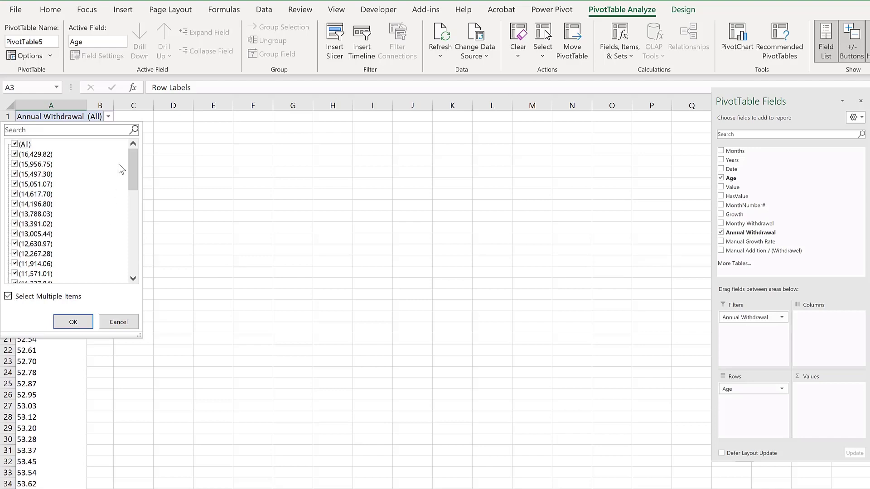
left_click_drag(134, 162, 122, 247)
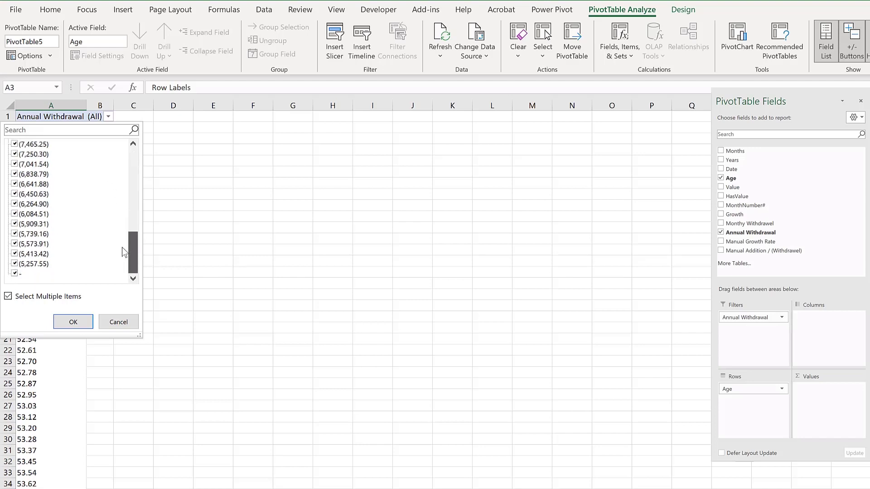
left_click(15, 274)
left_click(73, 322)
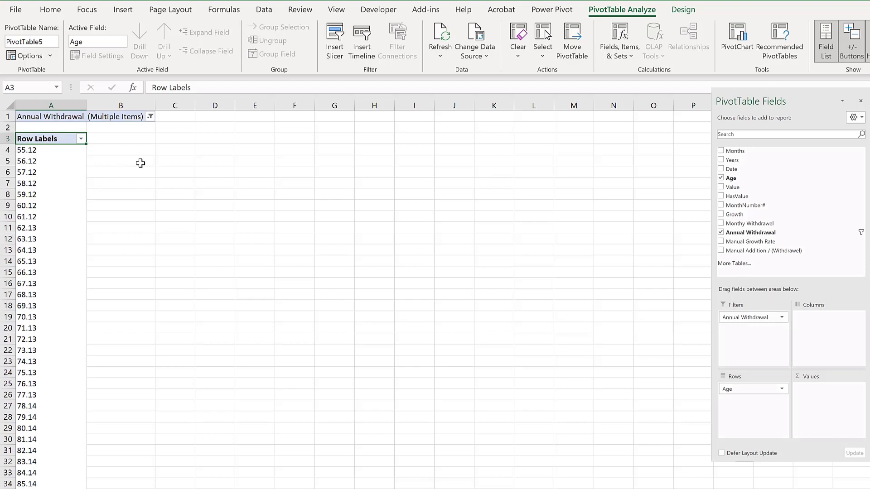
- Add a calculated field named Annual with the formula =-'Annual Withdrawal'
left_click(620, 36)
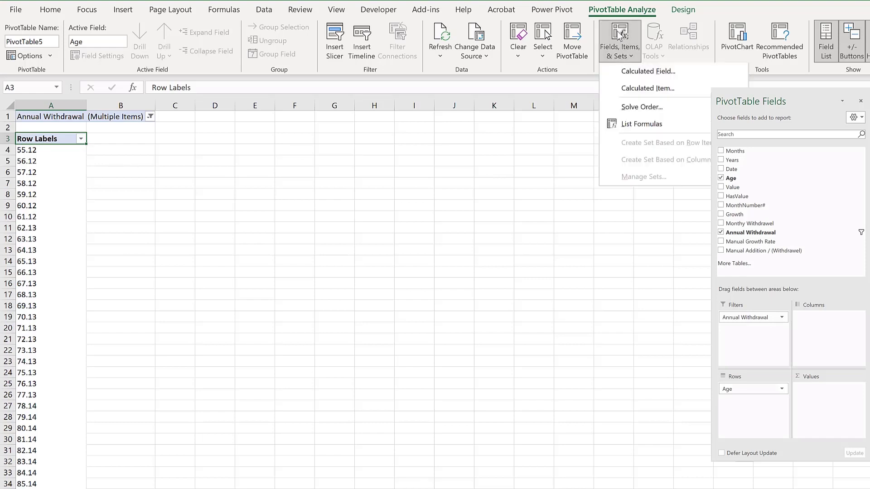
left_click(650, 72)
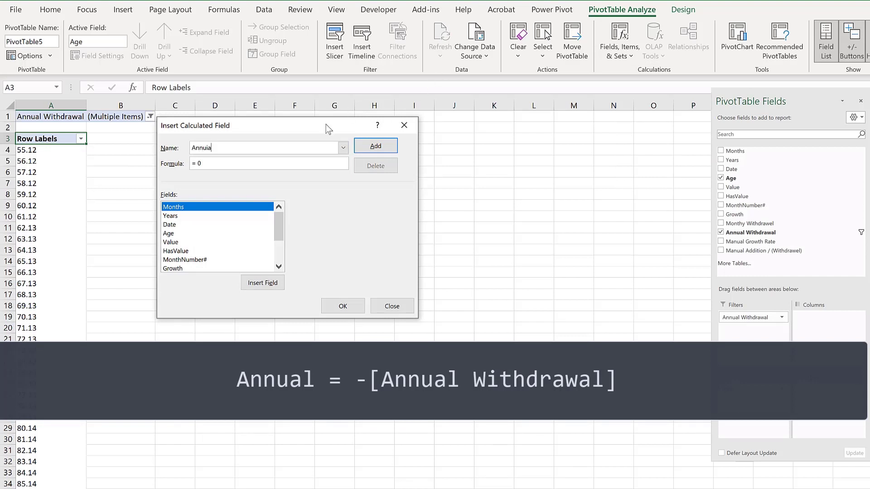
key("BackSpace")
key("BackSpace")
key("BackSpace")
type("al")
key("Tab")
left_click_drag(280, 228, 280, 245)
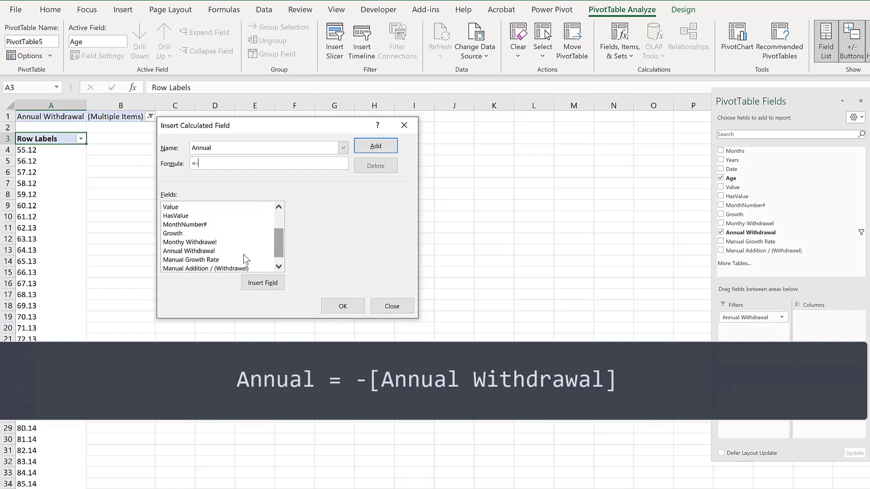
left_click(194, 252)
double_click(194, 254)
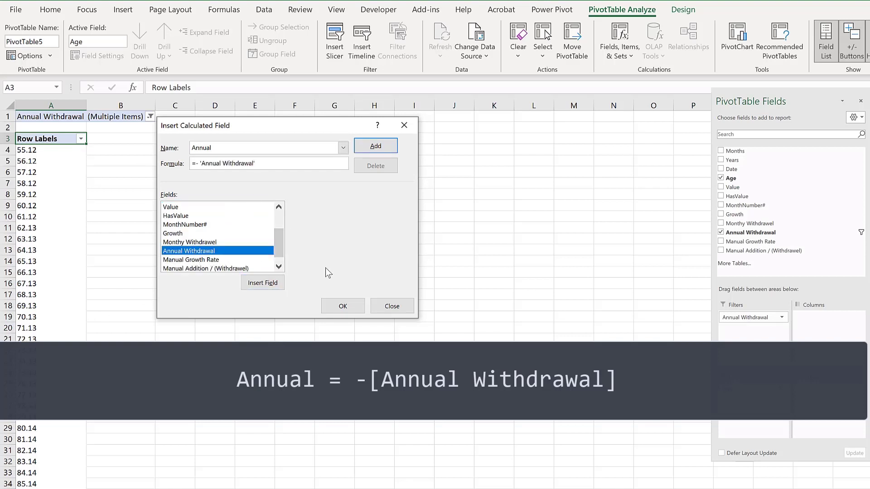
left_click(345, 309)
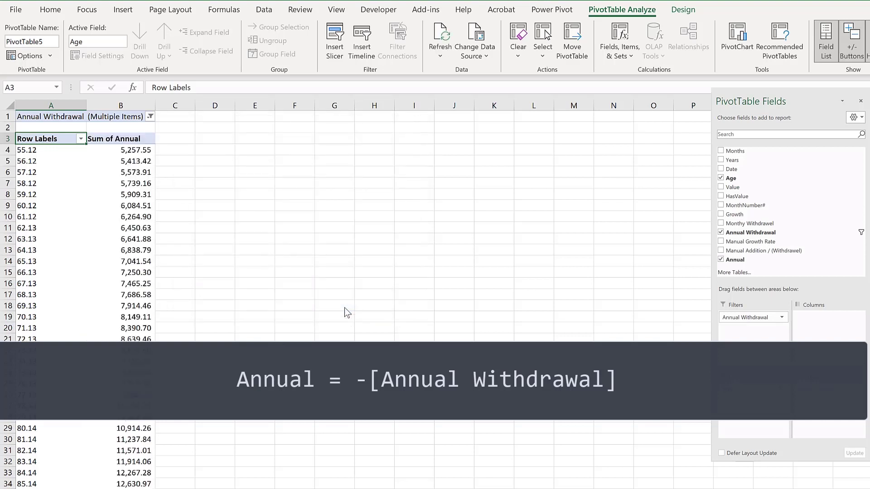
- Add a calculated field named Monthly with the formula = Annual/12
left_click(102, 196)
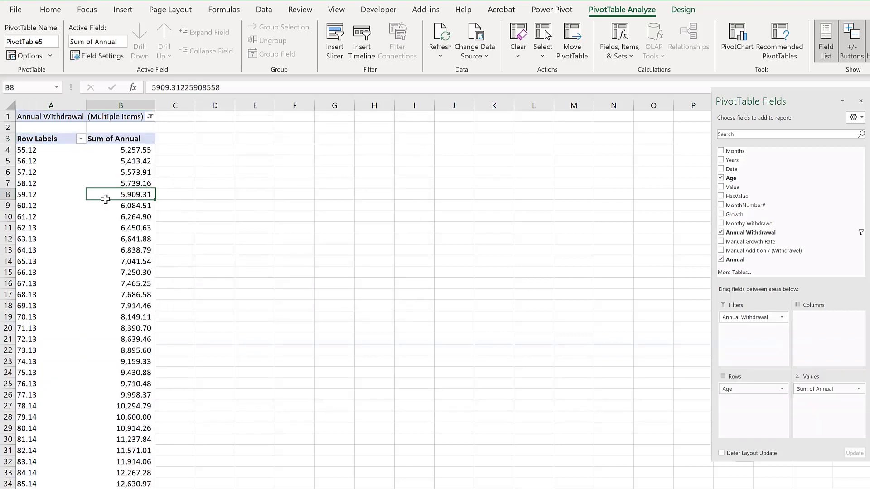
left_click(635, 38)
left_click(665, 73)
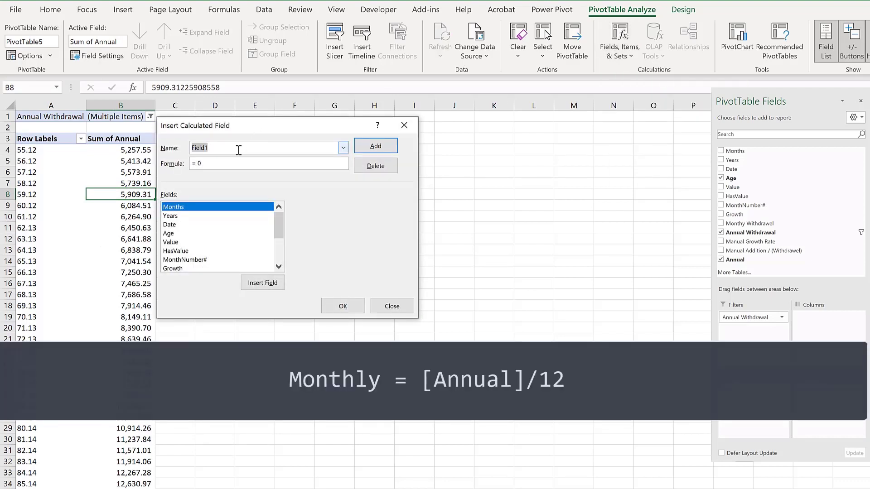
type("Monthly")
left_click_drag(278, 227, 278, 251)
left_click(177, 259)
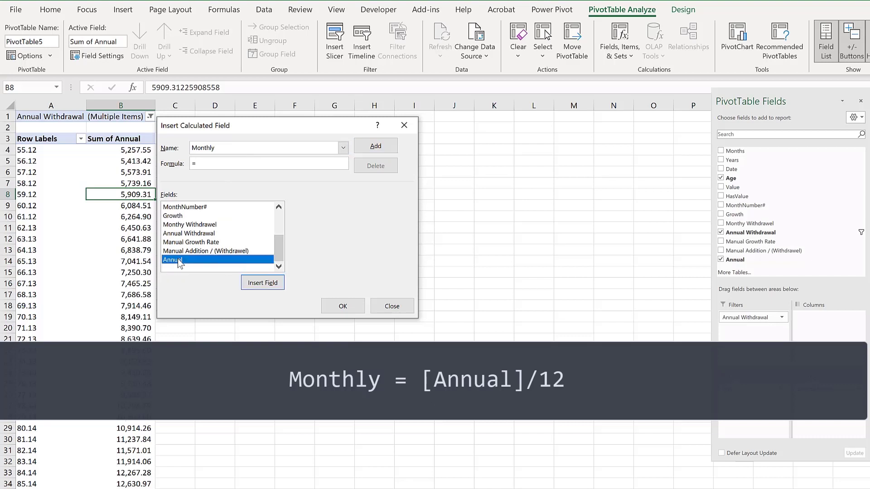
double_click(177, 259)
type("/12")
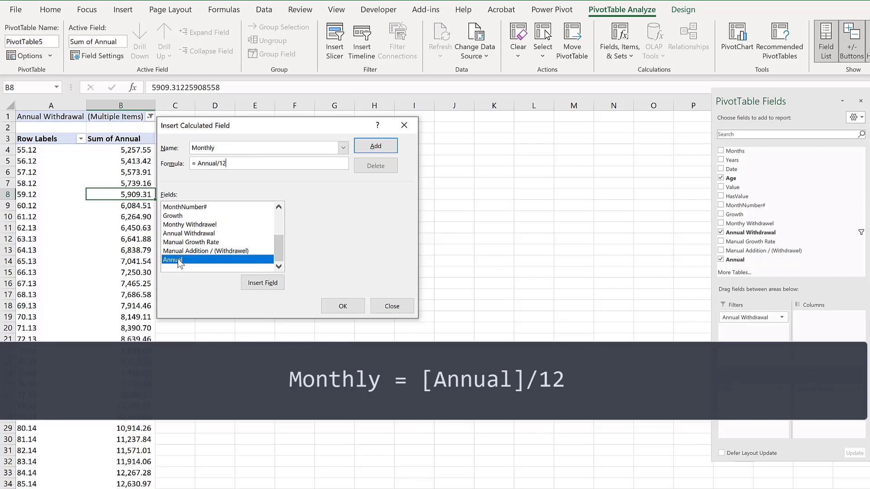
left_click(360, 309)
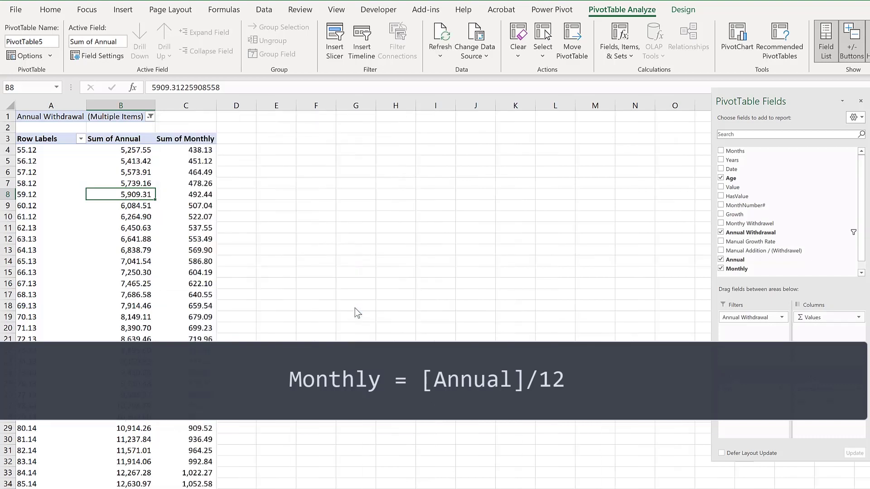
- Rename the pivot's value headers to Annual and Monthly
left_click(129, 141)
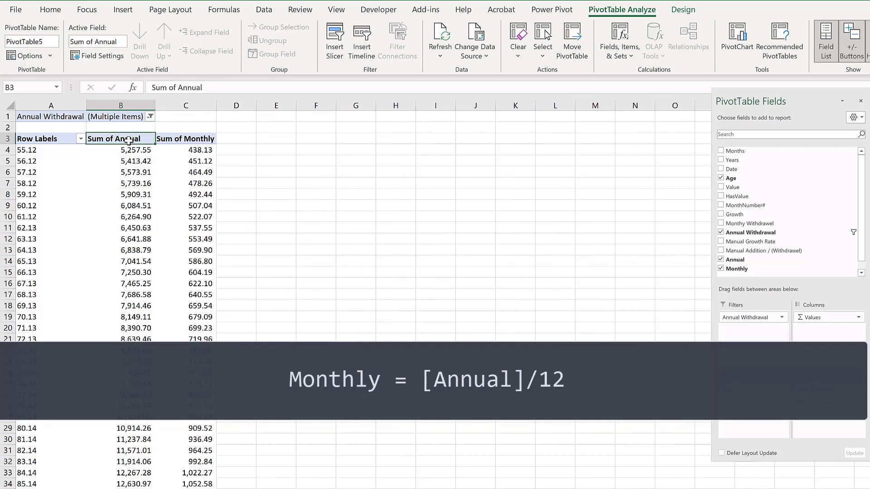
left_click_drag(151, 88, 178, 88)
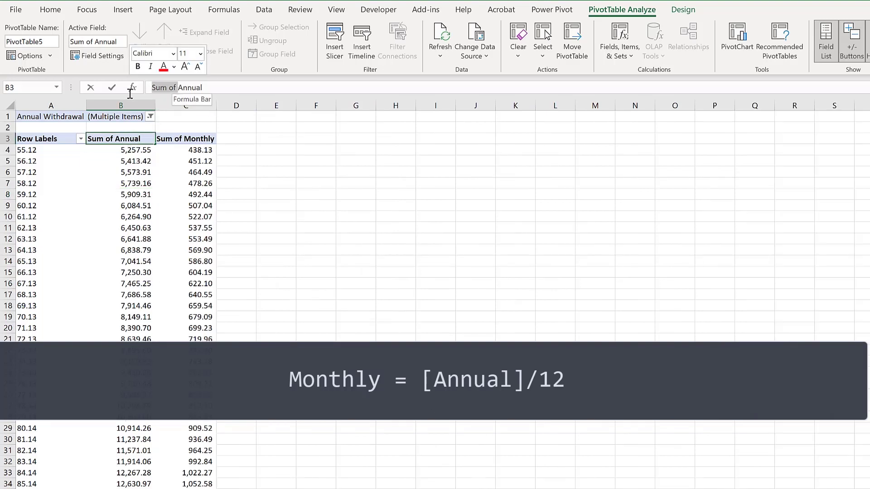
key("BackSpace")
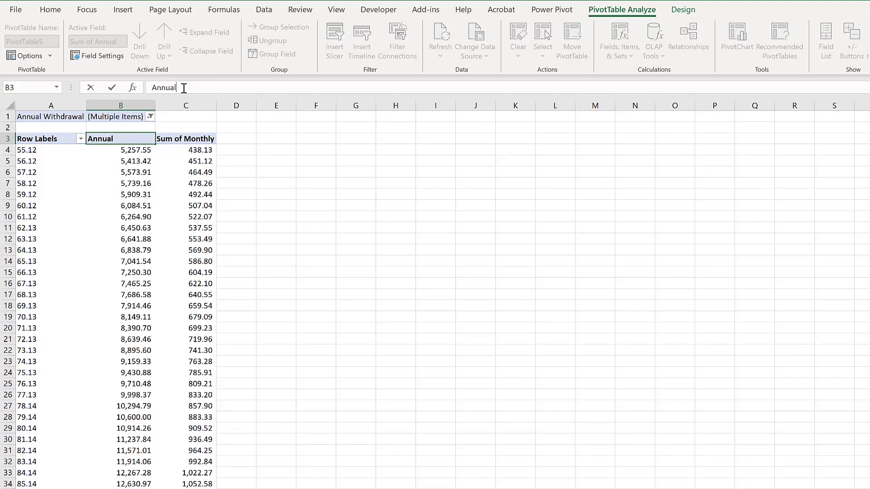
left_click(194, 138)
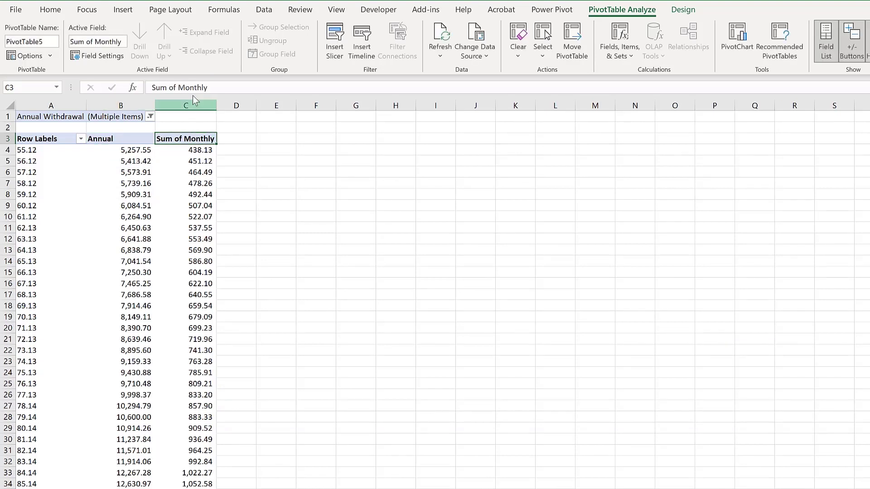
left_click_drag(178, 87, 139, 89)
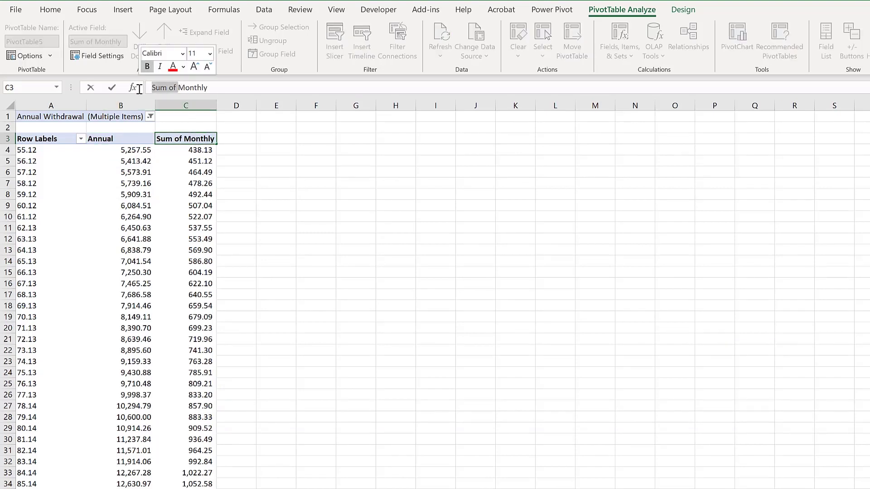
key("BackSpace")
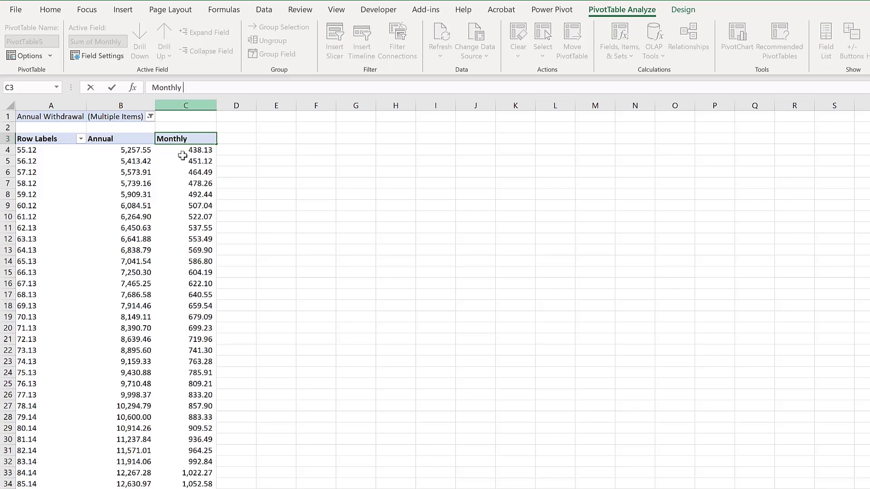
left_click(237, 192)
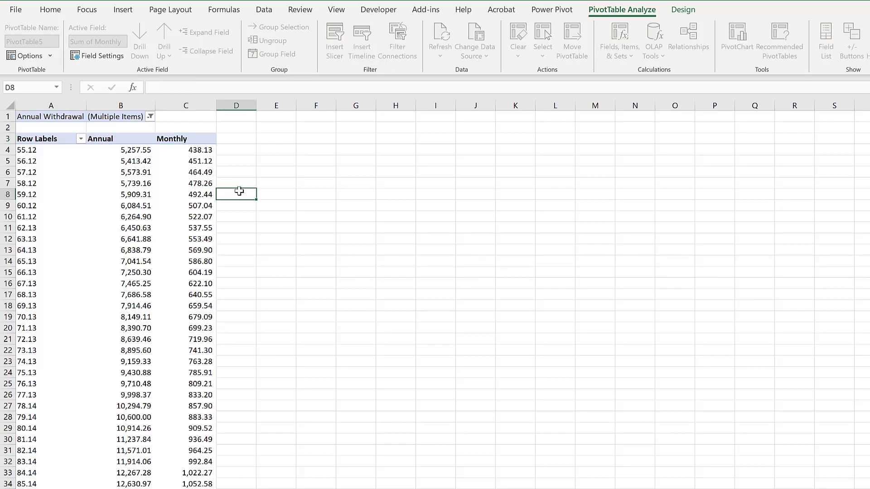
- Insert a clustered column PivotChart from the withdrawal pivot, then move it beside the table and enlarge it
left_click(101, 204)
left_click(737, 46)
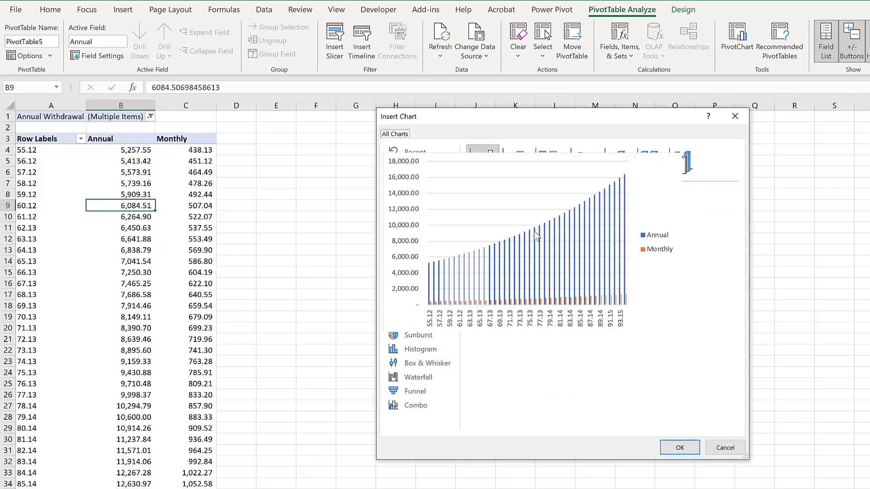
left_click(680, 448)
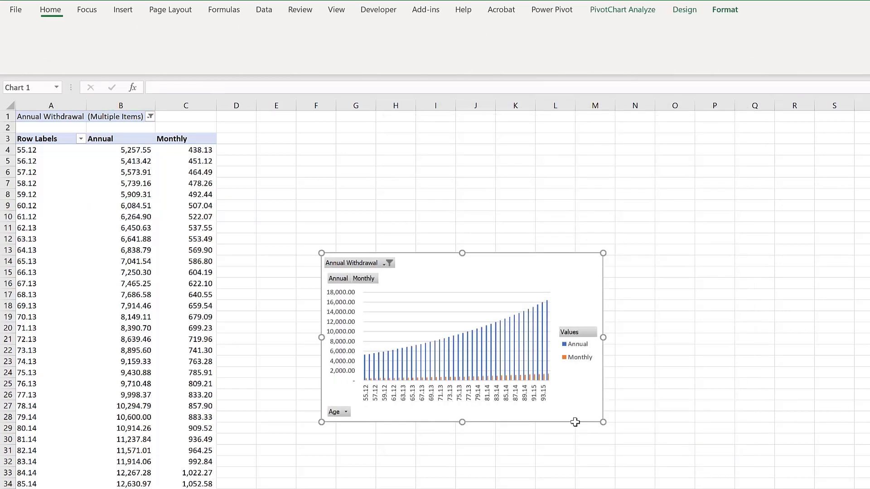
left_click_drag(321, 253, 237, 123)
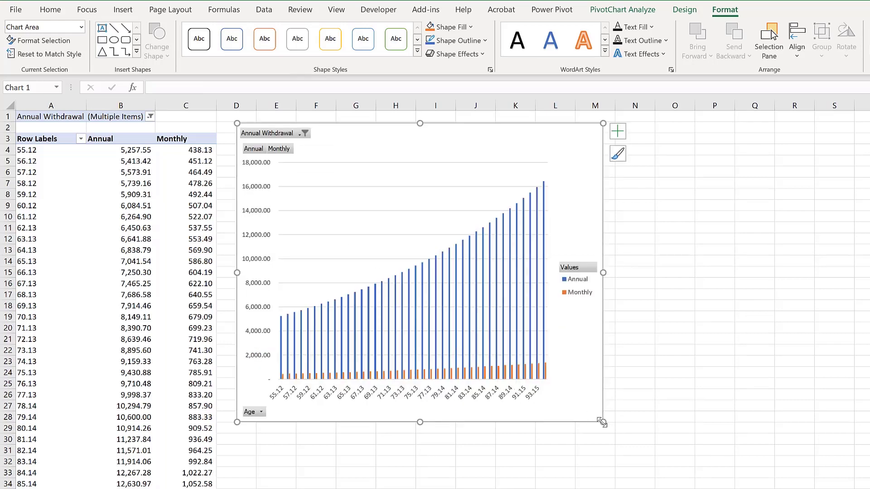
left_click_drag(598, 422, 693, 488)
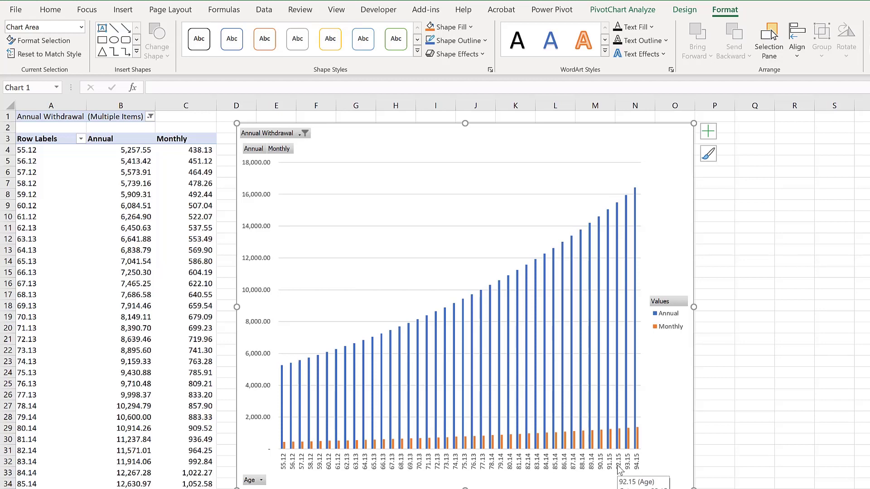
- Hide all field buttons on the chart and delete its legend
left_click(666, 307)
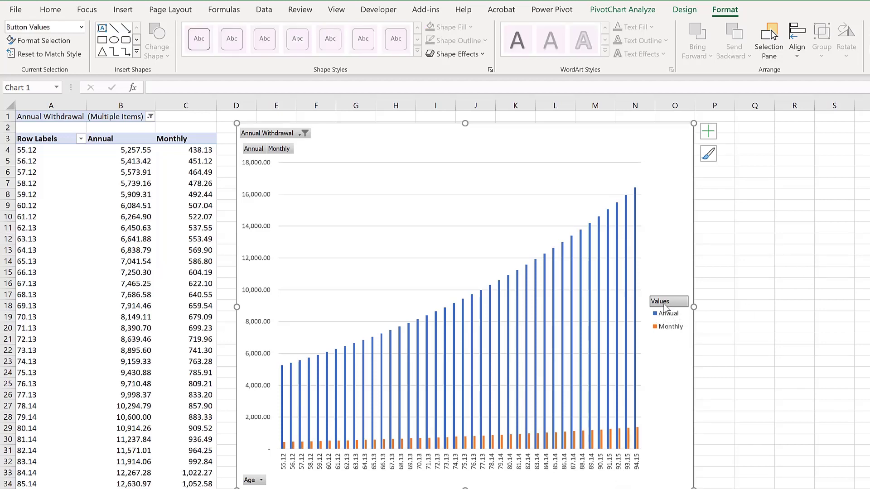
right_click(296, 135)
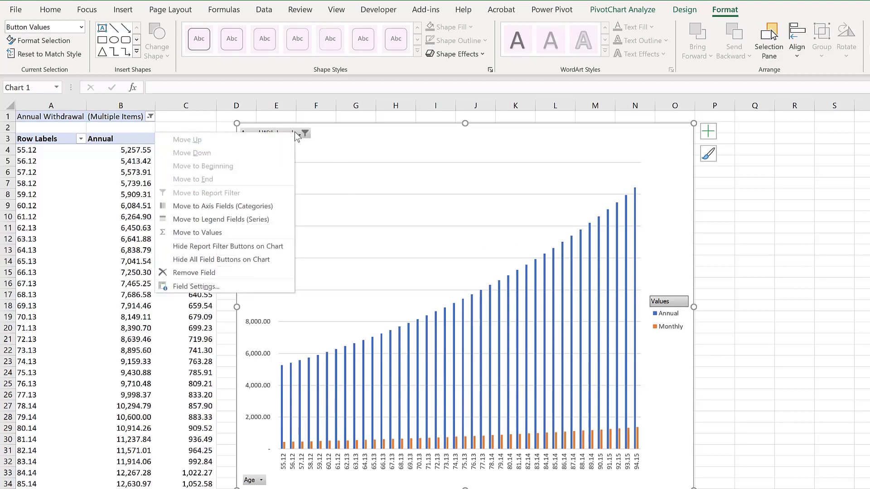
left_click(222, 259)
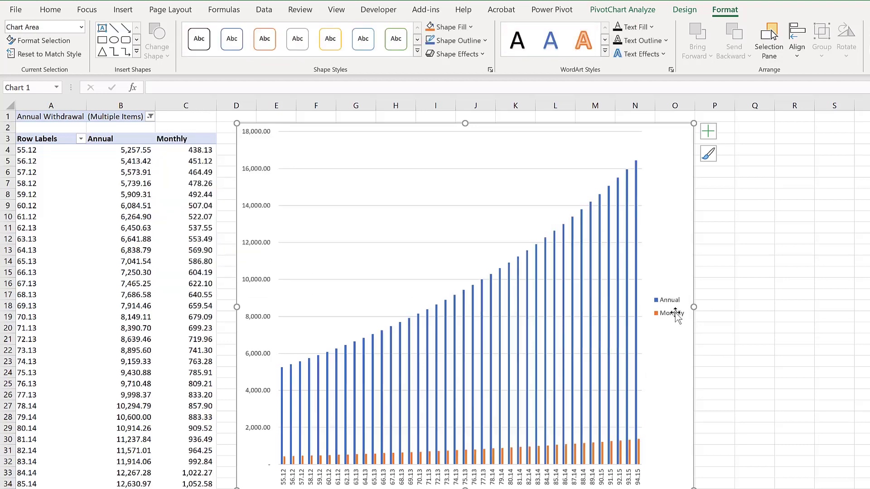
left_click(675, 313)
key("Delete")
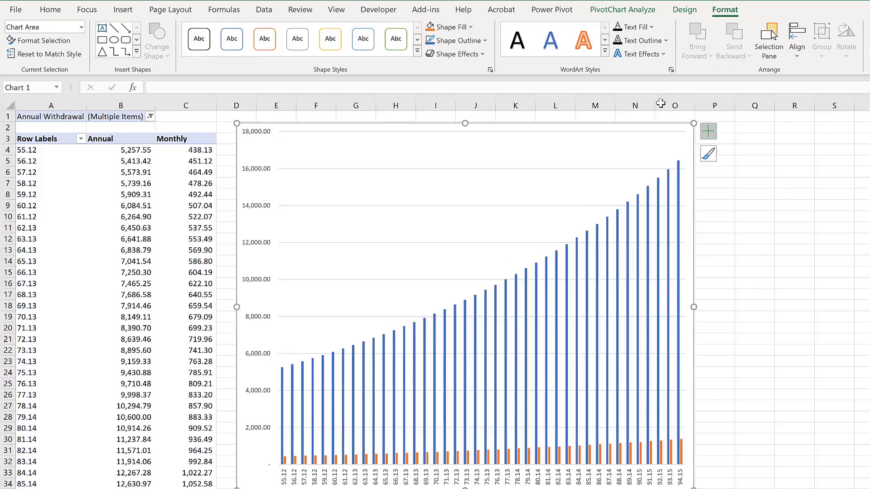
- Change the chart type to a combo with Annual as clustered column on the secondary axis and Monthly as a line
left_click(697, 13)
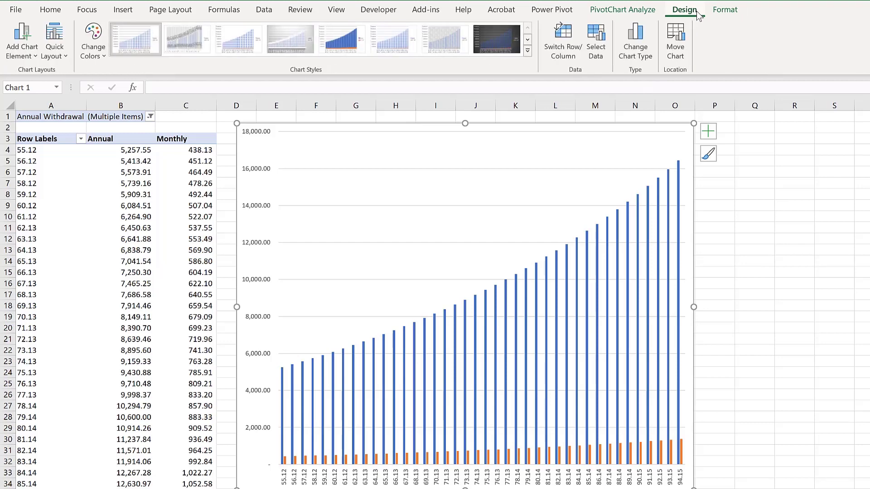
left_click(630, 38)
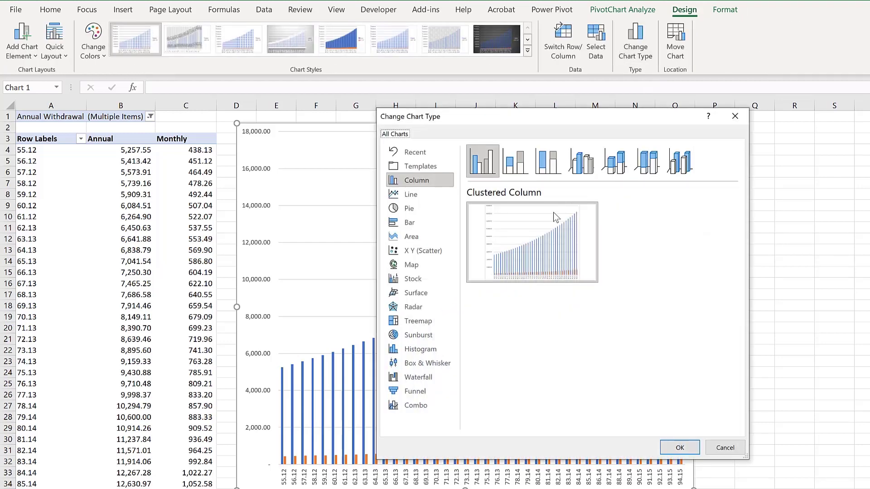
left_click(421, 409)
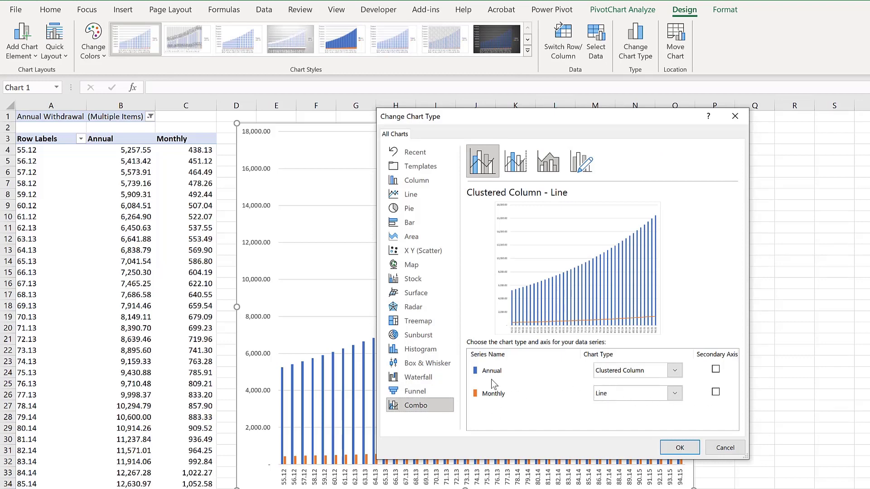
left_click(715, 370)
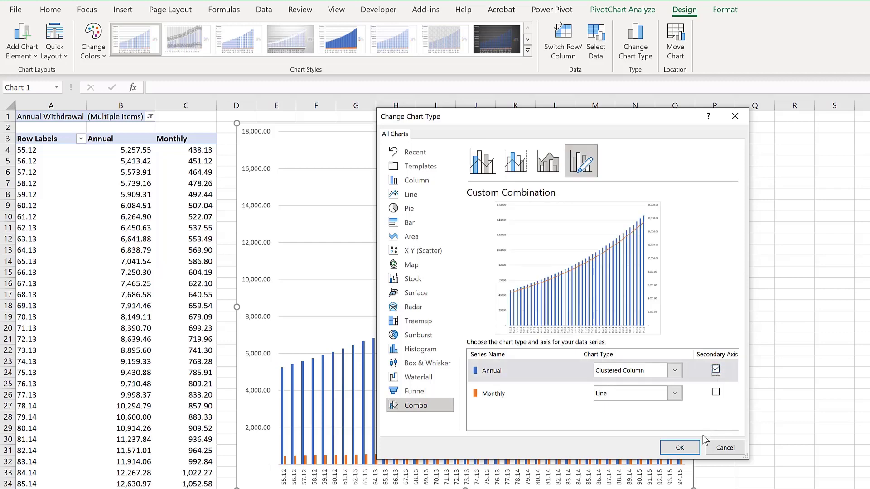
left_click(678, 450)
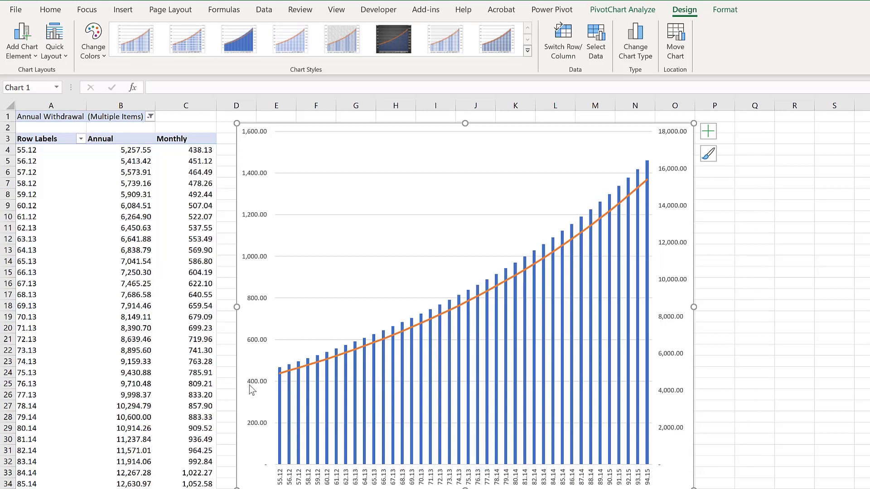
mouse_move(280, 374)
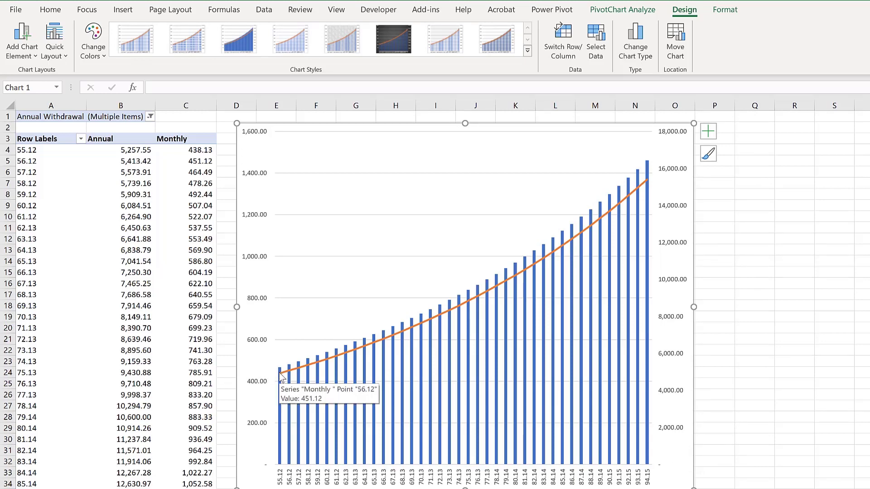
left_click(199, 158)
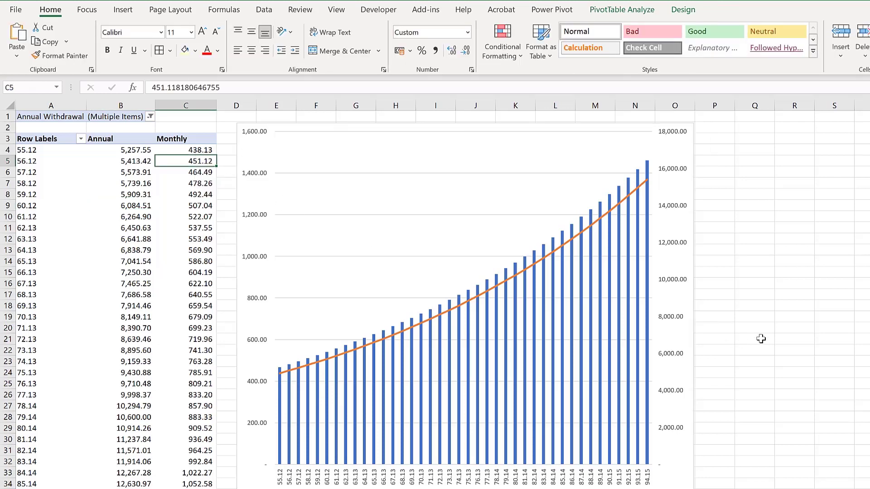
left_click(820, 320)
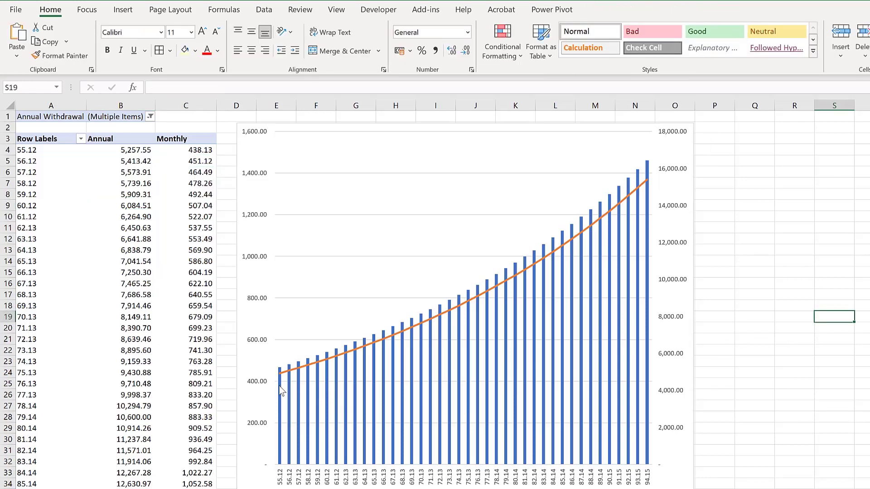
mouse_move(281, 390)
left_click(734, 163)
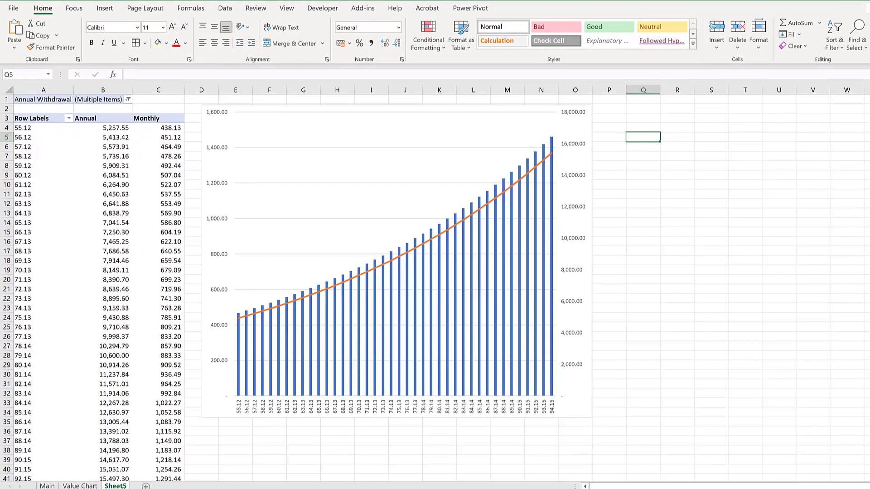
- Rename the pivot chart sheet as FI Chart
right_click(116, 485)
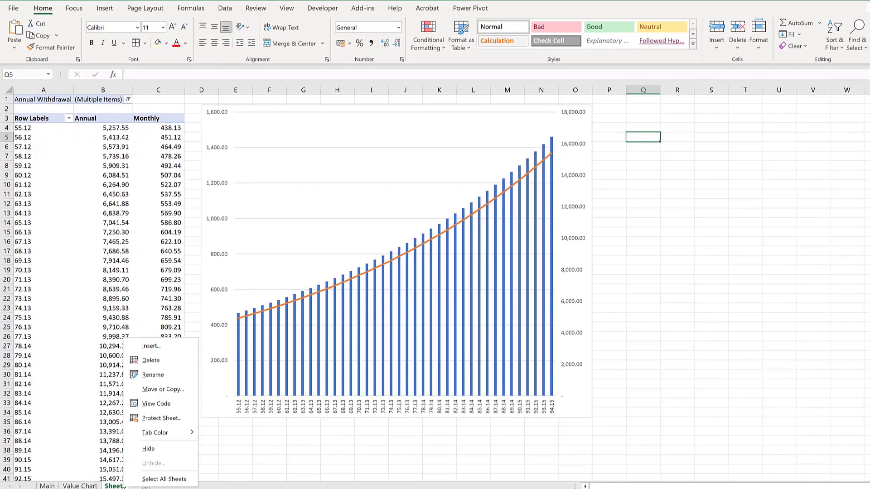
left_click(153, 375)
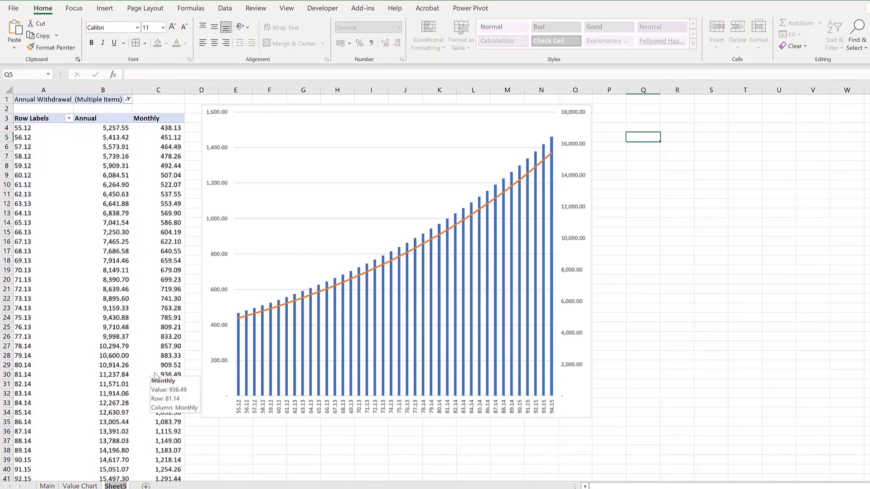
type("Fi")
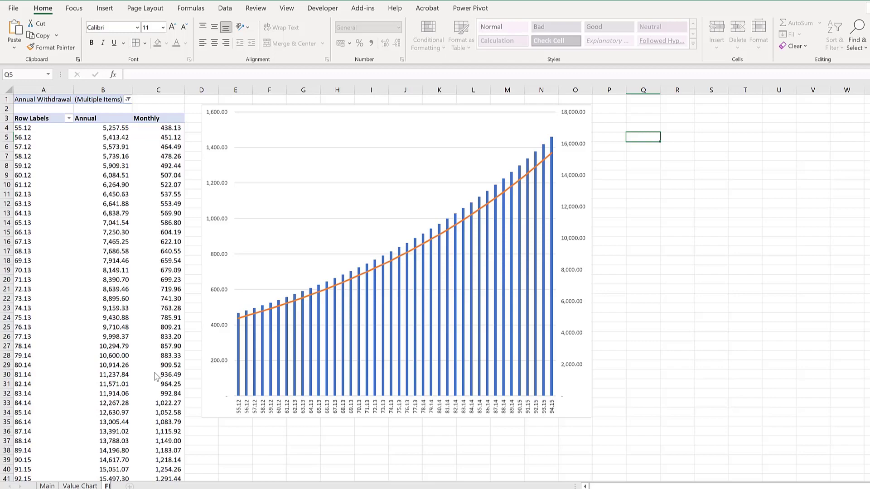
type(" Chart")
key("Return")
- On the Main sheet, change the date of birth to 01/08/2000
left_click(47, 485)
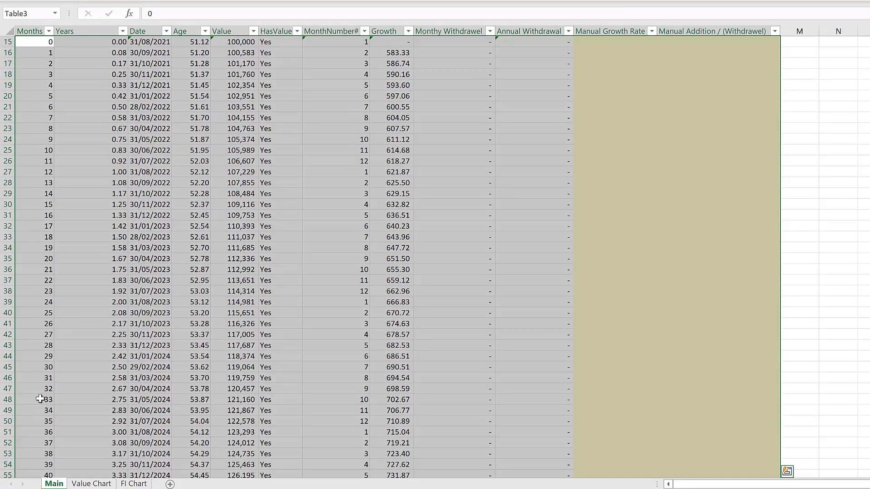
left_click(141, 193)
scroll(142, 195, "up", 5)
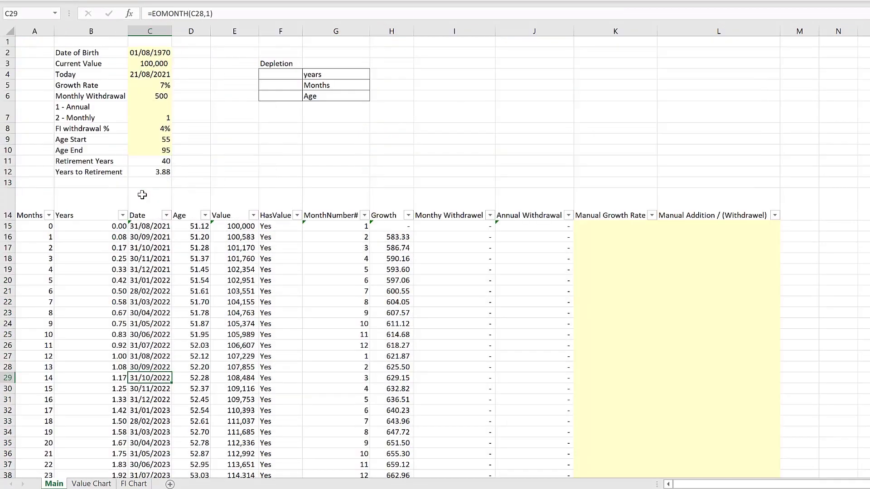
left_click(147, 53)
left_click_drag(205, 14, 175, 20)
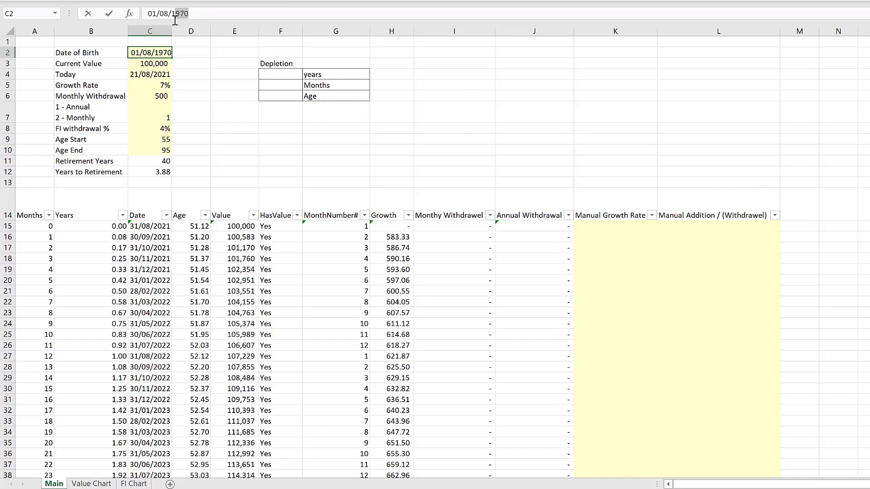
type("2000")
key("Return")
- Set the current value to 200,000 and the growth rate to 8%
type("200")
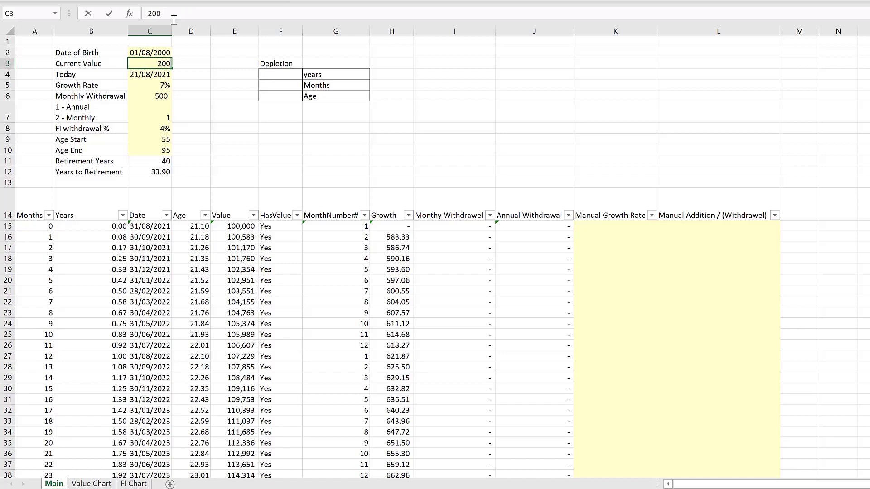
type(",000")
key("Return")
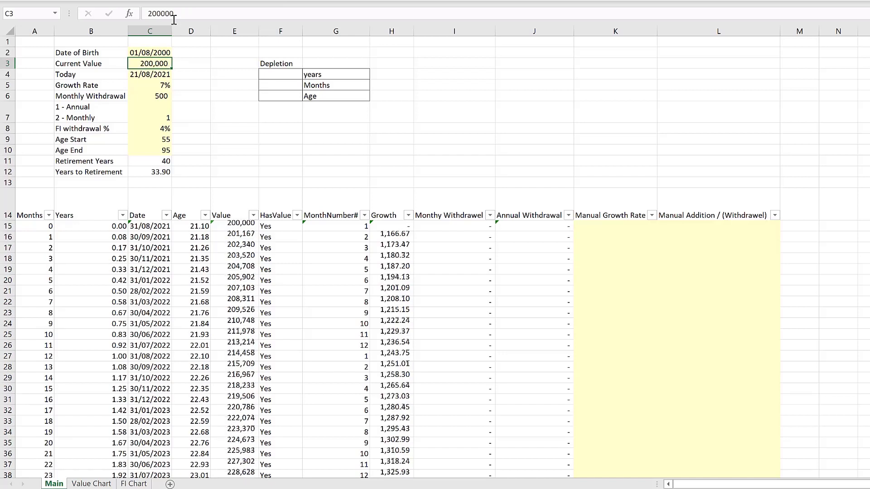
key("Return")
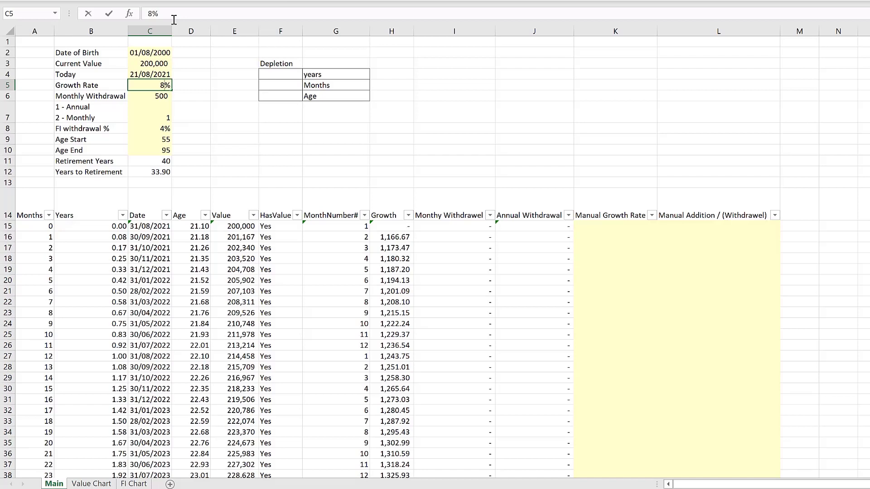
key("Return")
- Set the FI withdrawal percentage to 3% and the starting age to 50
key("Return")
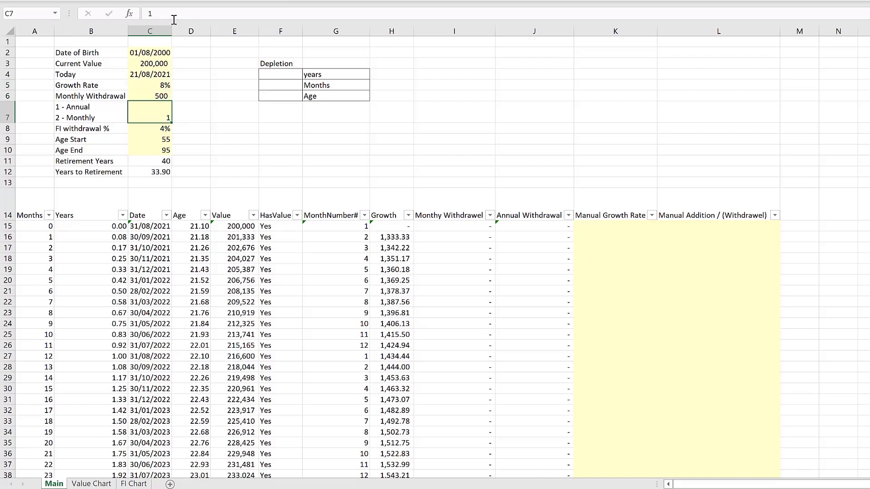
key("Return")
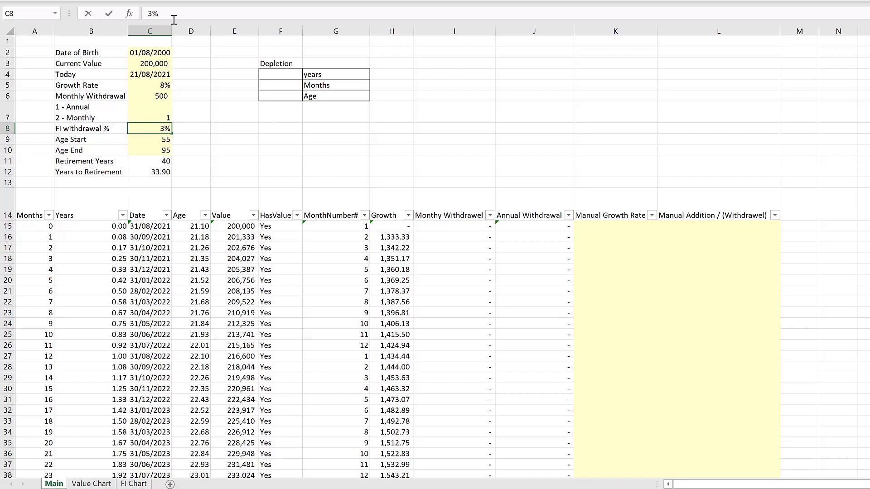
type("3%")
key("Return")
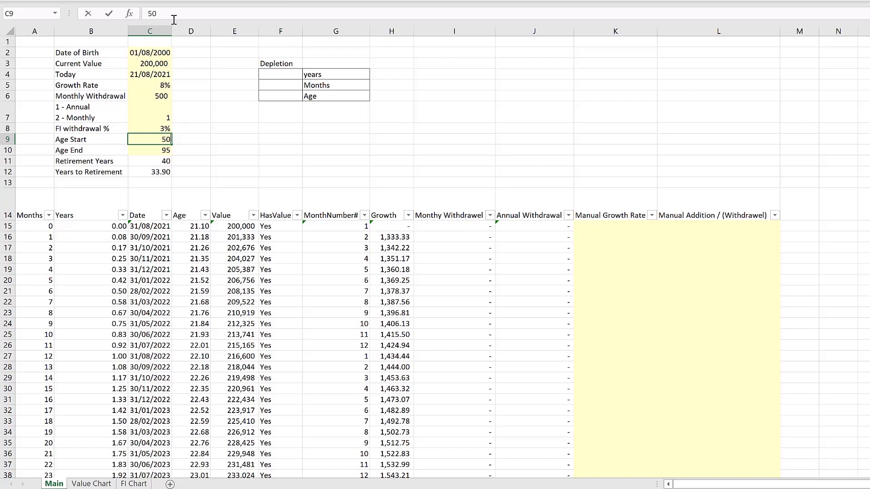
type("50")
key("Return")
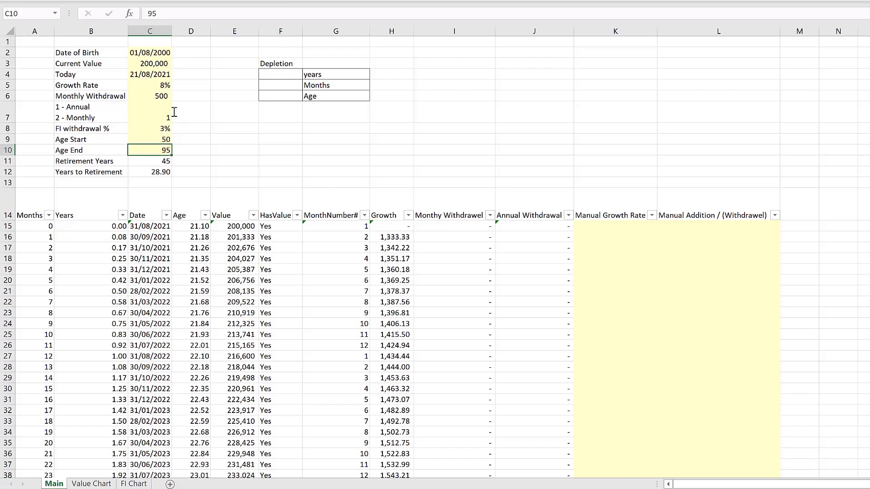
left_click(200, 146)
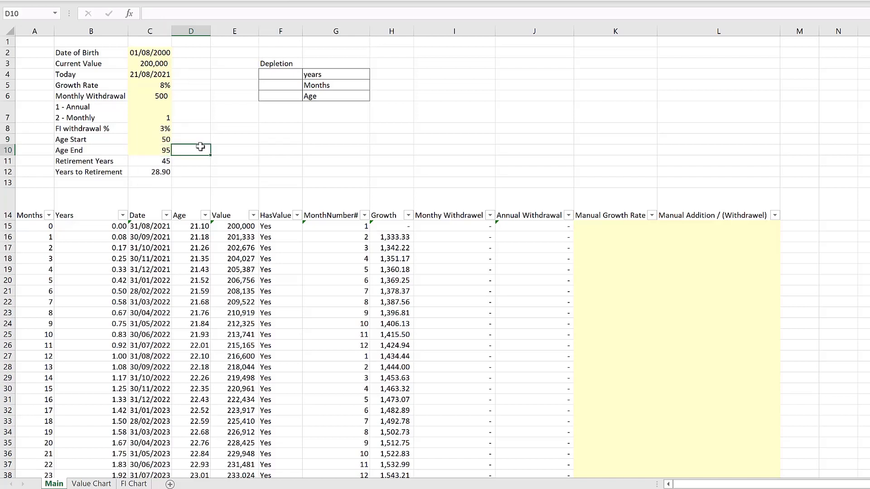
- Switch between the Value Chart and FI Chart sheets to review both charts
left_click(95, 483)
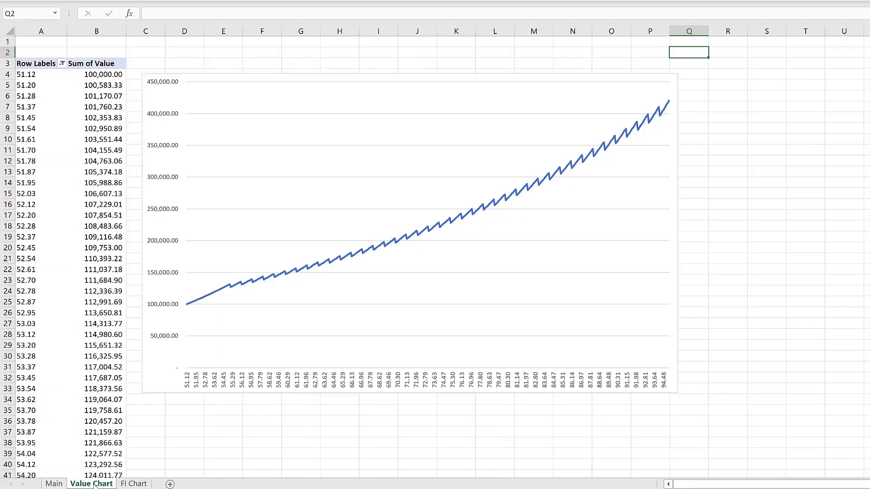
left_click(133, 484)
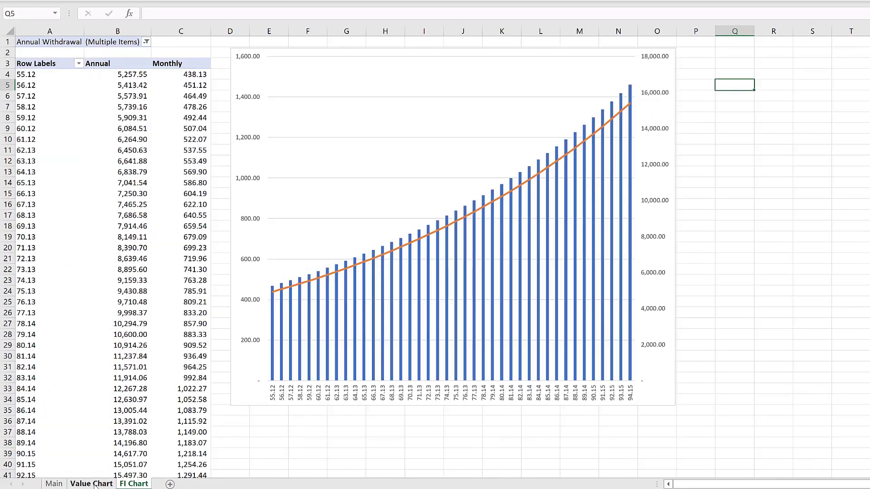
left_click(94, 484)
left_click(133, 484)
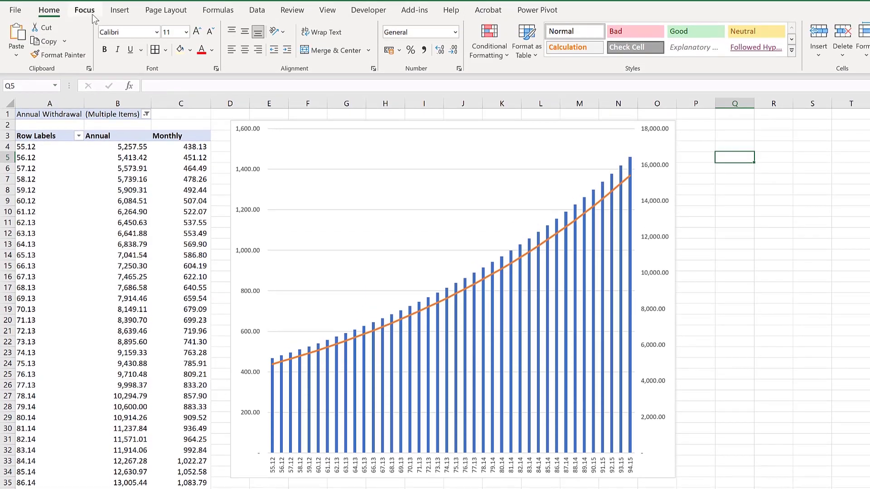
- Refresh all pivot tables in the workbook
left_click(254, 11)
left_click(212, 38)
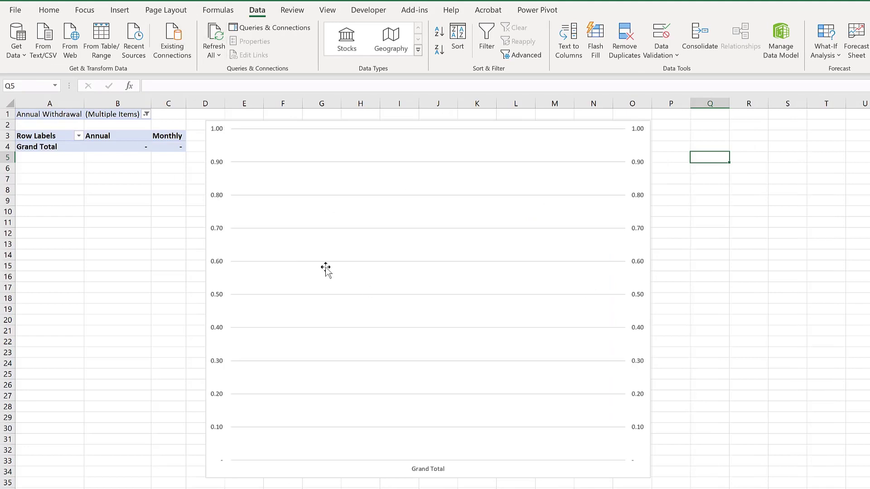
- Set the Annual Withdrawal filter to include all items except the blank entry
left_click(146, 114)
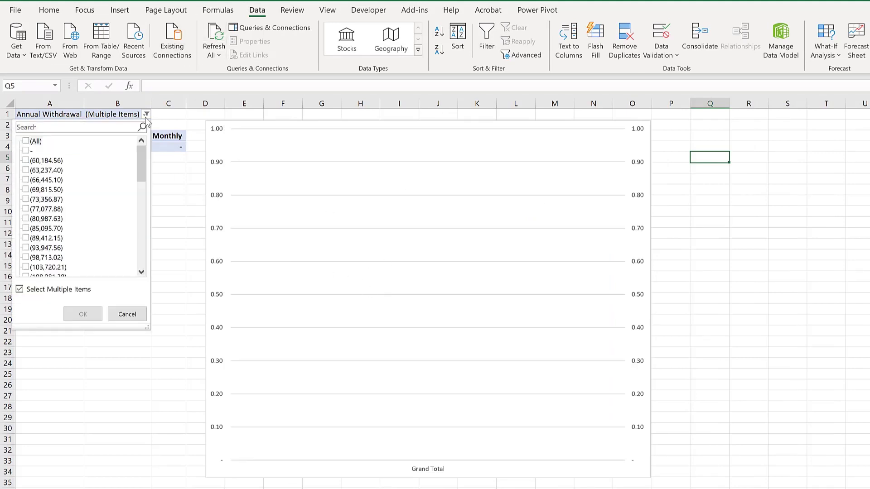
left_click(27, 142)
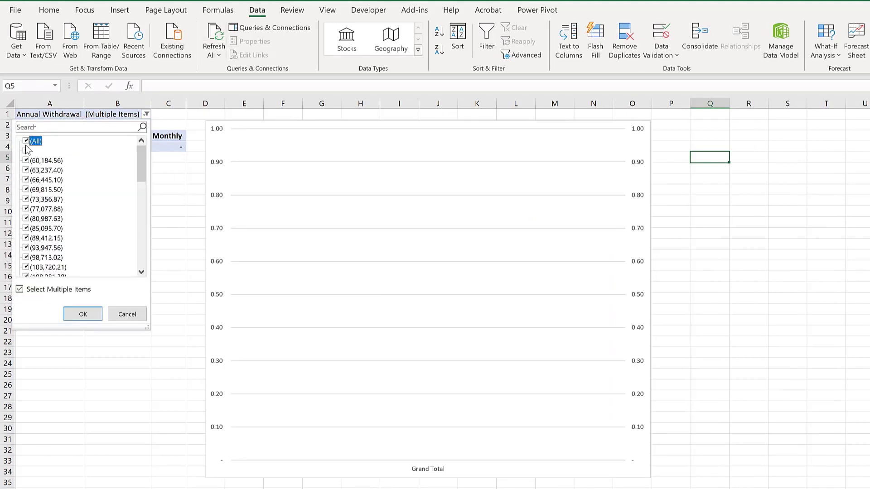
left_click(27, 150)
left_click(83, 312)
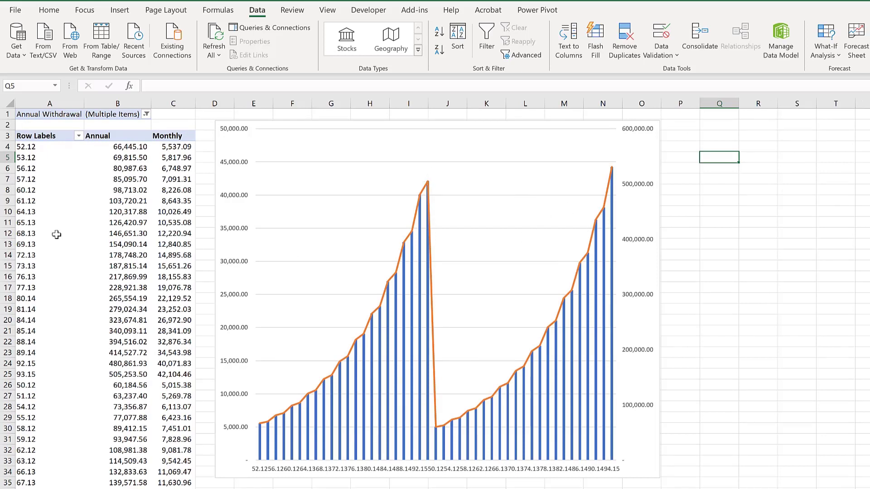
- Sort the row labels smallest to largest in both the FI Chart and Value Chart pivot tables
left_click(40, 221)
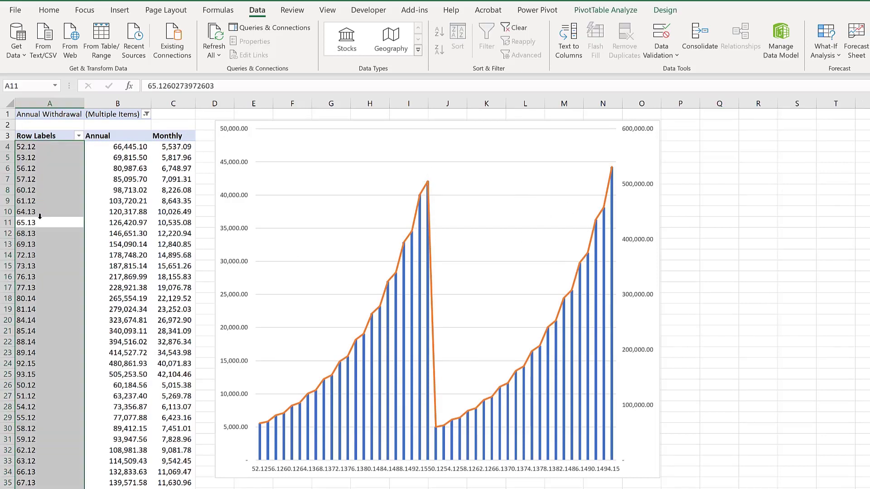
left_click(39, 223)
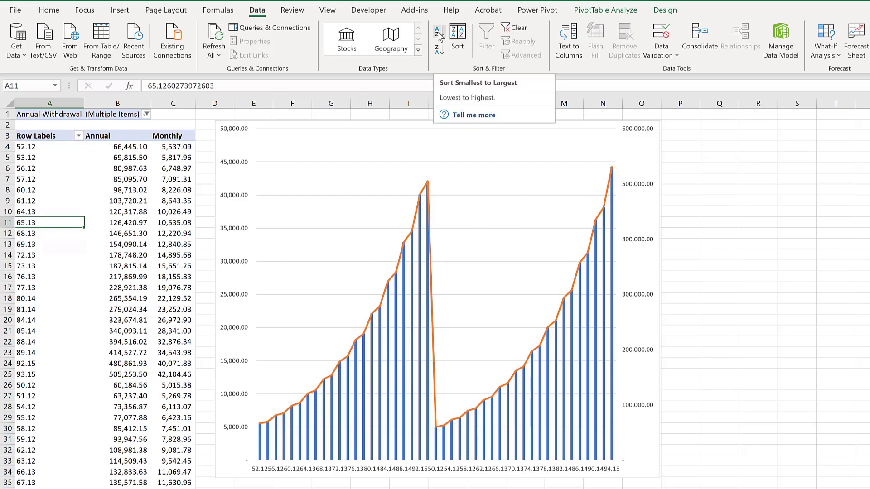
left_click(439, 37)
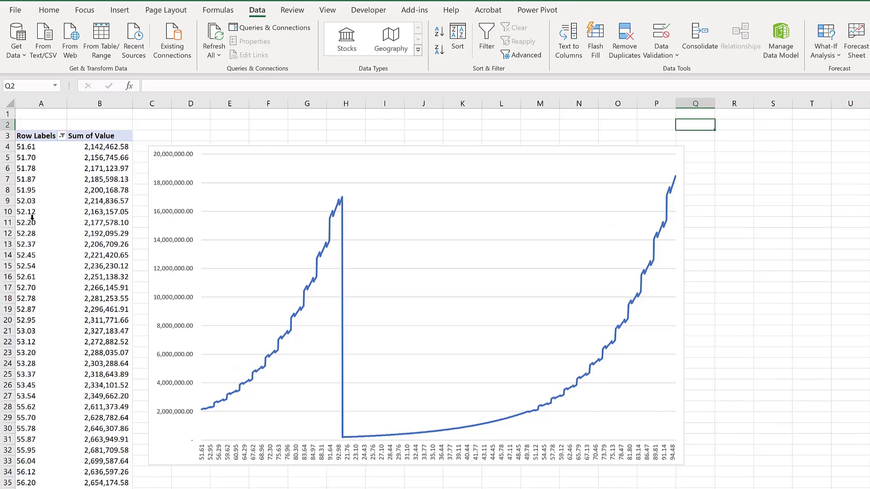
left_click(44, 292)
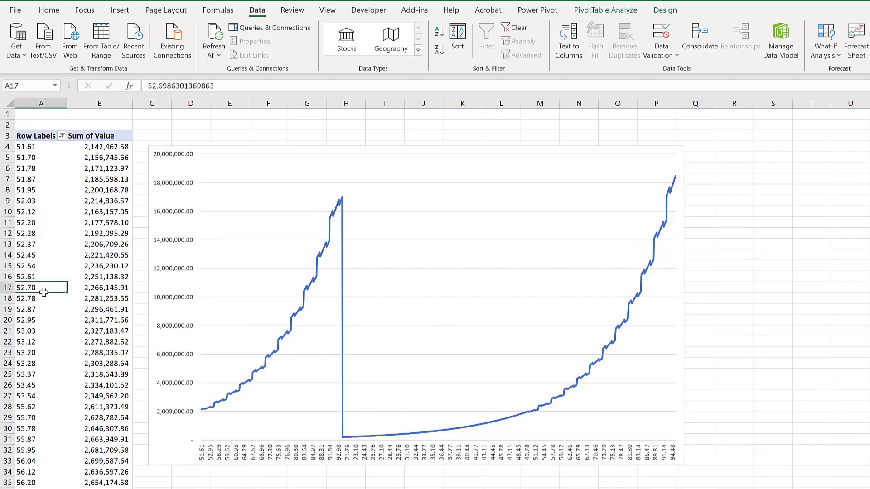
left_click(437, 33)
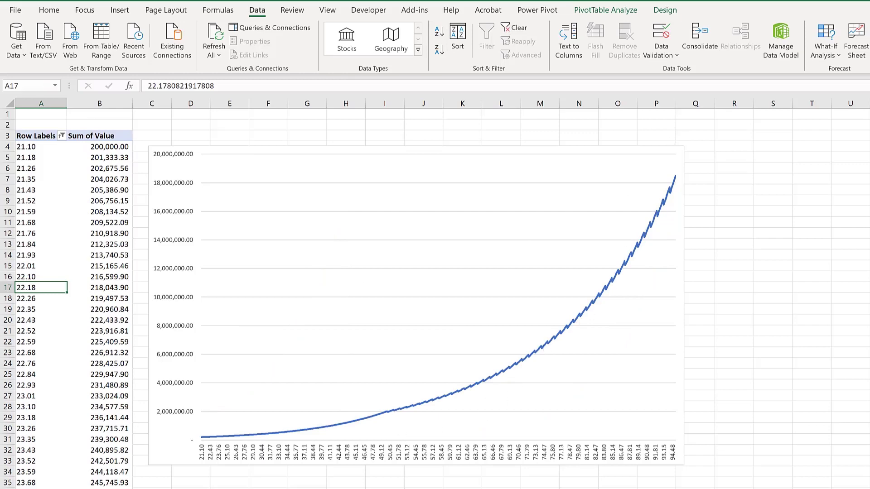
- Glance over the inputs on the Main sheet, then return to the Value Chart sheet
key("ctrl+Page_Down")
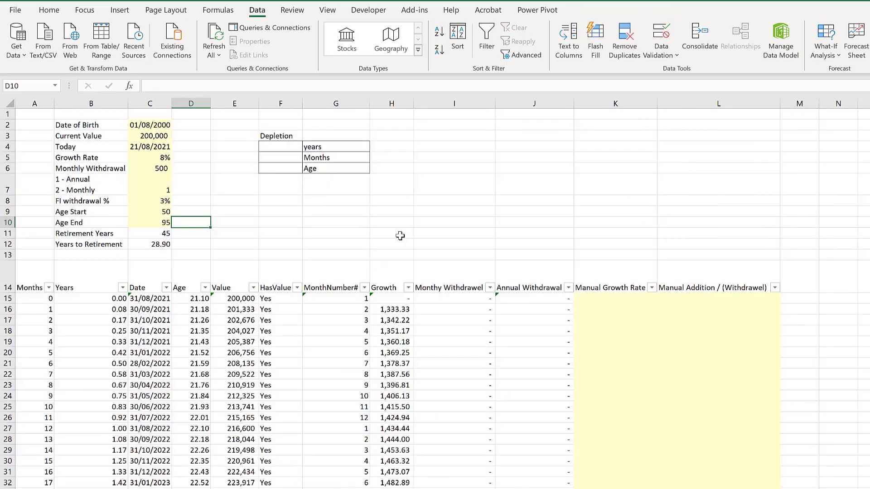
left_click(317, 224)
left_click(285, 144)
left_click(271, 191)
left_click(273, 210)
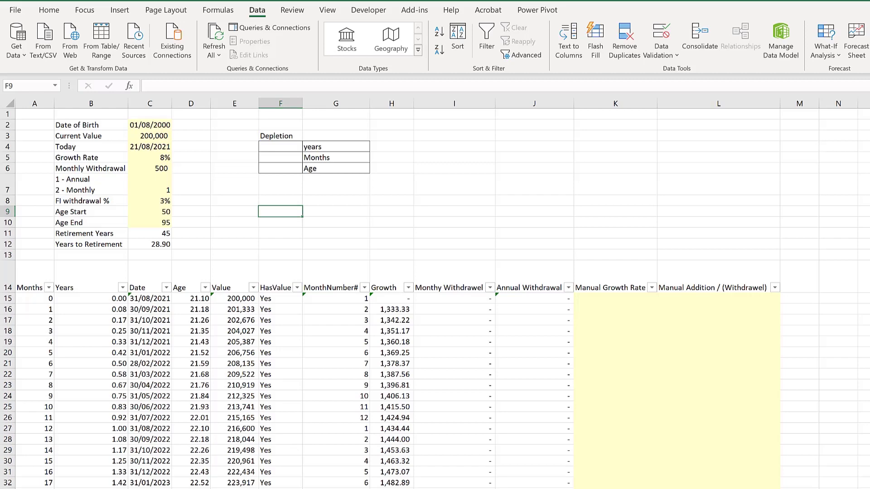
key("ctrl+Page_Down")
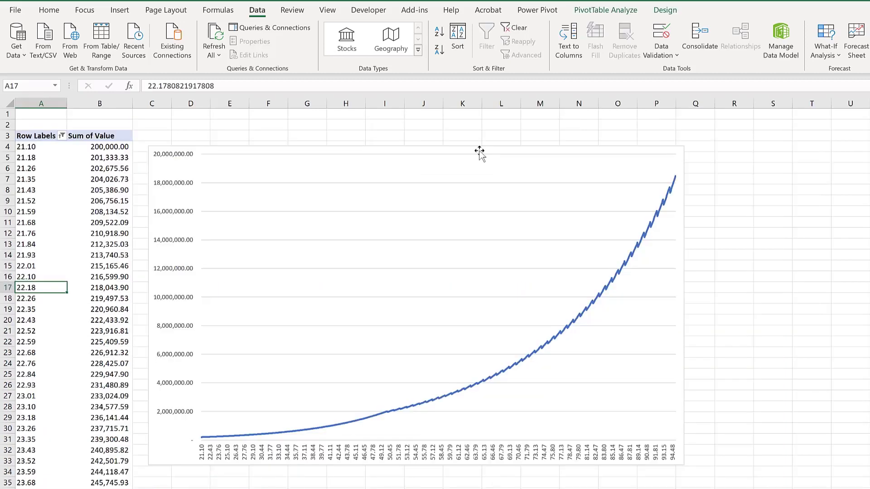
- Turn on refreshing data when opening the file in the Value Chart pivot's options
left_click(274, 156)
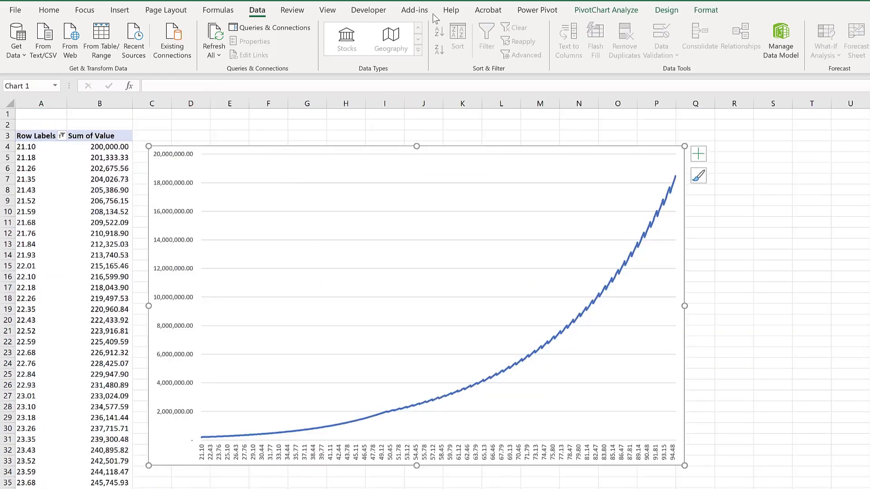
left_click(601, 11)
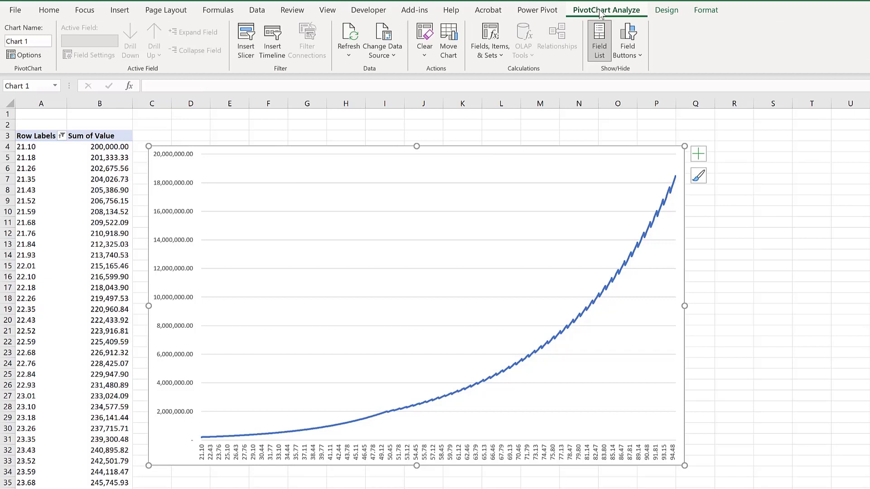
left_click(29, 55)
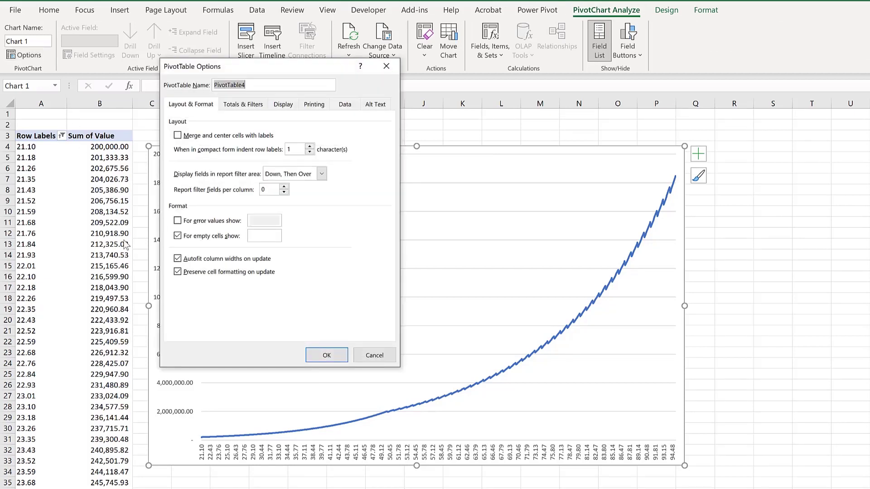
left_click(353, 106)
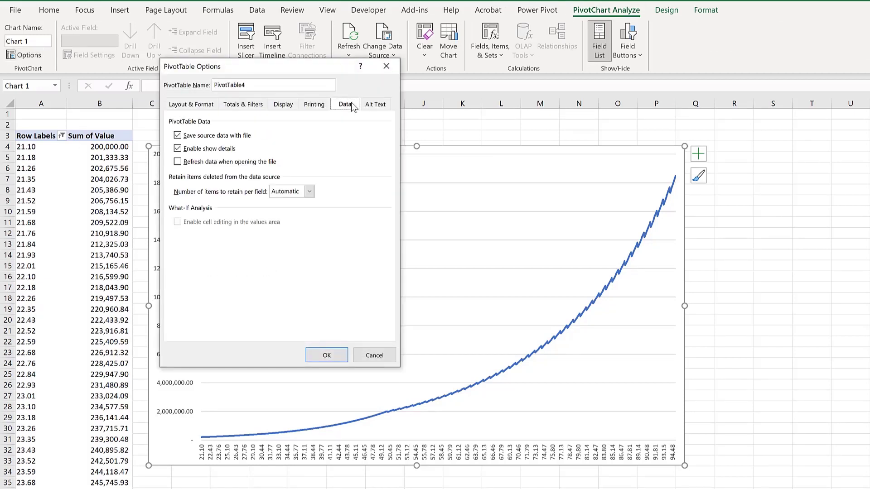
left_click(178, 164)
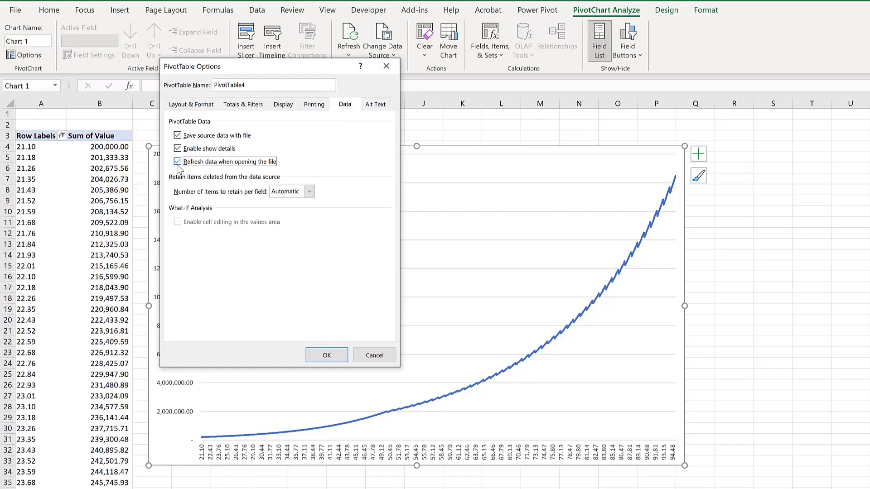
left_click(327, 355)
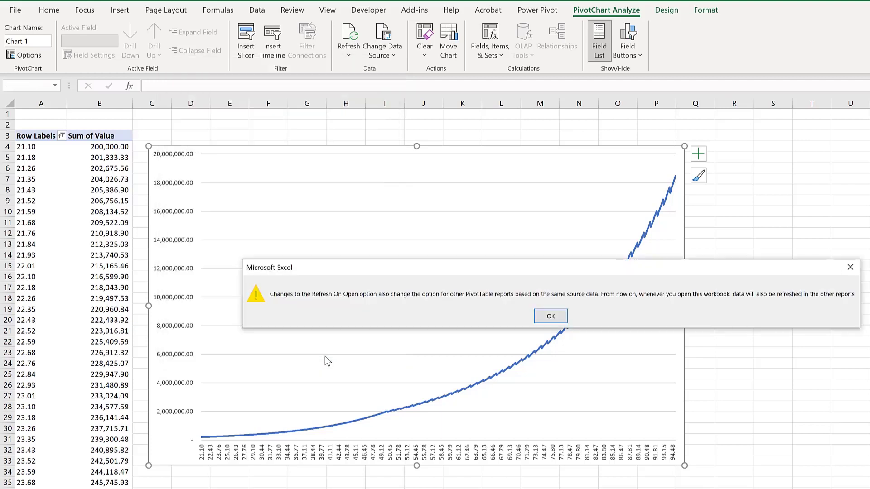
left_click(551, 316)
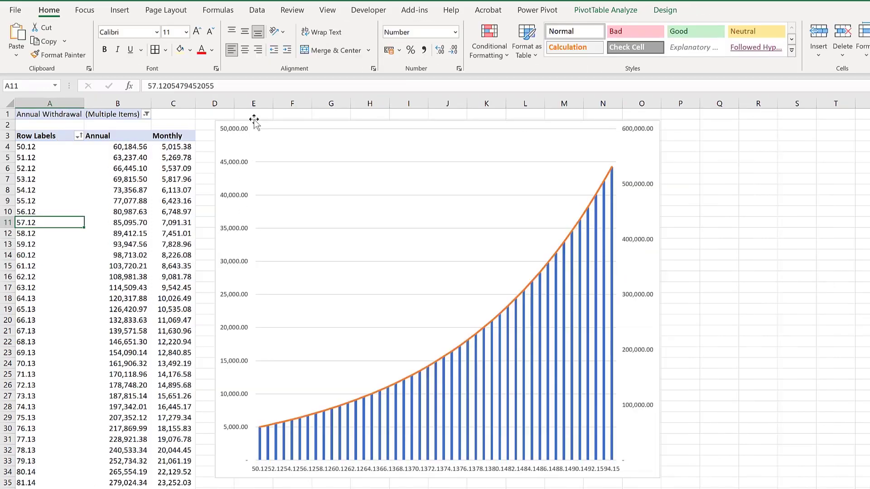
- Open the FI Chart pivot's options to check the refresh-on-open data setting
left_click(254, 132)
left_click(24, 55)
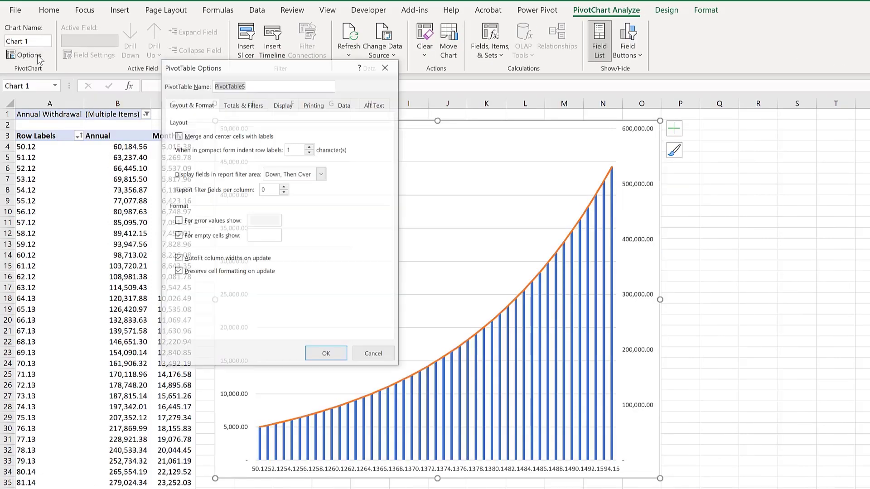
left_click(347, 106)
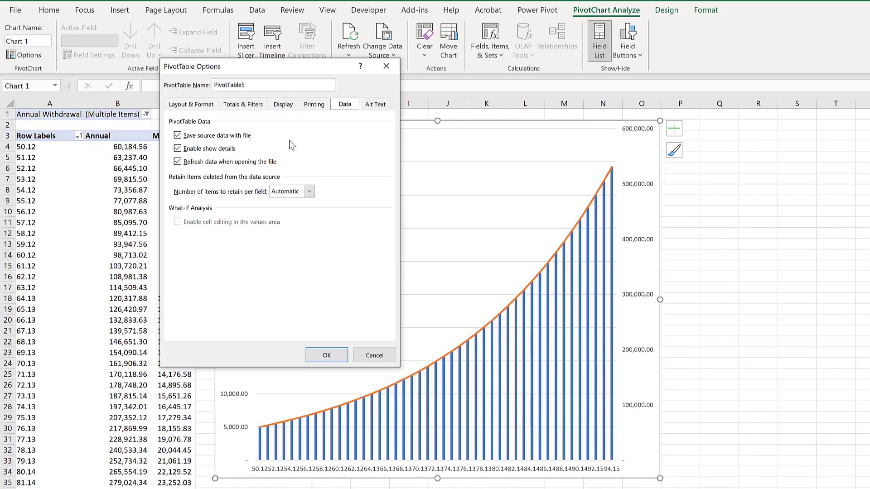
left_click(326, 355)
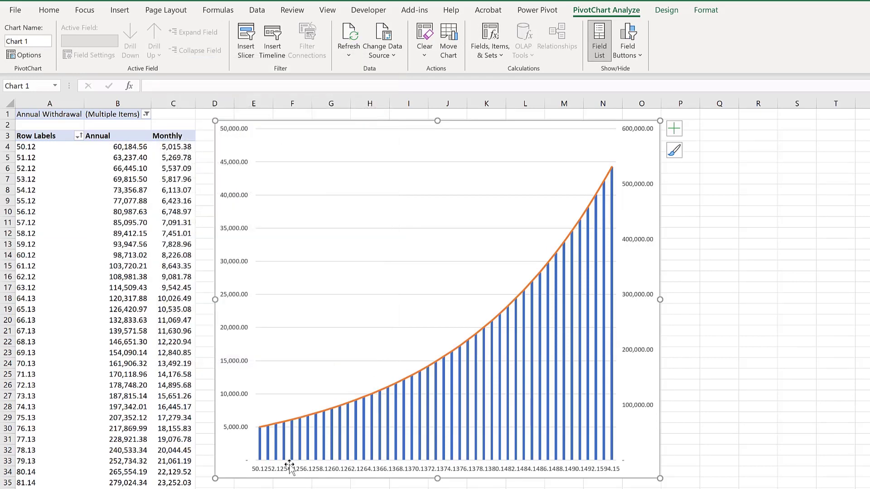
left_click(293, 487)
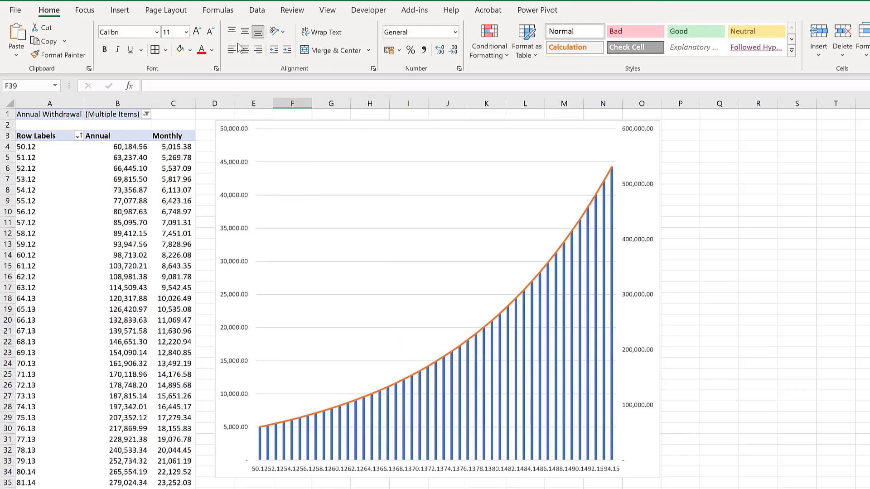
left_click(257, 10)
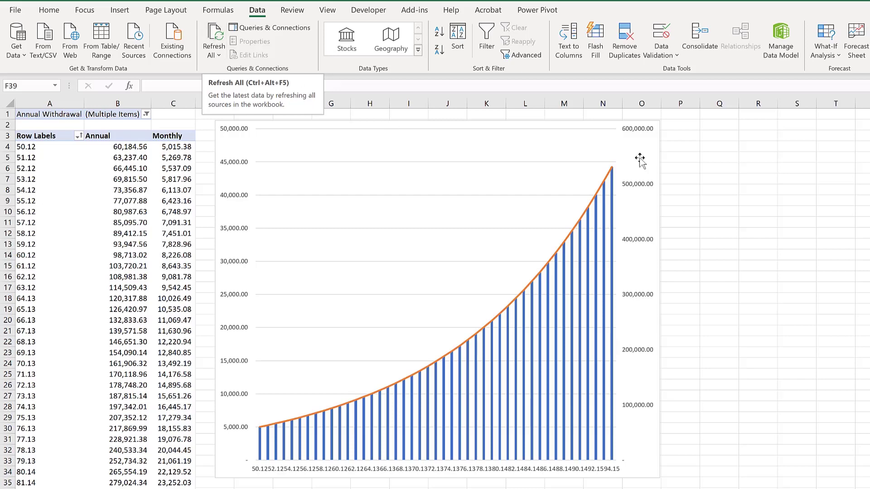
left_click(717, 146)
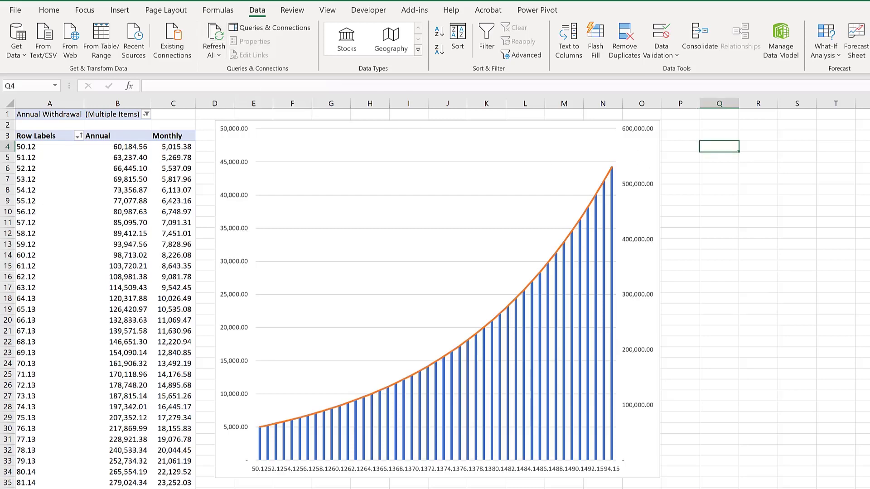
key("ctrl+Page_Up")
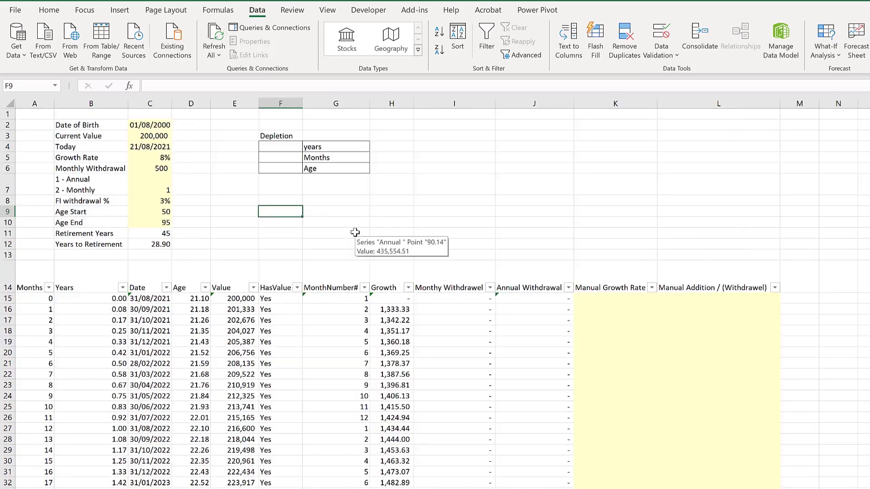